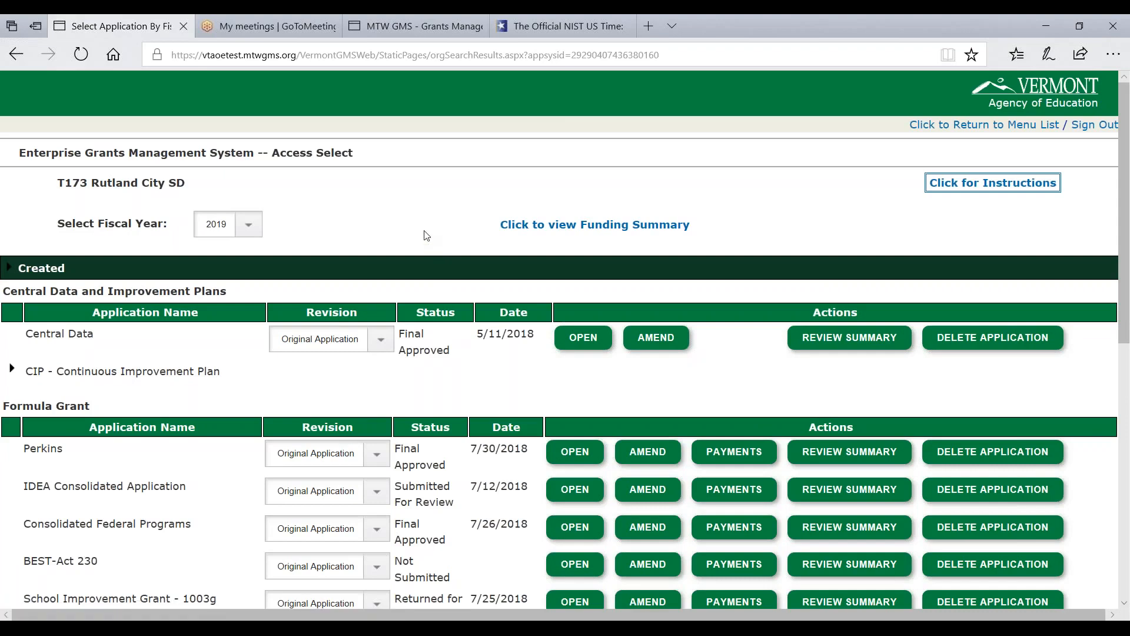
# - Open the fiscal year 2019 Central Data application of T173 Rutland City SD in its original revision
pyautogui.moveTo(54, 189); pyautogui.dragTo(317, 184)
pyautogui.scroll(-1, 318, 184)
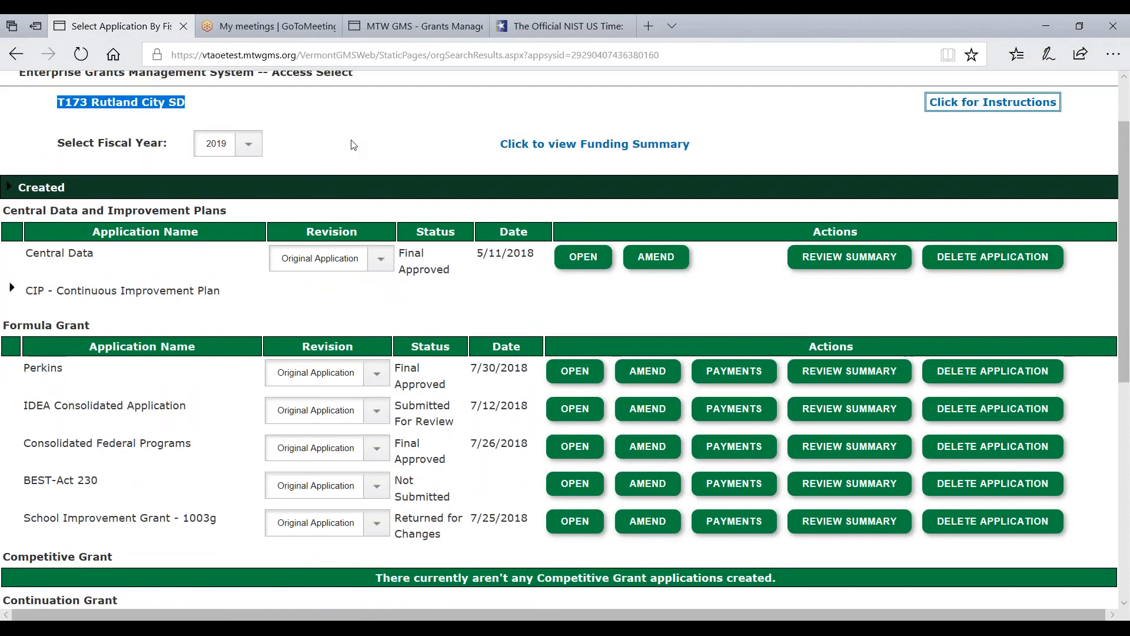
pyautogui.scroll(1, 351, 159)
pyautogui.click(348, 209)
pyautogui.scroll(-2, 373, 277)
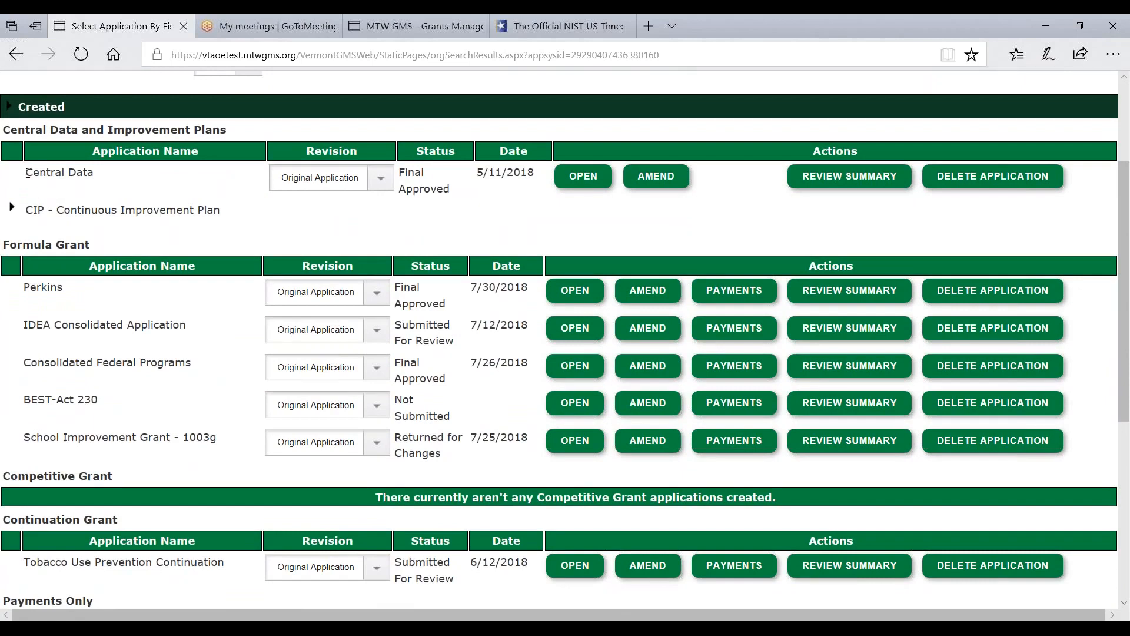
pyautogui.moveTo(27, 173); pyautogui.dragTo(154, 173)
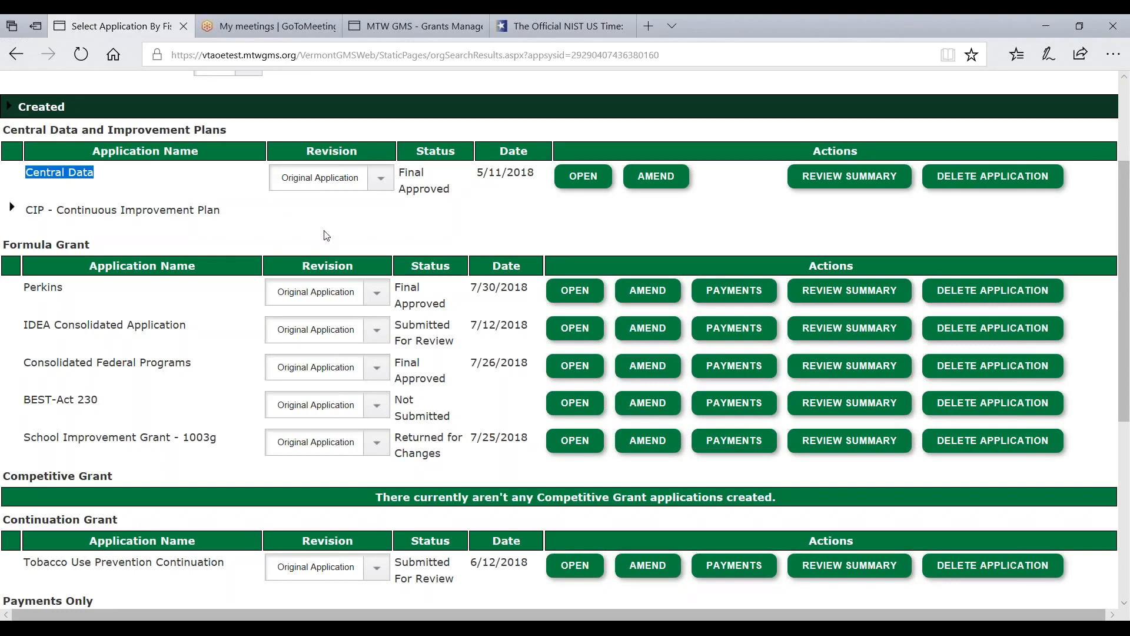
pyautogui.click(362, 231)
pyautogui.click(584, 177)
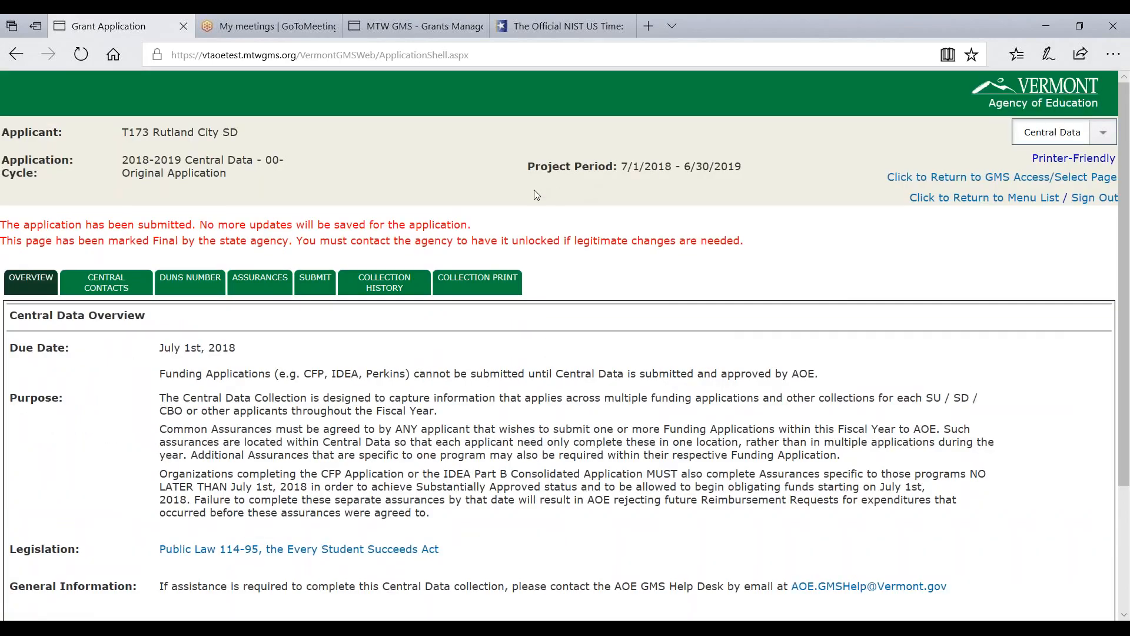
# - Review the Central Data DUNS Number page, including the SAM instructions, DUNS number, SAM expiration date and Entity Overview Record upload area
pyautogui.click(187, 282)
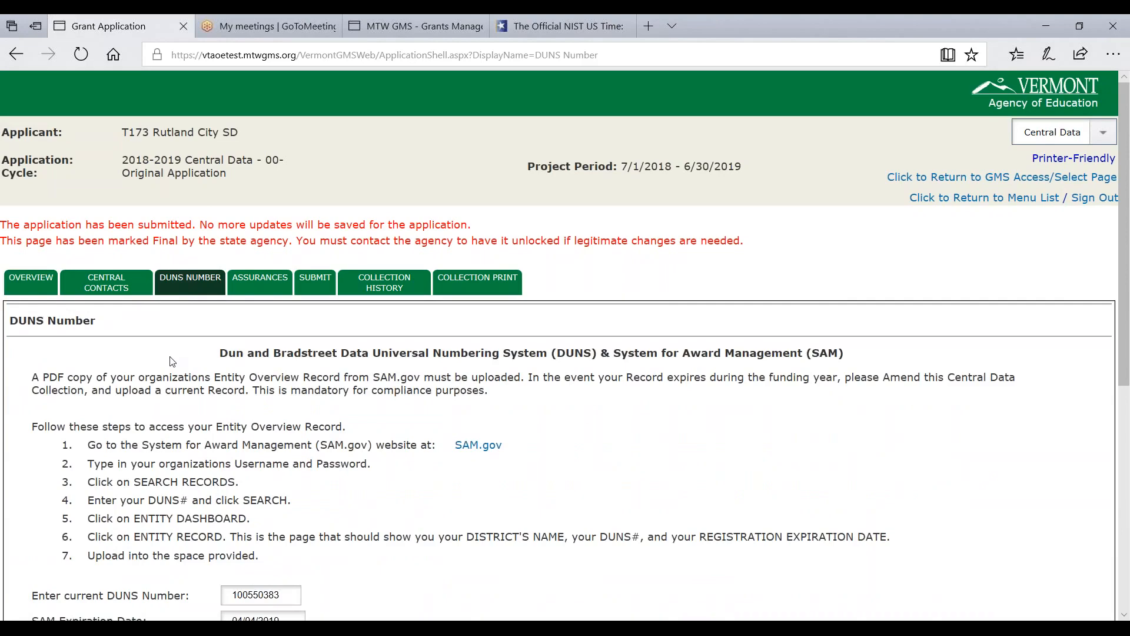
pyautogui.scroll(-2, 164, 368)
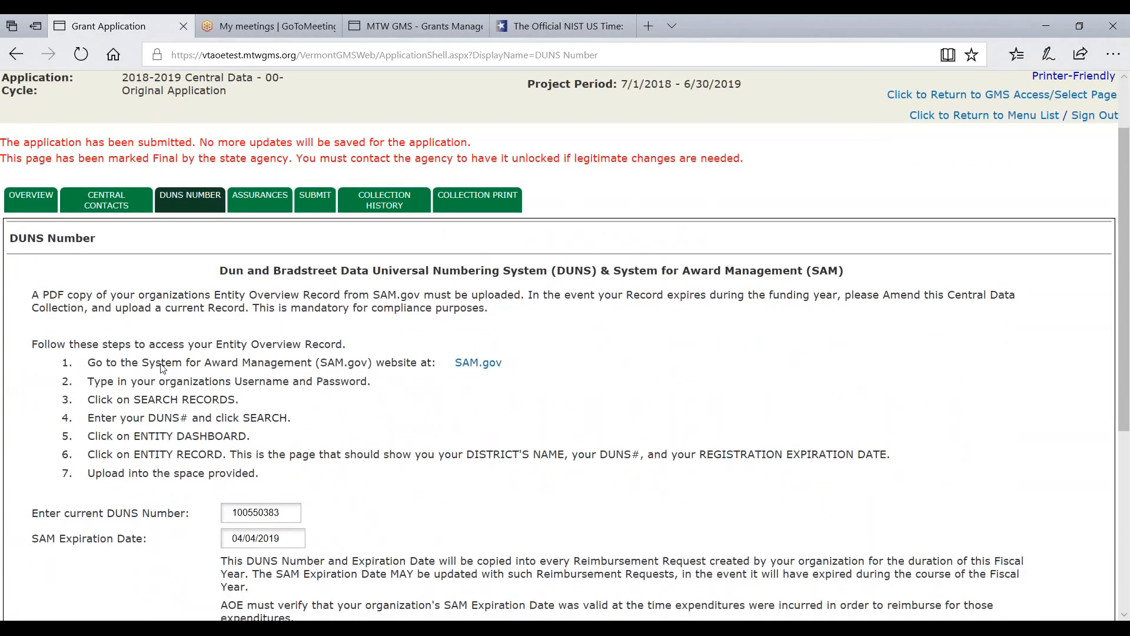
pyautogui.scroll(-5, 163, 368)
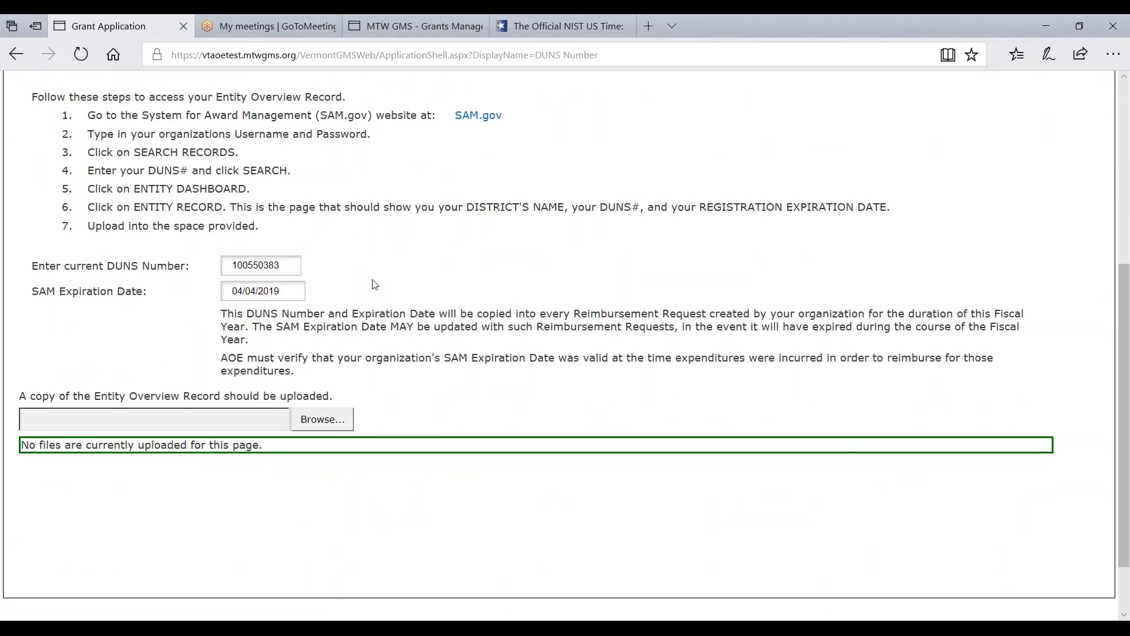
pyautogui.scroll(6, 372, 279)
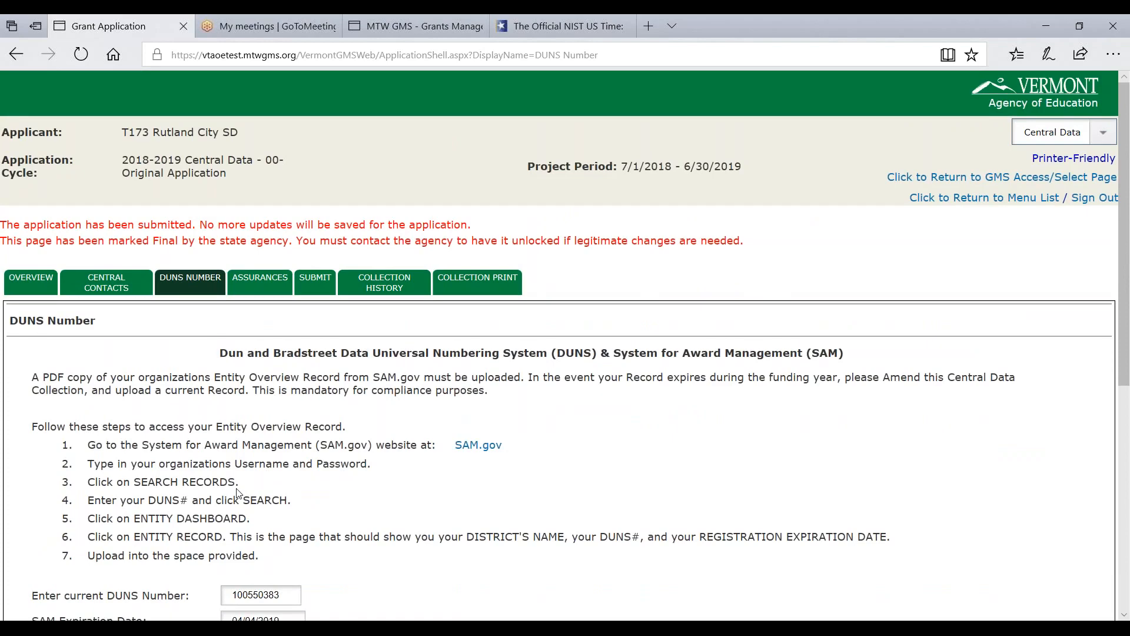
pyautogui.scroll(-1, 212, 476)
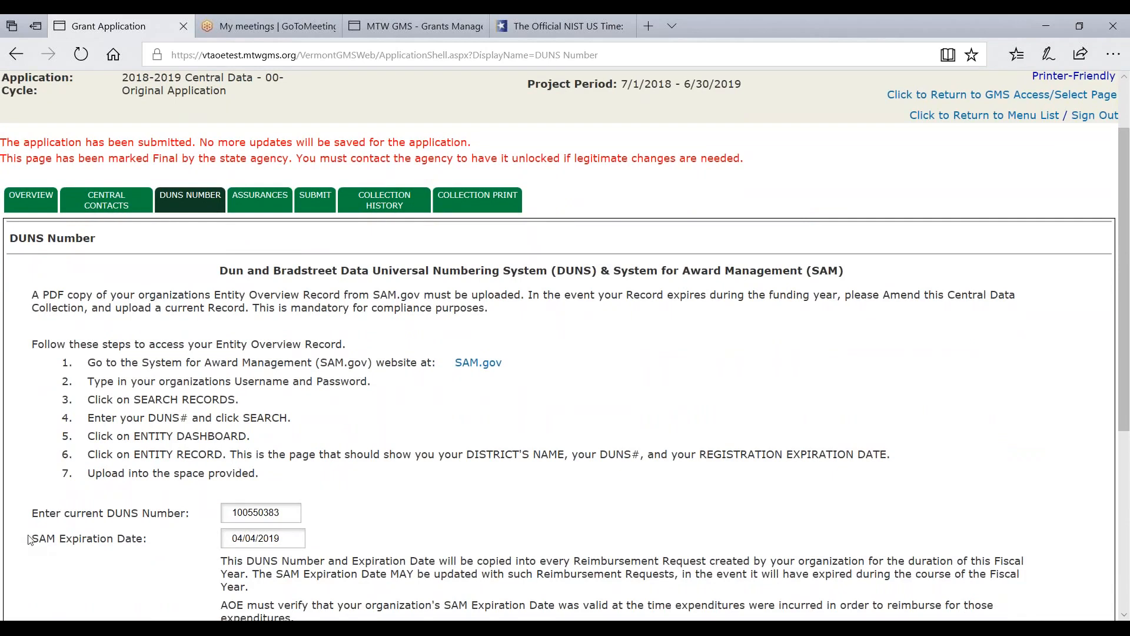
pyautogui.moveTo(33, 547); pyautogui.dragTo(251, 542)
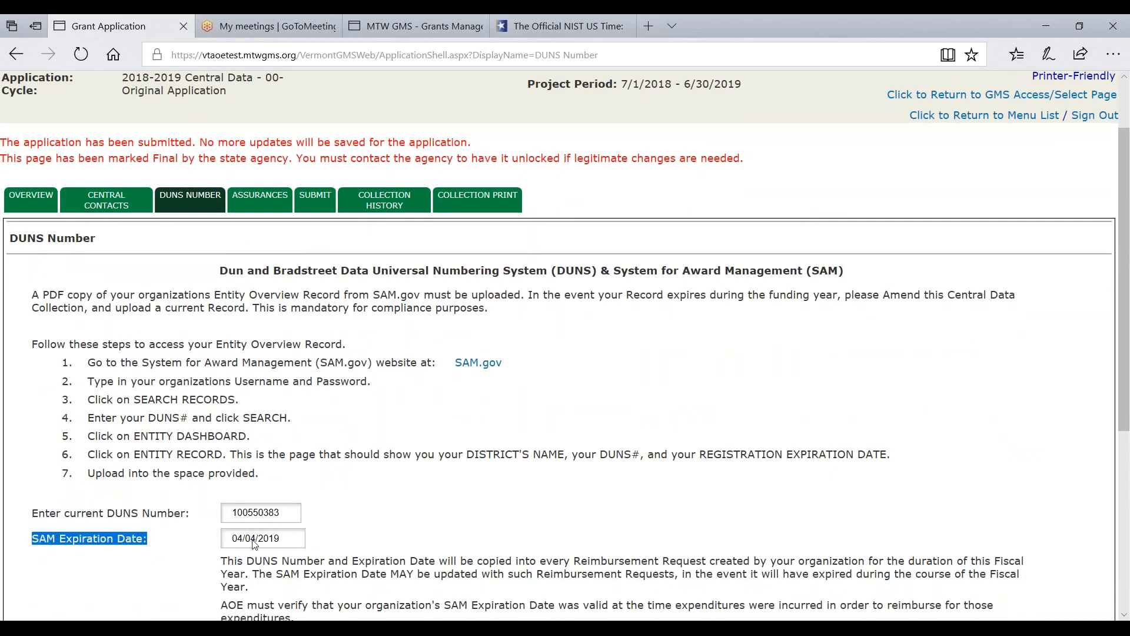
pyautogui.click(433, 510)
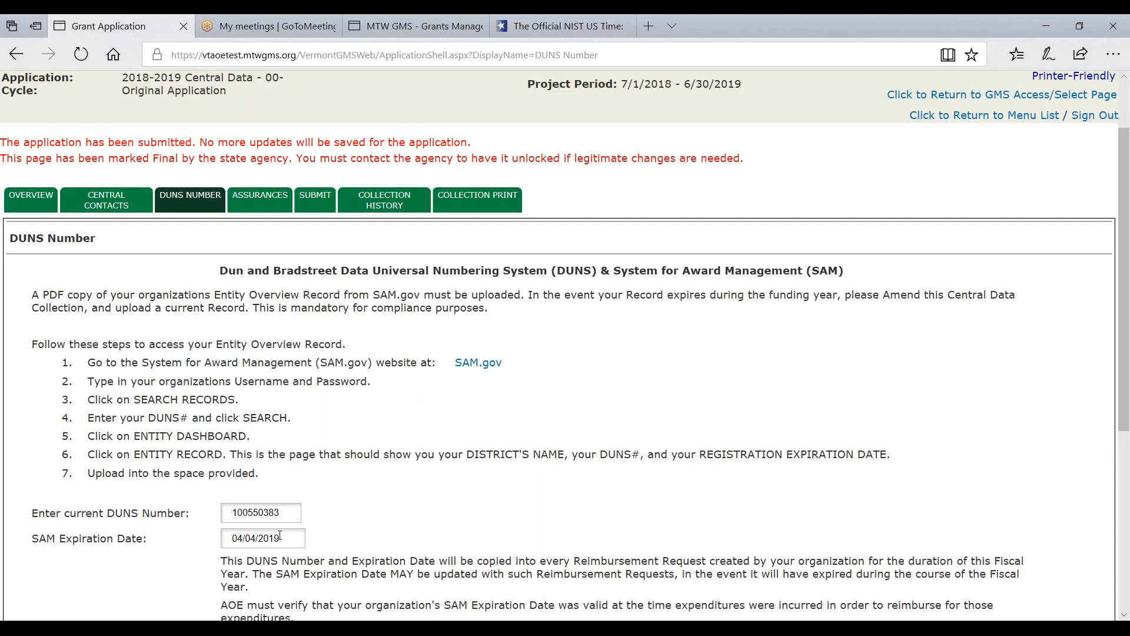
pyautogui.scroll(2, 454, 479)
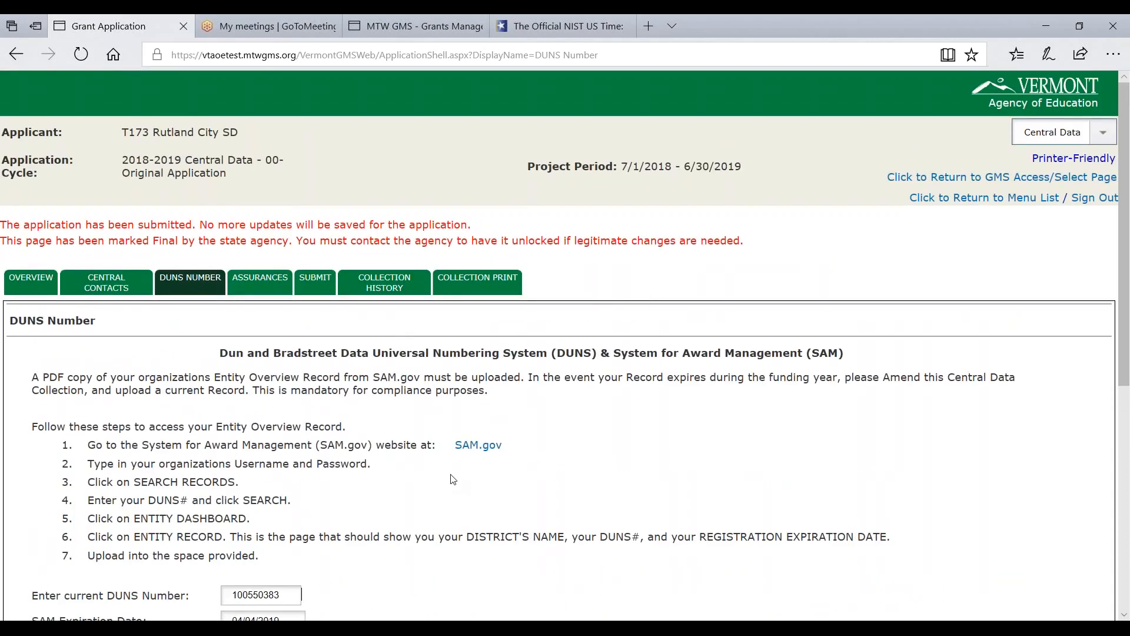
# - Return to the GMS Access/Select page and examine the statuses of Central Data and the Formula Grant applications
pyautogui.click(908, 183)
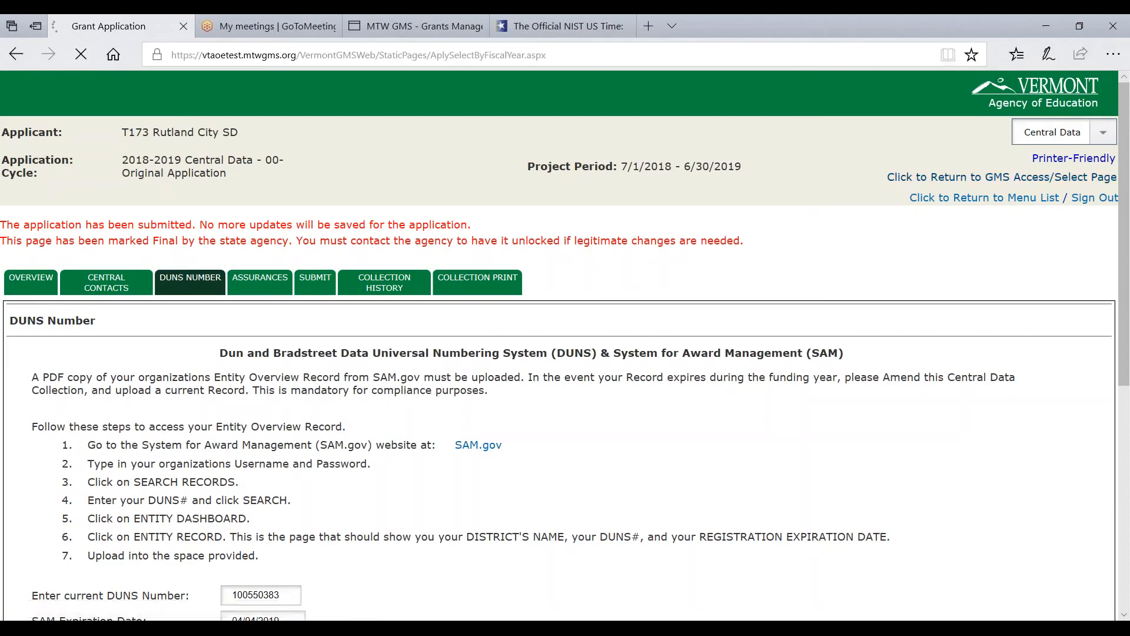
pyautogui.scroll(-2, 665, 271)
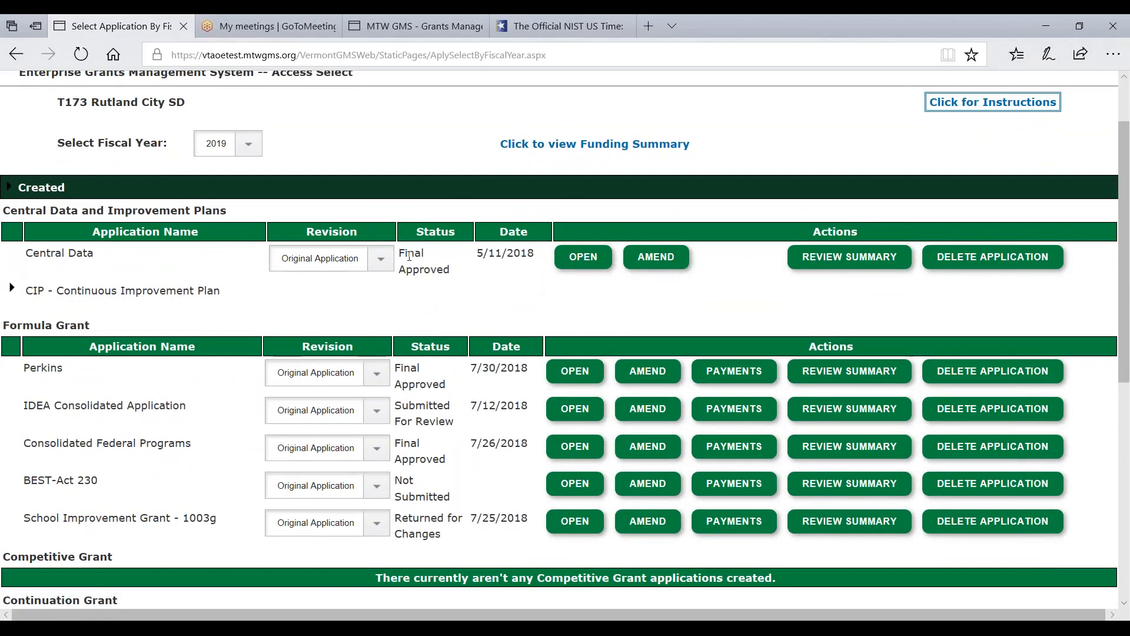
pyautogui.moveTo(409, 256)
pyautogui.mouseDown()
pyautogui.moveTo(414, 291)
pyautogui.moveTo(409, 257)
pyautogui.mouseUp()
pyautogui.moveTo(401, 252); pyautogui.dragTo(459, 270)
pyautogui.scroll(-2, 350, 330)
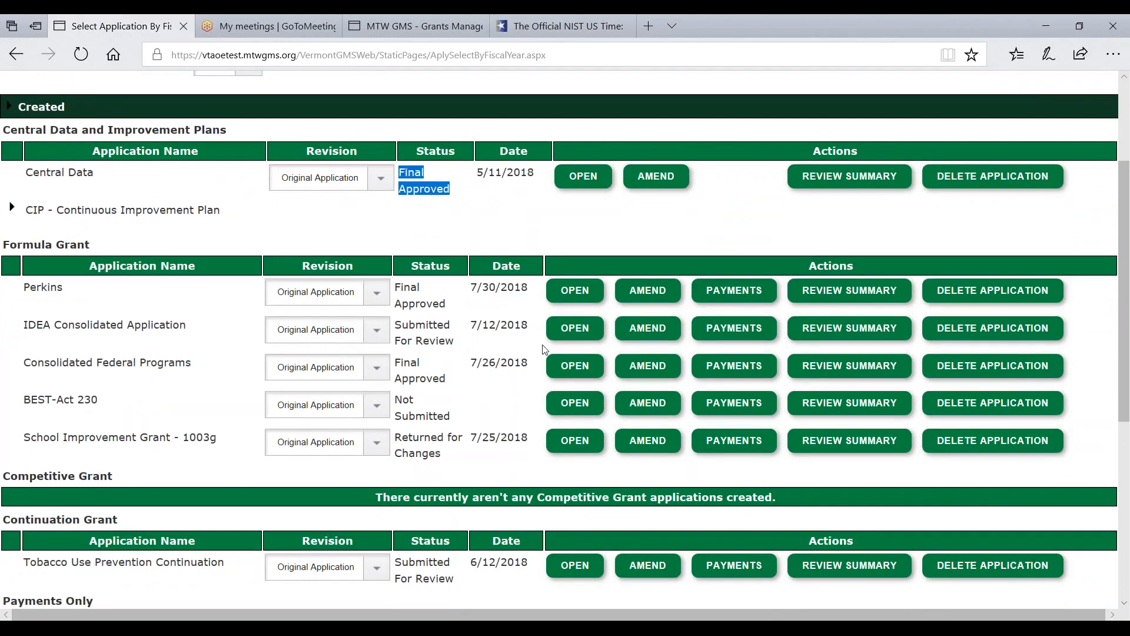
pyautogui.moveTo(403, 289); pyautogui.dragTo(454, 311)
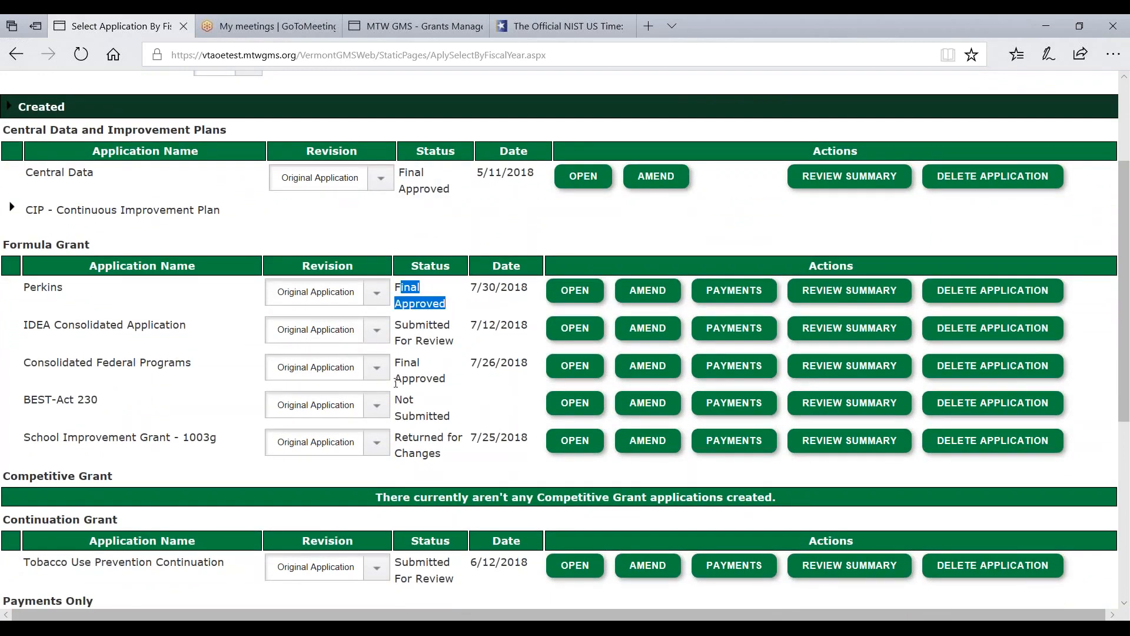
pyautogui.moveTo(401, 359); pyautogui.dragTo(454, 379)
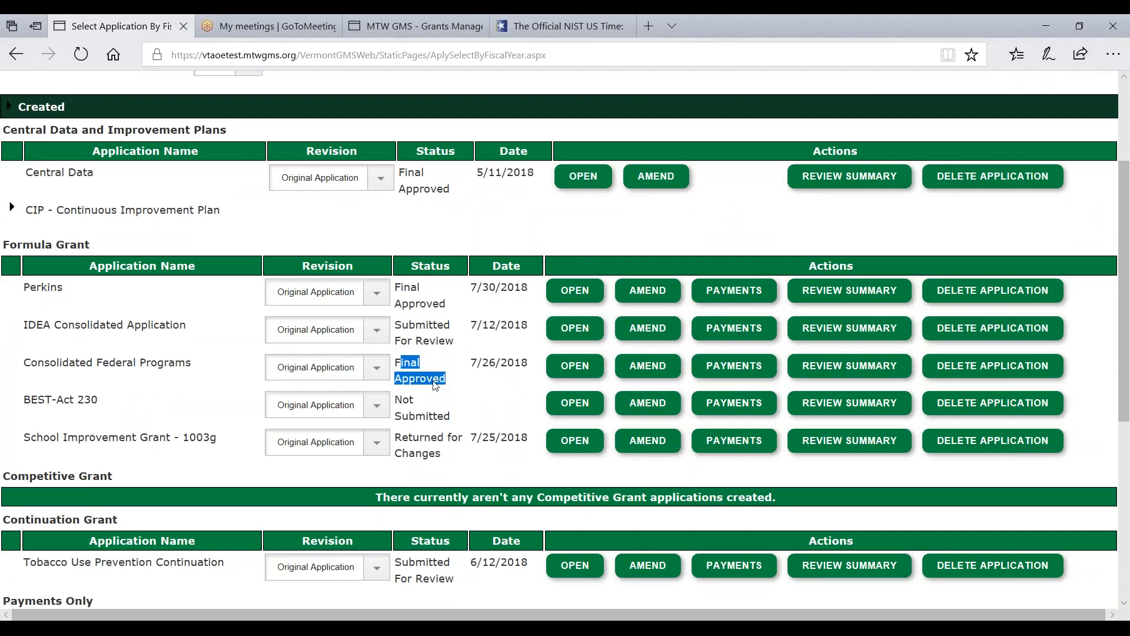
pyautogui.doubleClick(419, 327)
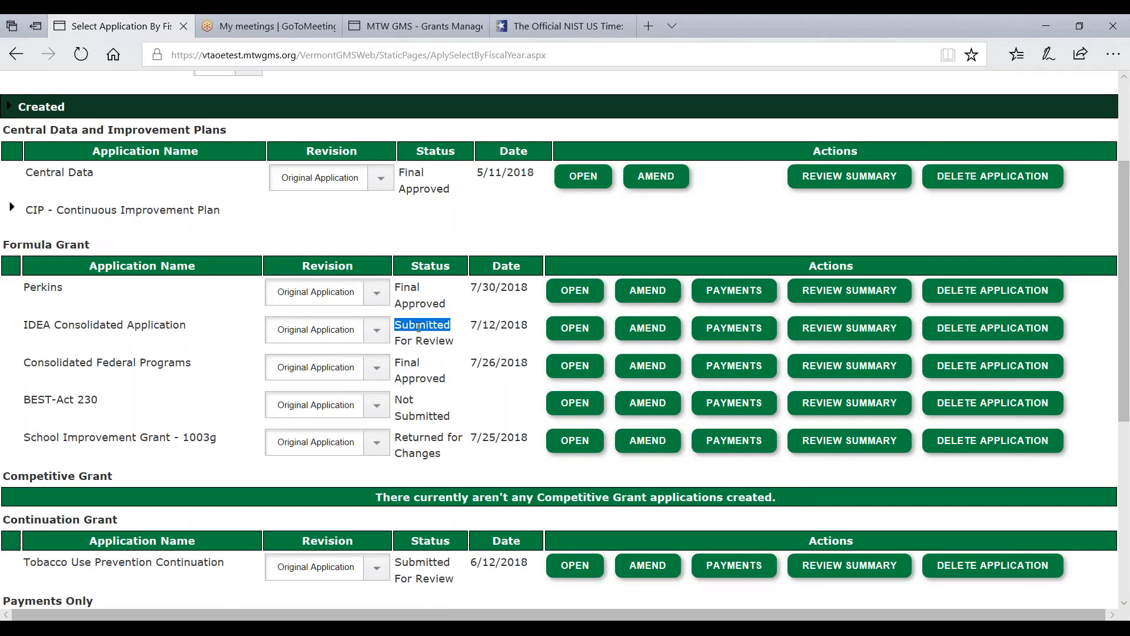
pyautogui.doubleClick(417, 439)
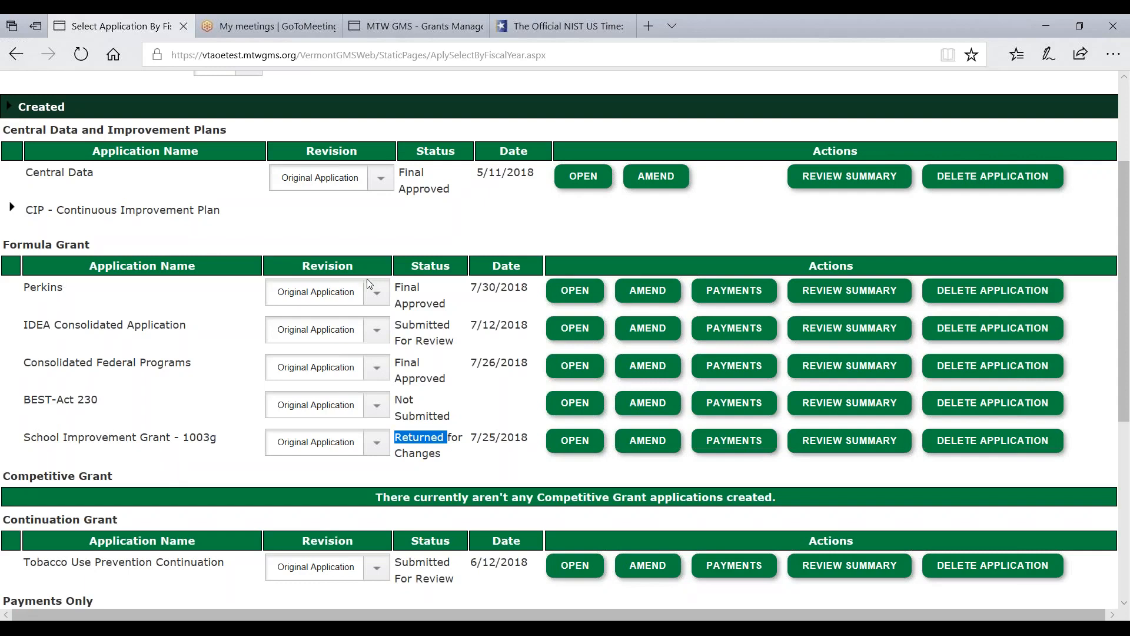
# - Try to open the payments for the IDEA Consolidated Application
pyautogui.click(743, 331)
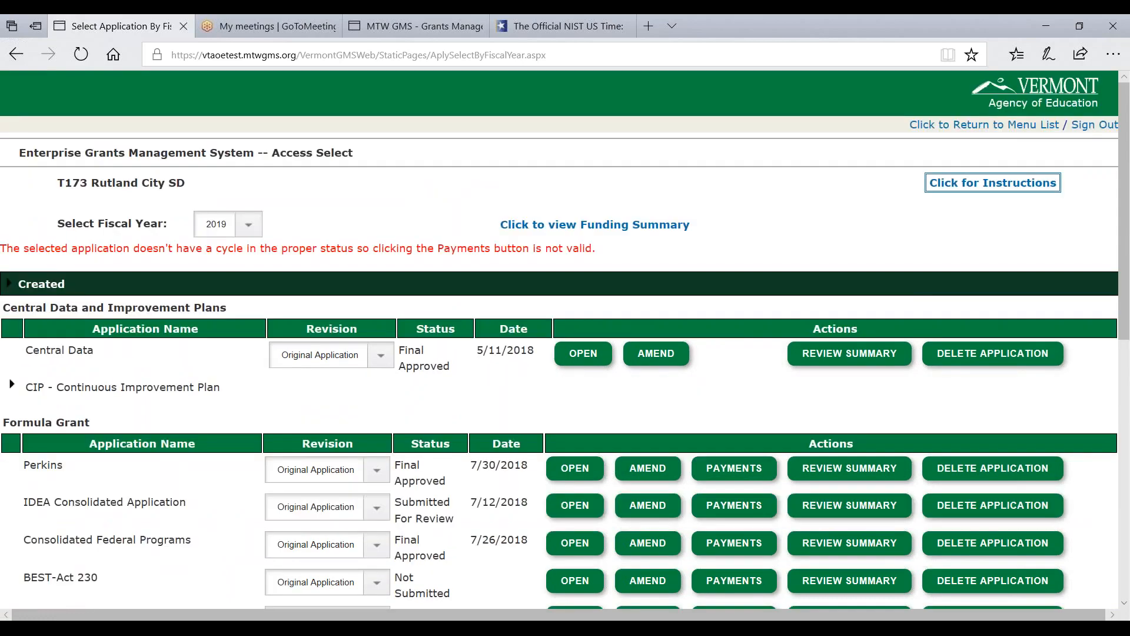
pyautogui.moveTo(14, 248); pyautogui.dragTo(358, 260)
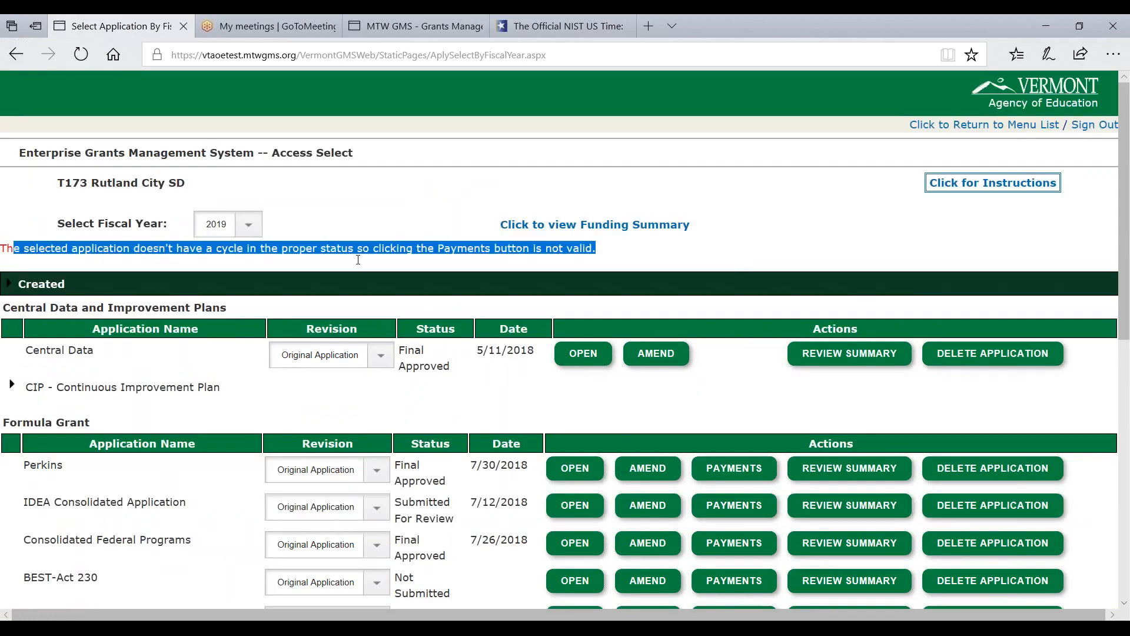
pyautogui.click(633, 250)
# - Open the Expenditure / Payment Summary for the Consolidated Federal Programs application
pyautogui.scroll(-5, 633, 251)
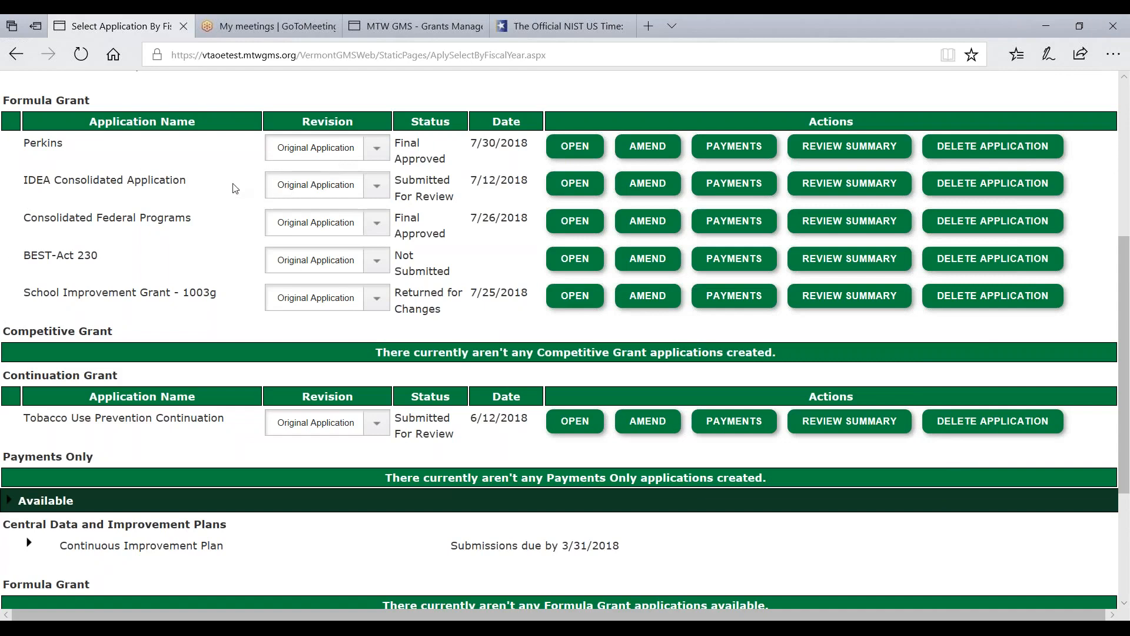
pyautogui.tripleClick(112, 218)
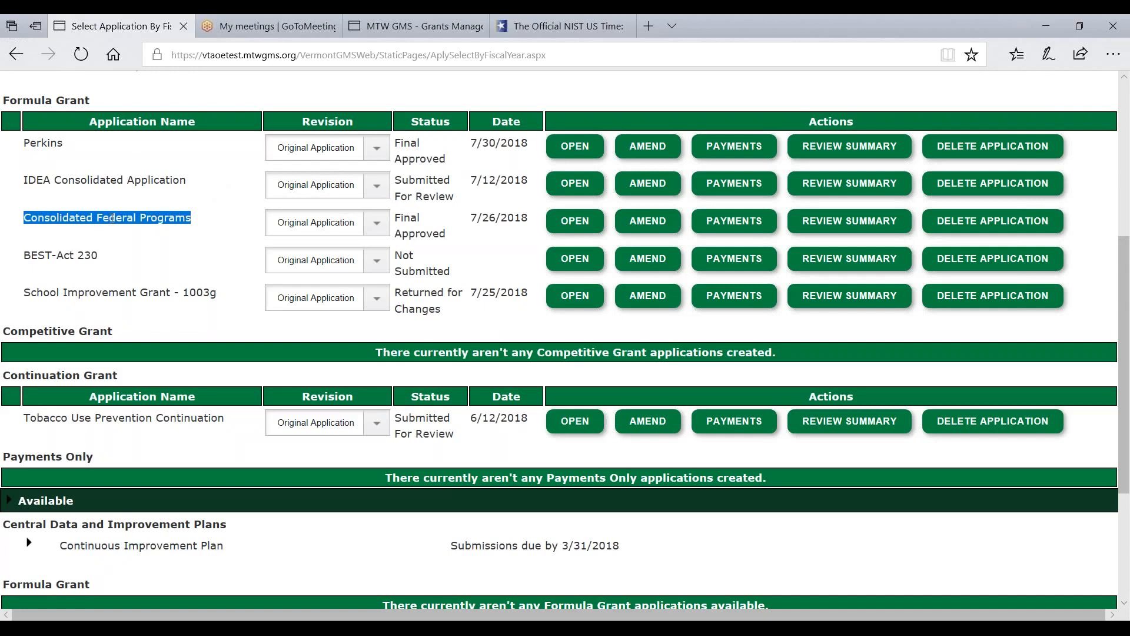
pyautogui.click(416, 213)
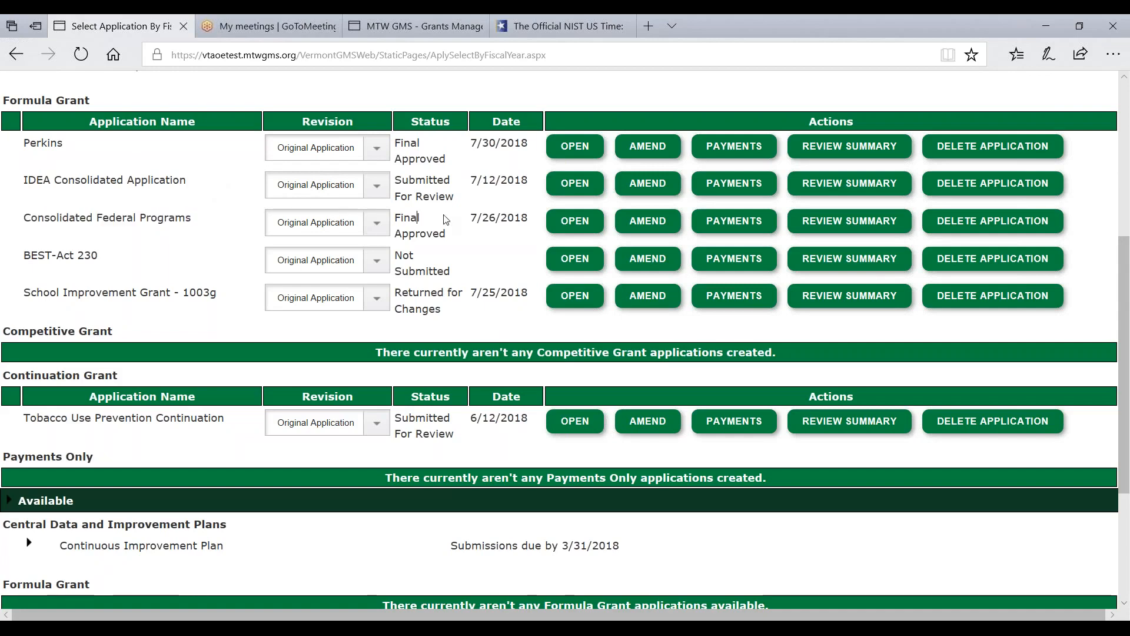
pyautogui.click(723, 226)
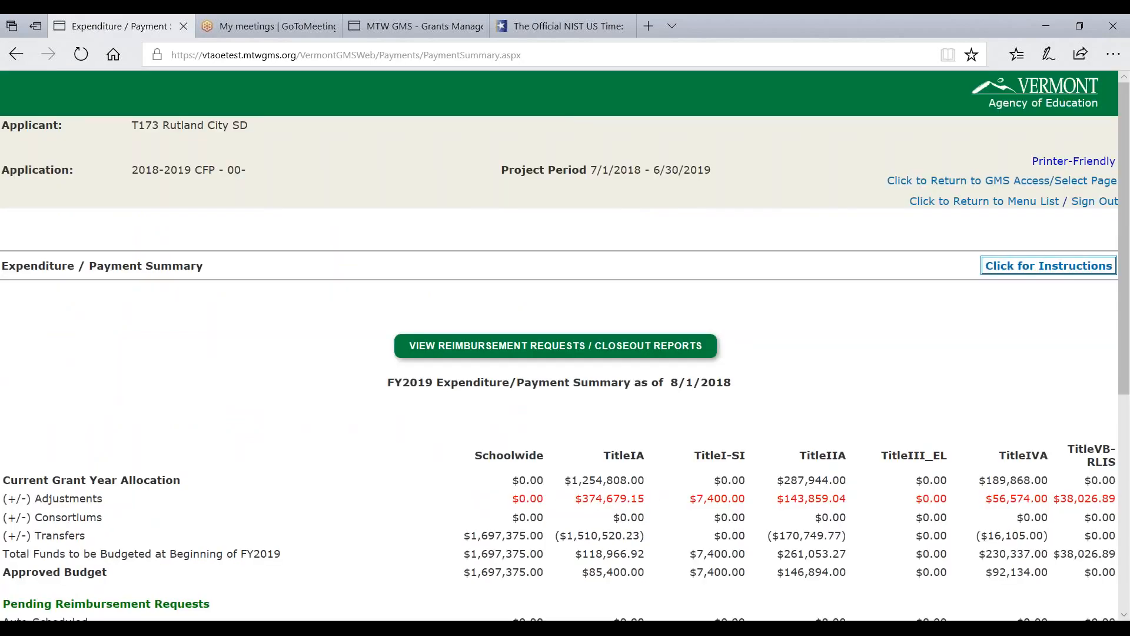
# - Examine the program columns, Current Grant Year Allocation and Adjustments rows of the Expenditure / Payment Summary
pyautogui.moveTo(86, 266); pyautogui.dragTo(247, 265)
pyautogui.scroll(-4, 245, 269)
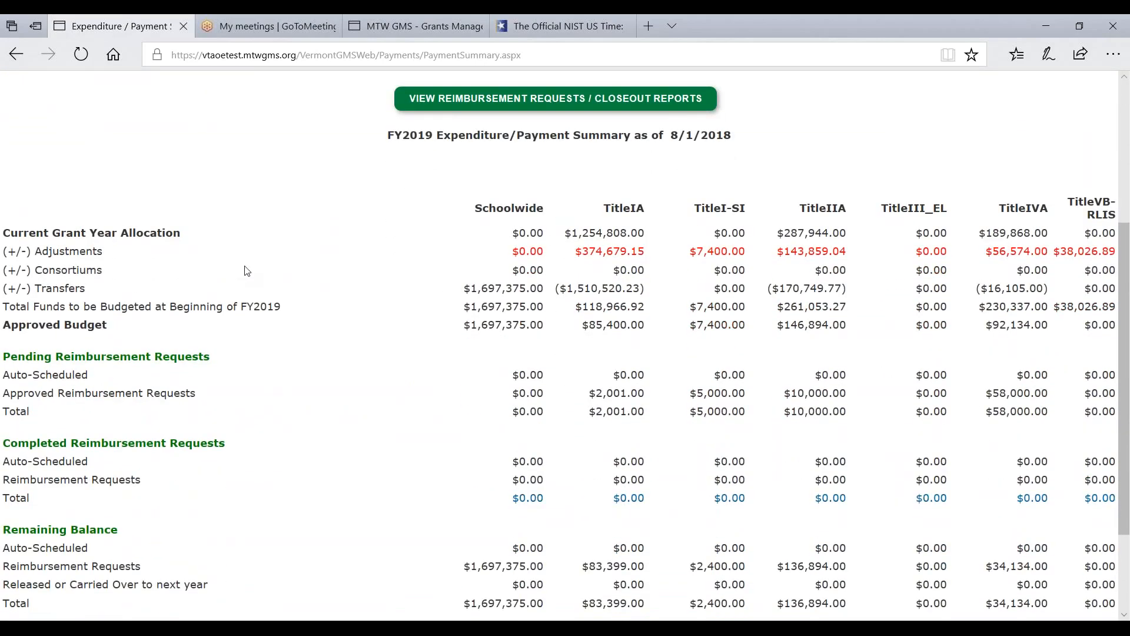
pyautogui.moveTo(473, 210); pyautogui.dragTo(1115, 228)
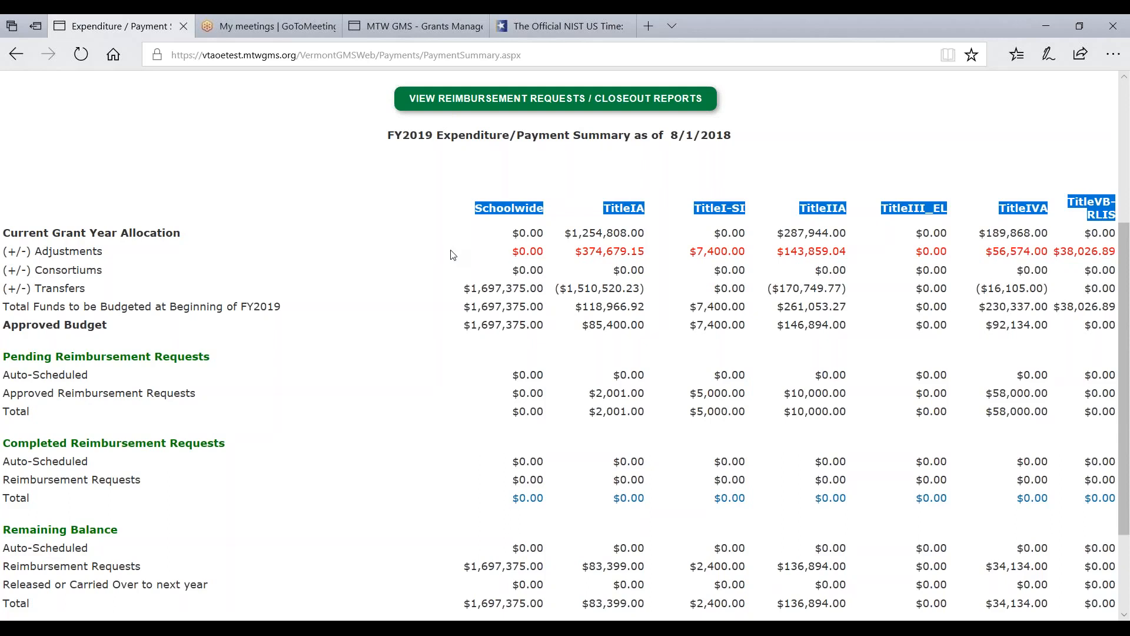
pyautogui.moveTo(511, 246); pyautogui.dragTo(651, 233)
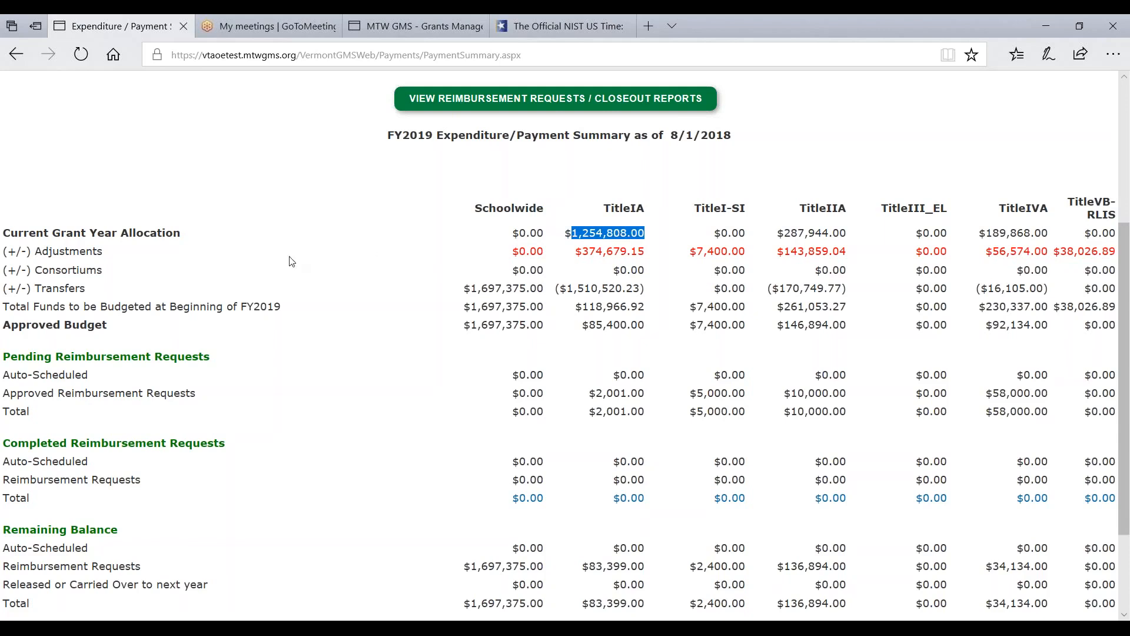
pyautogui.moveTo(32, 251); pyautogui.dragTo(158, 252)
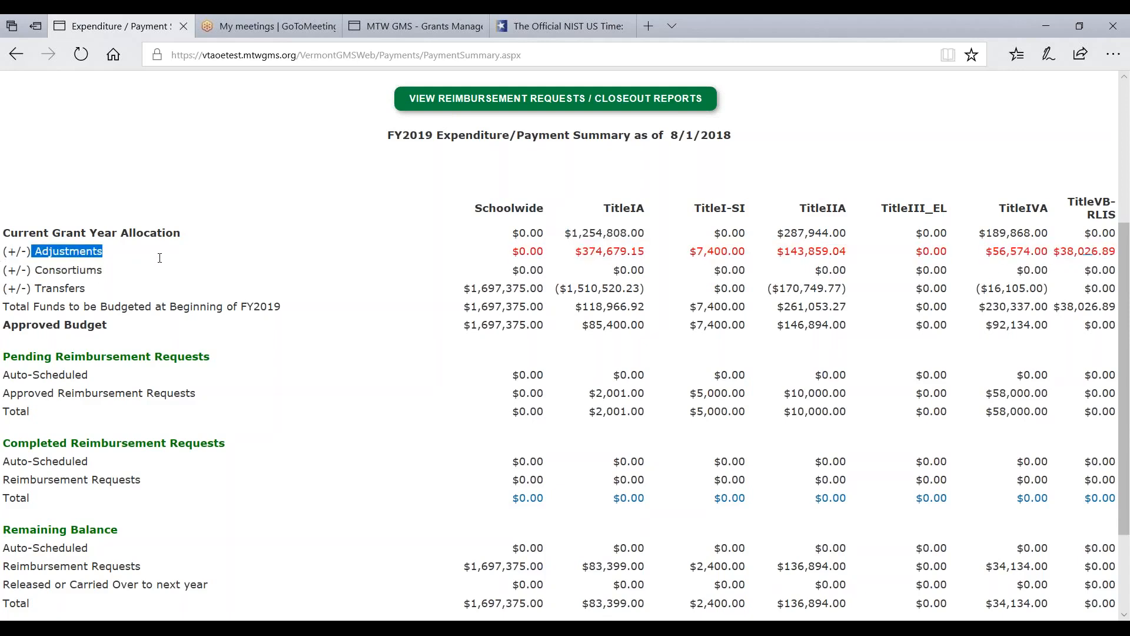
pyautogui.moveTo(511, 253); pyautogui.dragTo(1116, 253)
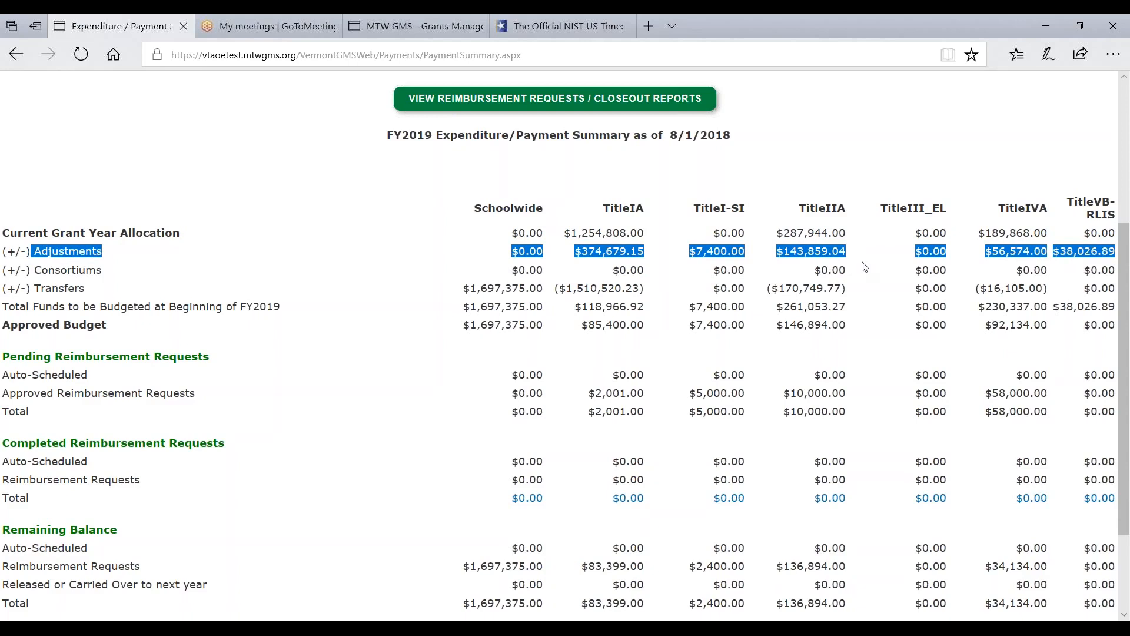
pyautogui.click(427, 258)
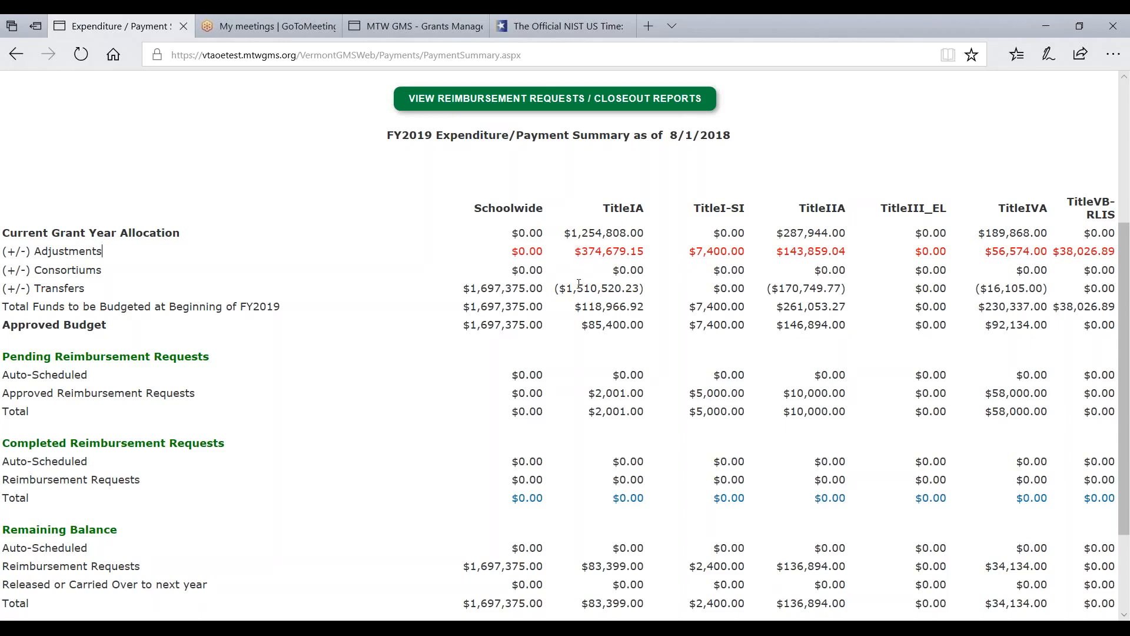
# - Examine the Transfers row amounts for TitleIA, Schoolwide, TitleIIA and TitleIVA
pyautogui.moveTo(562, 288); pyautogui.dragTo(645, 295)
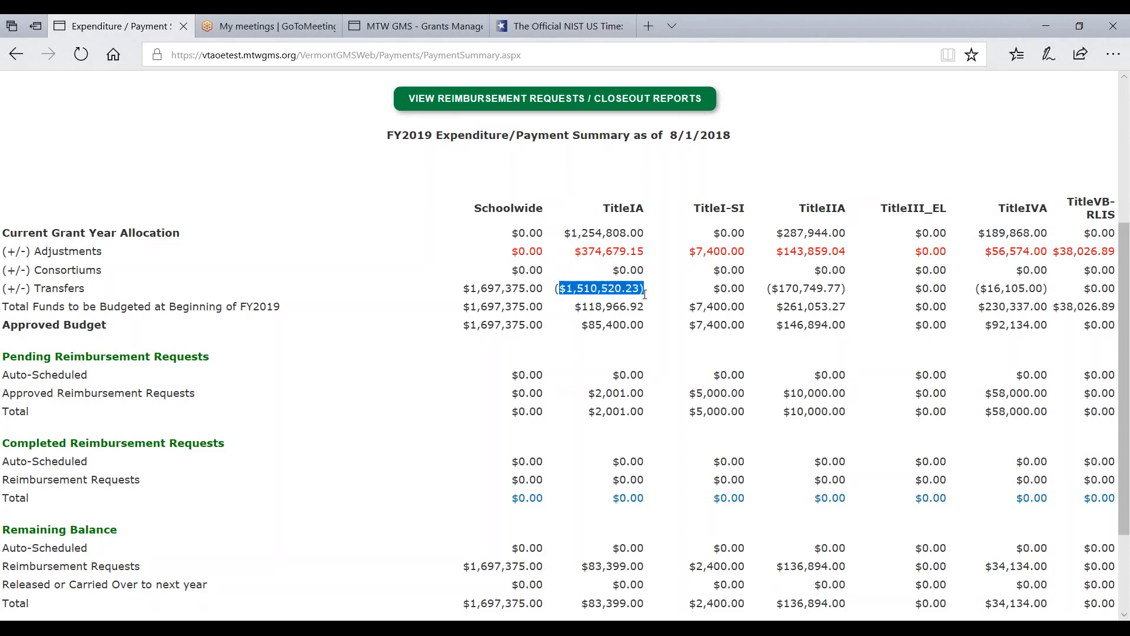
pyautogui.tripleClick(486, 288)
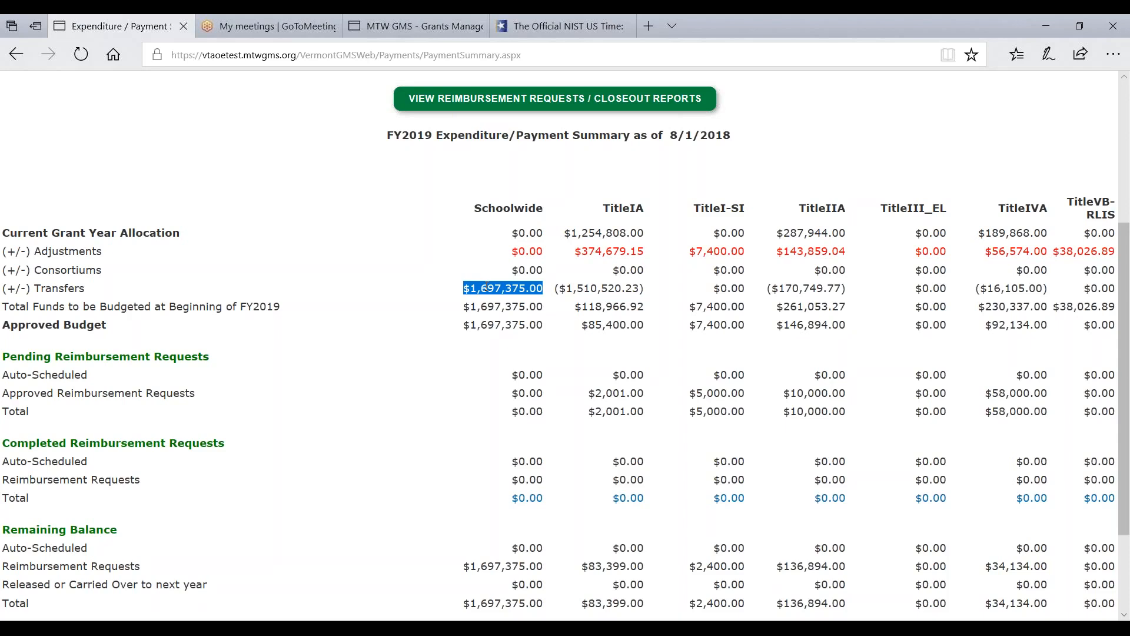
pyautogui.click(802, 317)
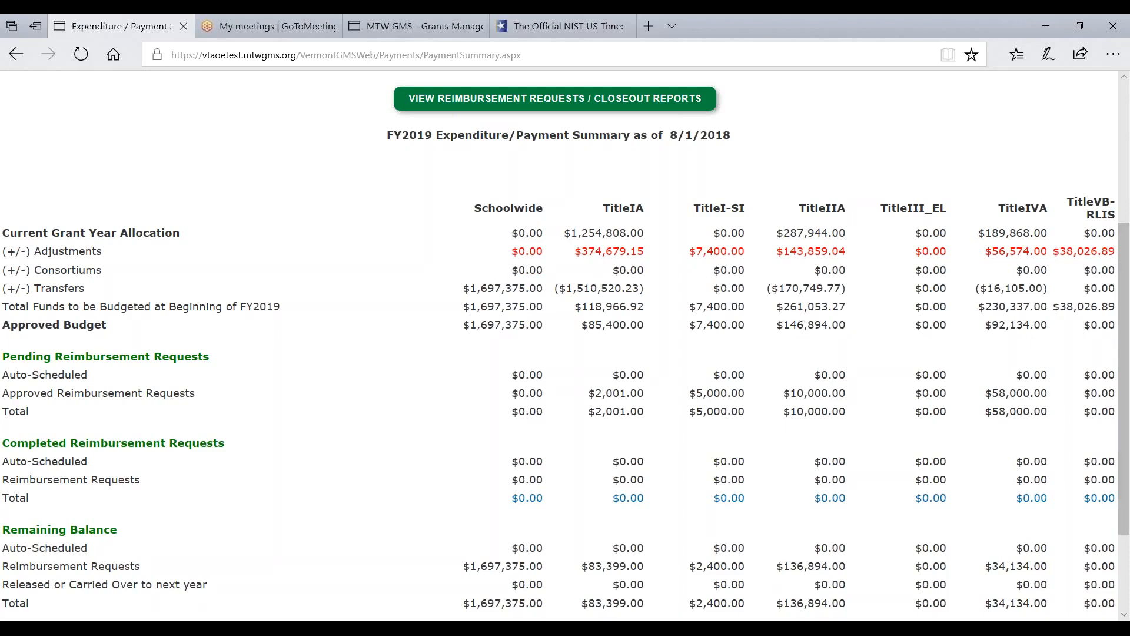
pyautogui.doubleClick(802, 290)
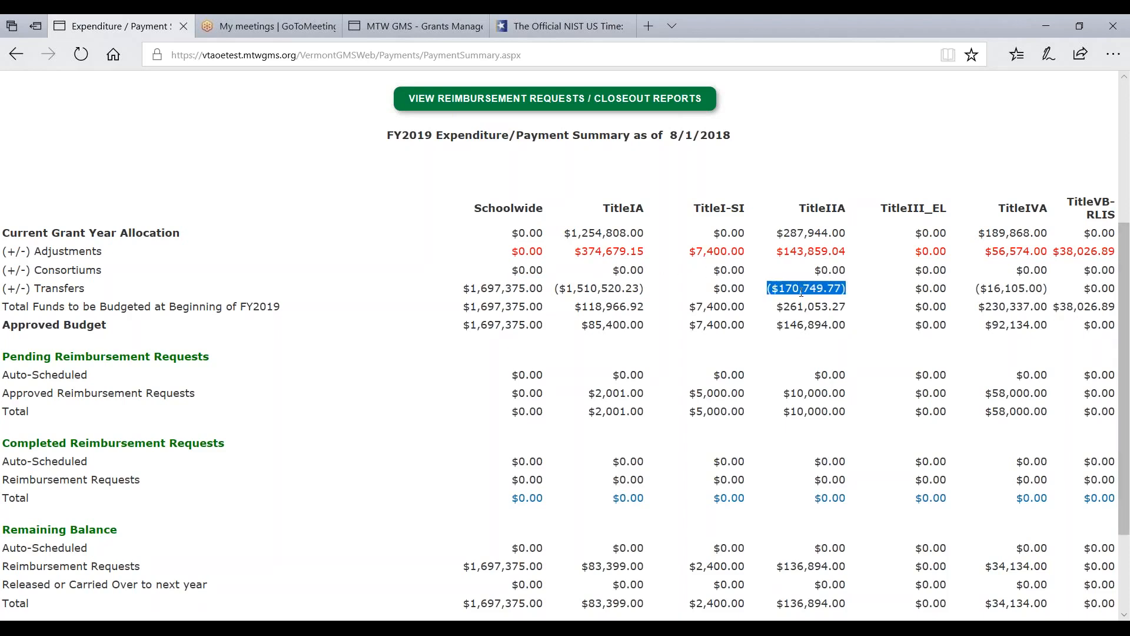
pyautogui.doubleClick(999, 289)
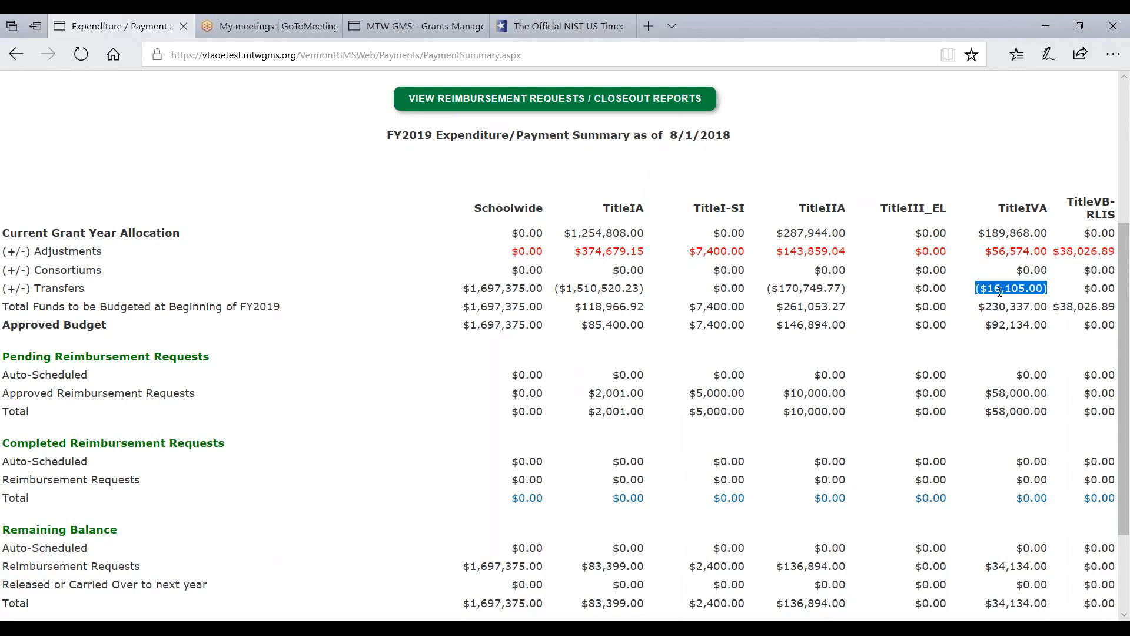
# - Compare the Total Funds to be Budgeted with the Approved Budget for TitleIA and Schoolwide
pyautogui.click(604, 305)
pyautogui.tripleClick(605, 326)
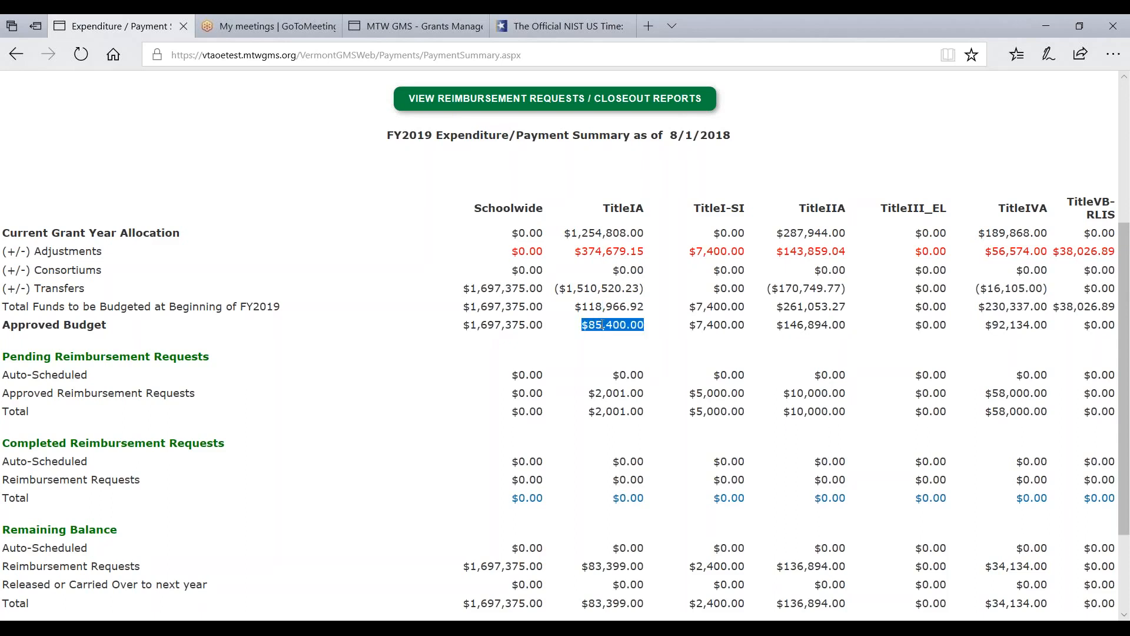
pyautogui.click(551, 316)
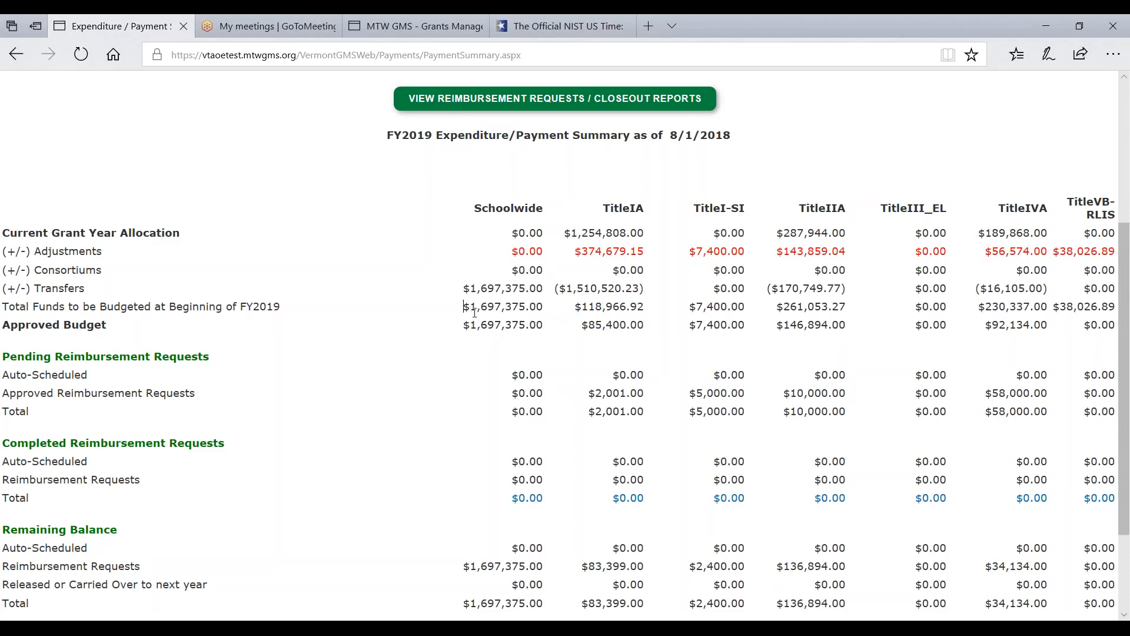
pyautogui.tripleClick(492, 304)
pyautogui.tripleClick(484, 326)
pyautogui.scroll(-2, 453, 346)
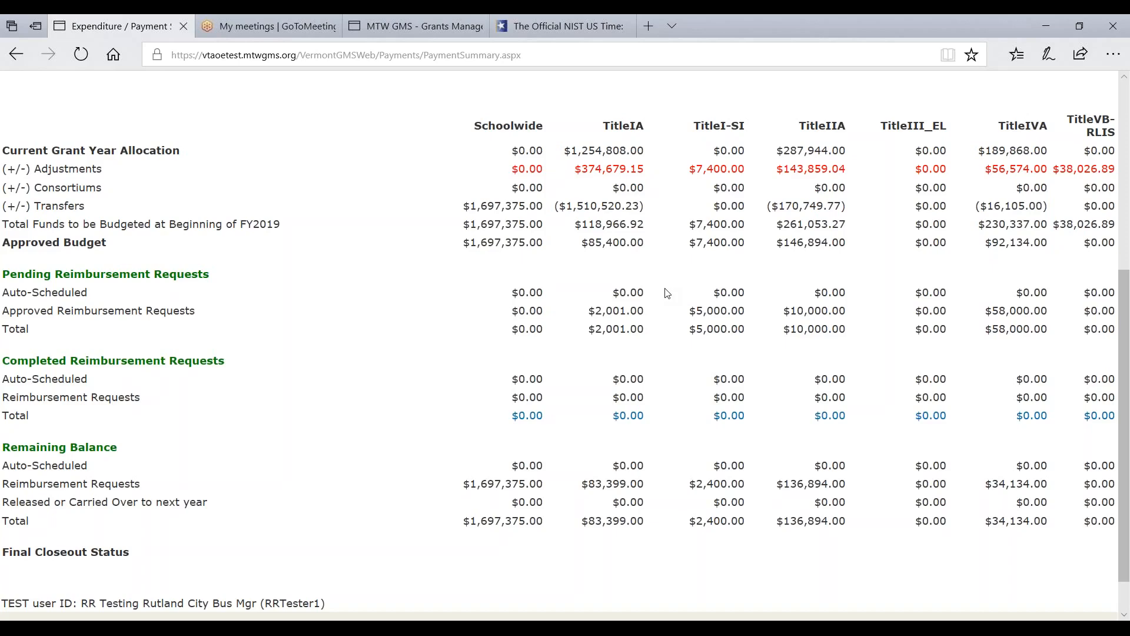
pyautogui.scroll(3, 595, 391)
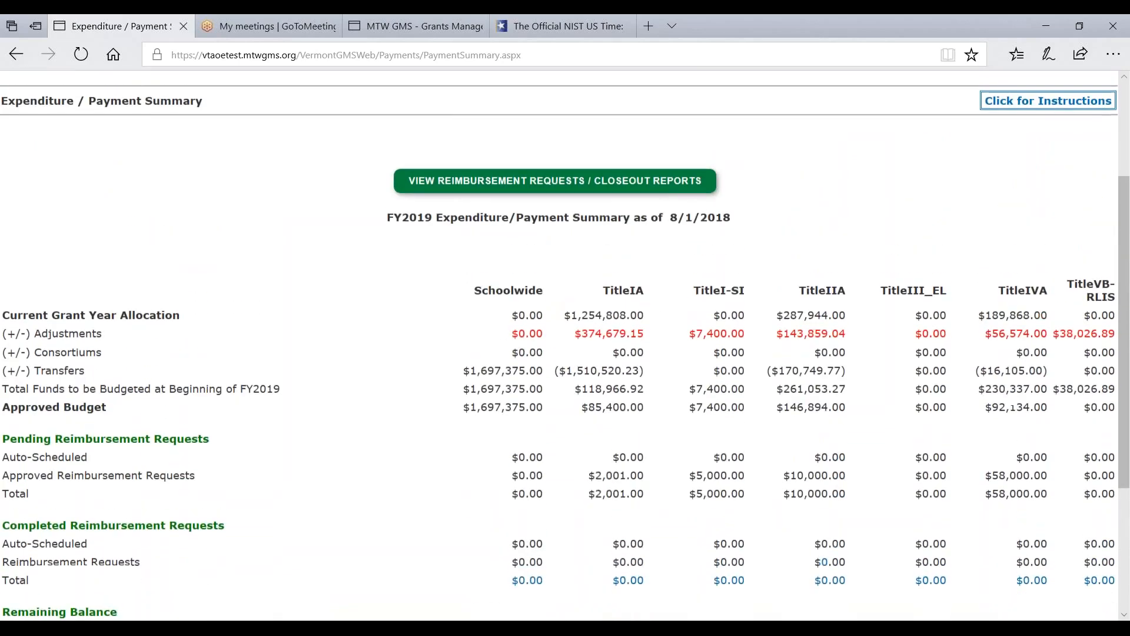
pyautogui.scroll(2, 566, 352)
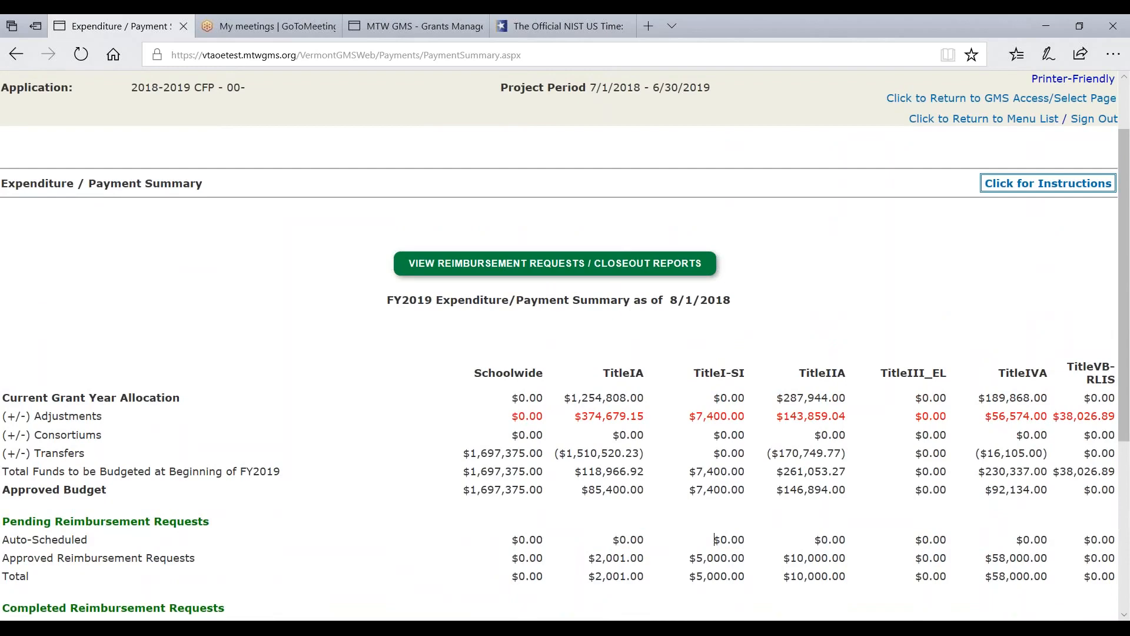
# - Compare TitleIA's approved budget with its pending and completed reimbursement requests and its remaining balance
pyautogui.scroll(-3, 565, 354)
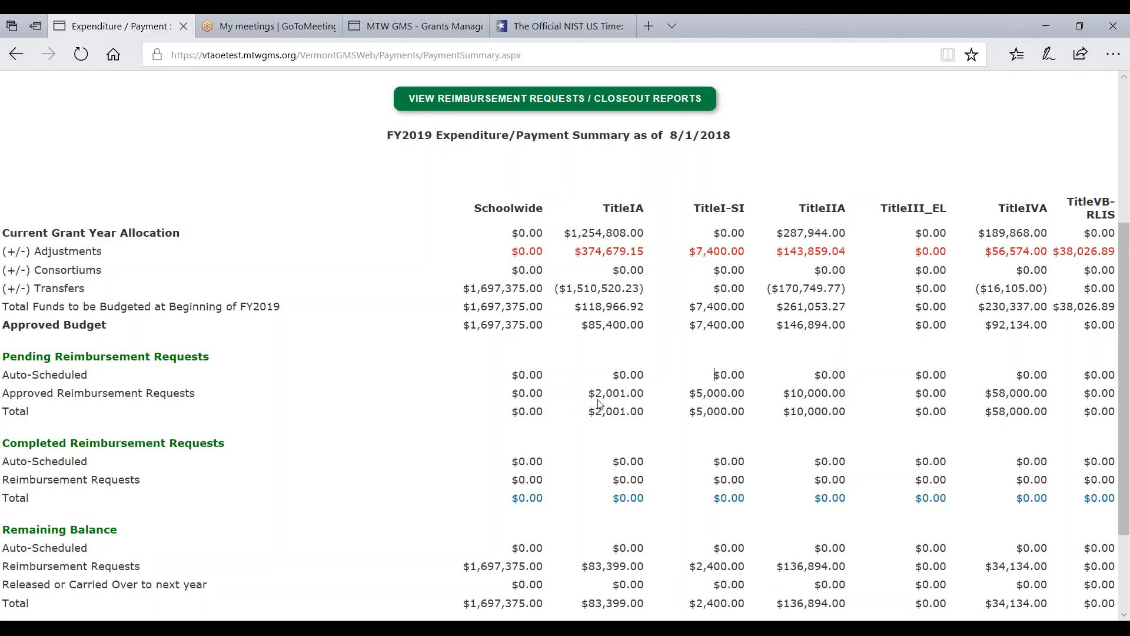
pyautogui.moveTo(594, 393); pyautogui.dragTo(648, 396)
pyautogui.scroll(-2, 598, 423)
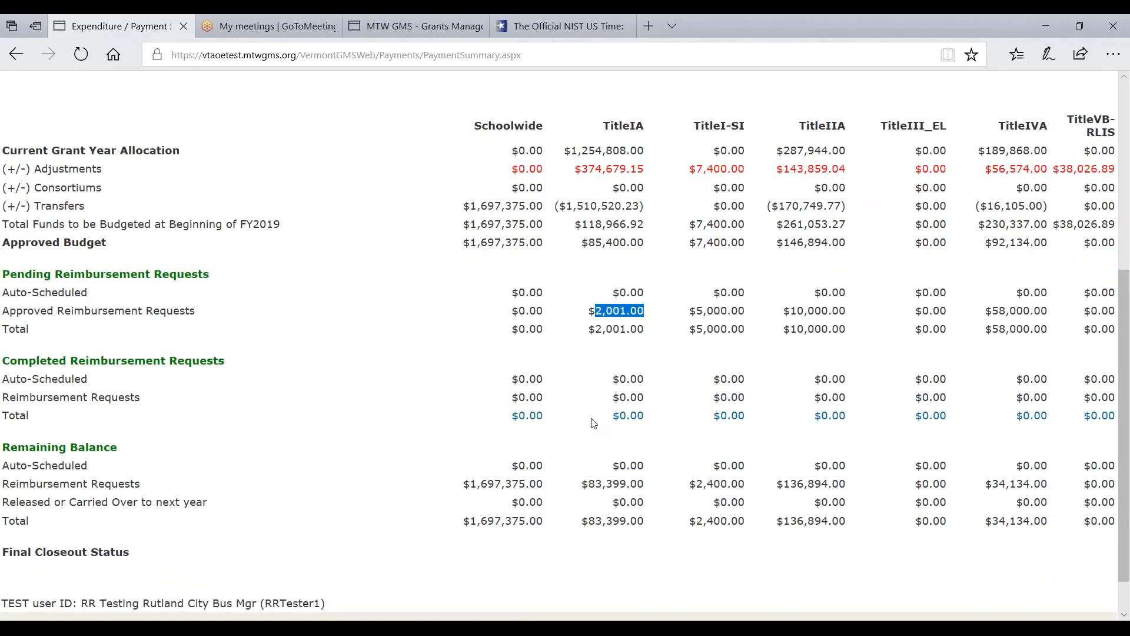
pyautogui.tripleClick(622, 313)
pyautogui.moveTo(613, 397); pyautogui.dragTo(663, 396)
pyautogui.tripleClick(615, 243)
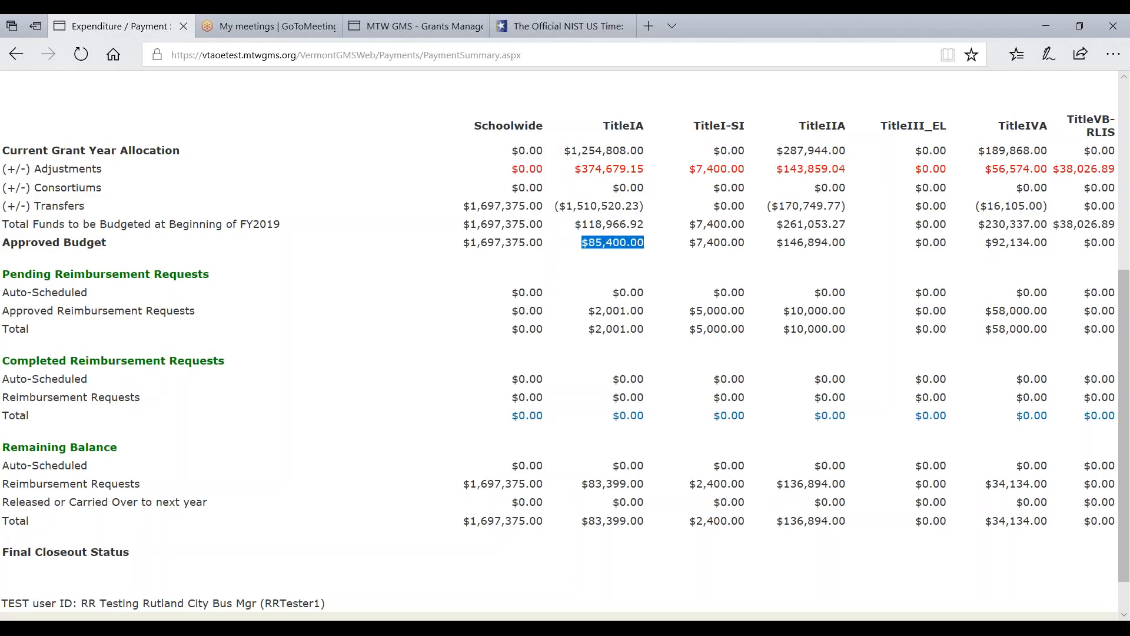
pyautogui.tripleClick(616, 329)
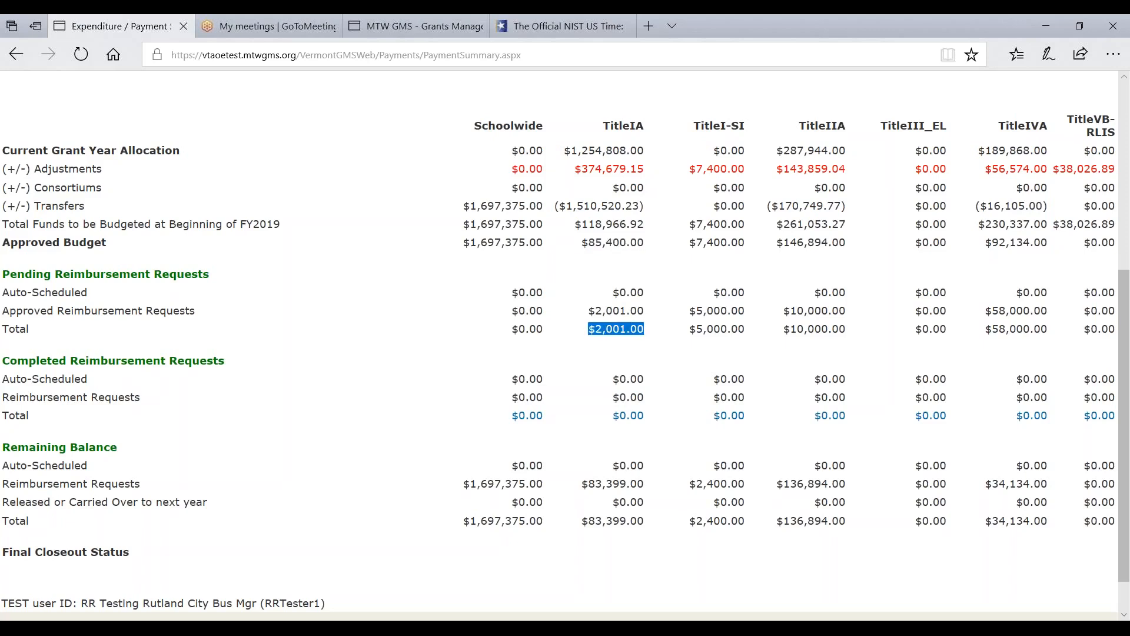
pyautogui.tripleClick(607, 484)
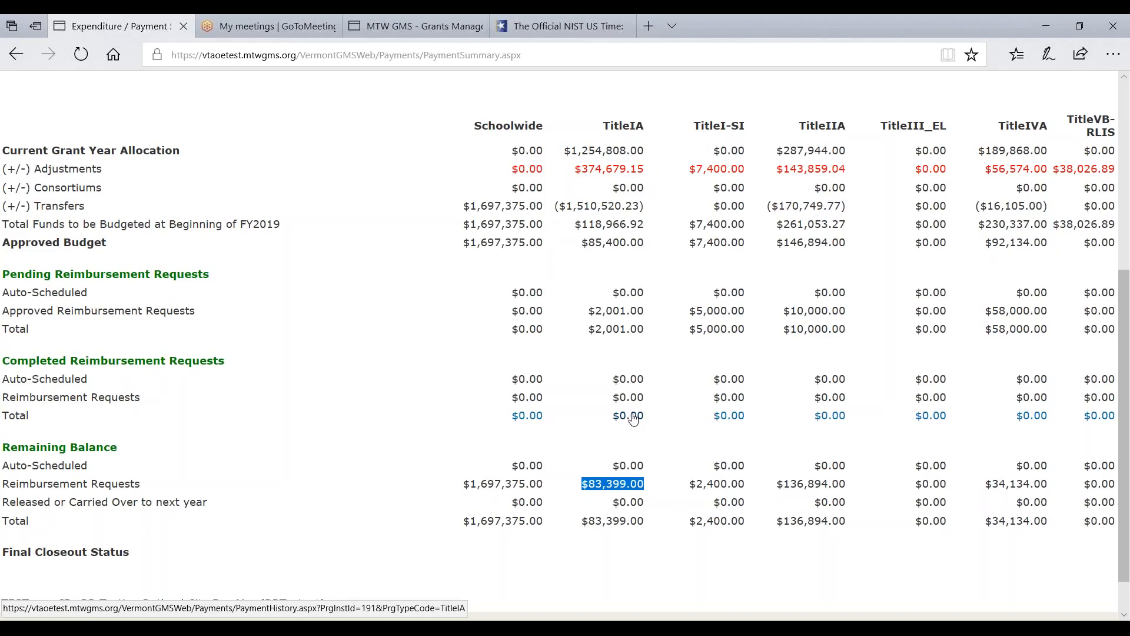
# - Open the Reimbursement Request/Closeout Report Menu and list the TitleIA program's reimbursement requests
pyautogui.scroll(2, 633, 419)
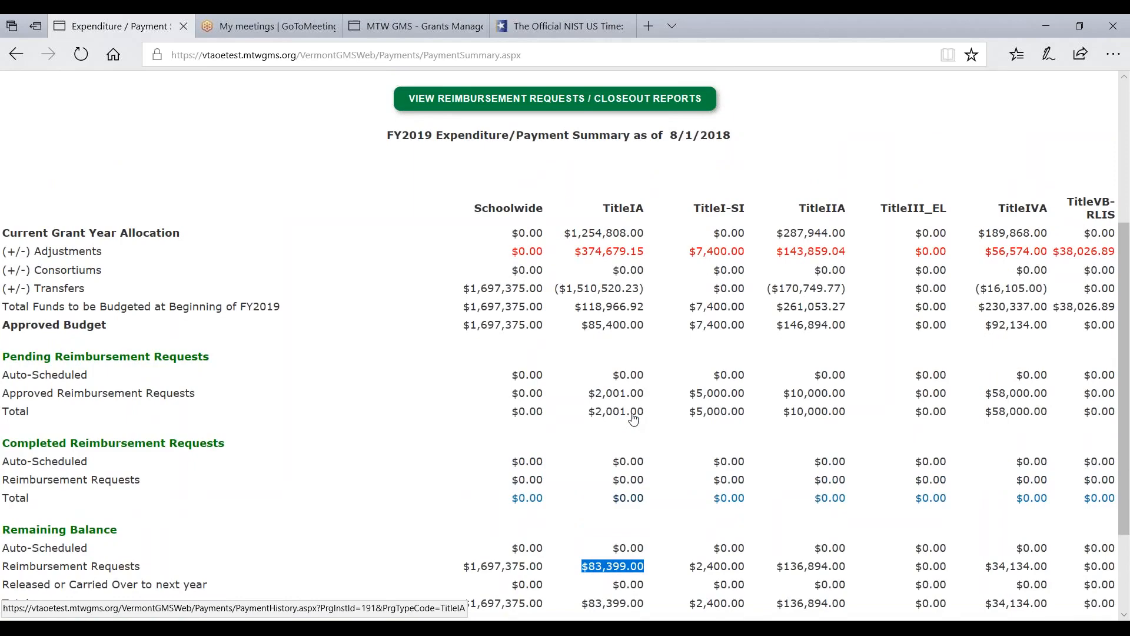
pyautogui.scroll(2, 634, 419)
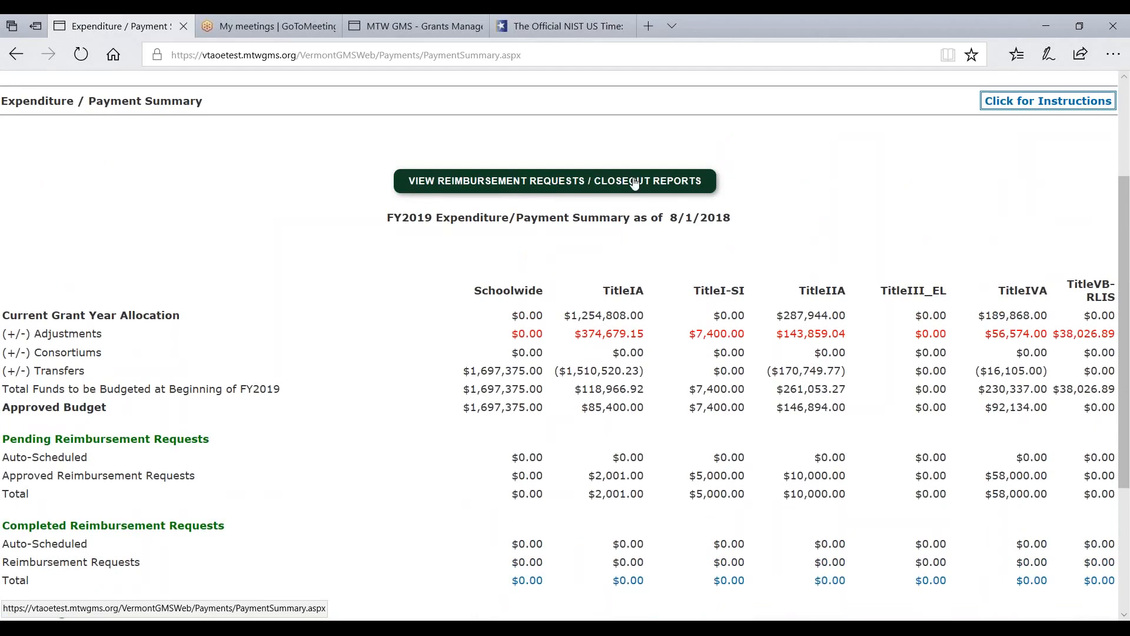
pyautogui.click(580, 184)
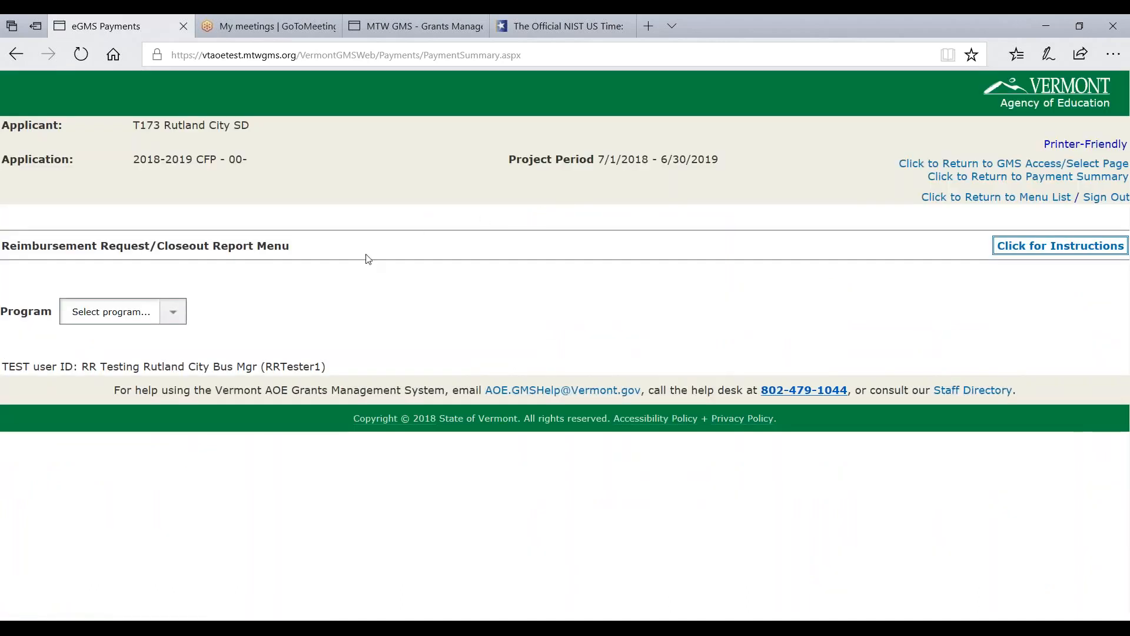
pyautogui.click(174, 314)
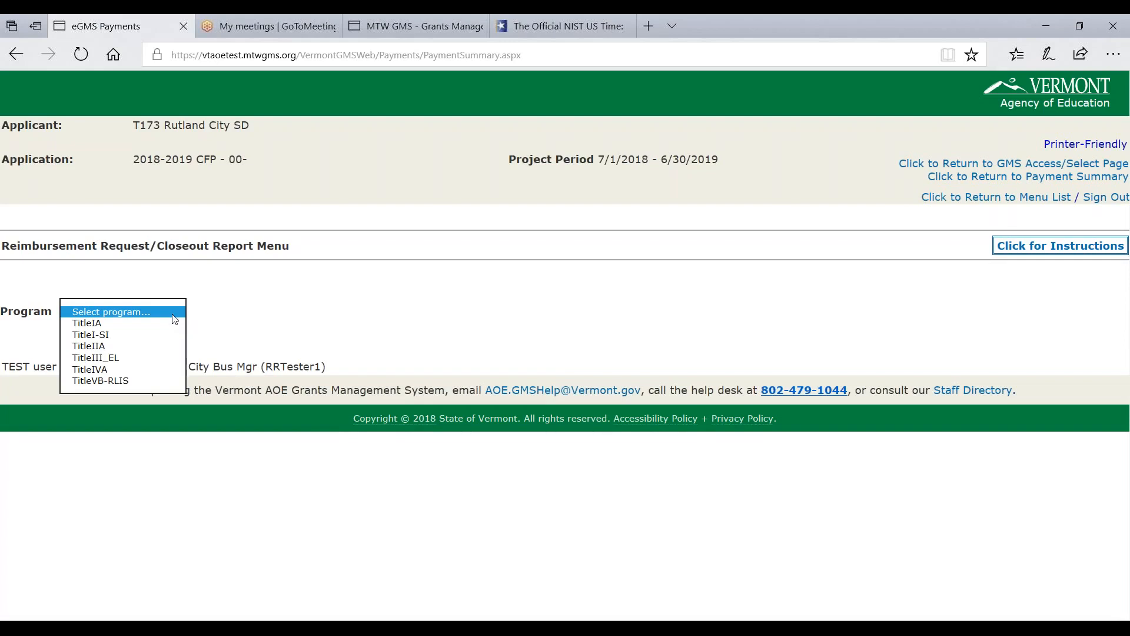
pyautogui.click(87, 324)
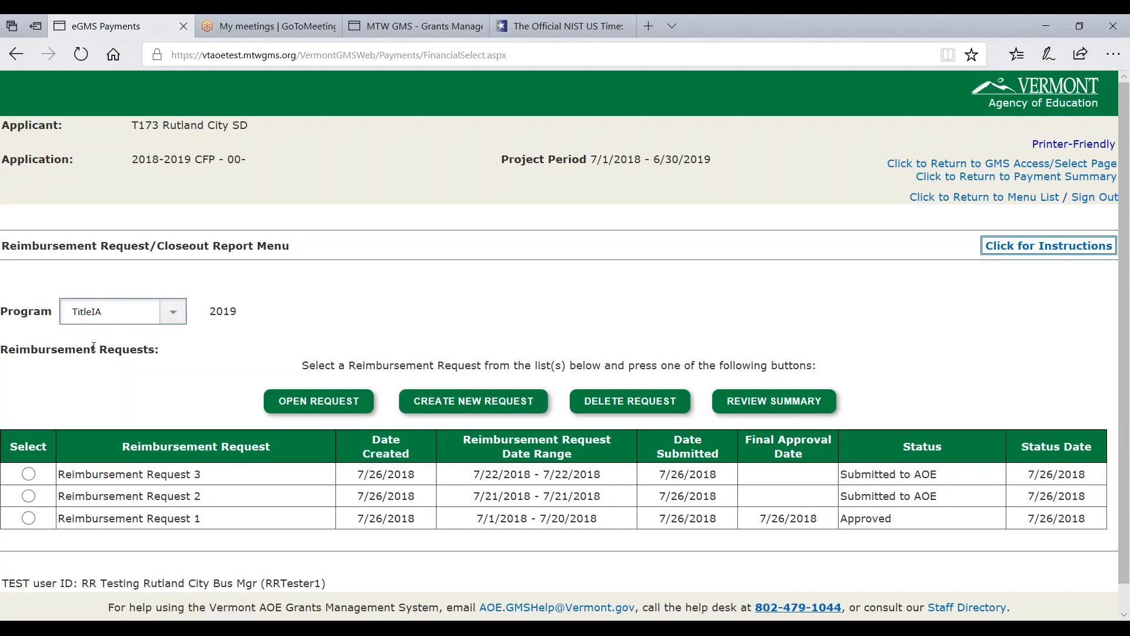
pyautogui.scroll(-1, 120, 319)
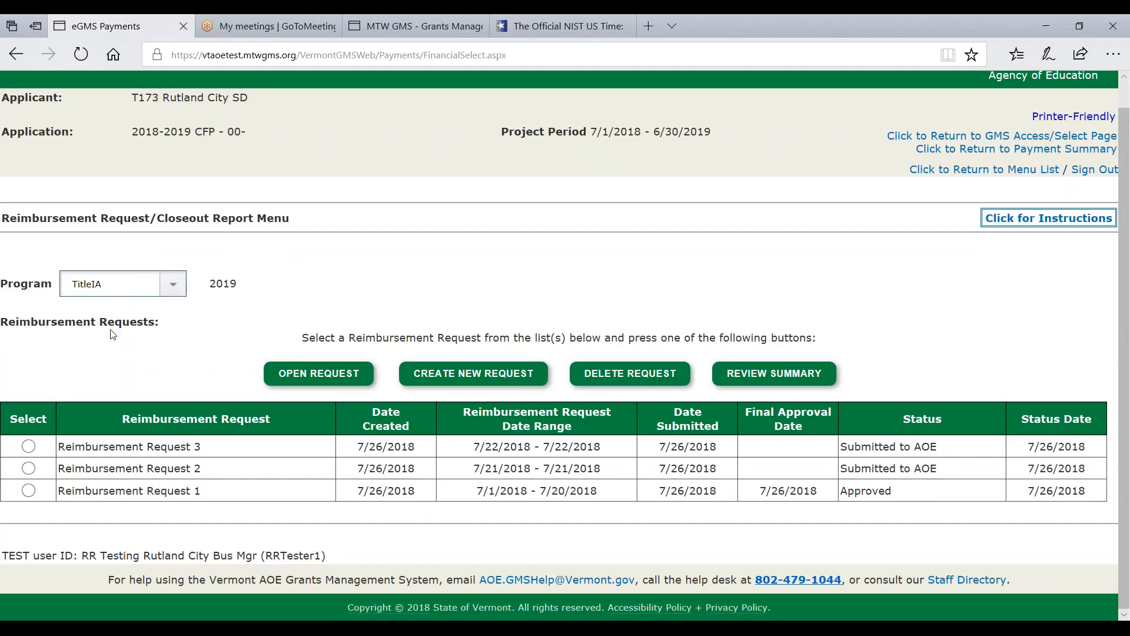
# - View the reimbursement requests for the TitleIIA program and switch back to TitleIA
pyautogui.click(178, 289)
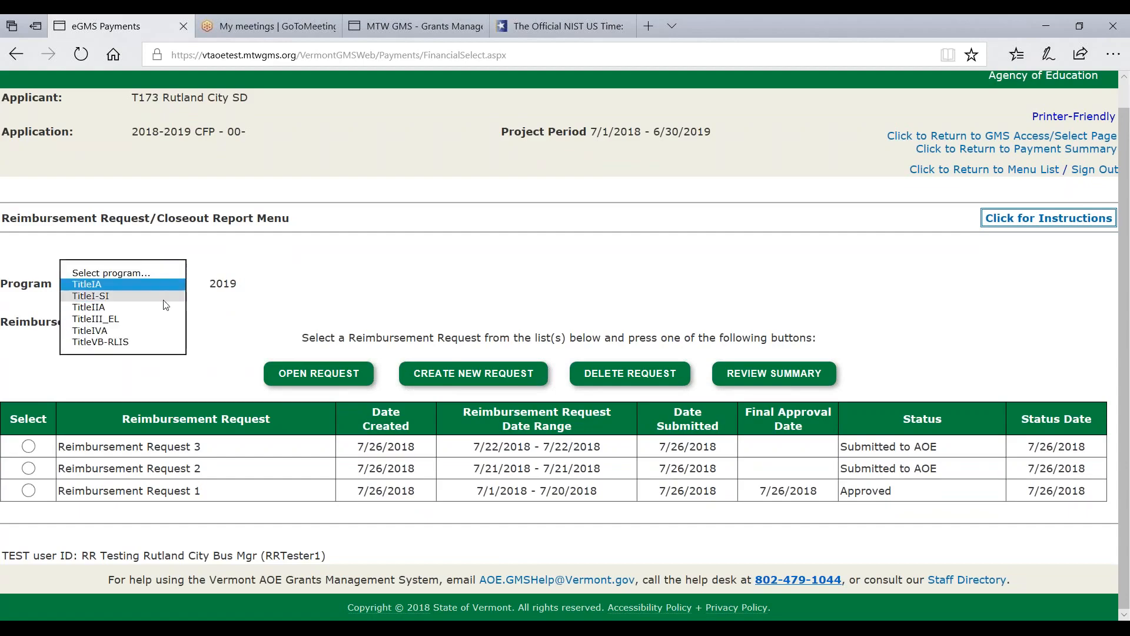
pyautogui.click(166, 308)
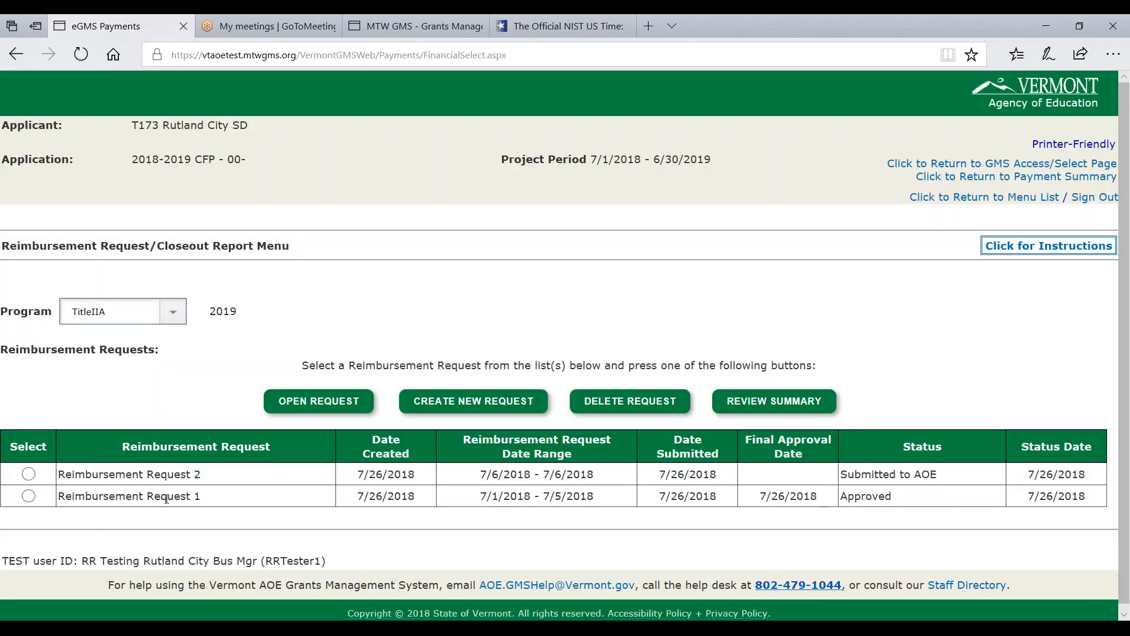
pyautogui.click(177, 312)
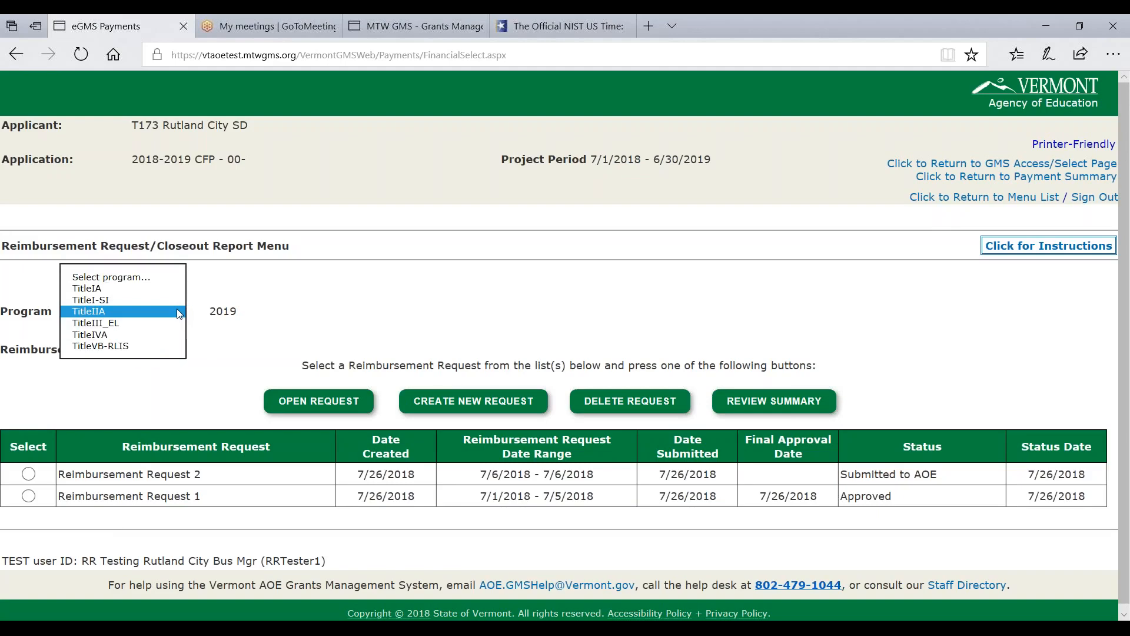
pyautogui.click(161, 288)
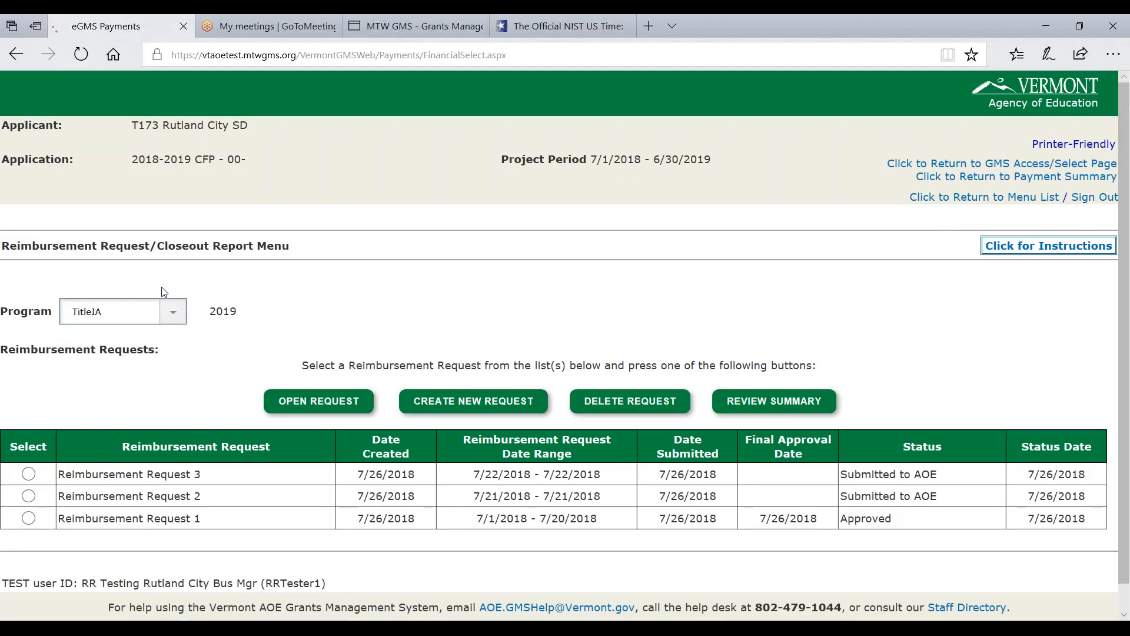
# - Examine the name, date range and submission date of TitleIA Reimbursement Request 1
pyautogui.scroll(-1, 459, 301)
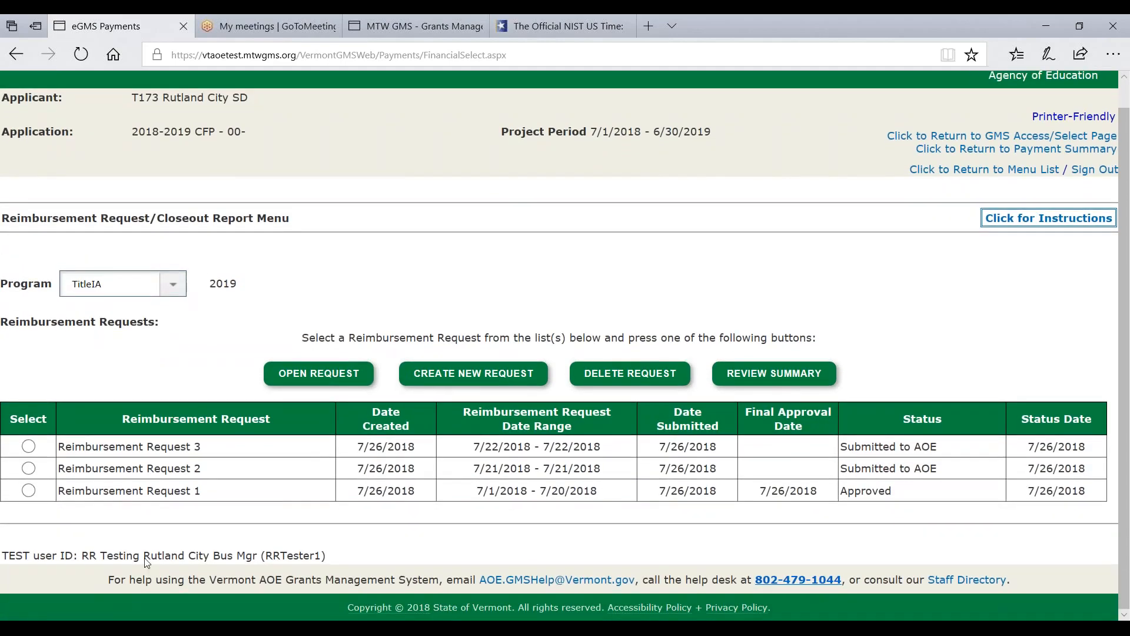
pyautogui.moveTo(99, 491); pyautogui.dragTo(273, 493)
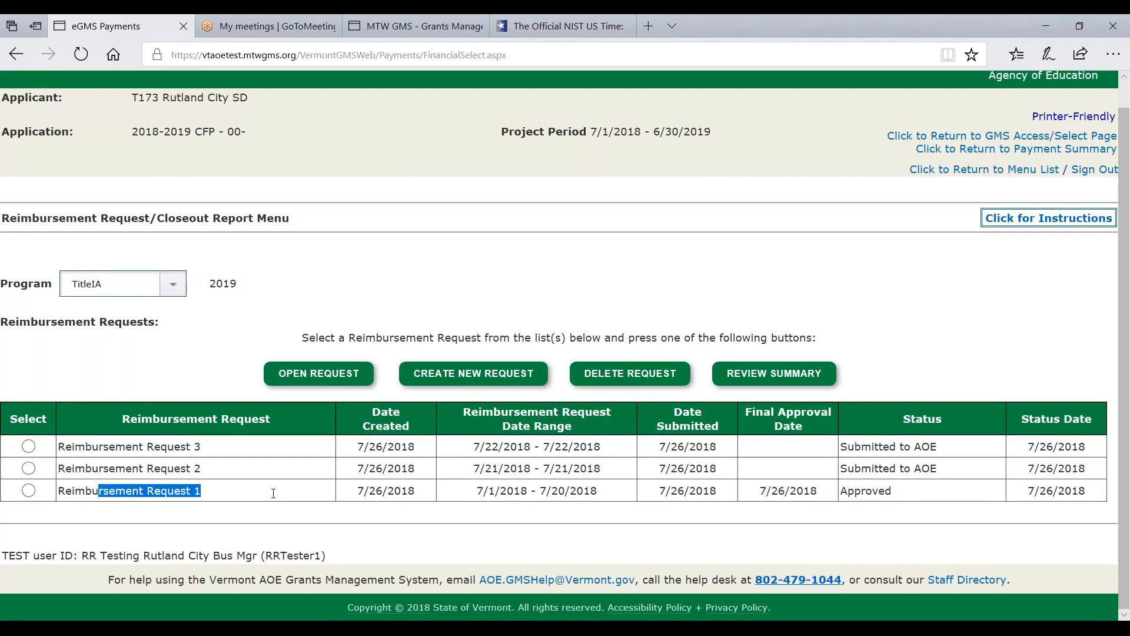
pyautogui.click(433, 497)
pyautogui.moveTo(365, 497); pyautogui.dragTo(588, 489)
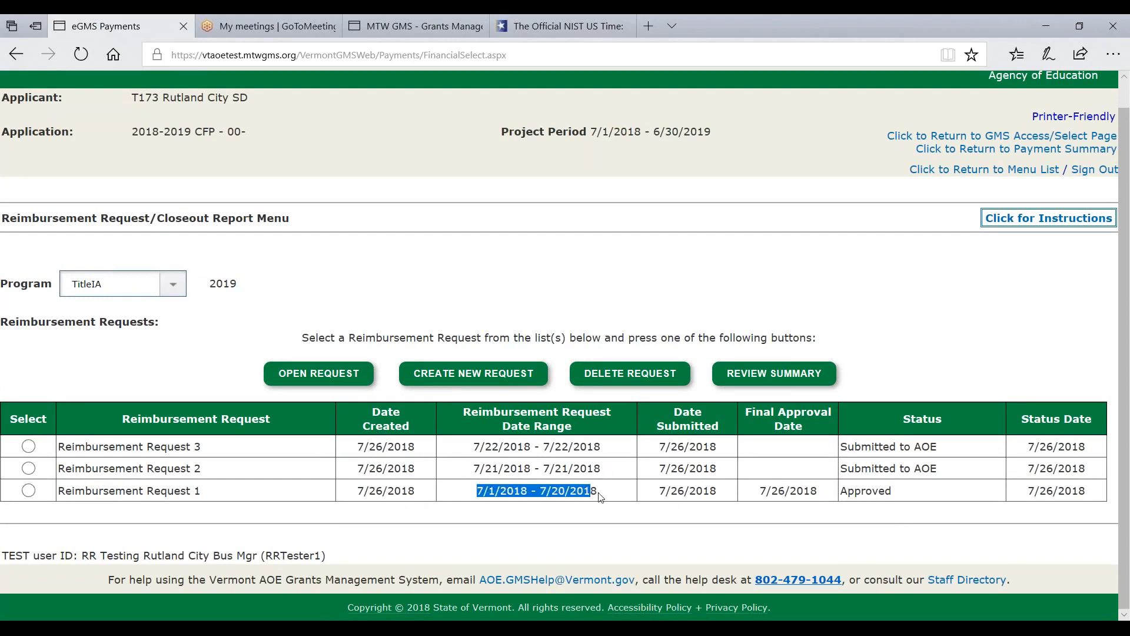
pyautogui.tripleClick(596, 491)
pyautogui.doubleClick(693, 490)
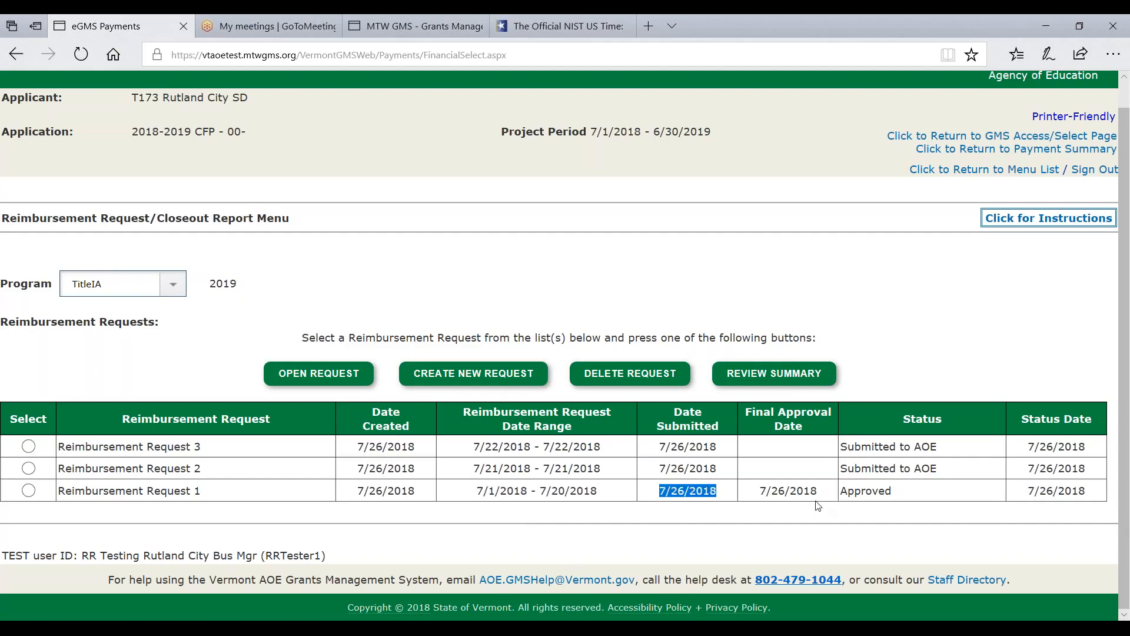
# - Examine the final approval date, status and date range of TitleIA Reimbursement Request 1
pyautogui.doubleClick(802, 490)
pyautogui.tripleClick(800, 494)
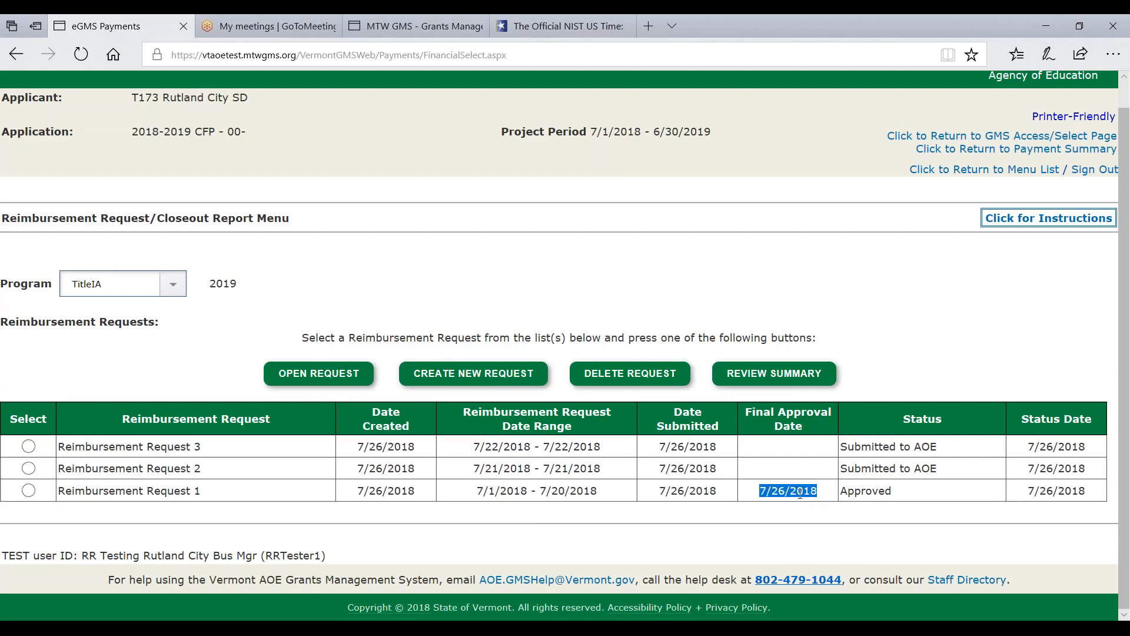
pyautogui.doubleClick(873, 490)
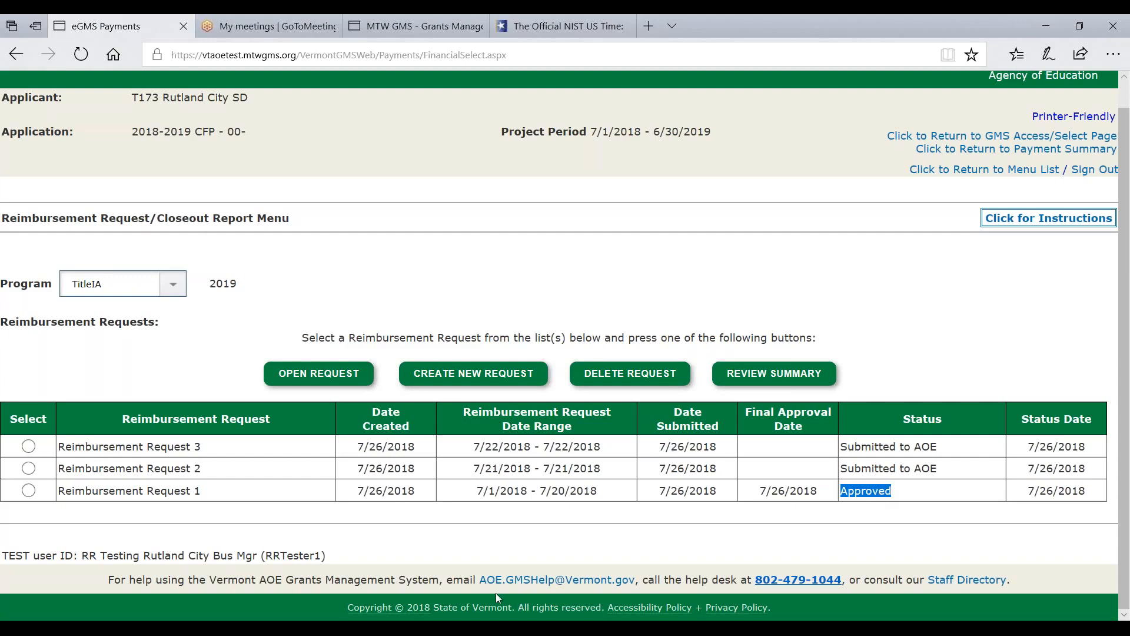
pyautogui.moveTo(492, 498); pyautogui.dragTo(635, 498)
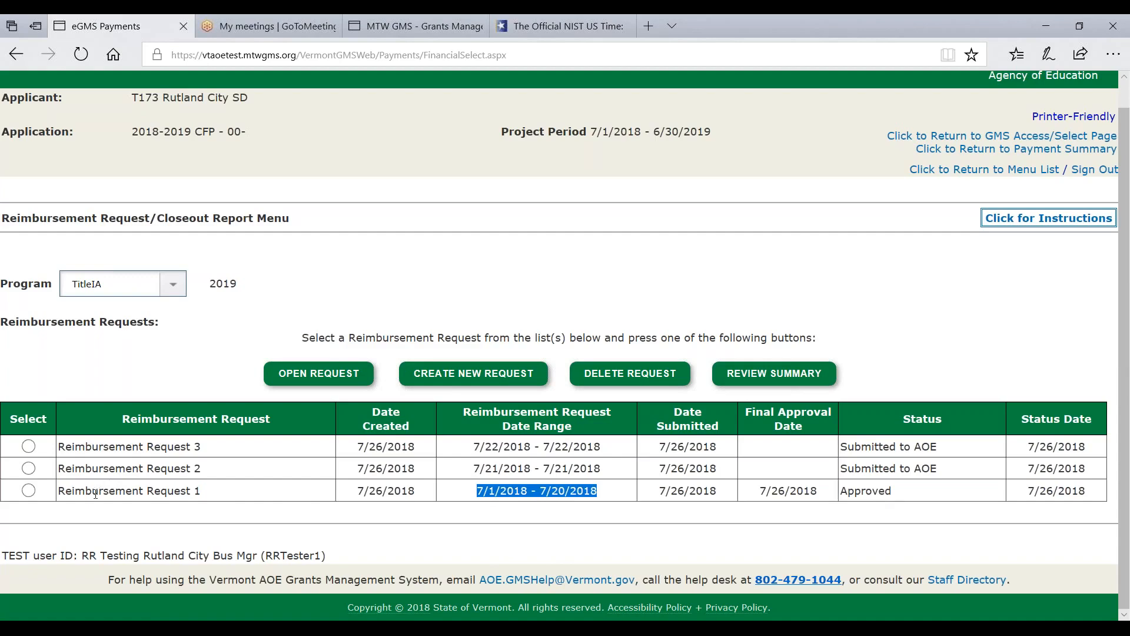
# - Open Reimbursement Request 1 from the TitleIA list and read the notice above its program name
pyautogui.click(28, 490)
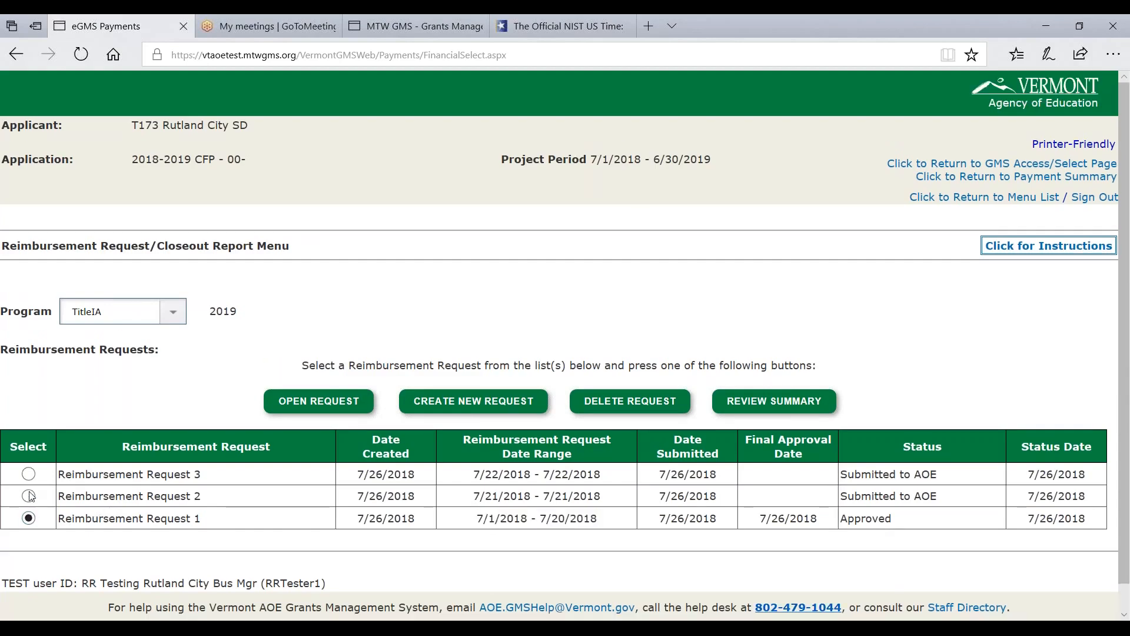
pyautogui.click(317, 403)
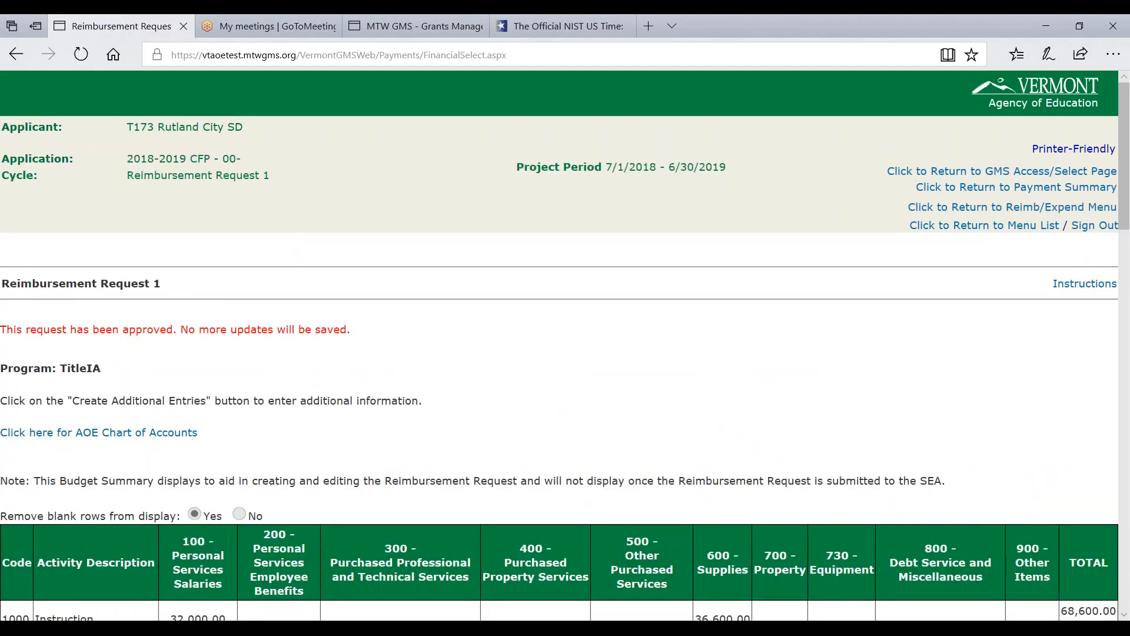
pyautogui.moveTo(6, 329); pyautogui.dragTo(22, 329)
pyautogui.moveTo(206, 323); pyautogui.dragTo(420, 322)
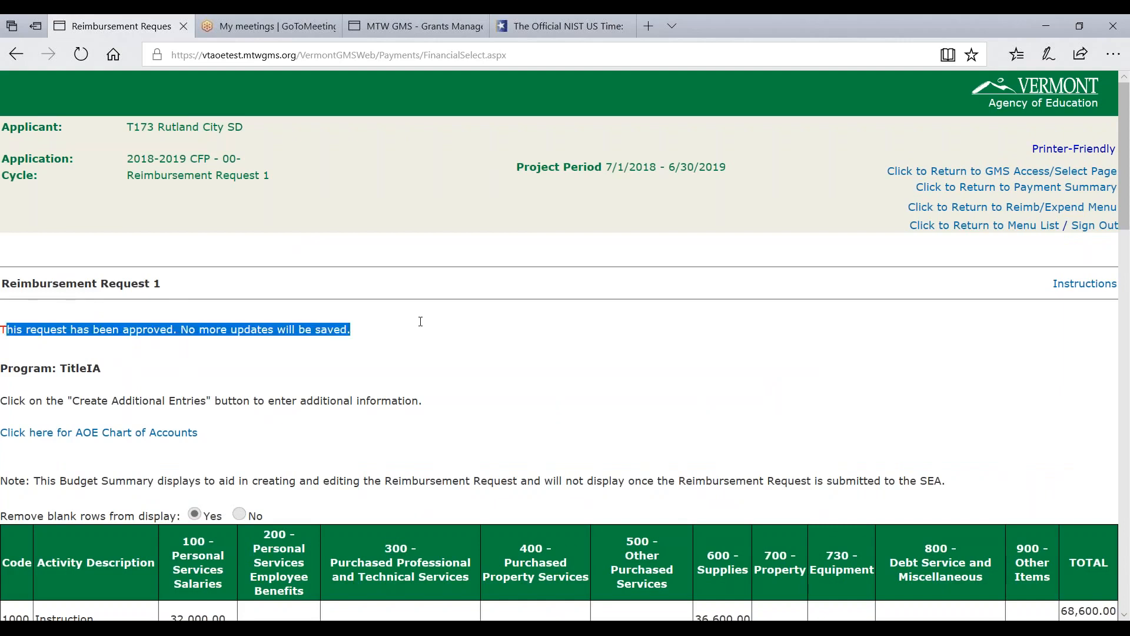
# - Open the AOE Chart of Accounts page from the request and display its Chart of Accounts and Grant Management System PDF
pyautogui.scroll(-1, 420, 321)
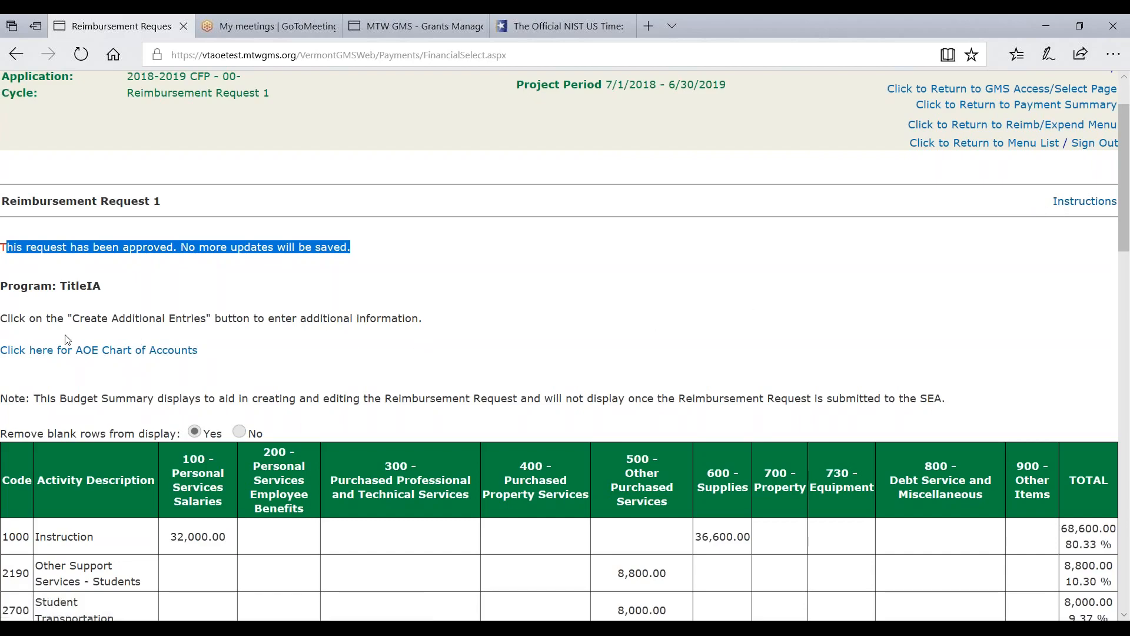
pyautogui.scroll(-2, 66, 337)
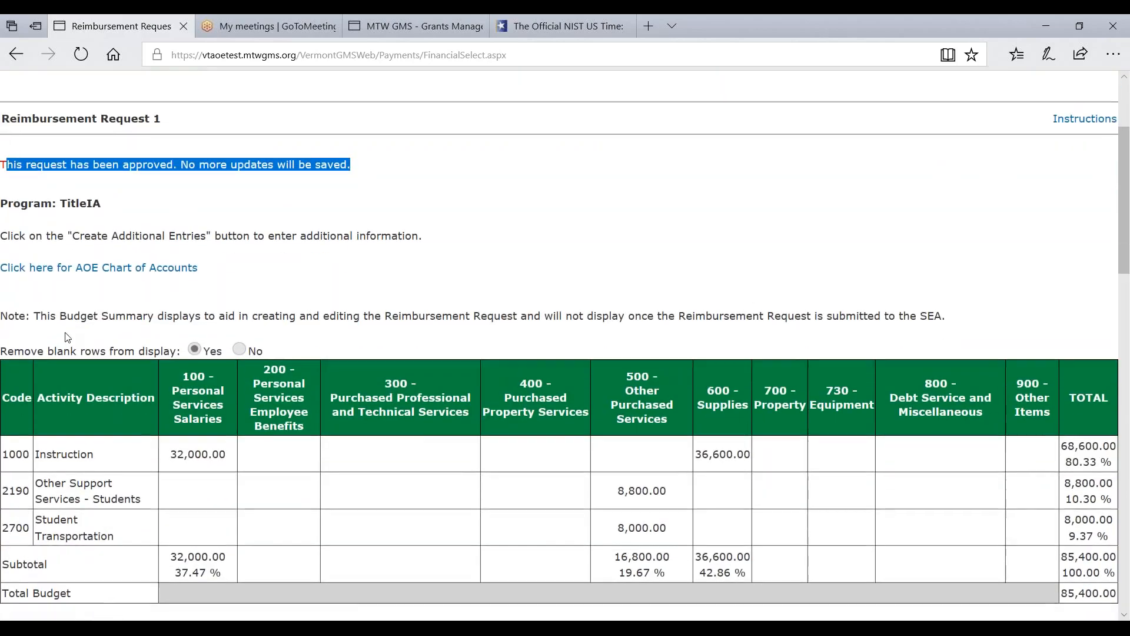
pyautogui.click(87, 273)
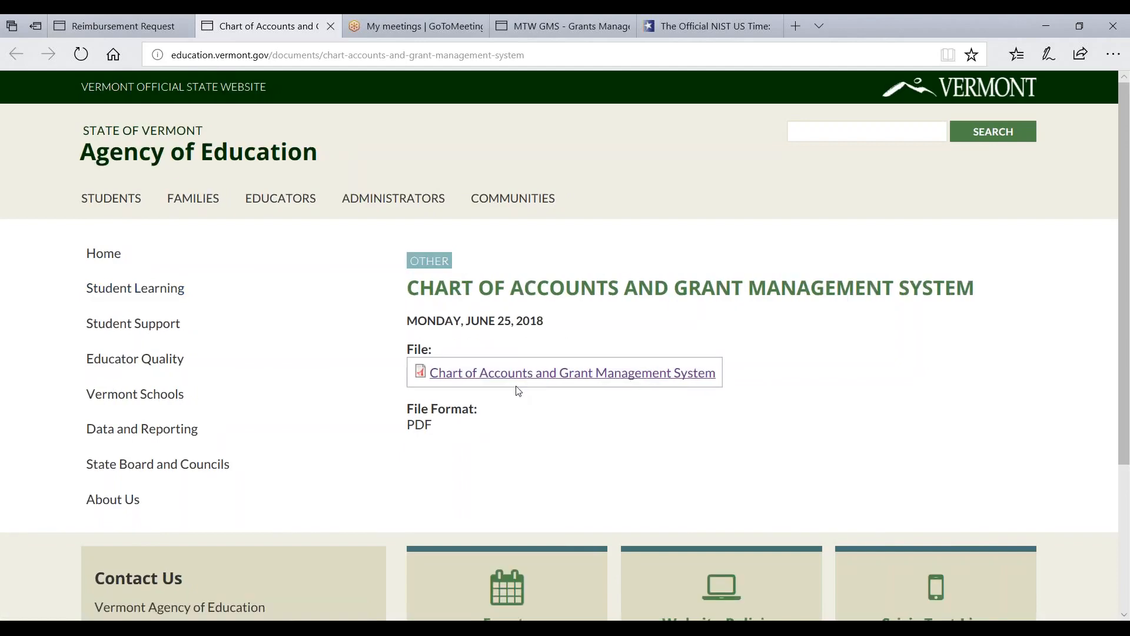
pyautogui.click(517, 377)
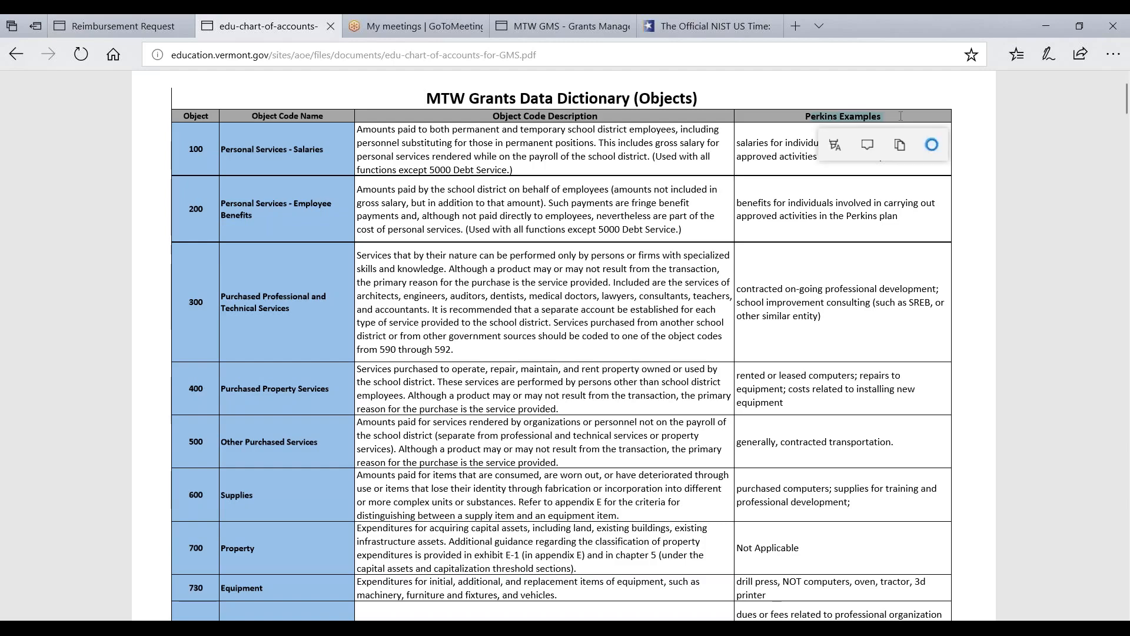
# - Look through the object code definitions and the Perkins function descriptions in the chart of accounts PDF
pyautogui.moveTo(748, 177)
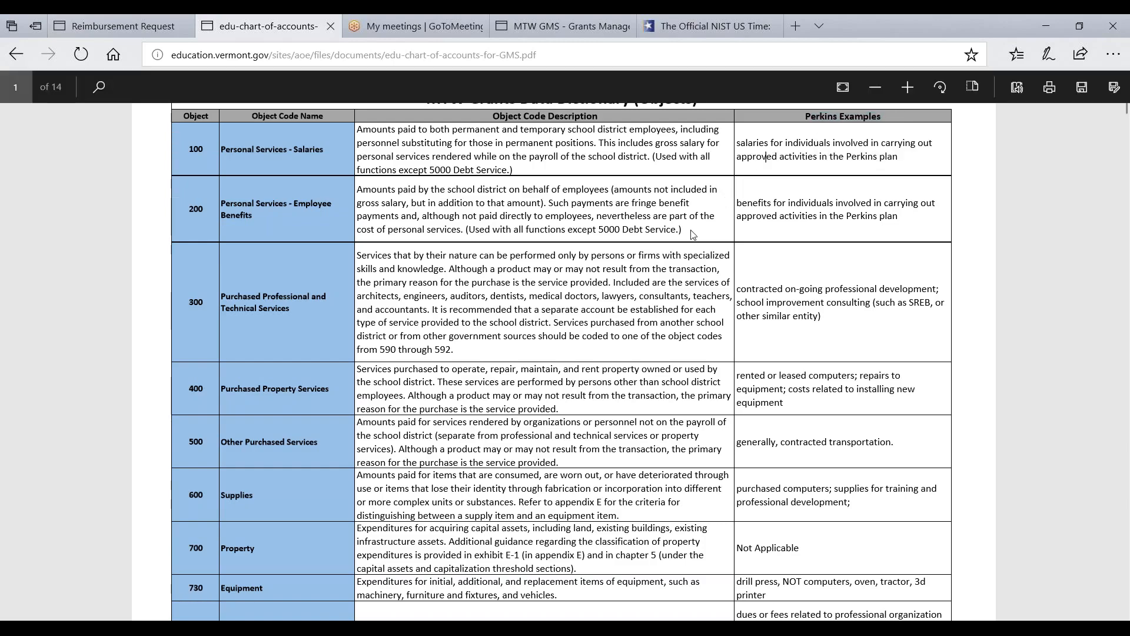
pyautogui.scroll(-4, 693, 234)
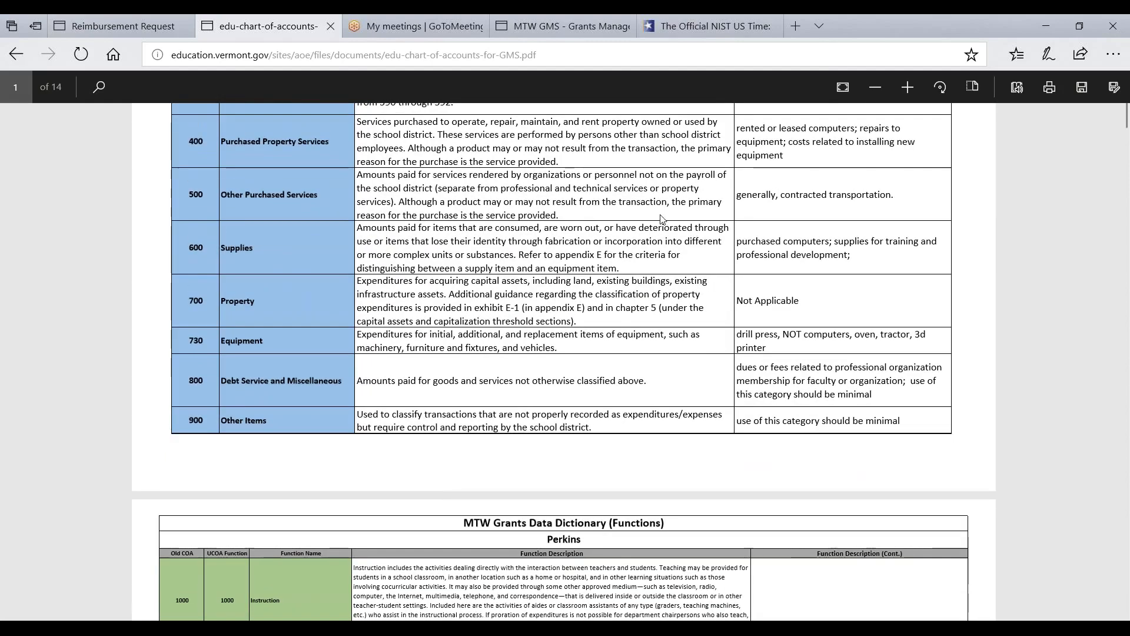
pyautogui.scroll(-7, 377, 241)
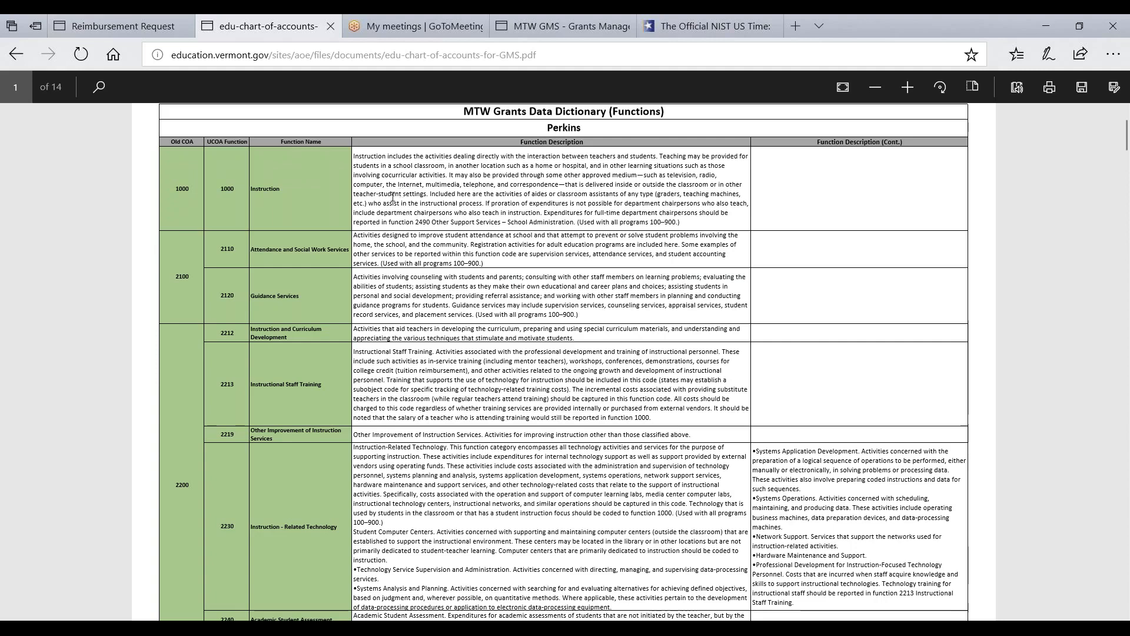
pyautogui.scroll(10, 393, 196)
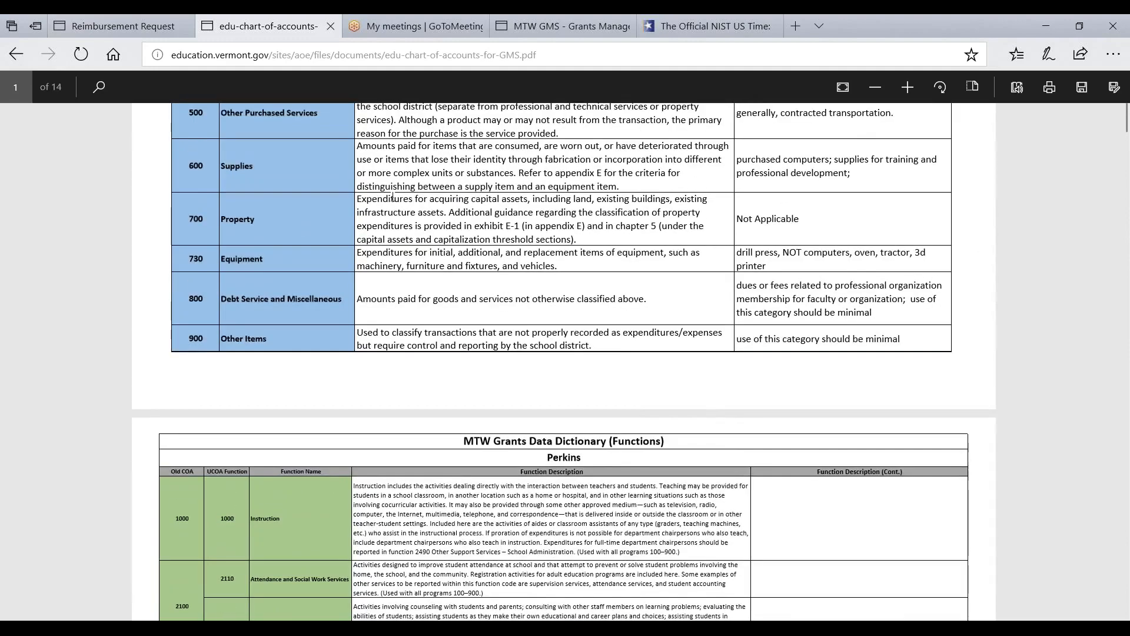
pyautogui.scroll(1, 392, 196)
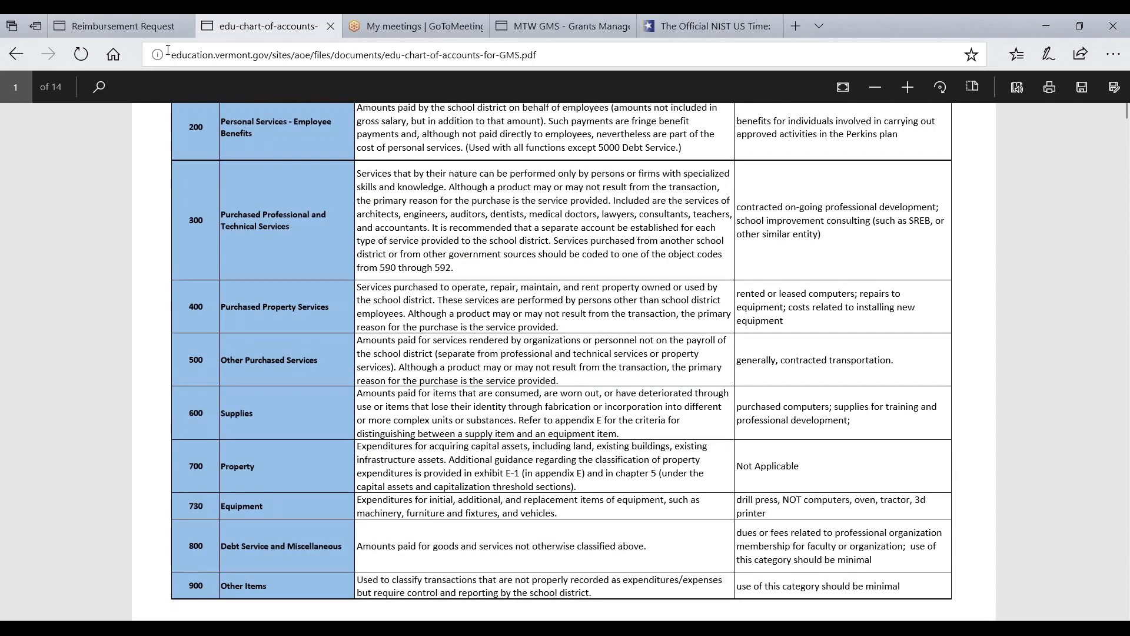
# - Return to Reimbursement Request 1 and examine its whole Budget Summary table
pyautogui.click(125, 32)
pyautogui.scroll(-2, 198, 205)
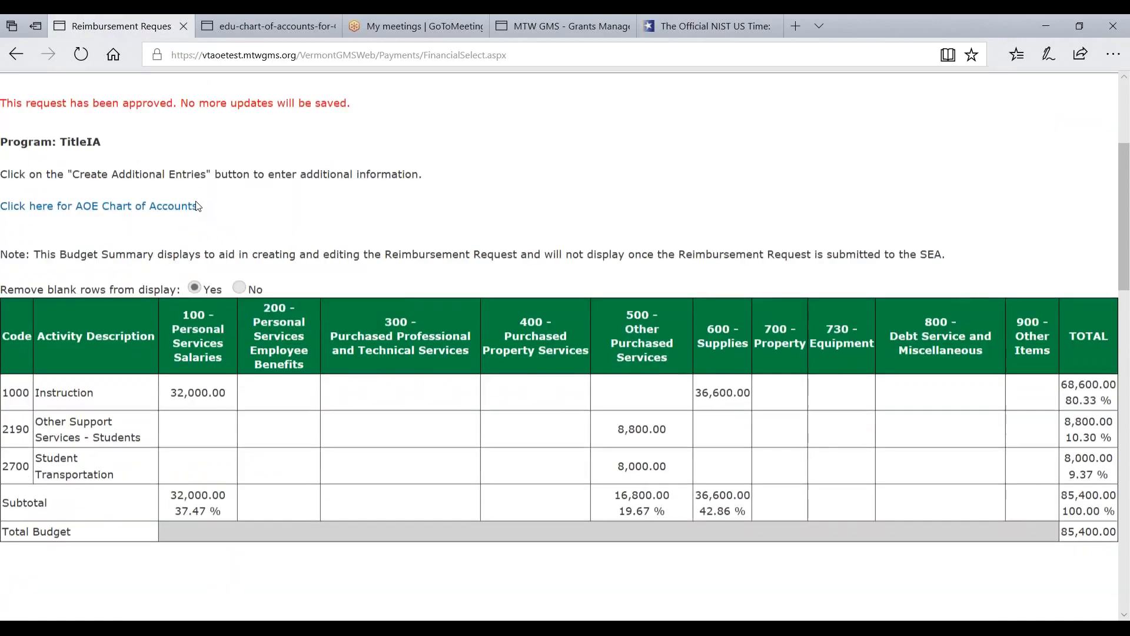
pyautogui.scroll(-2, 197, 205)
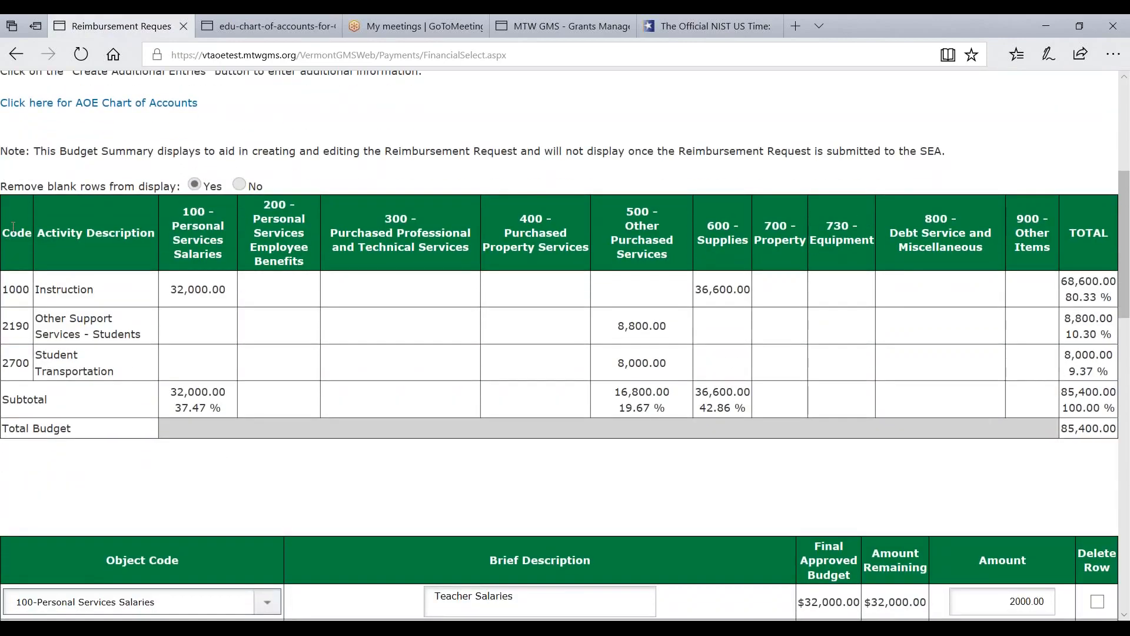
pyautogui.moveTo(9, 230); pyautogui.dragTo(1128, 441)
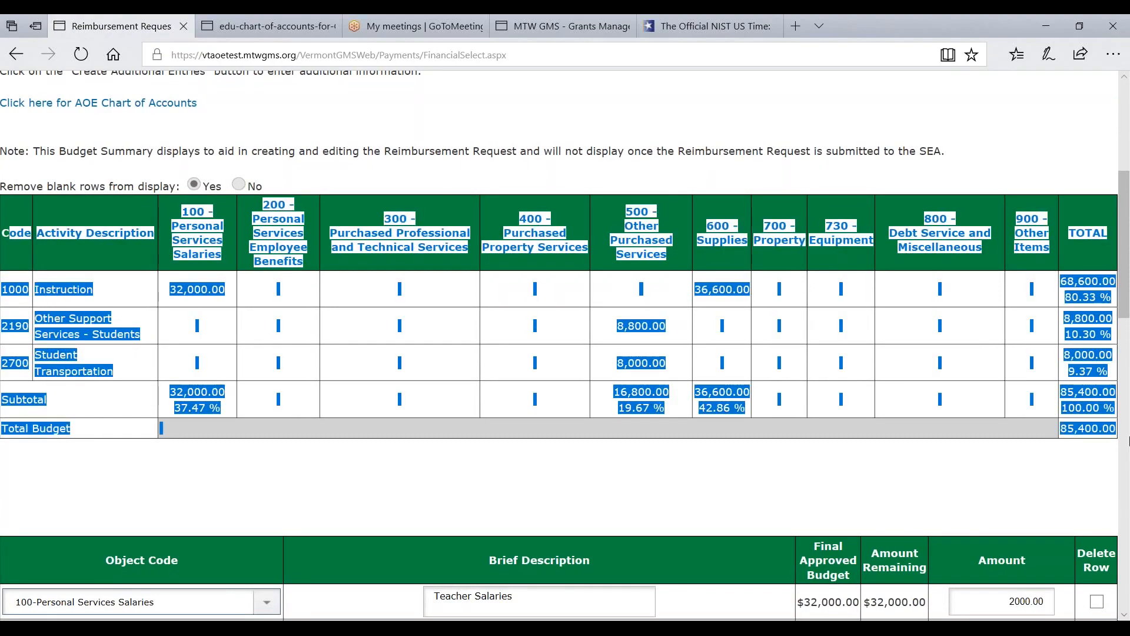
pyautogui.click(792, 435)
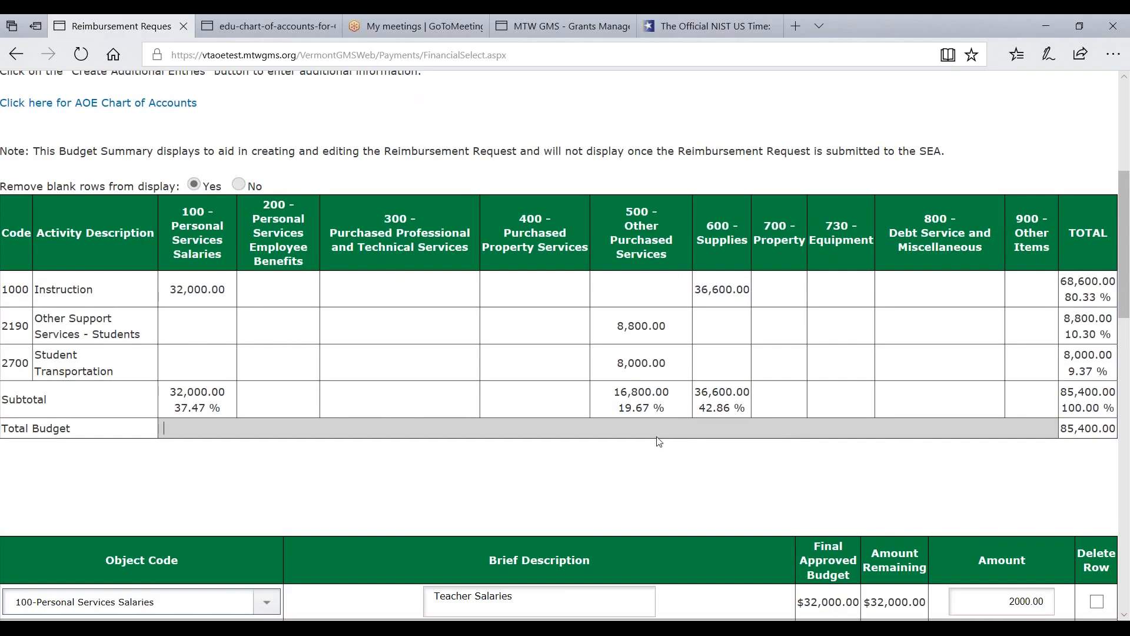
# - Compare the budgeted amounts for salaries, other purchased services and supplies with the Total Budget
pyautogui.tripleClick(197, 289)
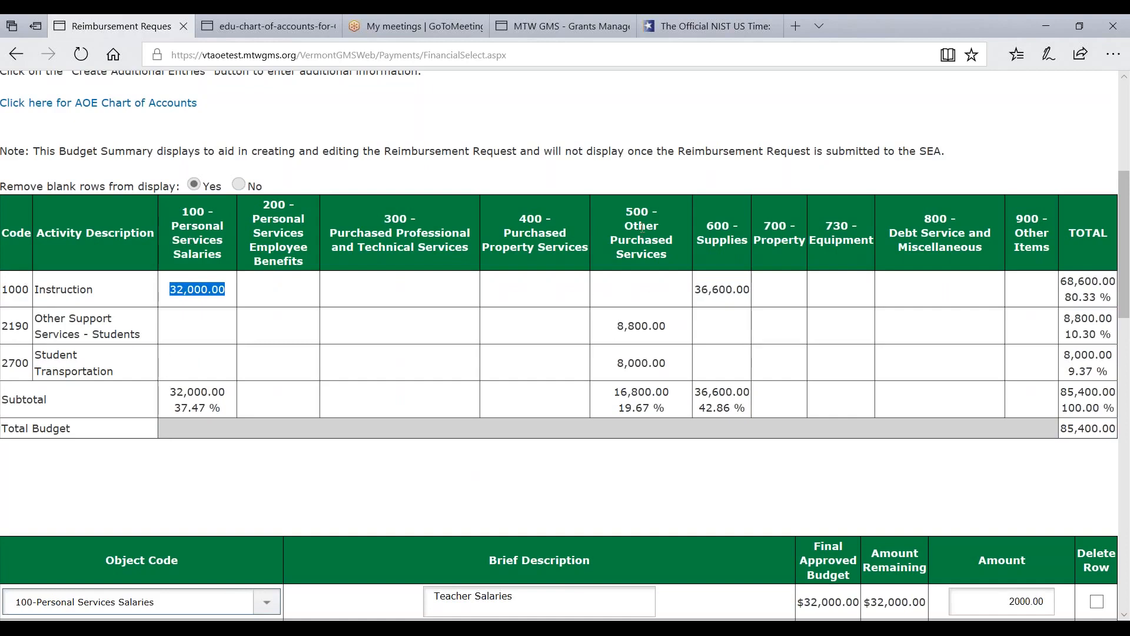
pyautogui.doubleClick(641, 392)
pyautogui.click(640, 394)
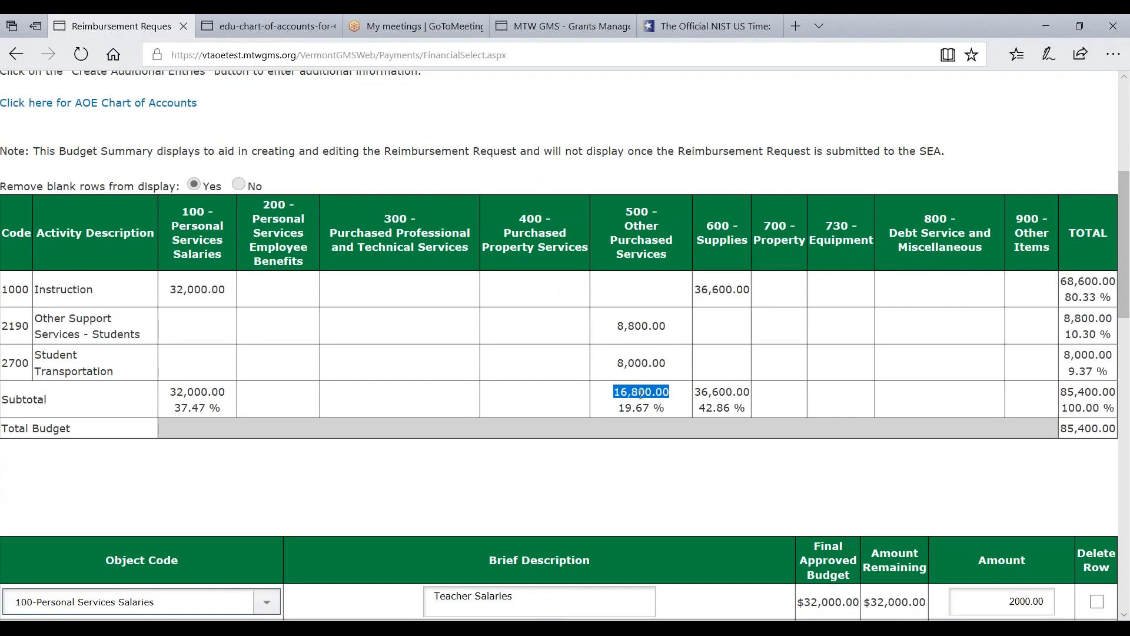
pyautogui.doubleClick(710, 395)
pyautogui.click(709, 394)
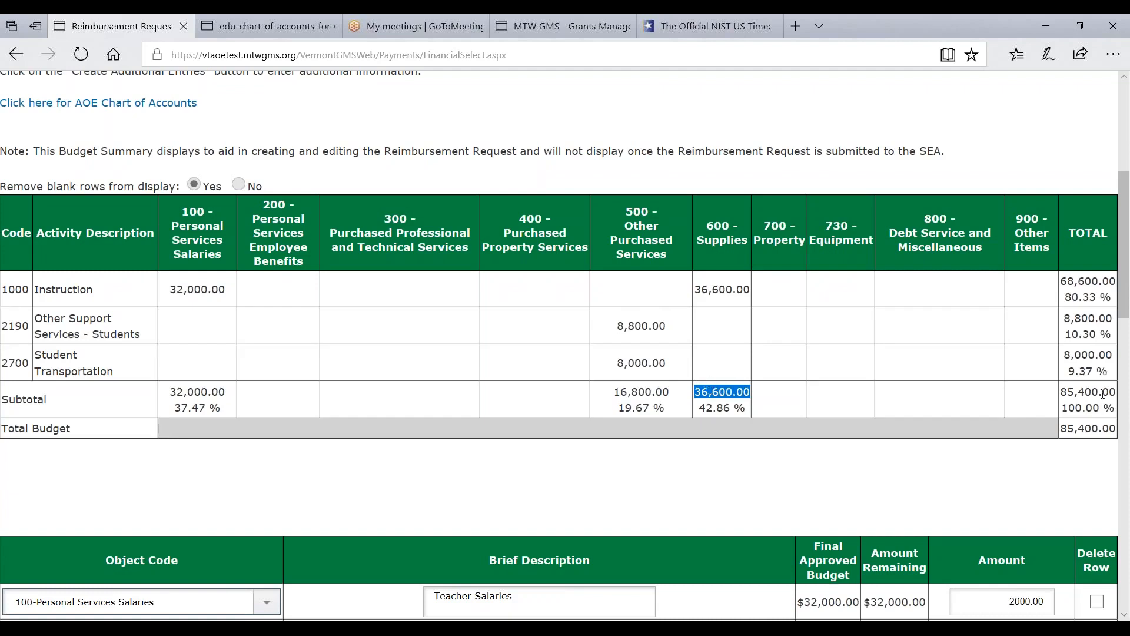
pyautogui.doubleClick(1091, 431)
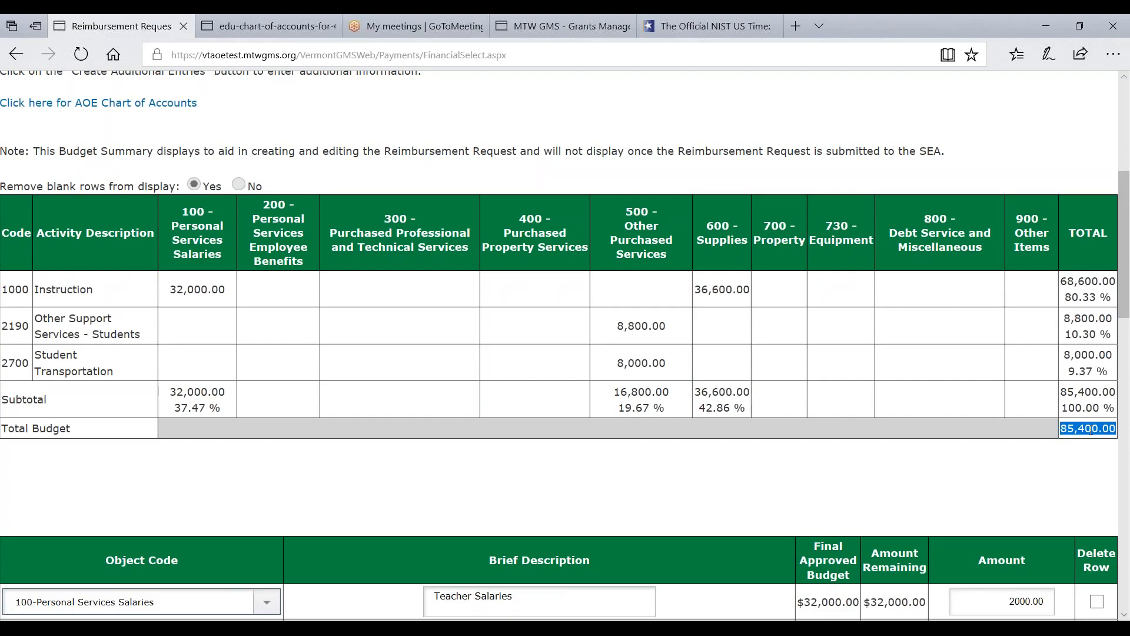
# - Examine the Personal Services Salaries line's brief description, final approved budget and amount remaining in the request's object code table
pyautogui.scroll(-1, 542, 482)
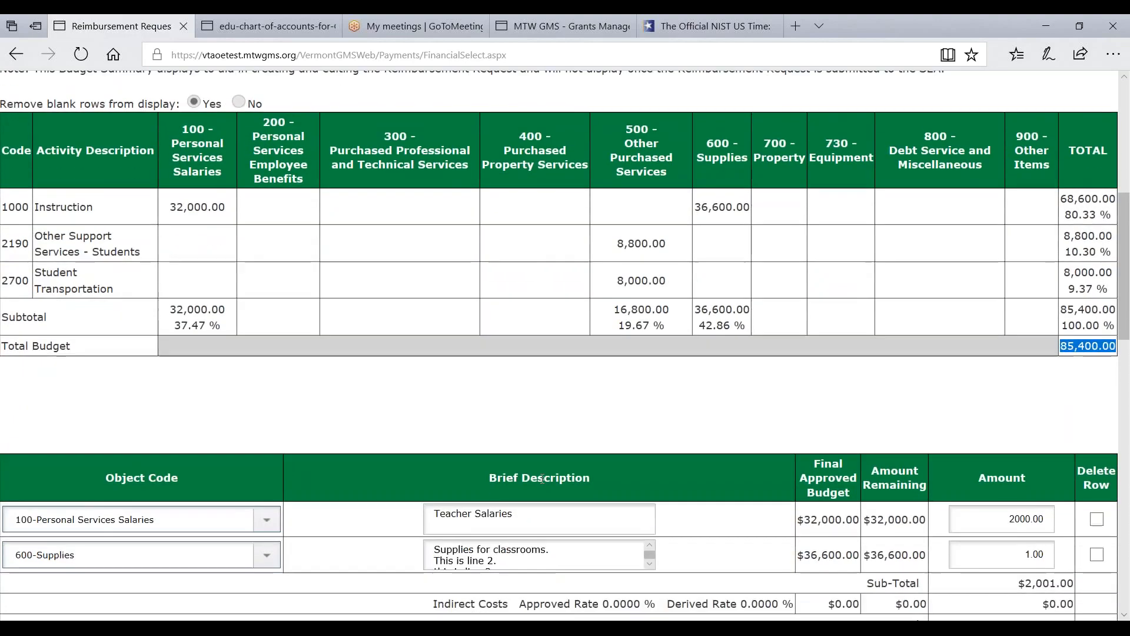
pyautogui.scroll(-1, 542, 478)
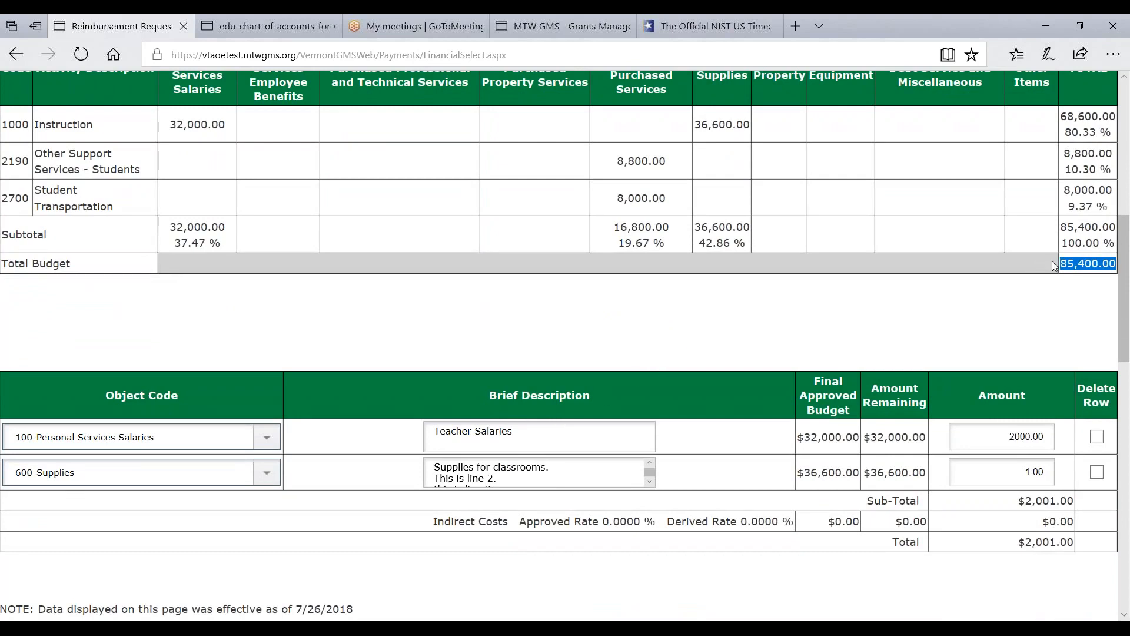
pyautogui.click(559, 329)
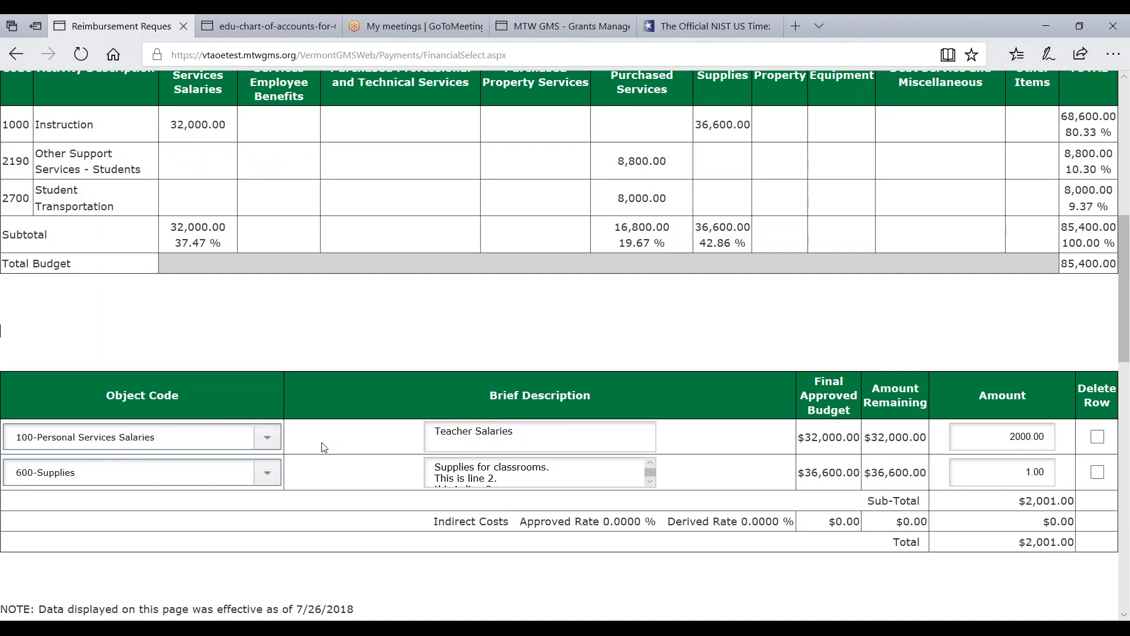
pyautogui.click(457, 433)
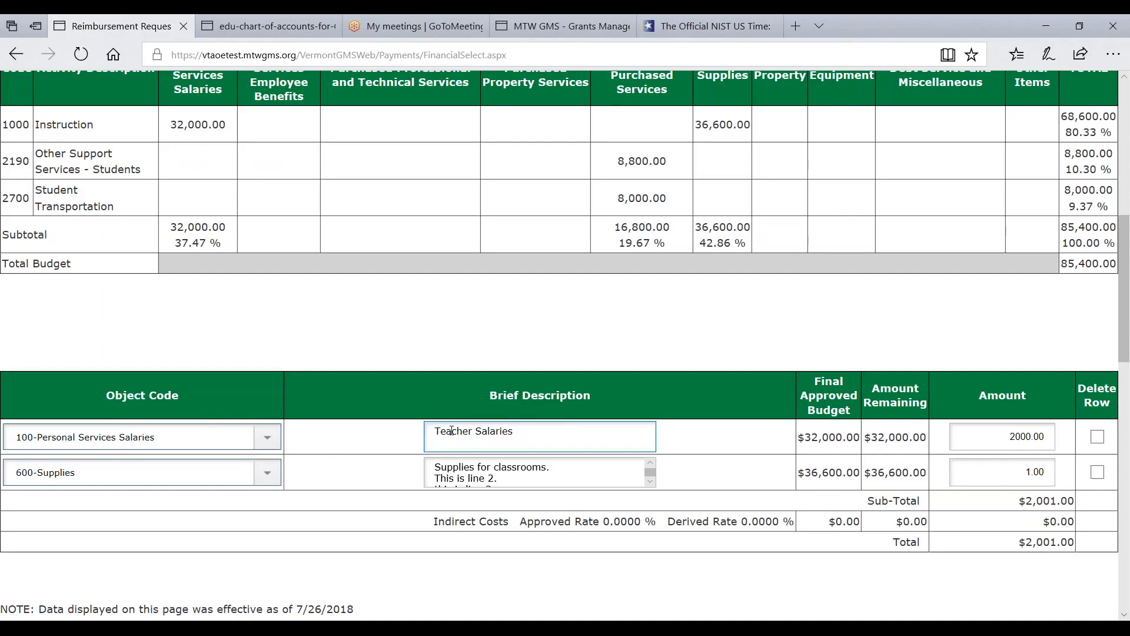
pyautogui.moveTo(510, 431); pyautogui.dragTo(611, 460)
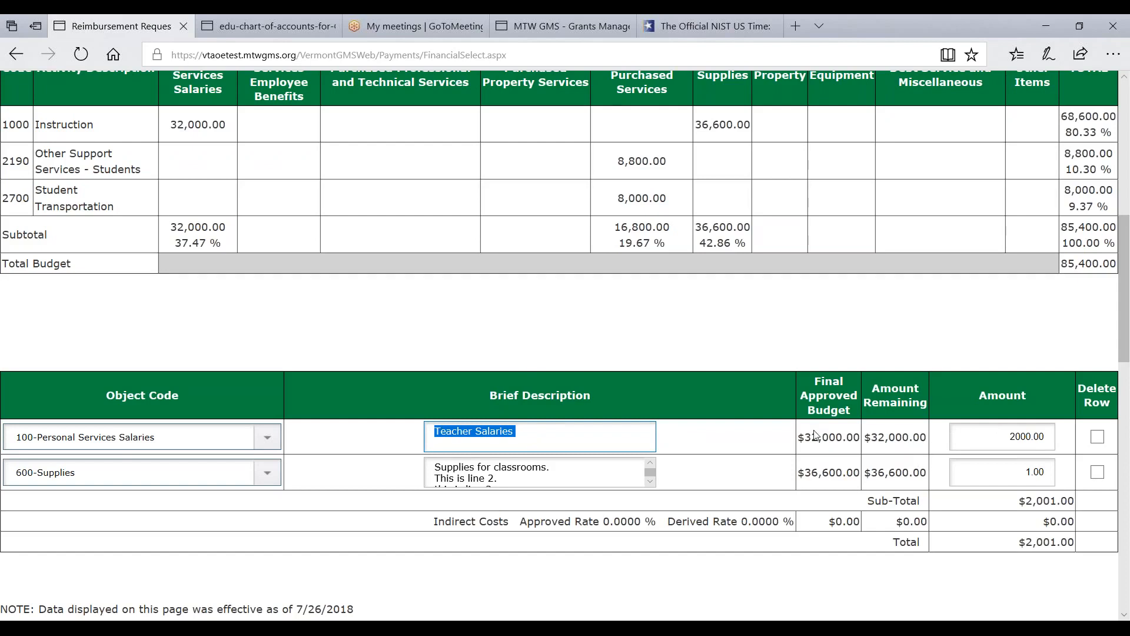
pyautogui.moveTo(799, 440); pyautogui.dragTo(865, 441)
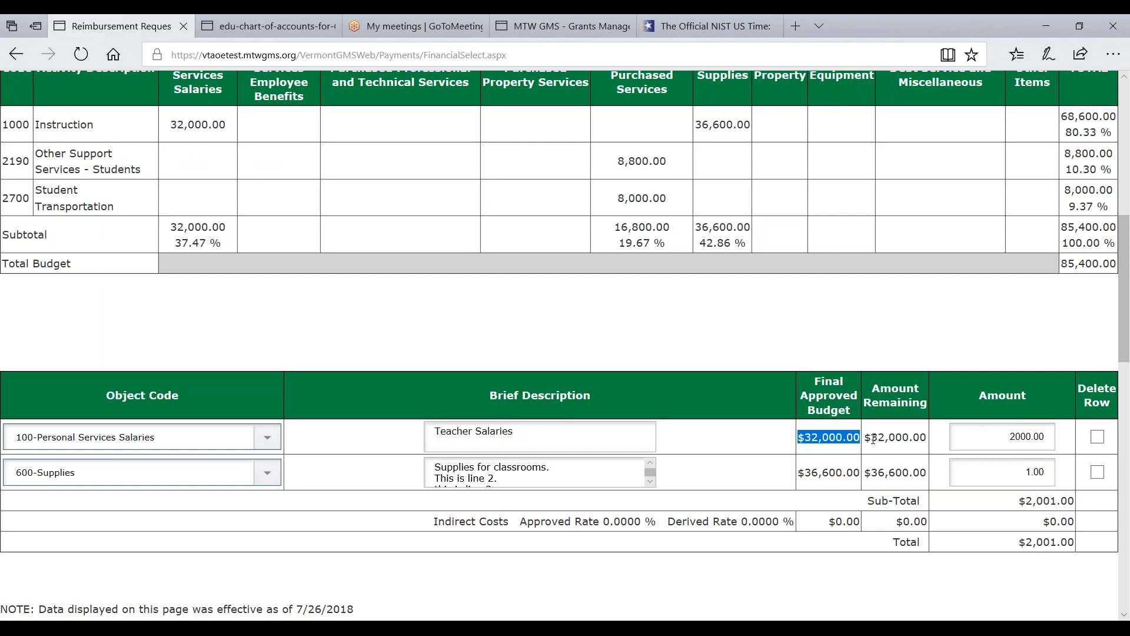
pyautogui.moveTo(868, 434); pyautogui.dragTo(896, 437)
pyautogui.doubleClick(897, 436)
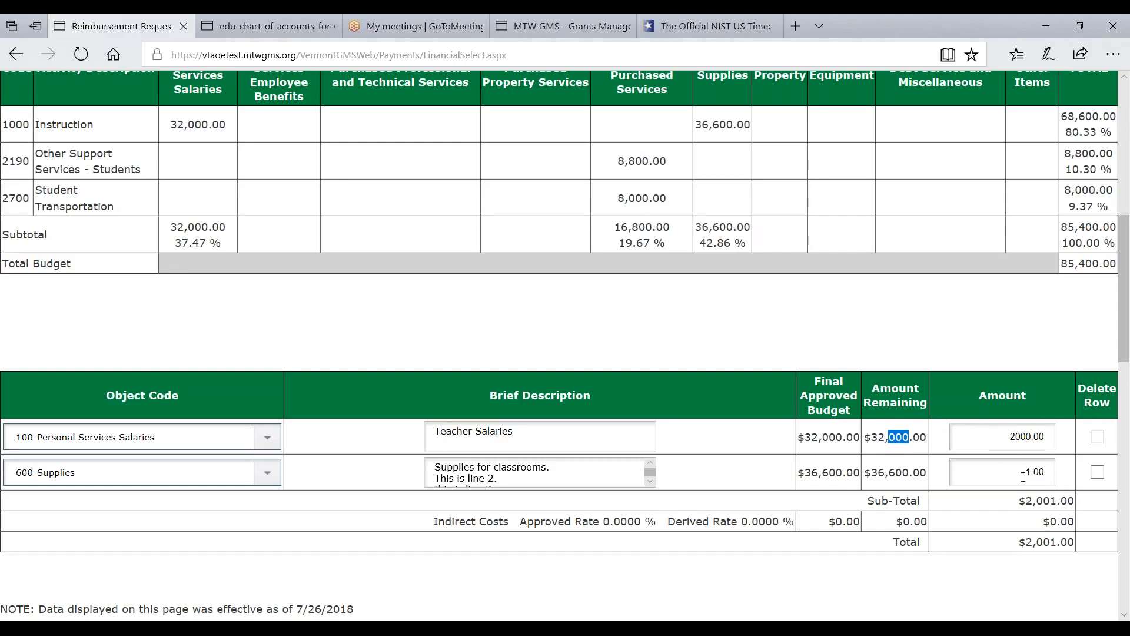
# - Look through the request's expenditure dates, recap, supporting documentation and payment funding sections, and return to the Reimbursement Request/Closeout Report Menu
pyautogui.scroll(-4, 649, 378)
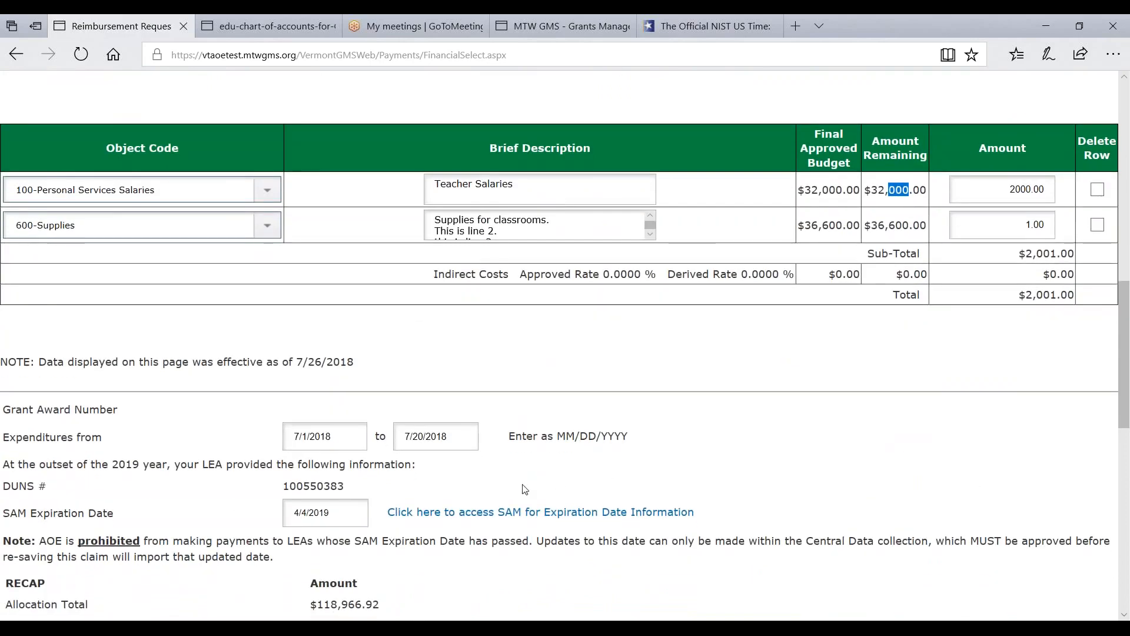
pyautogui.scroll(-2, 525, 489)
pyautogui.scroll(-1, 393, 426)
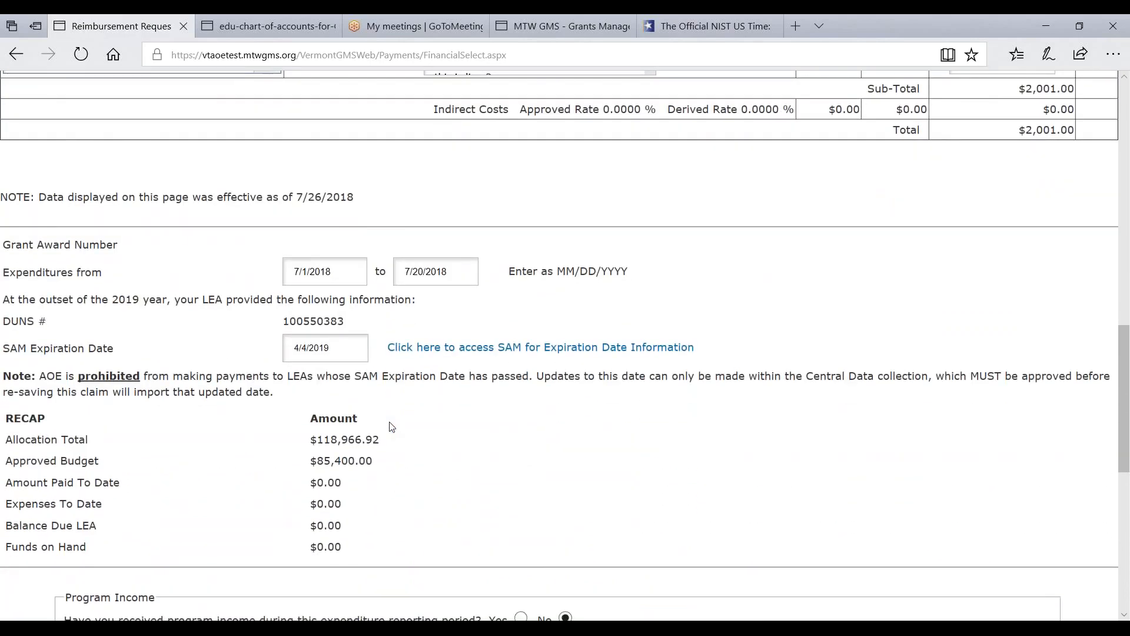
pyautogui.scroll(-8, 392, 427)
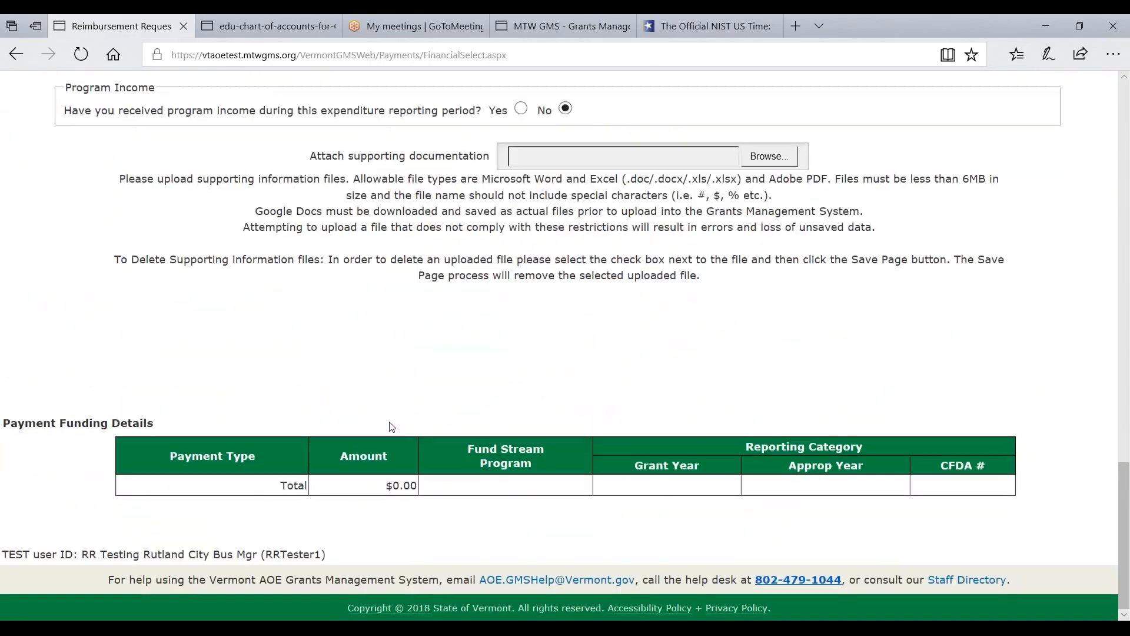
pyautogui.scroll(20, 393, 426)
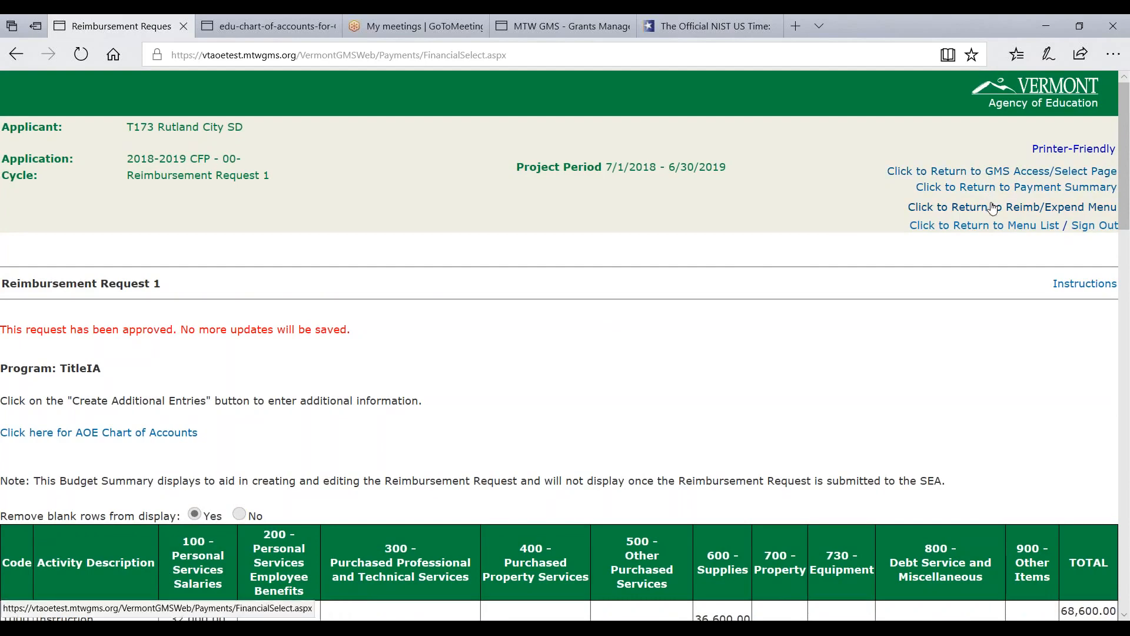
pyautogui.click(1030, 215)
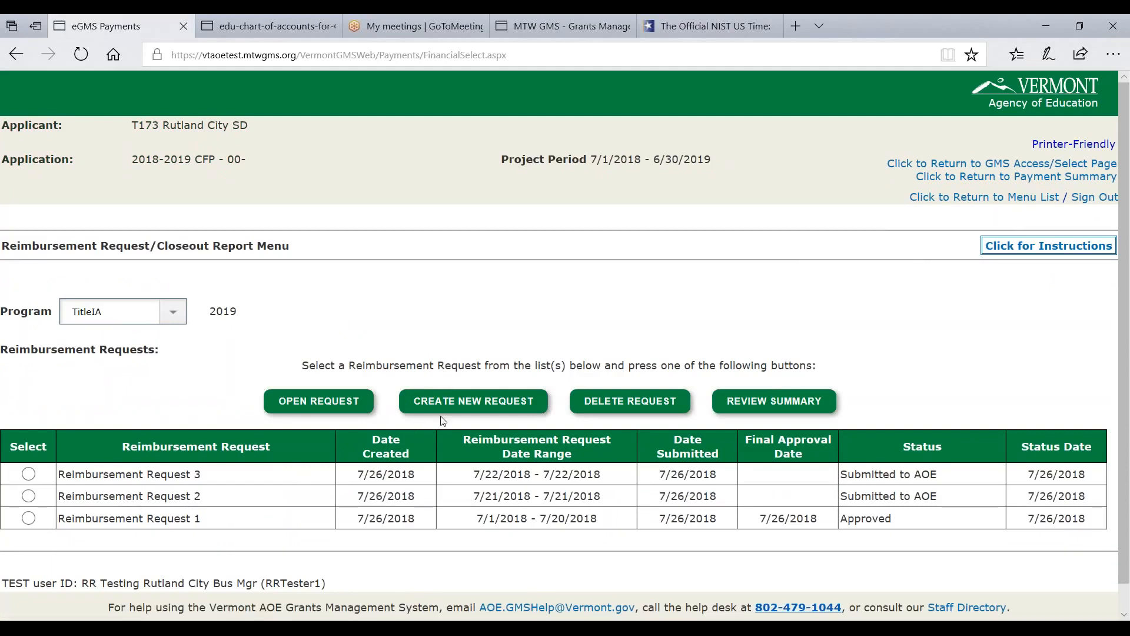
# - Create a new TitleIA reimbursement request, check its request number, and return to the Reimbursement Request/Closeout Report Menu
pyautogui.click(475, 404)
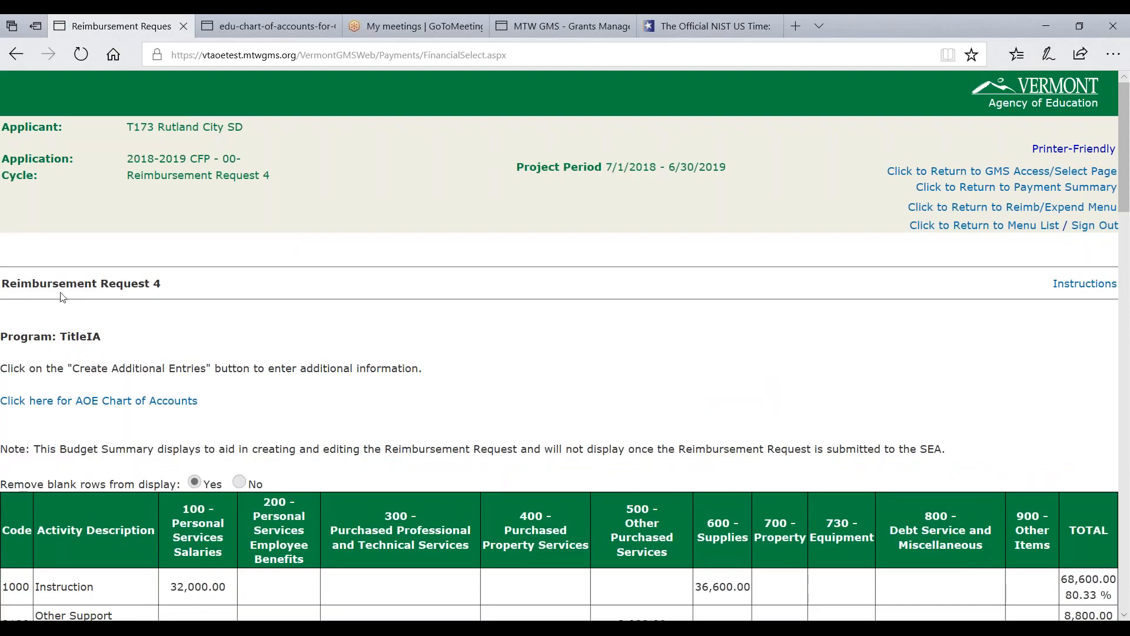
pyautogui.moveTo(45, 283); pyautogui.dragTo(279, 308)
pyautogui.click(306, 319)
pyautogui.click(958, 208)
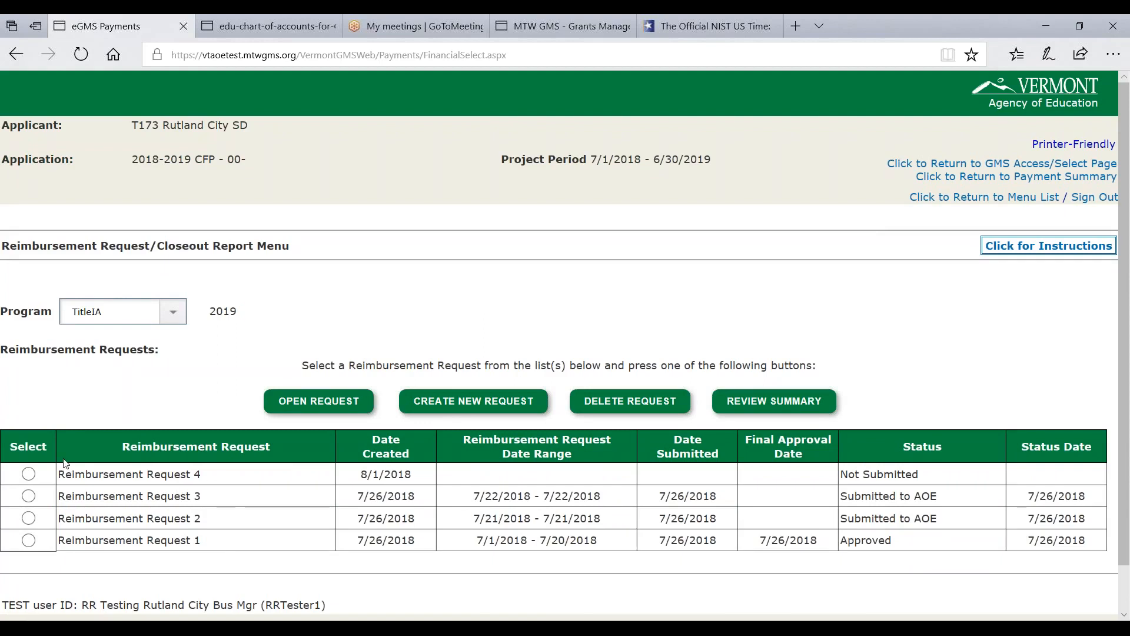
# - Check the creation date and status listed for Reimbursement Request 4, and open that request
pyautogui.moveTo(368, 476); pyautogui.dragTo(425, 476)
pyautogui.moveTo(842, 475); pyautogui.dragTo(1069, 473)
pyautogui.click(29, 474)
pyautogui.click(311, 404)
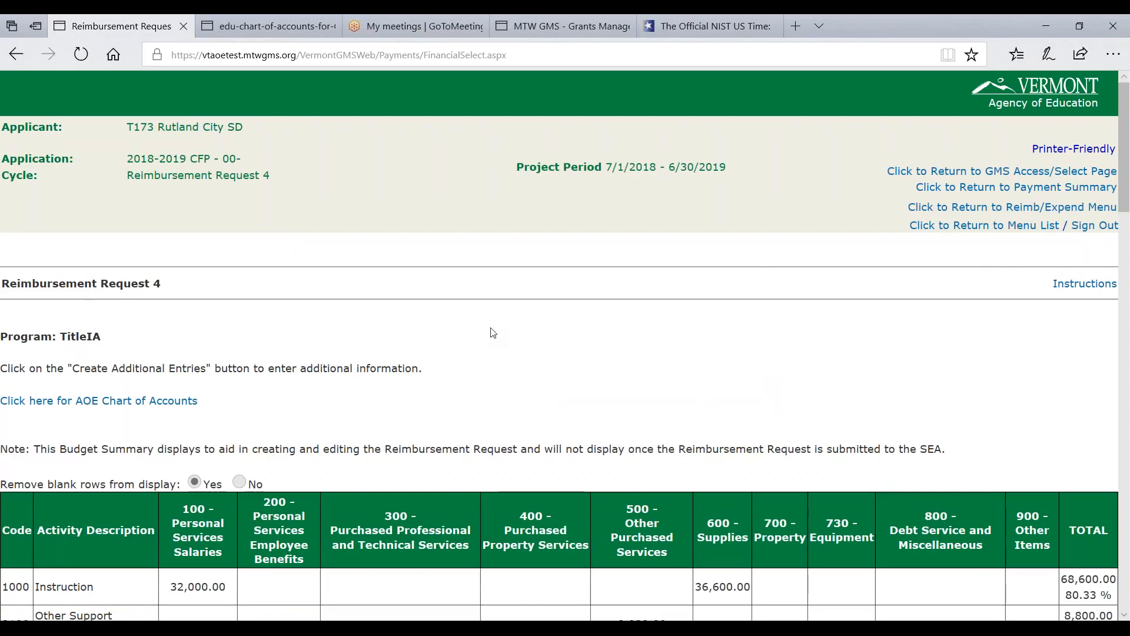
# - Return to the request menu, select Reimbursement Request 4, check its status and delete it
pyautogui.click(941, 211)
pyautogui.click(29, 474)
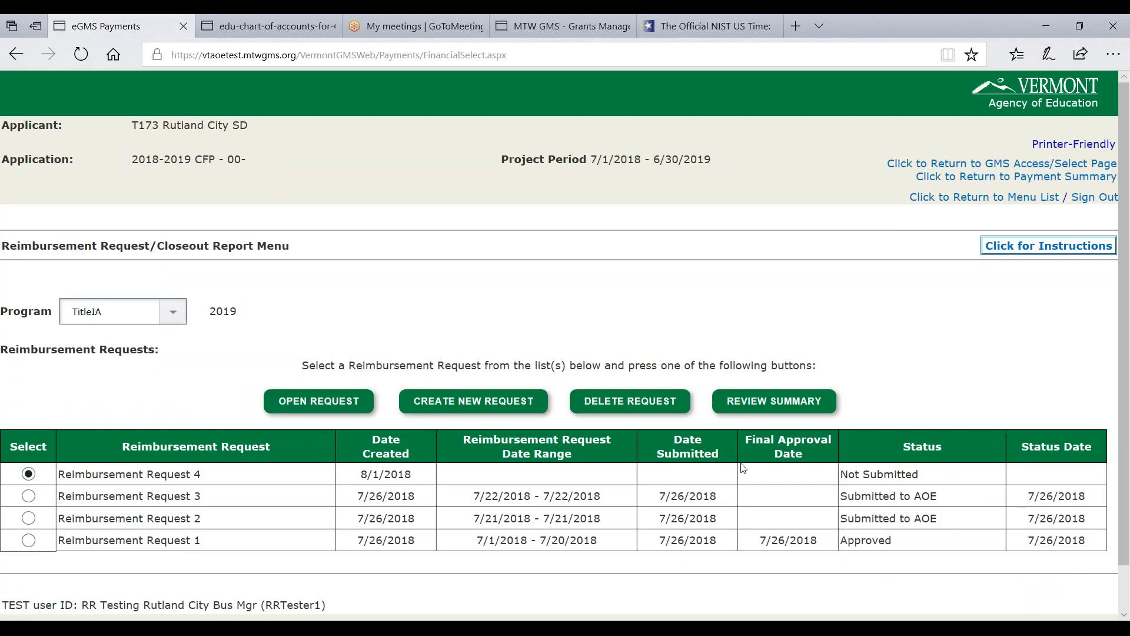
pyautogui.moveTo(842, 472); pyautogui.dragTo(945, 471)
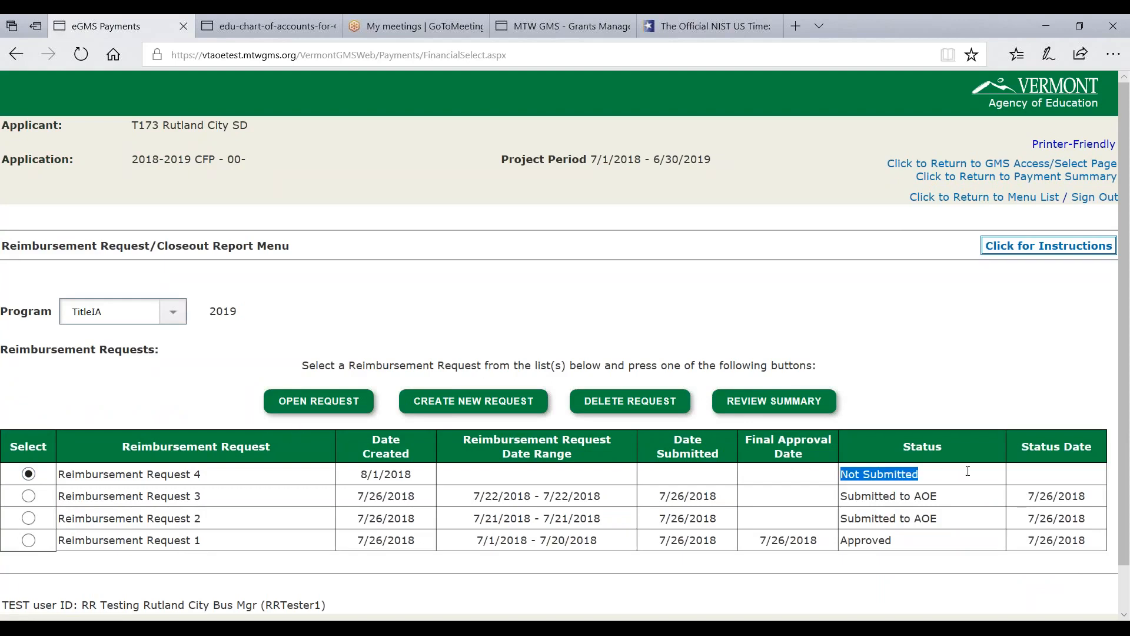
pyautogui.click(614, 402)
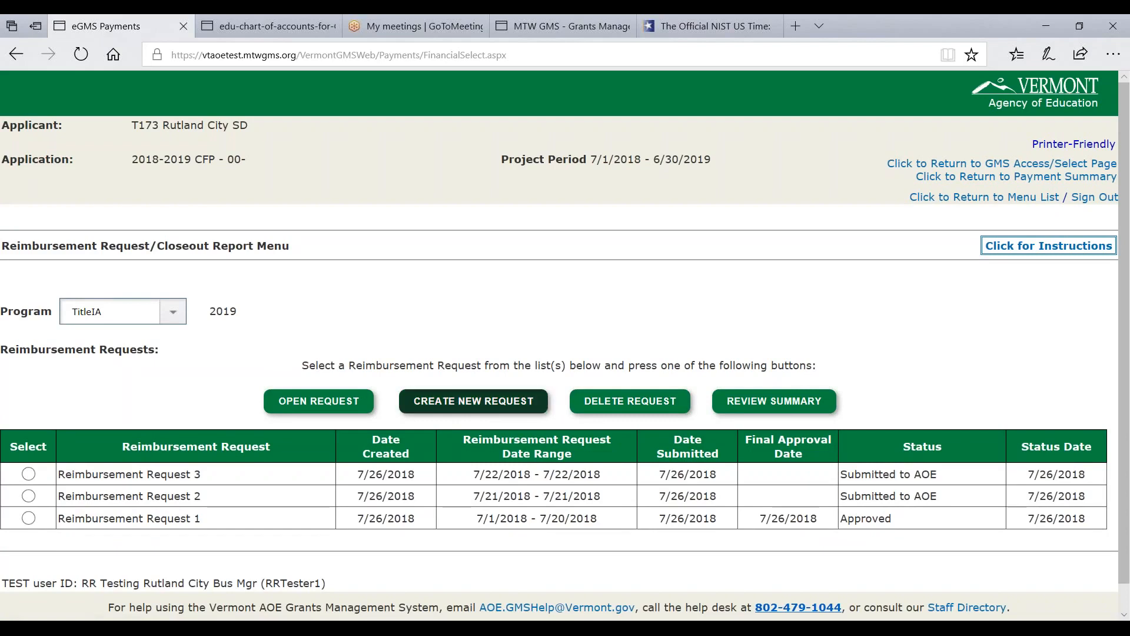
# - Create a new TitleIA reimbursement request again, and check its request number and Budget Summary table
pyautogui.click(465, 405)
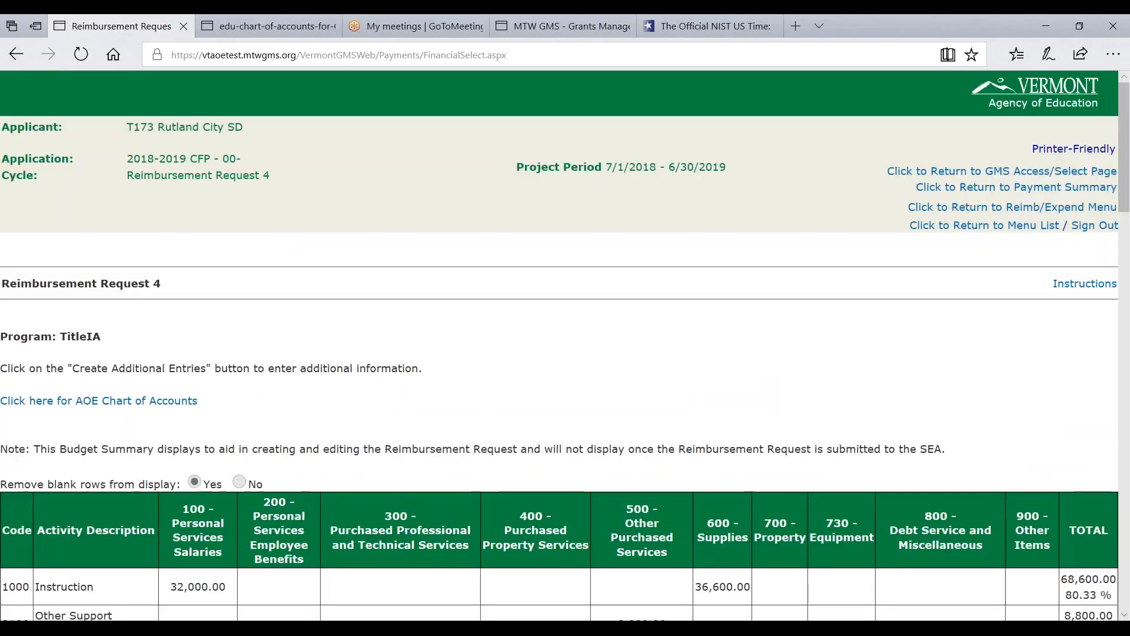
pyautogui.moveTo(20, 284); pyautogui.dragTo(204, 292)
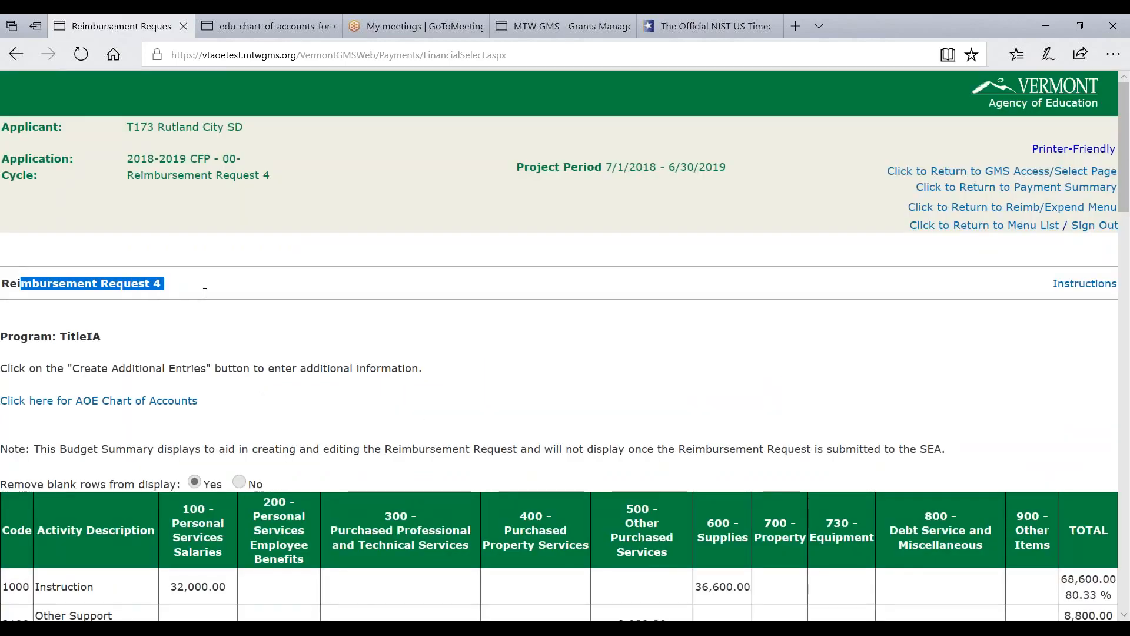
pyautogui.scroll(-3, 205, 293)
pyautogui.scroll(-2, 205, 293)
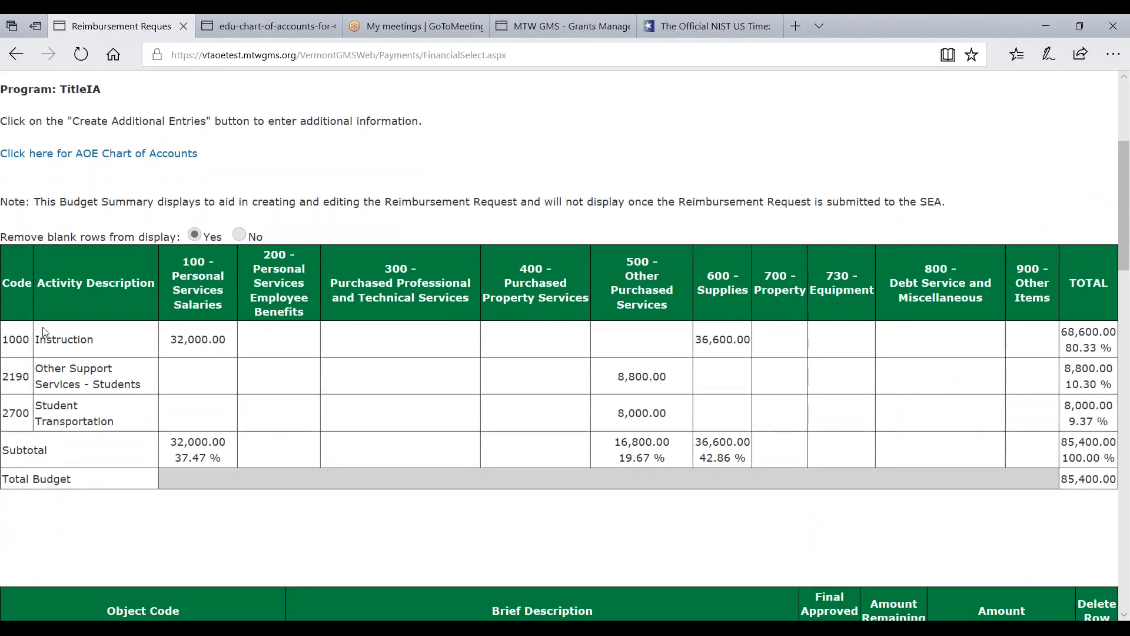
# - Add a first line with object code 100-Personal Services Salaries and the description "Instructional Salaries", and calculate the totals
pyautogui.scroll(-1, 196, 367)
pyautogui.scroll(-4, 196, 367)
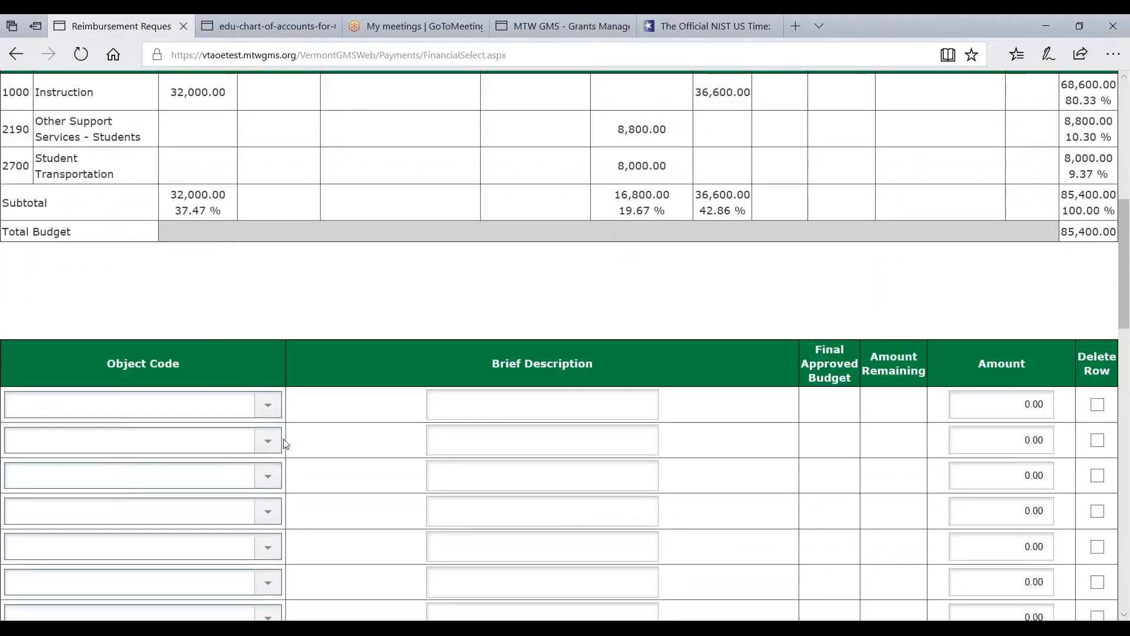
pyautogui.click(268, 404)
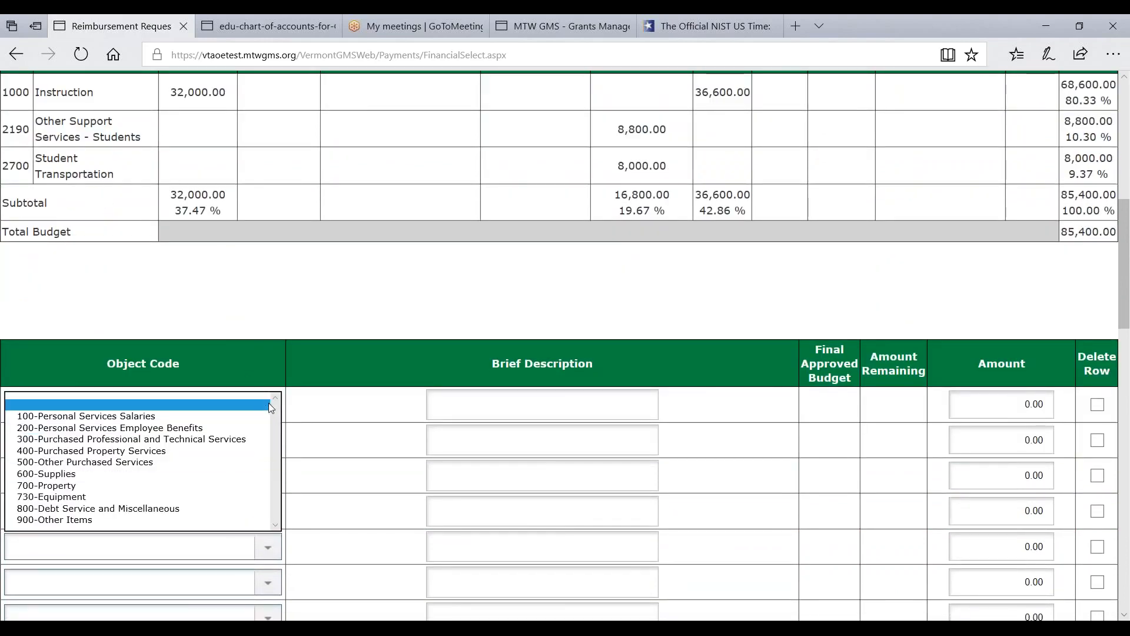
pyautogui.click(241, 416)
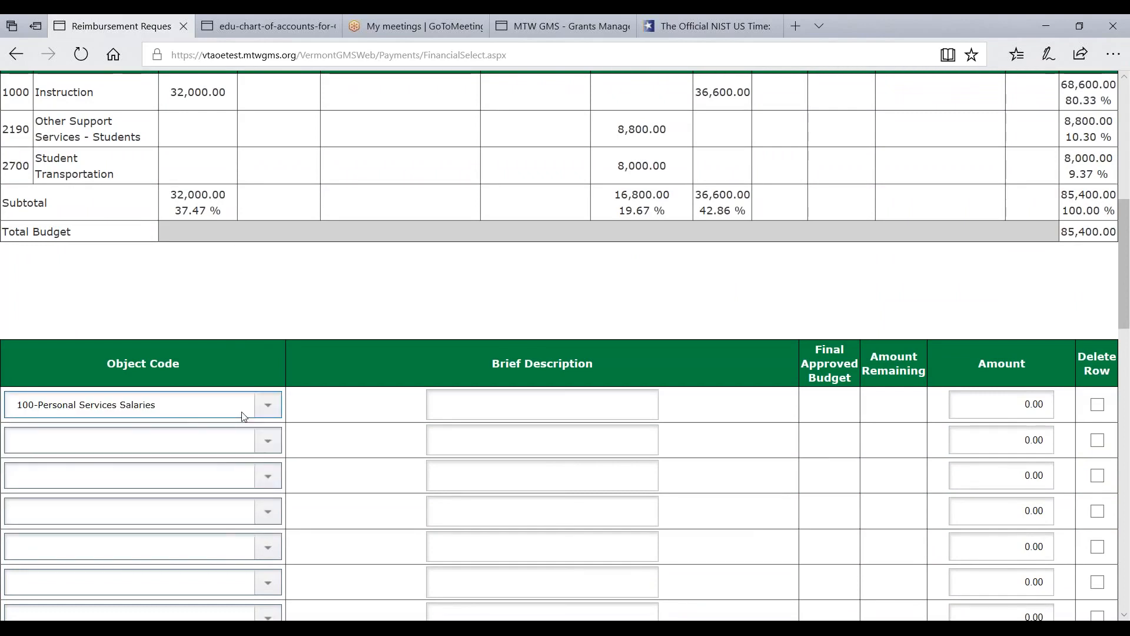
pyautogui.click(470, 403)
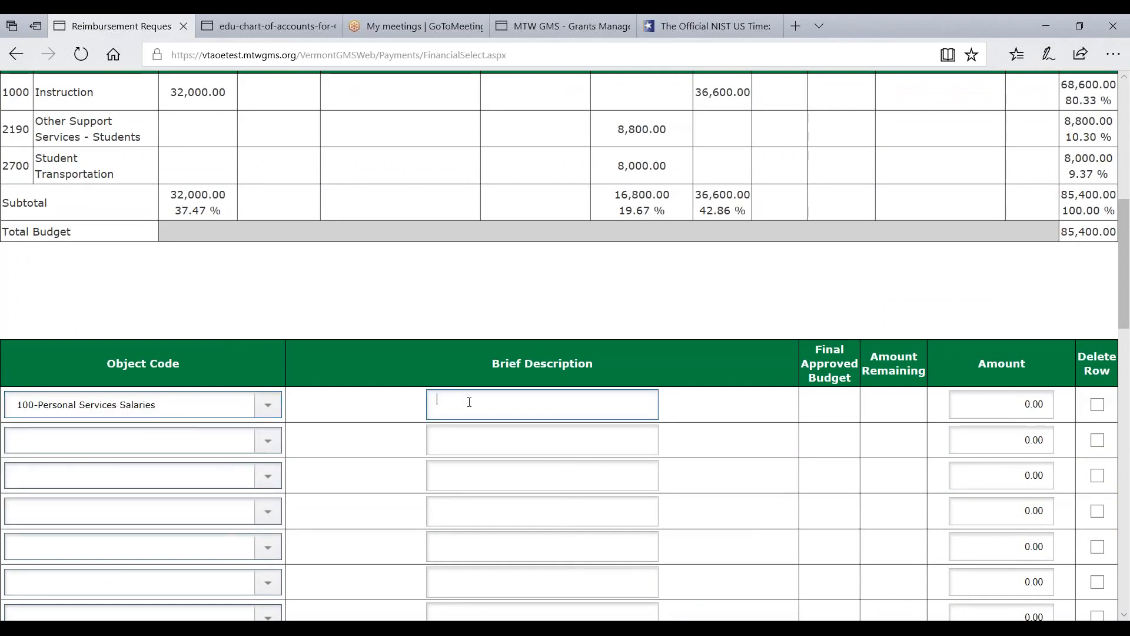
pyautogui.write('Instructional Salaries')
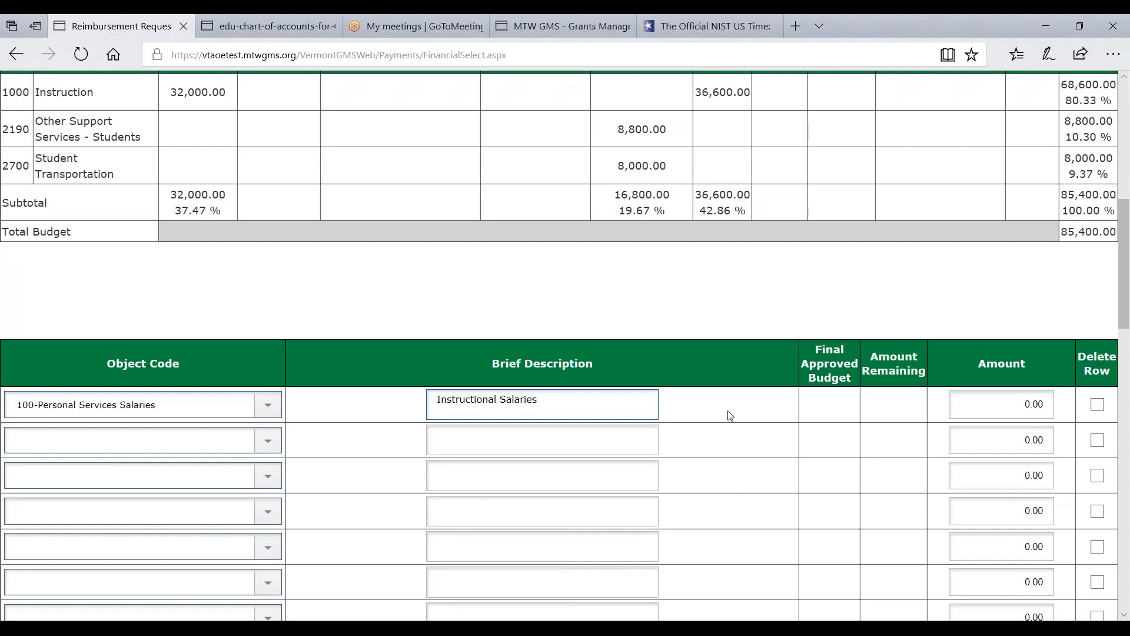
pyautogui.press('Tab')
pyautogui.scroll(-5, 701, 305)
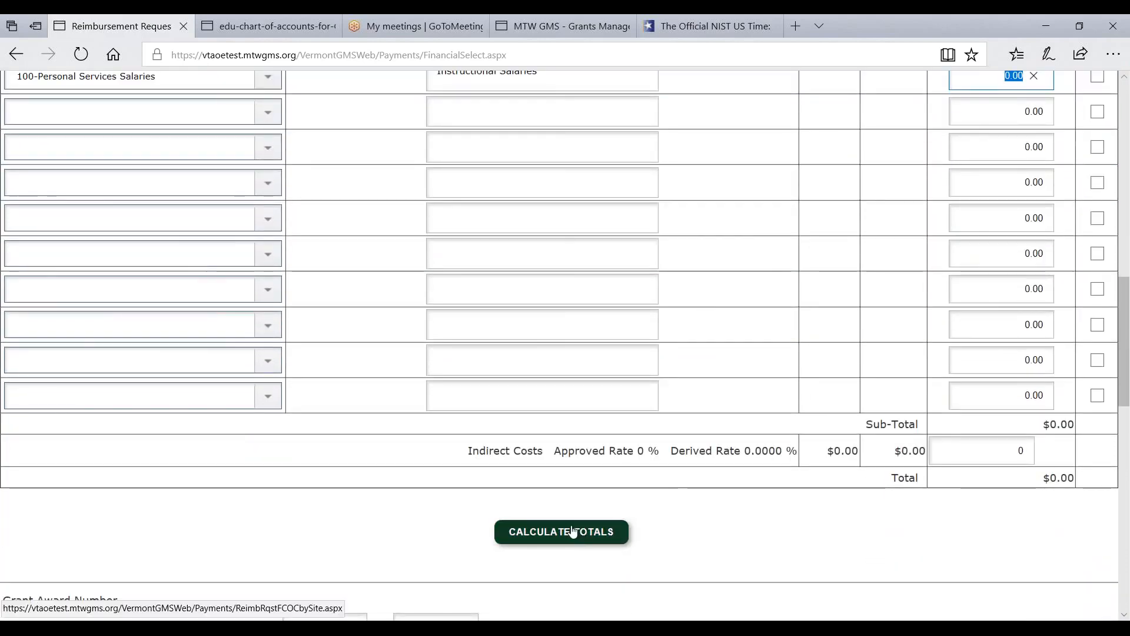
pyautogui.click(571, 537)
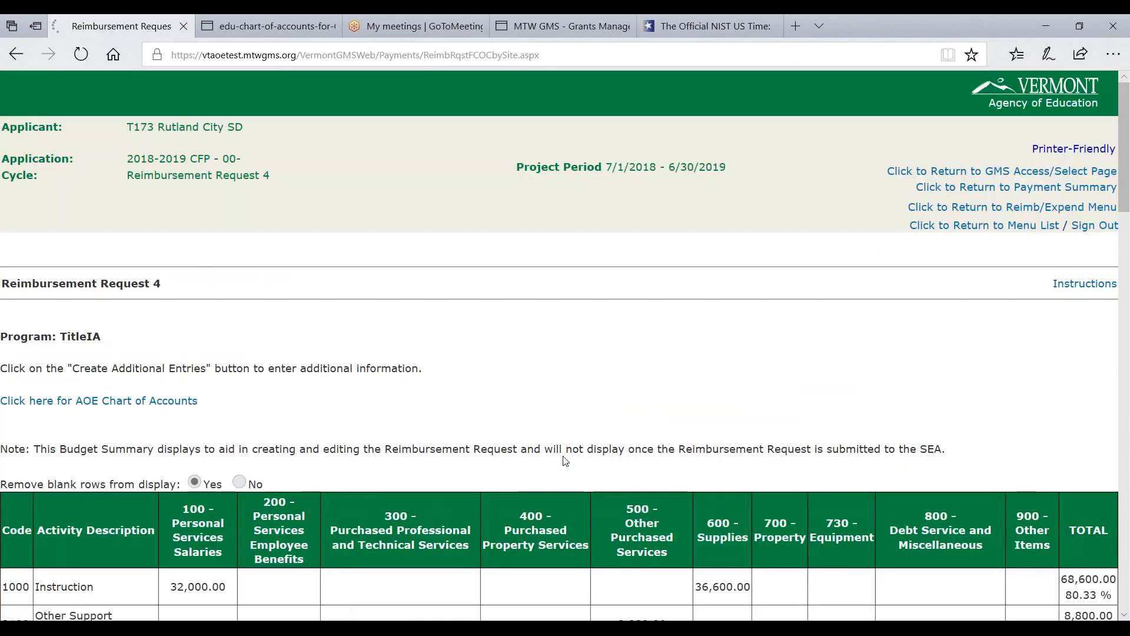
# - Set the amount of the Instructional Salaries line to 5000
pyautogui.scroll(-6, 566, 462)
pyautogui.scroll(-7, 566, 346)
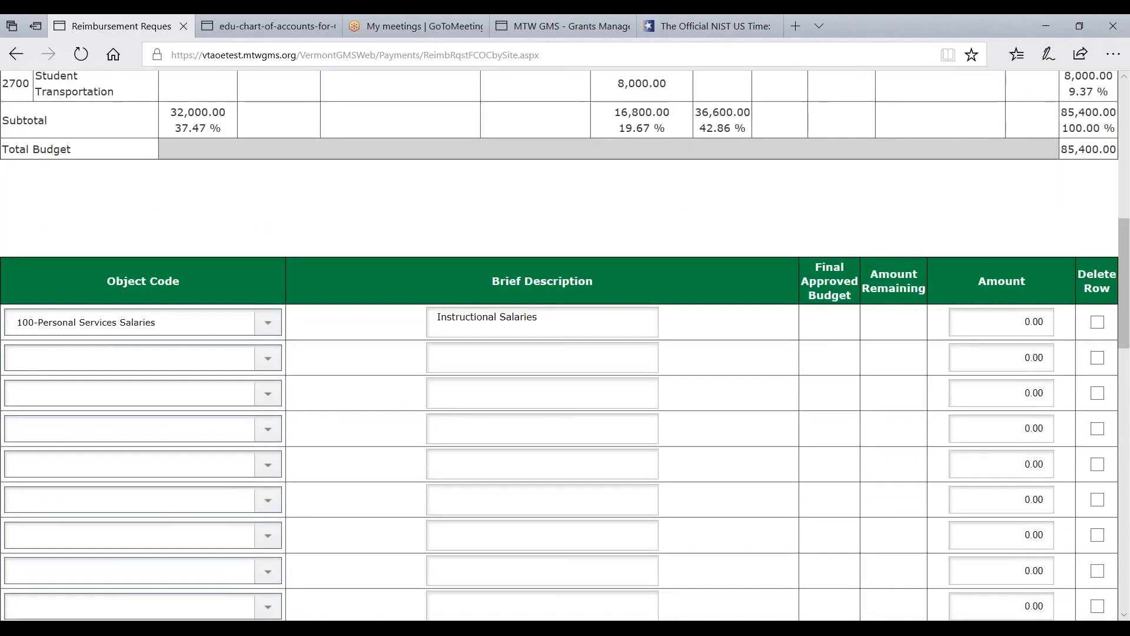
pyautogui.scroll(1, 1002, 159)
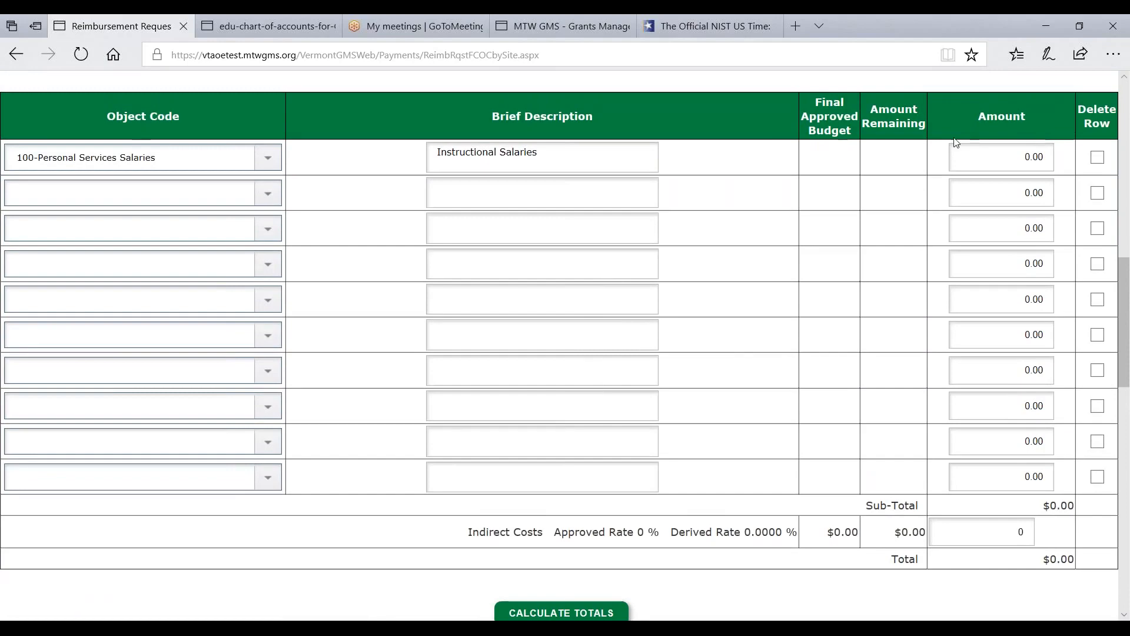
pyautogui.click(1002, 159)
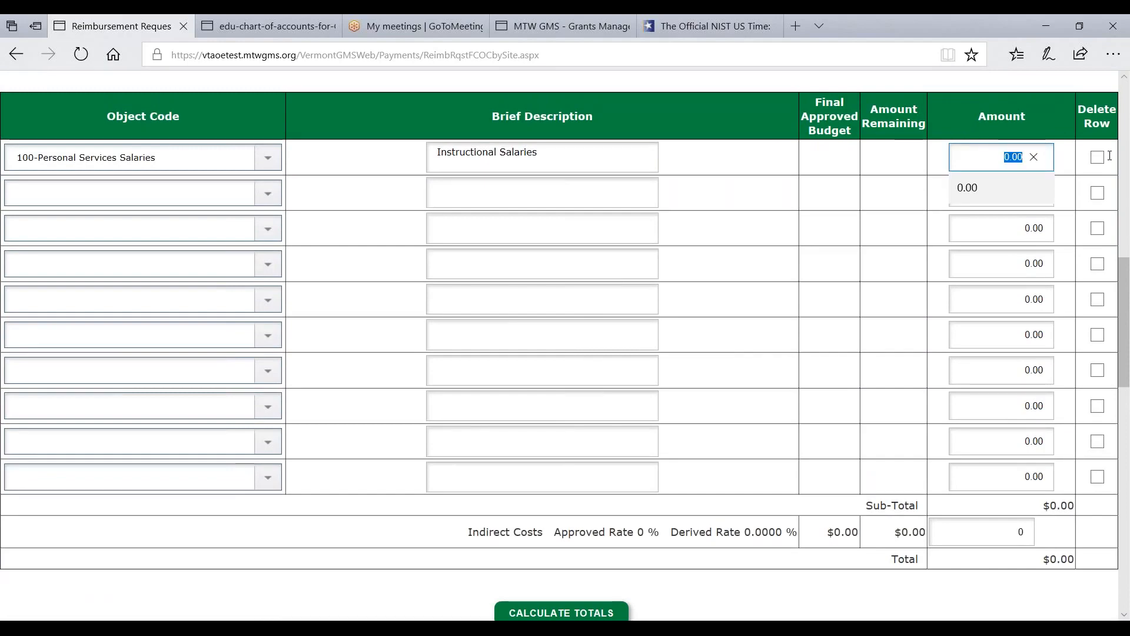
pyautogui.write('5000')
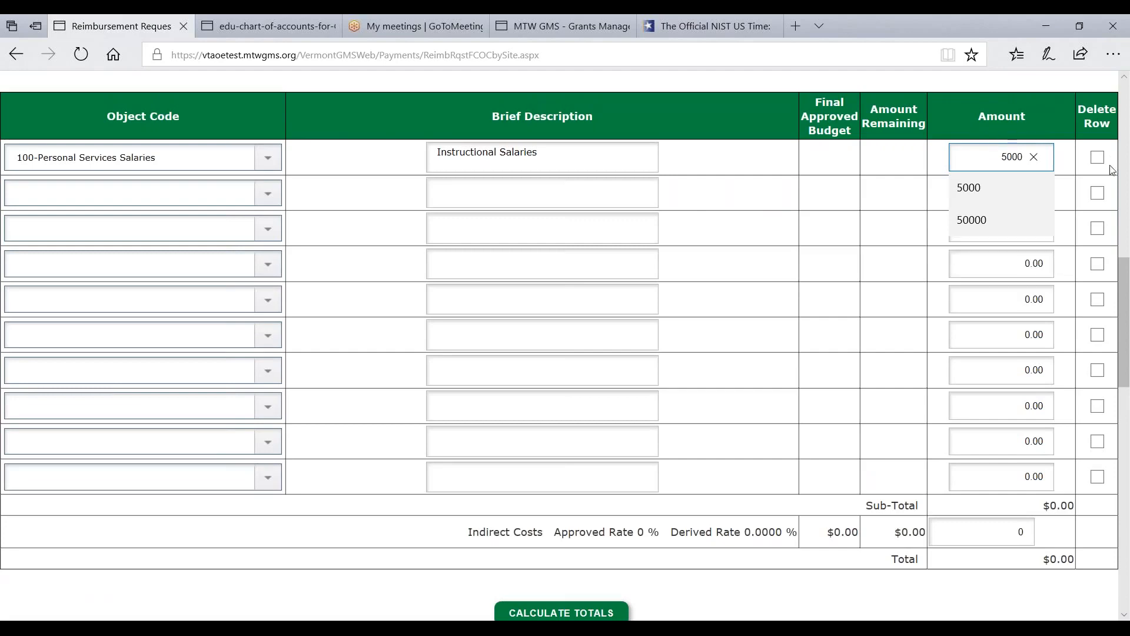
pyautogui.click(862, 203)
# - Examine the Grant Award Number entry below the request's totals
pyautogui.scroll(-5, 866, 209)
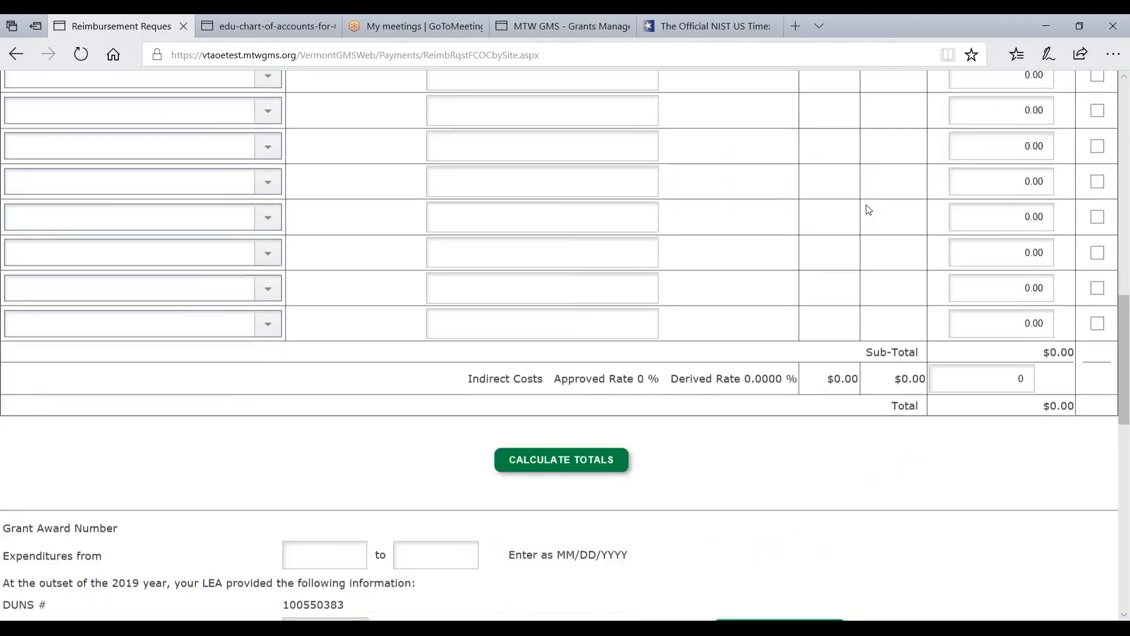
pyautogui.scroll(-1, 565, 247)
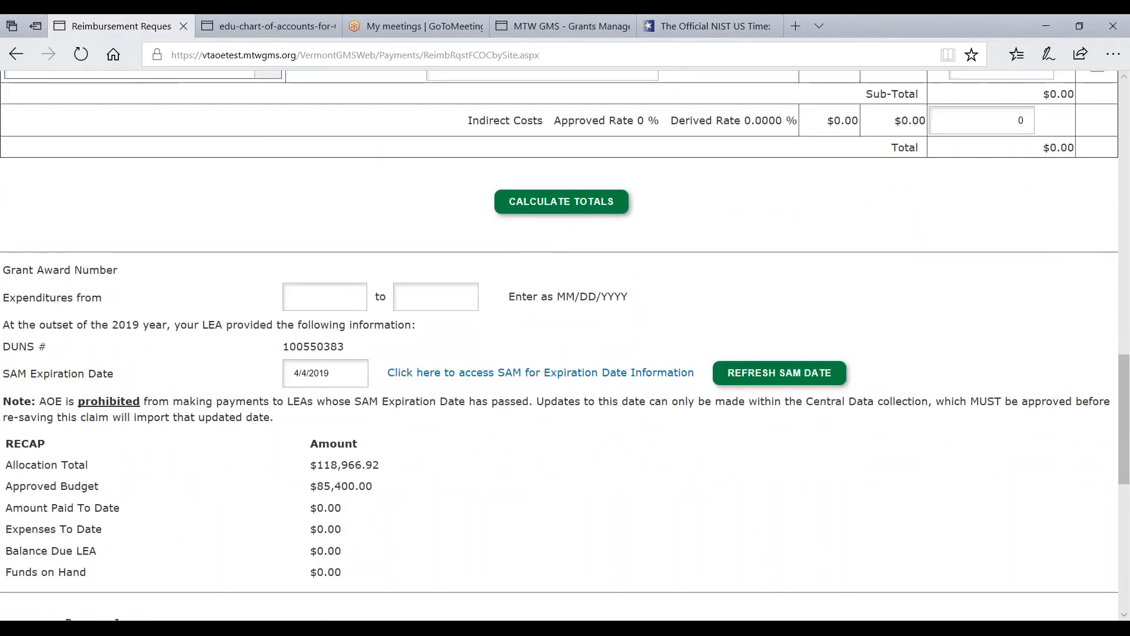
pyautogui.moveTo(10, 269); pyautogui.dragTo(544, 269)
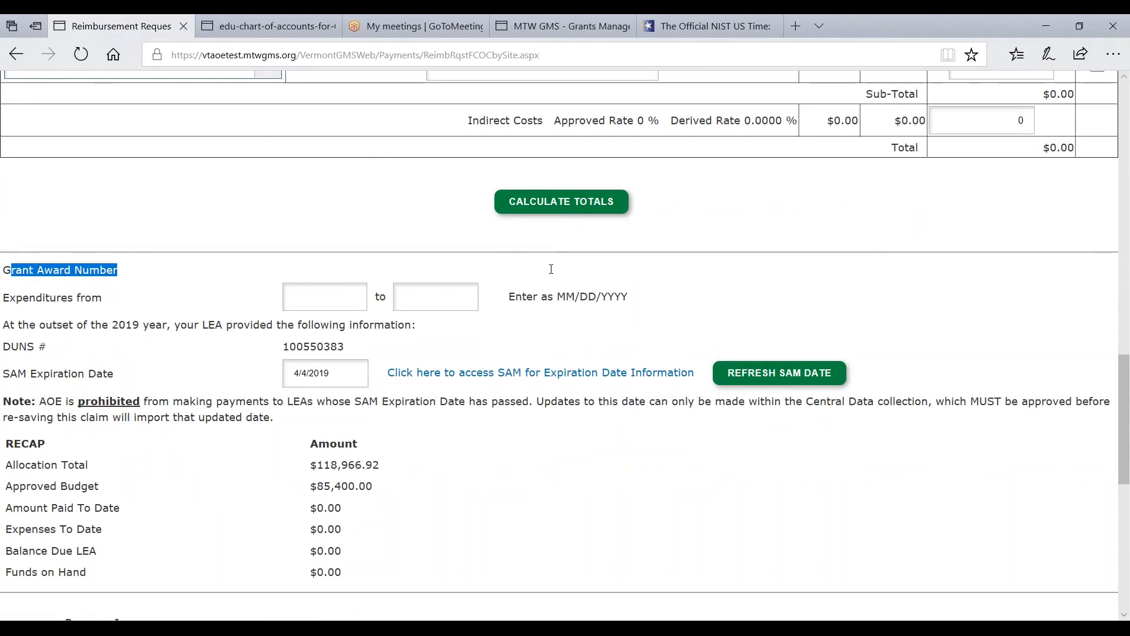
pyautogui.click(297, 272)
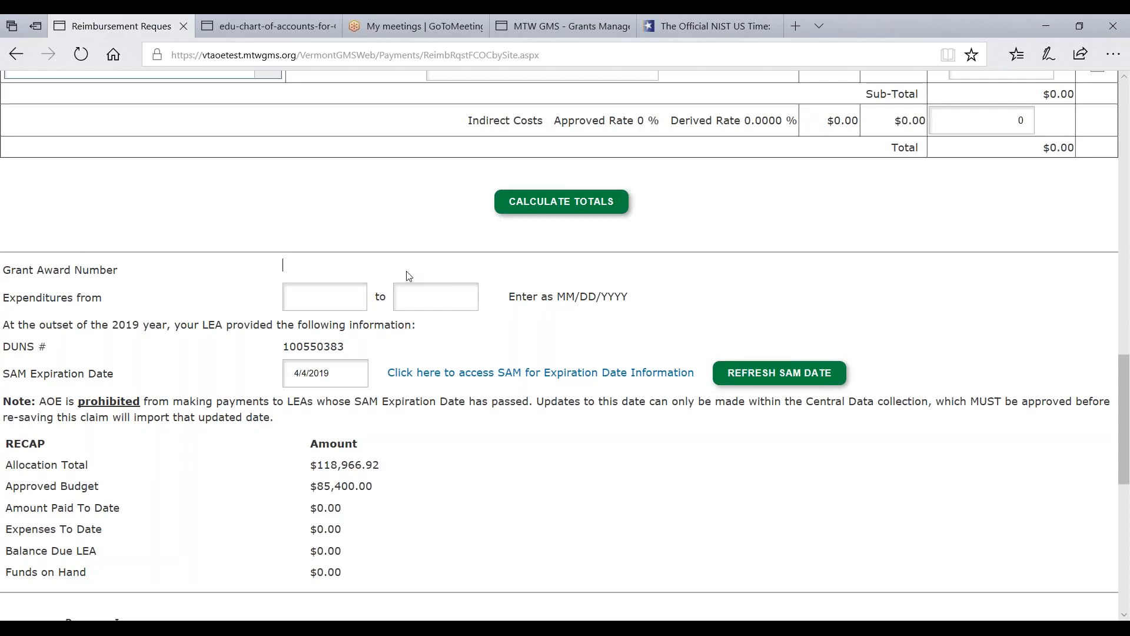
# - Set the request's expenditure period from 07/01/2018 to 07/31/2018
pyautogui.moveTo(17, 297); pyautogui.dragTo(123, 296)
pyautogui.click(343, 301)
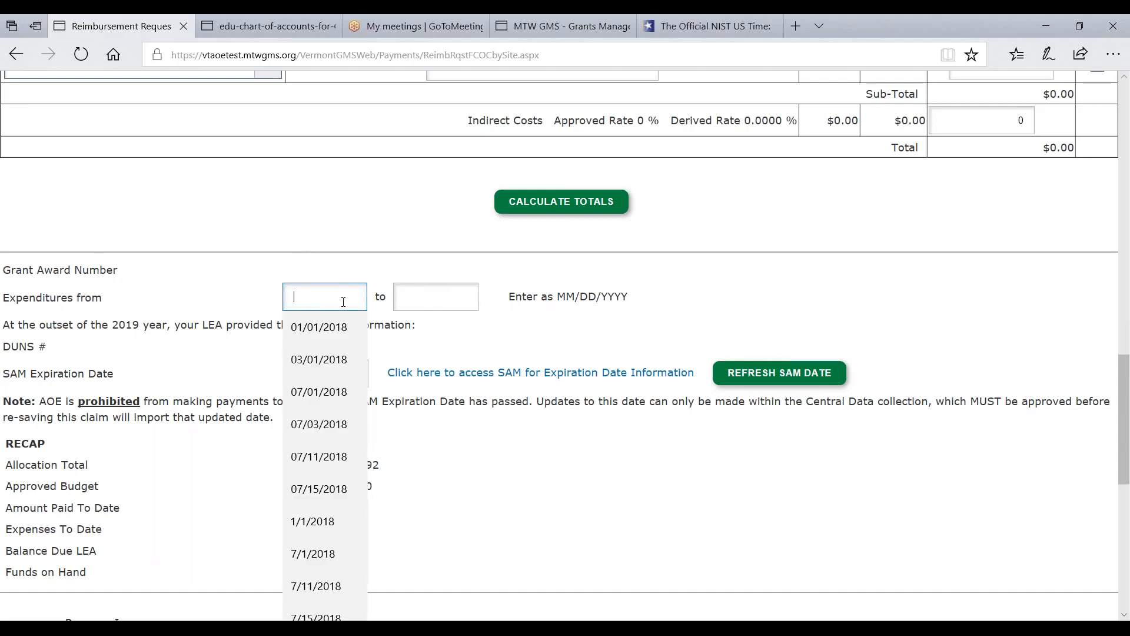
pyautogui.click(347, 398)
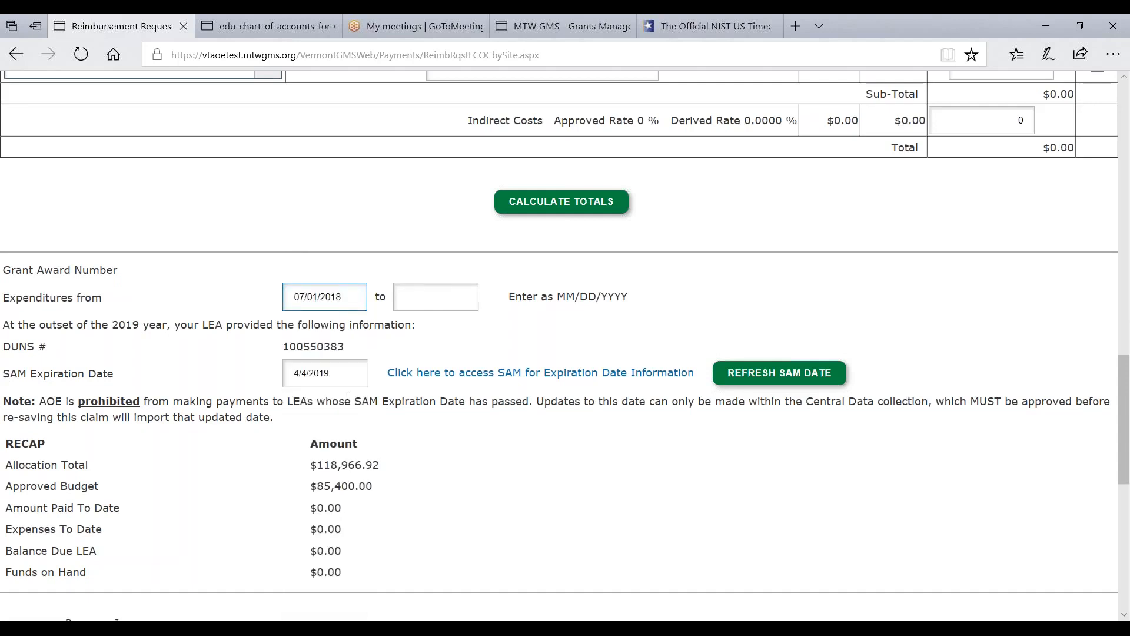
pyautogui.click(468, 294)
pyautogui.write('0')
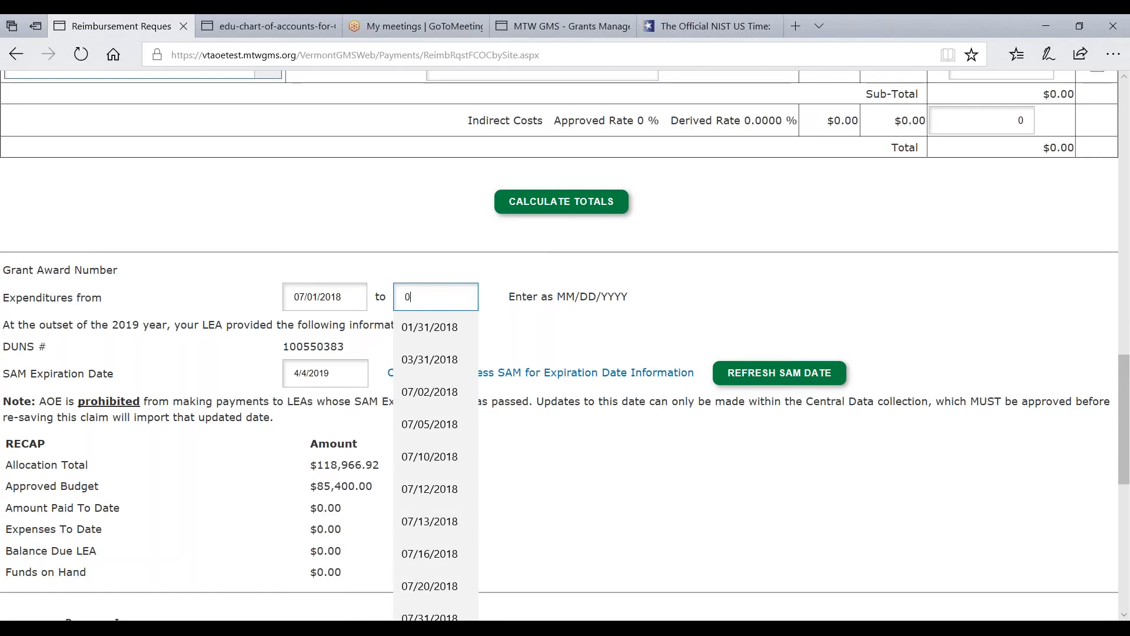
pyautogui.write('7/31/2018')
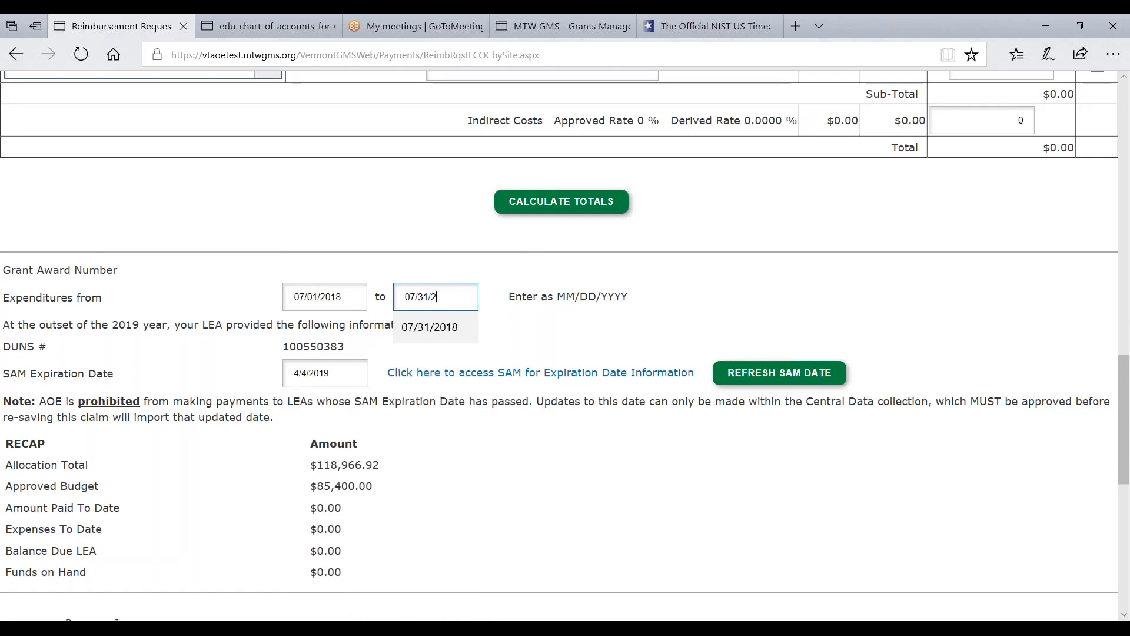
pyautogui.press('Tab')
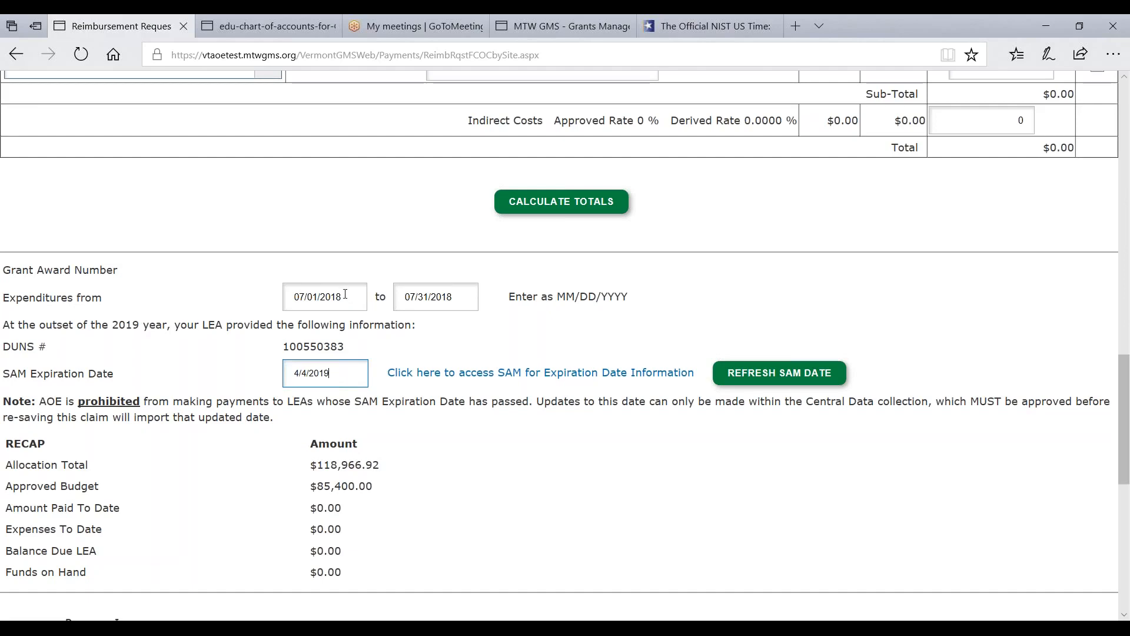
pyautogui.click(674, 293)
# - Answer No to the program income question and try to save the request page
pyautogui.scroll(-3, 666, 290)
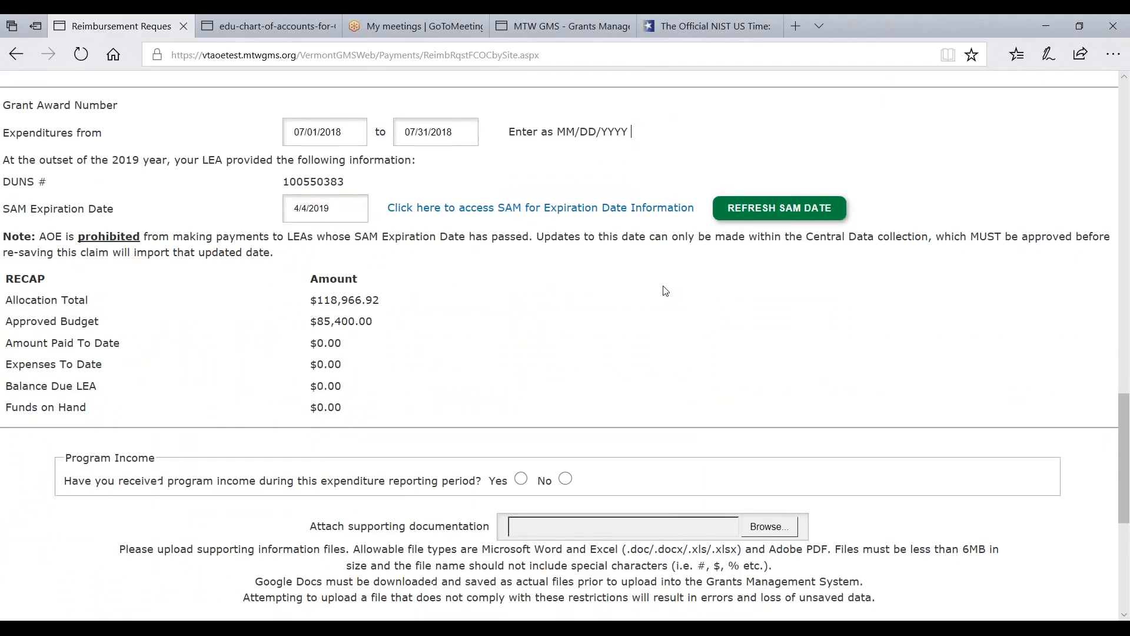
pyautogui.scroll(-1, 665, 290)
pyautogui.click(566, 397)
pyautogui.scroll(-3, 572, 401)
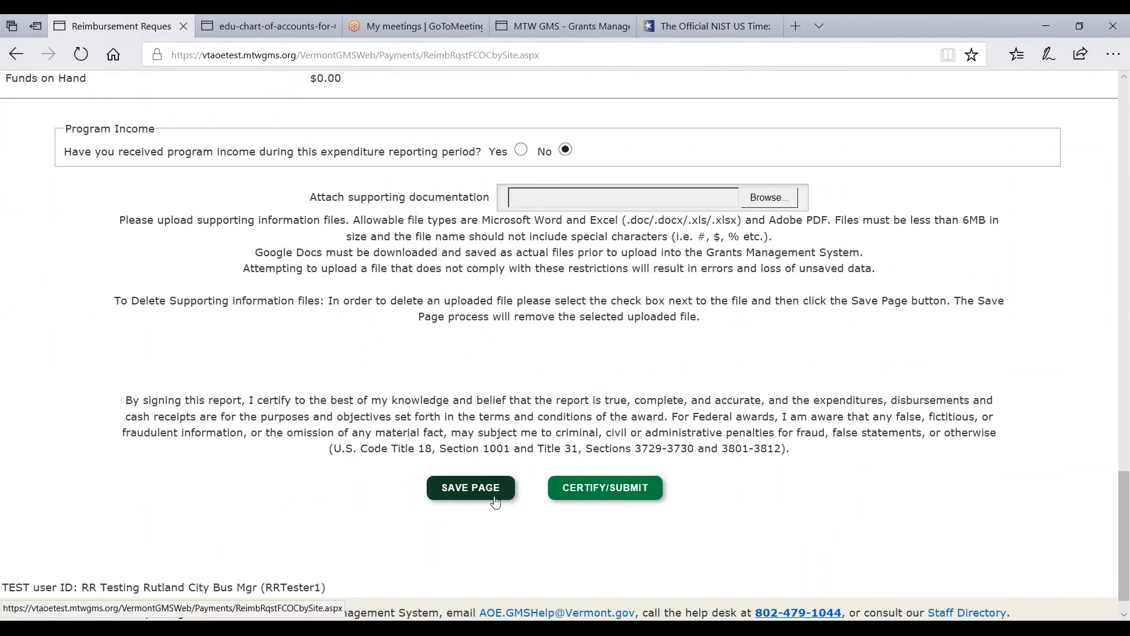
pyautogui.click(478, 489)
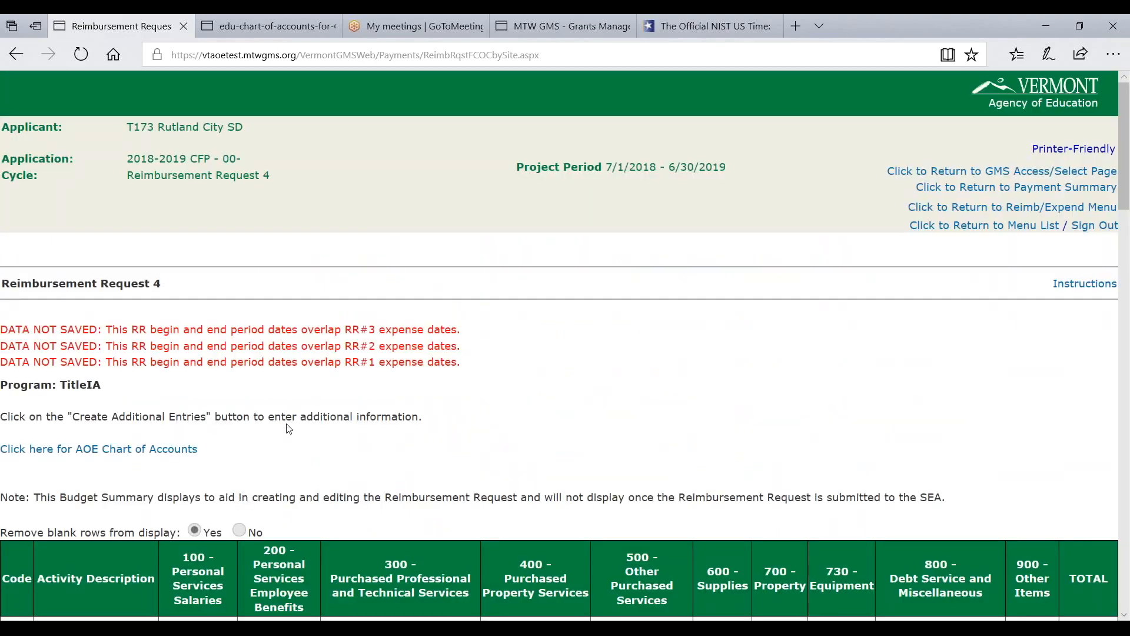
# - Examine the errors about expense dates overlapping other reimbursement requests
pyautogui.moveTo(123, 330); pyautogui.dragTo(471, 332)
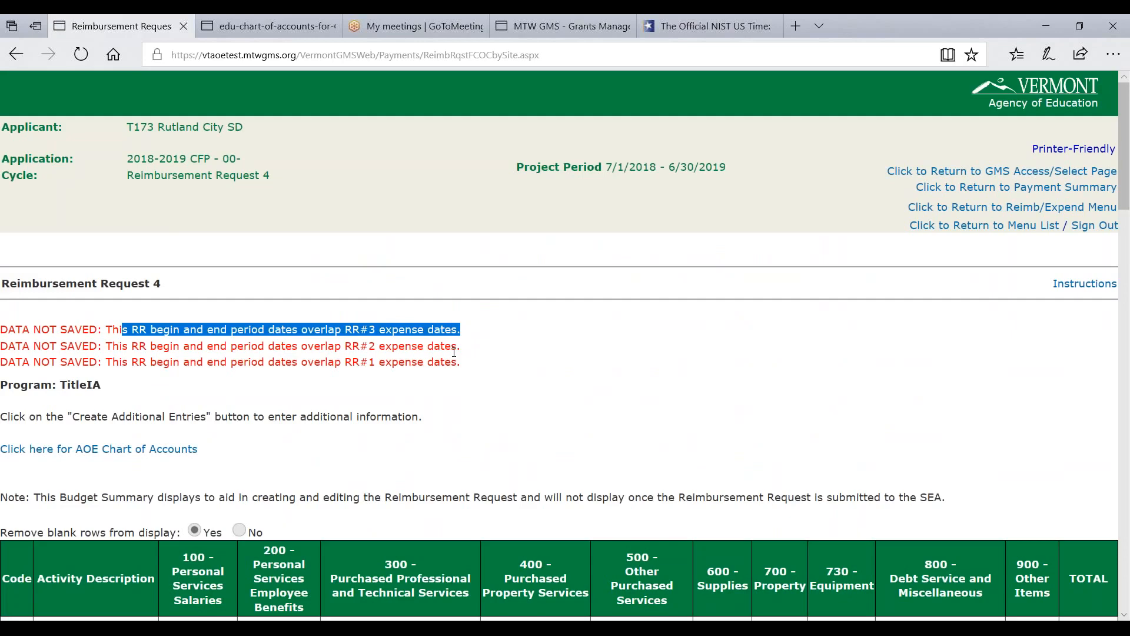
pyautogui.click(545, 351)
pyautogui.scroll(-8, 545, 351)
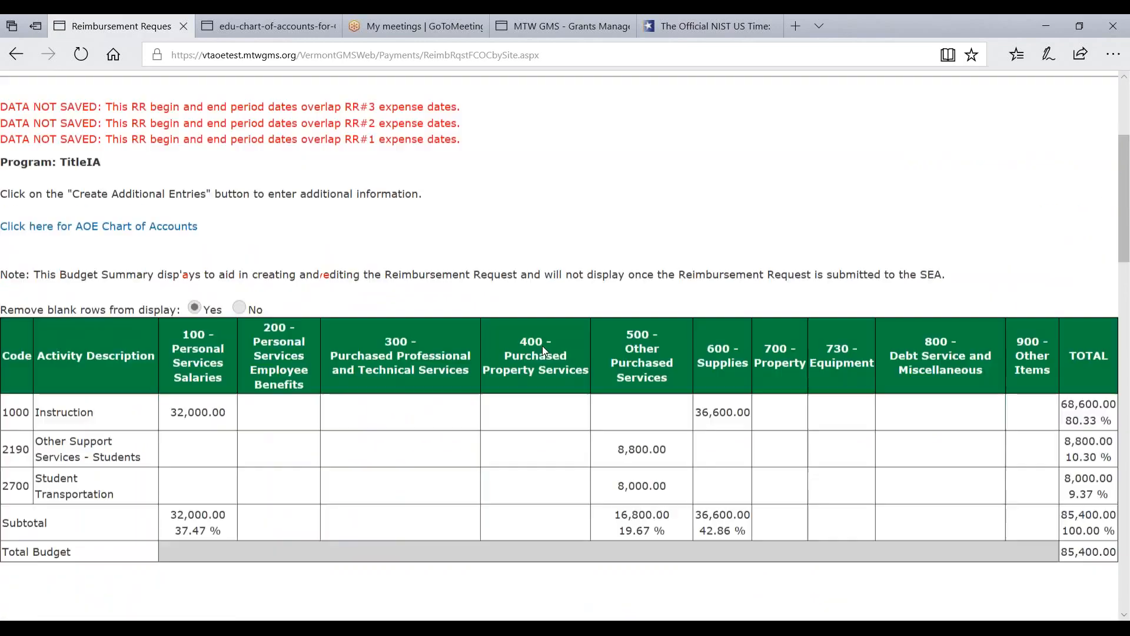
pyautogui.scroll(-4, 544, 351)
pyautogui.scroll(-10, 544, 351)
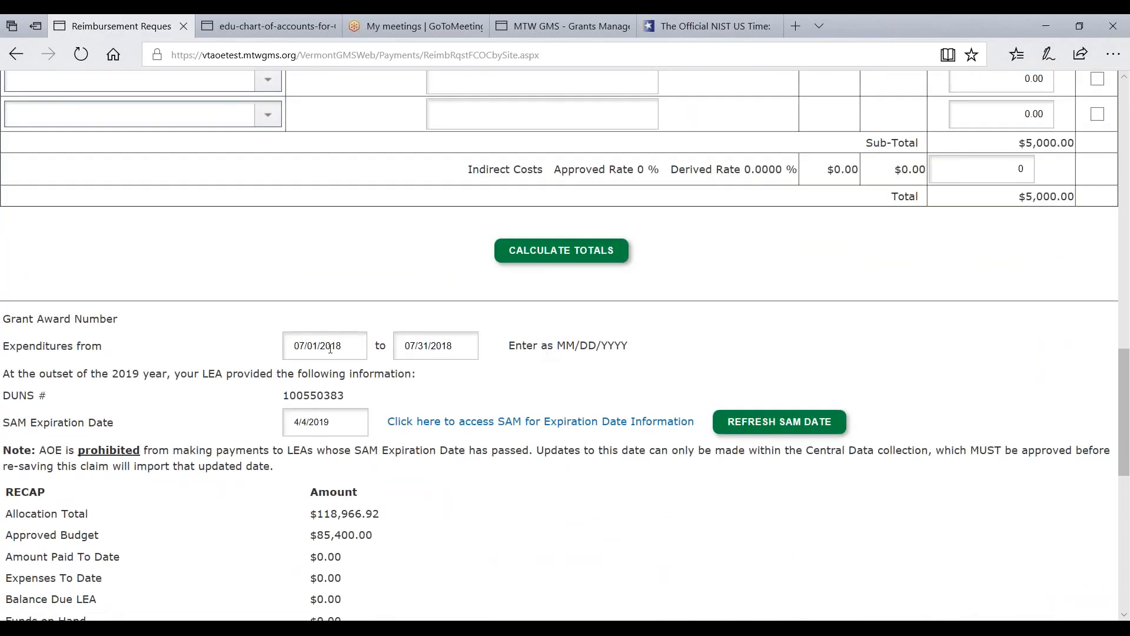
# - Set the start date of the request's expenditure period to 07/27/2018, keeping 07/31/2018 as the end date
pyautogui.click(316, 348)
pyautogui.press('Tab')
pyautogui.press('BackSpace')
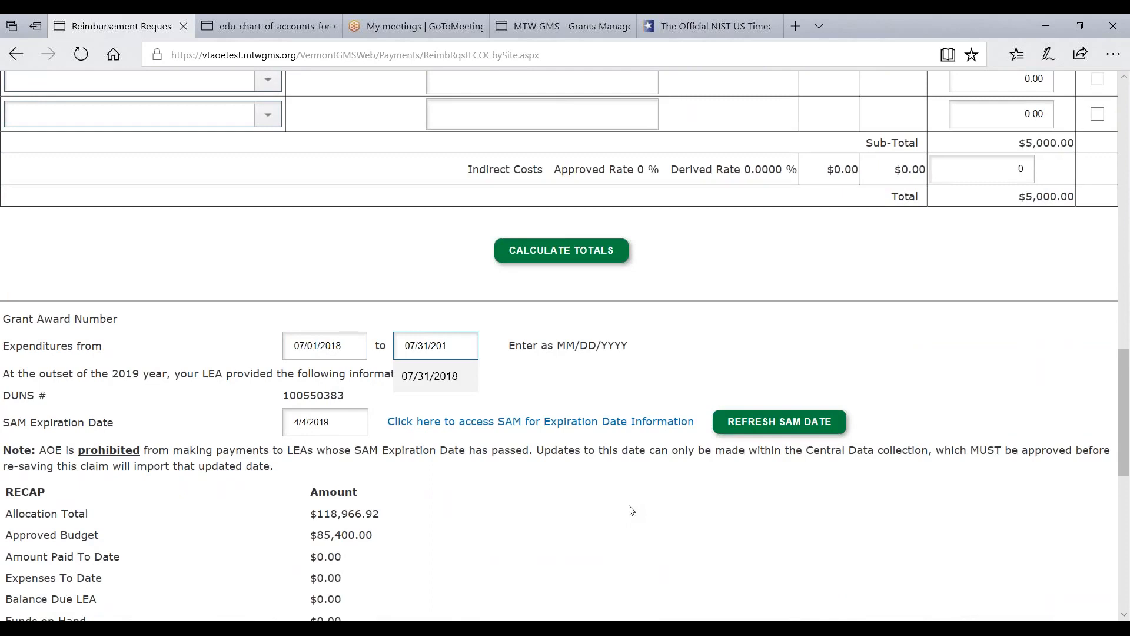
pyautogui.write('8')
pyautogui.press('Tab')
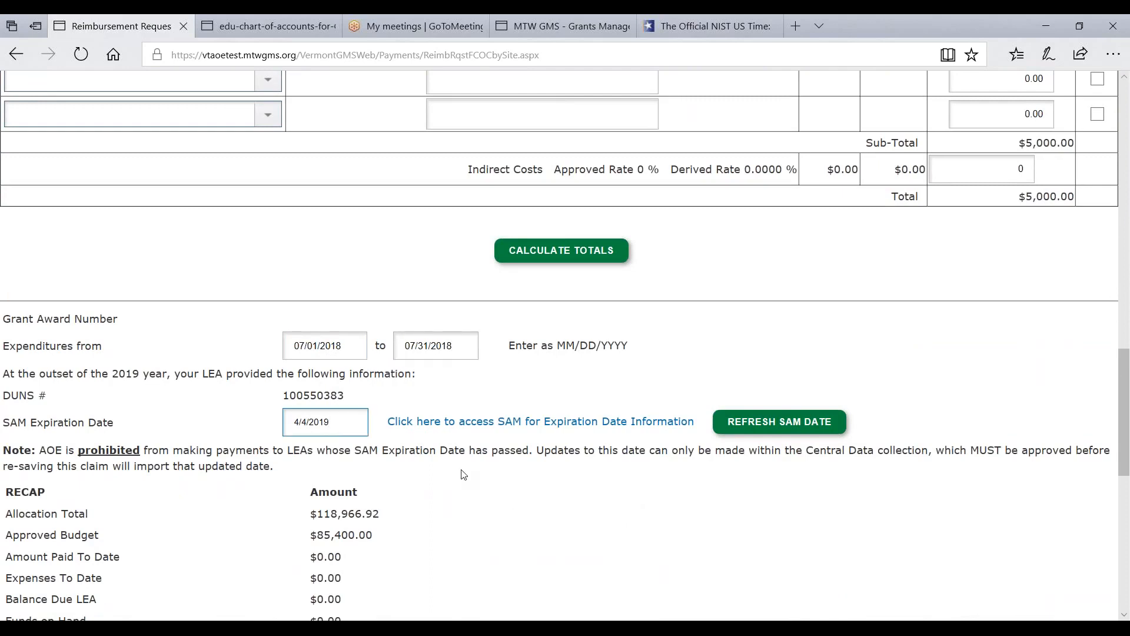
pyautogui.click(321, 345)
pyautogui.press('BackSpace')
pyautogui.press('BackSpace')
pyautogui.write('27')
pyautogui.press('Tab')
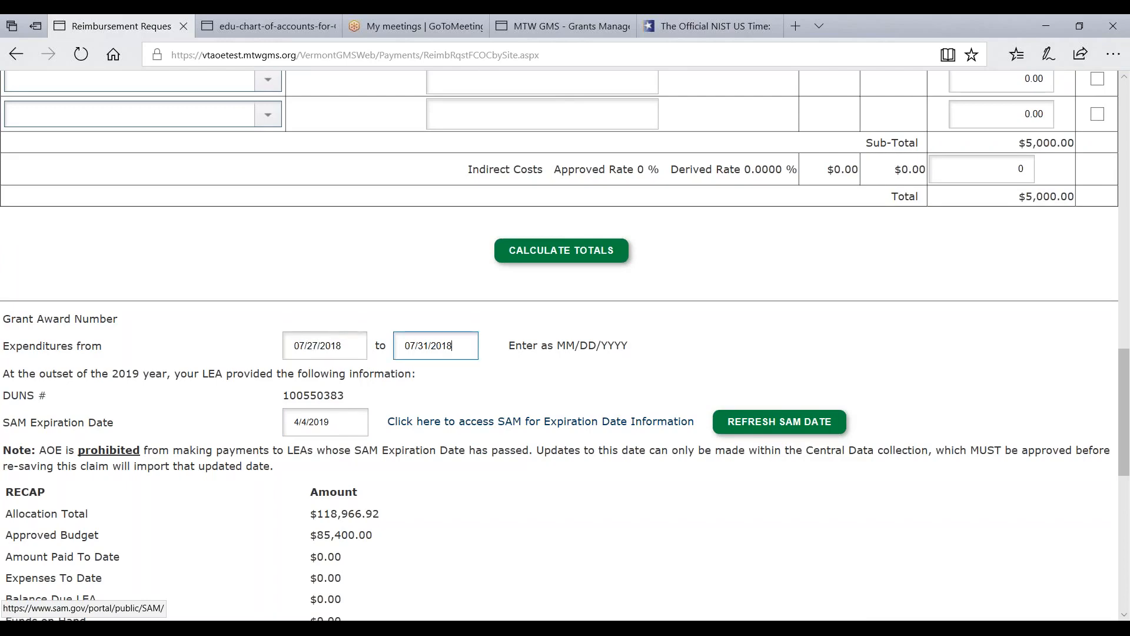
# - Save the reimbursement request page
pyautogui.scroll(-3, 456, 424)
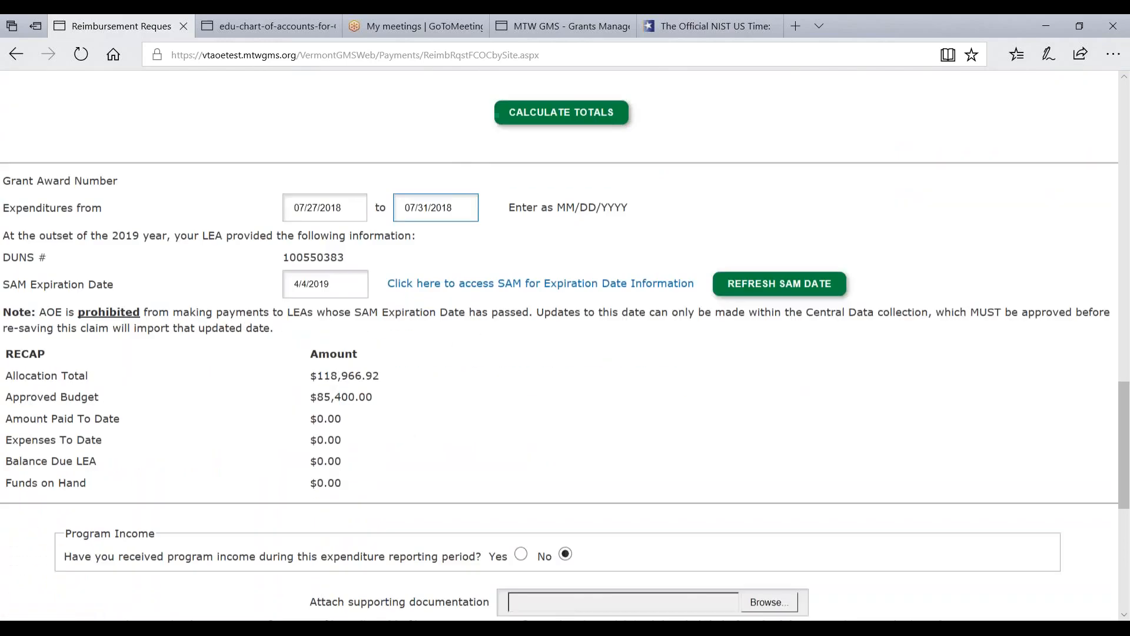
pyautogui.scroll(-5, 470, 456)
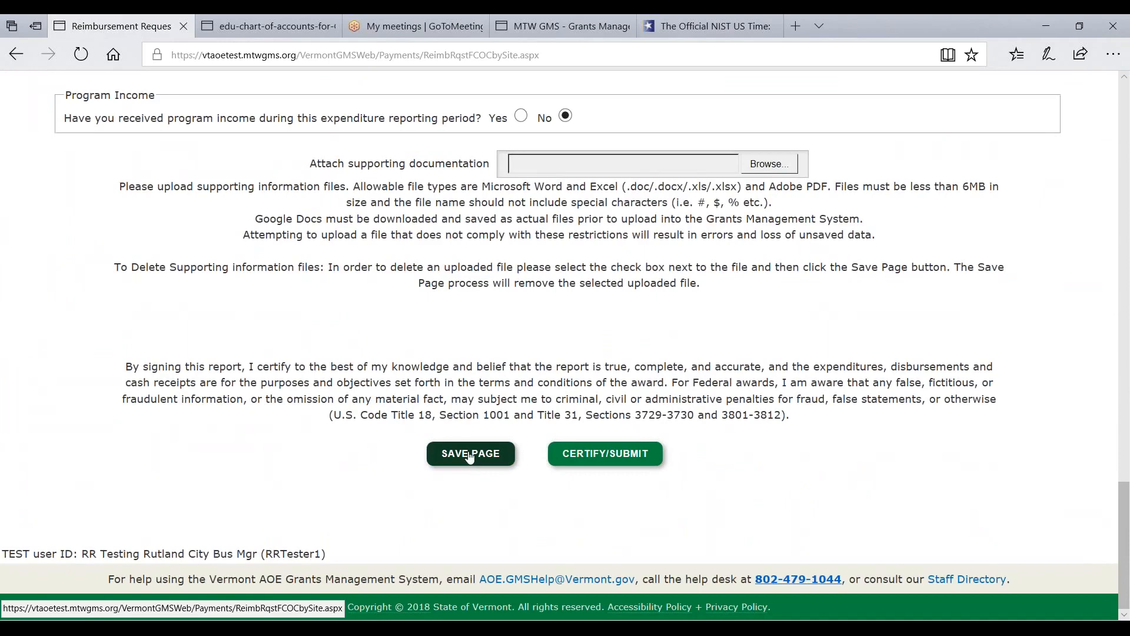
pyautogui.click(468, 454)
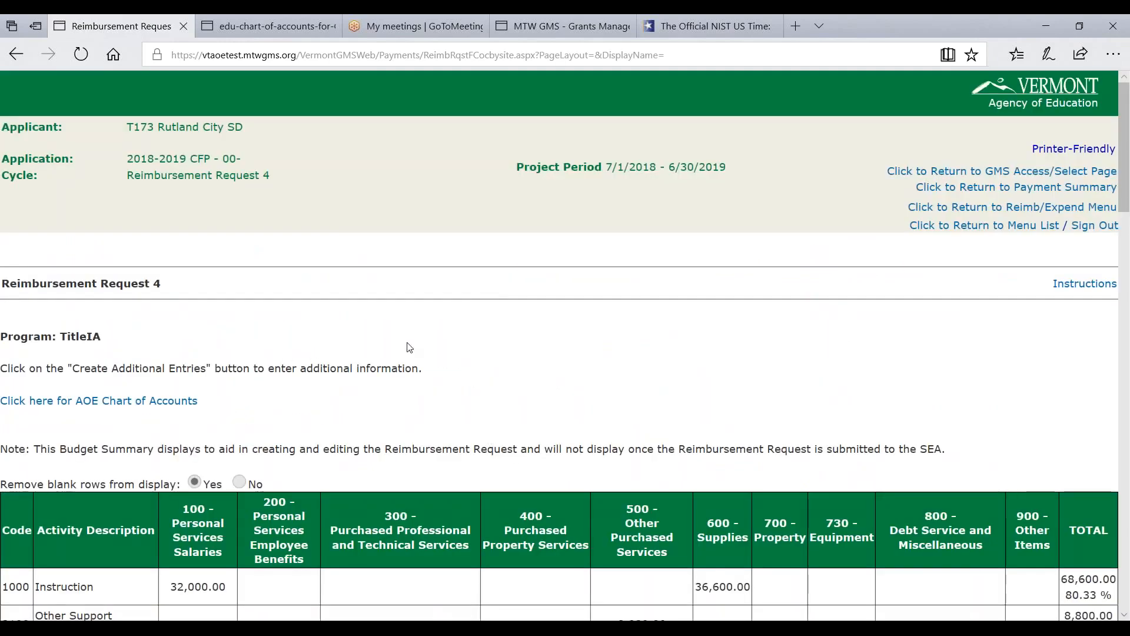
# - Examine the Indirect Costs row below the expenditure lines, including its approved rate, derived rate and amounts
pyautogui.scroll(-15, 683, 246)
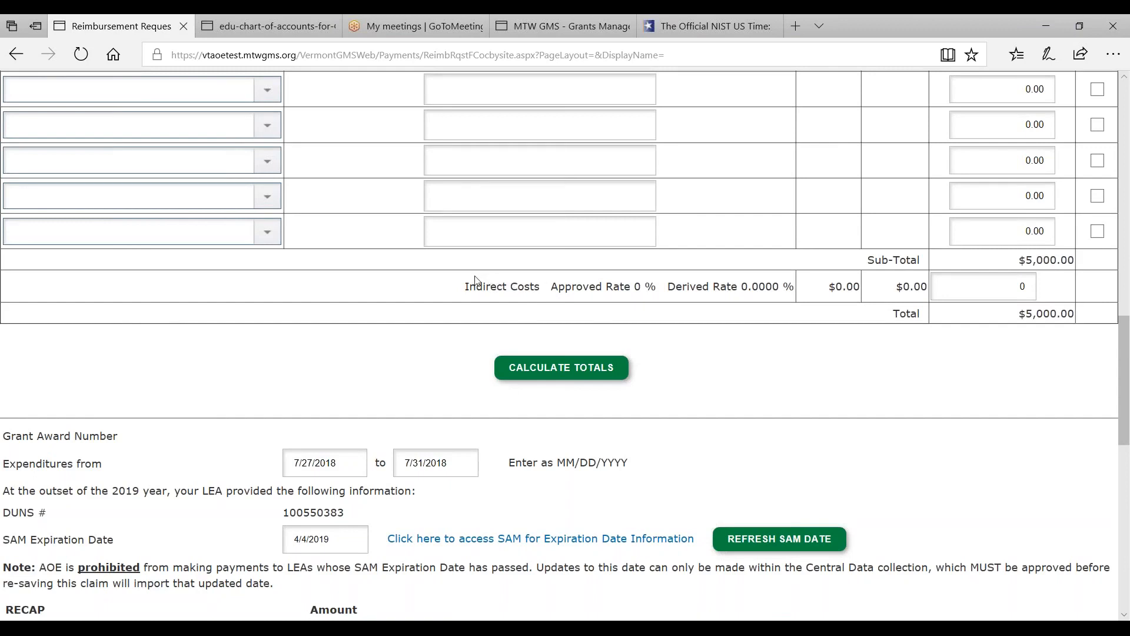
pyautogui.moveTo(469, 285); pyautogui.dragTo(799, 278)
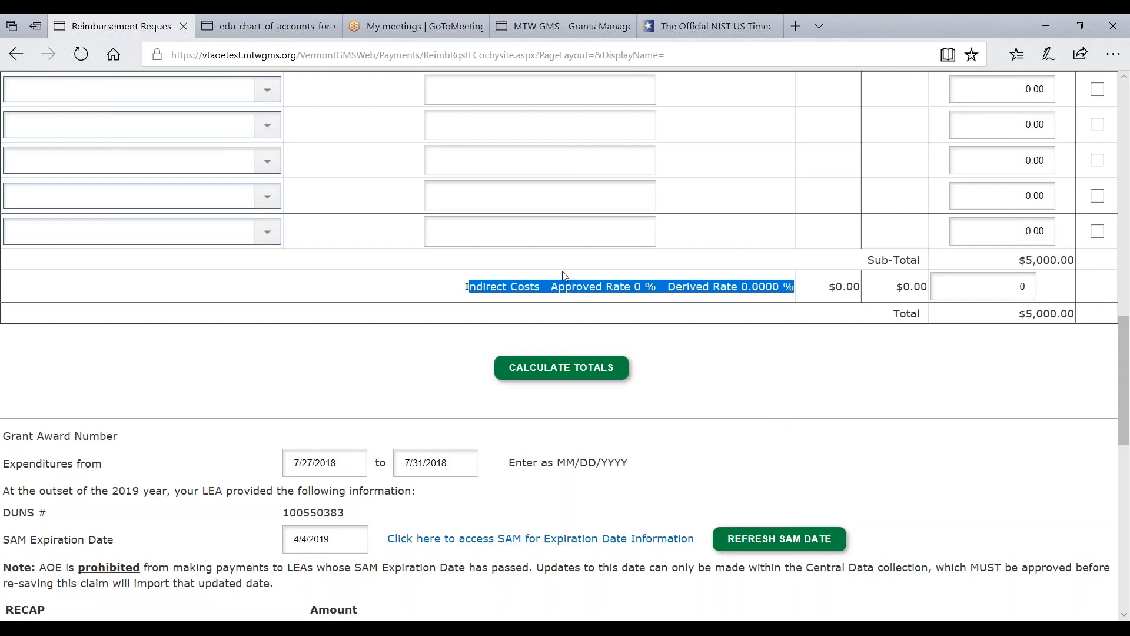
pyautogui.click(653, 294)
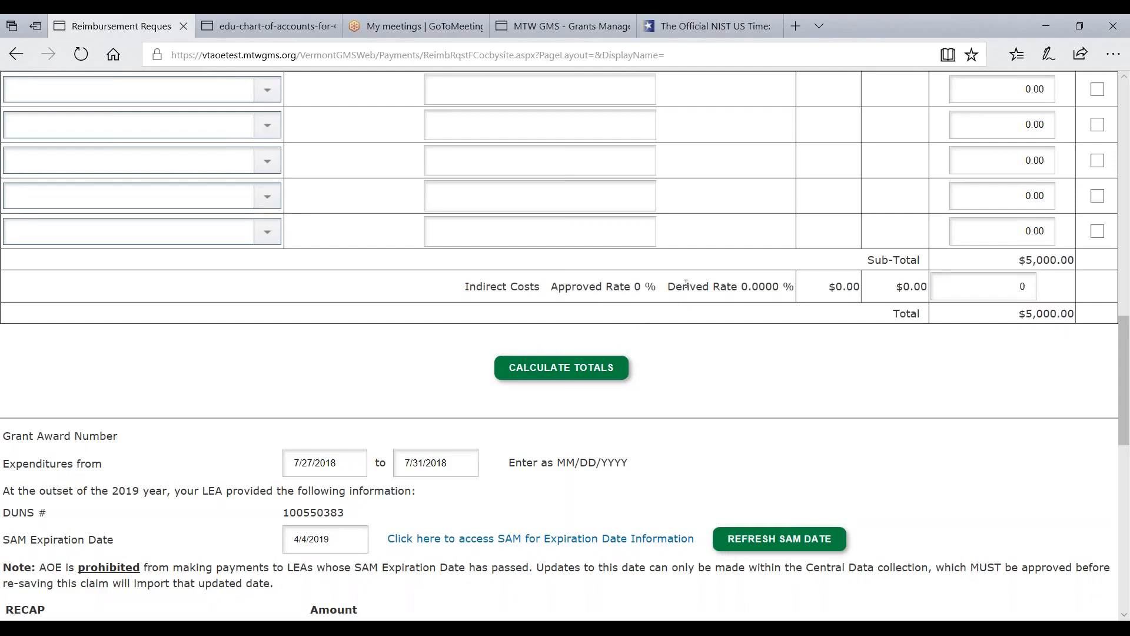
pyautogui.moveTo(668, 286); pyautogui.dragTo(799, 284)
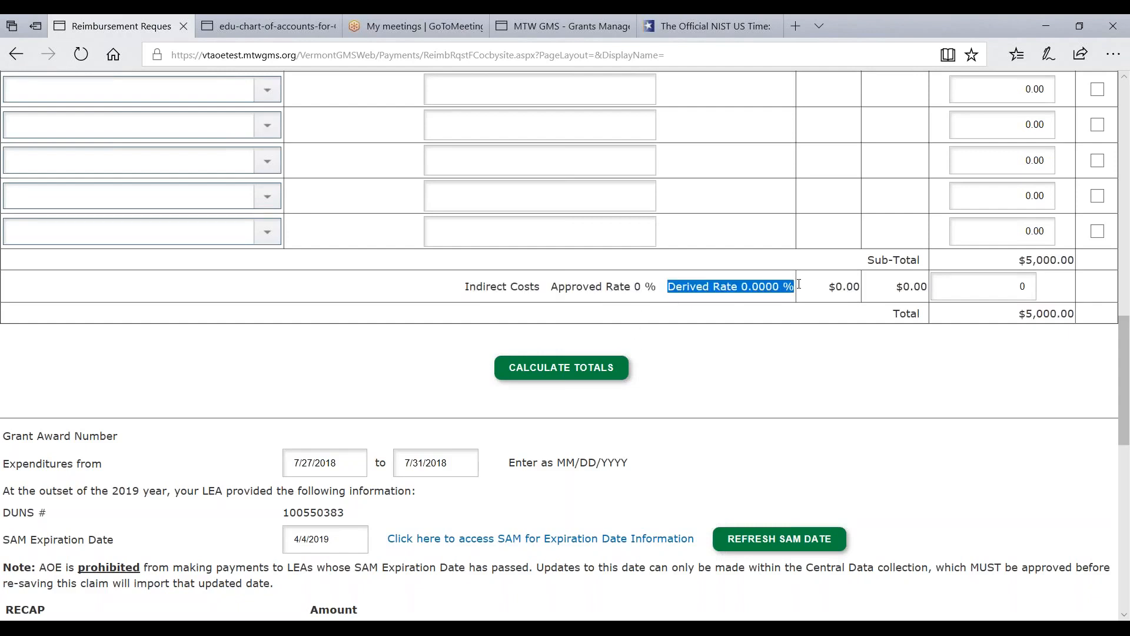
pyautogui.moveTo(799, 283); pyautogui.dragTo(828, 288)
pyautogui.doubleClick(905, 286)
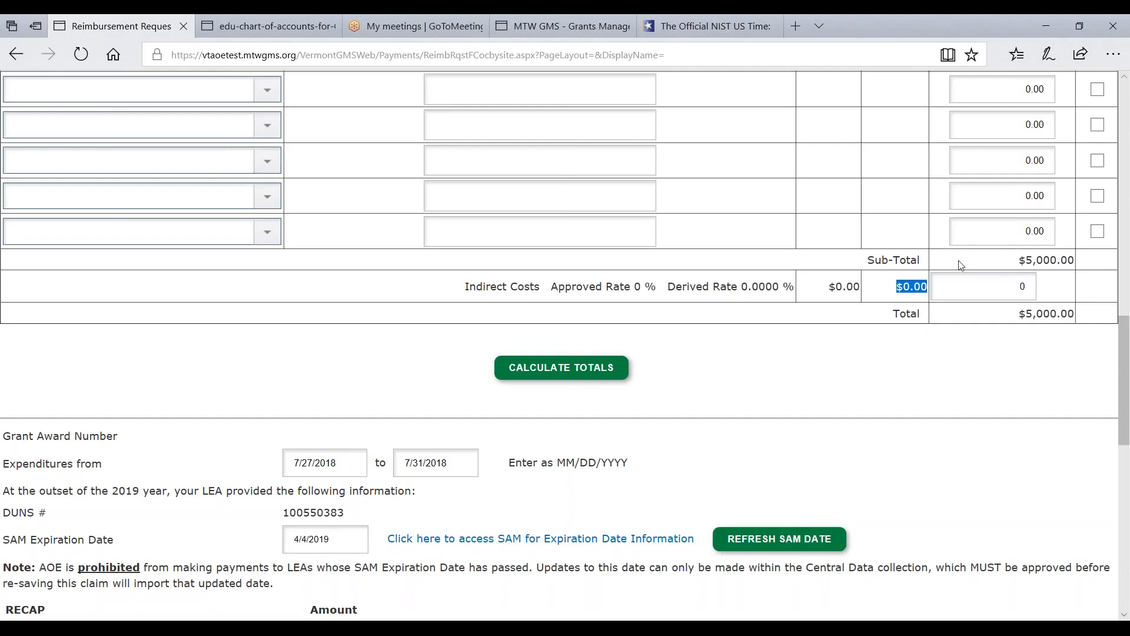
pyautogui.click(773, 351)
pyautogui.moveTo(463, 295); pyautogui.dragTo(806, 288)
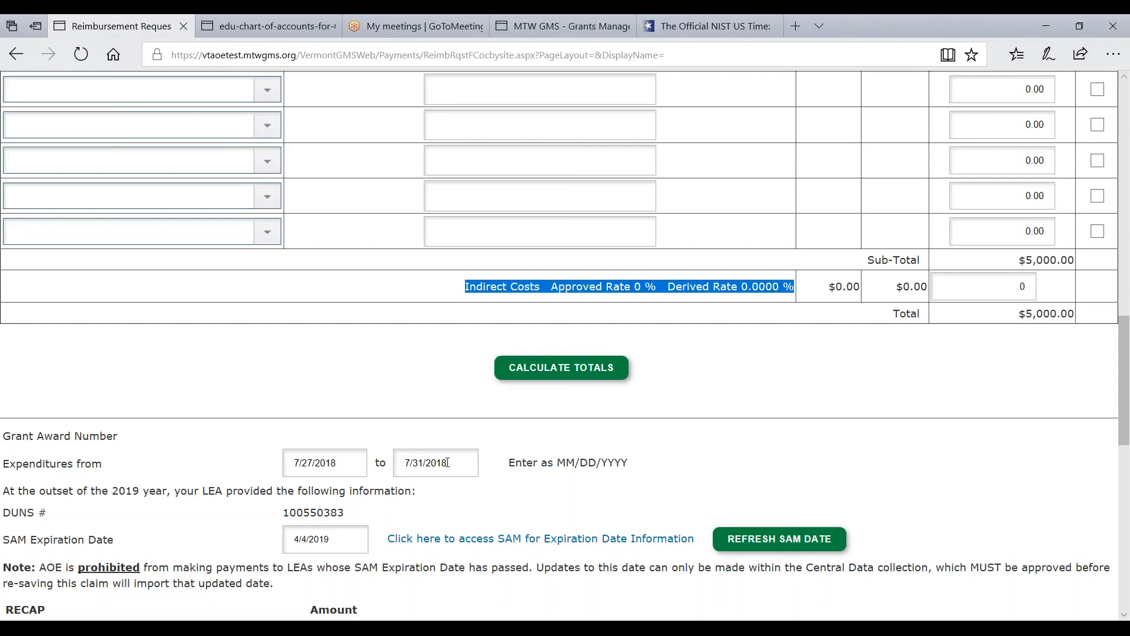
# - Examine the DUNS number and SAM Expiration Date entries and the option for refreshing the SAM date
pyautogui.scroll(-2, 453, 466)
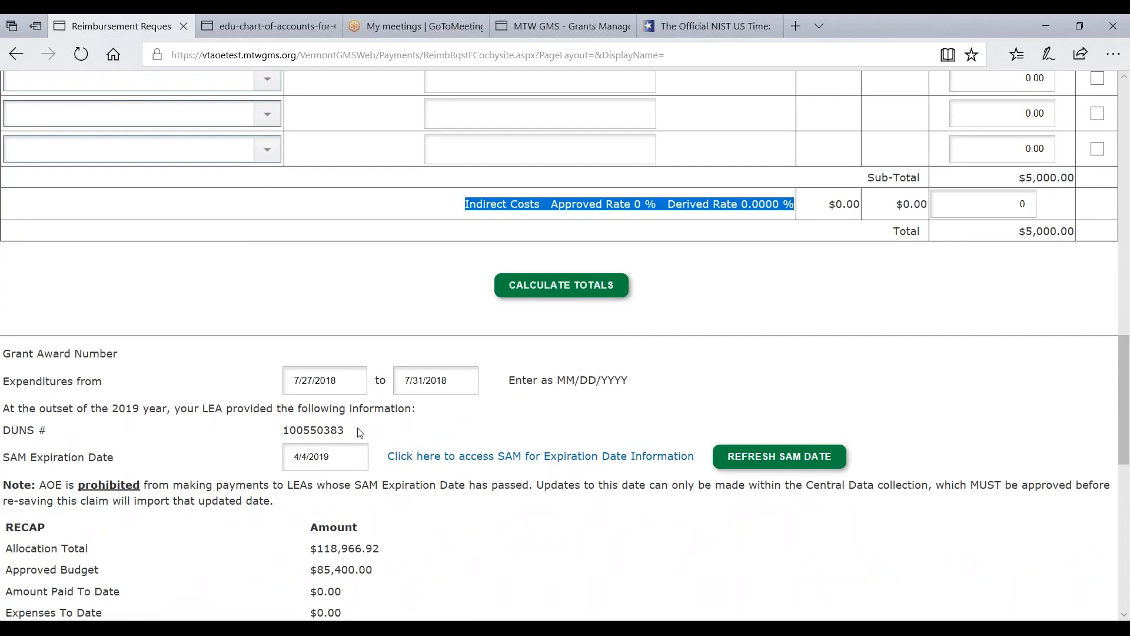
pyautogui.moveTo(3, 438); pyautogui.dragTo(268, 449)
pyautogui.click(239, 455)
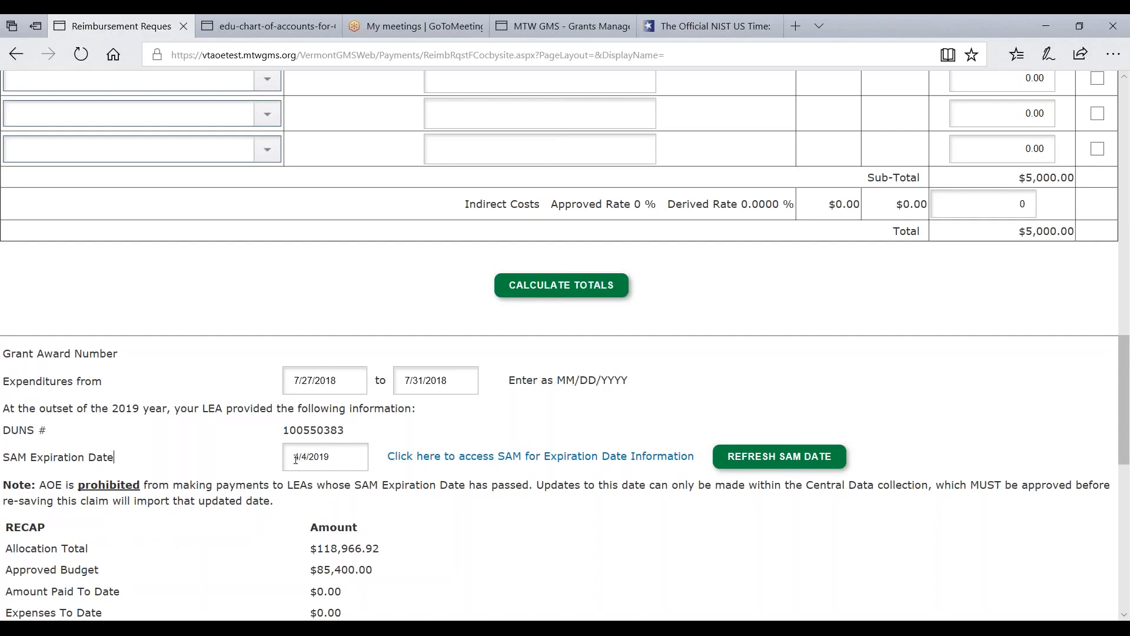
pyautogui.moveTo(294, 457); pyautogui.dragTo(341, 459)
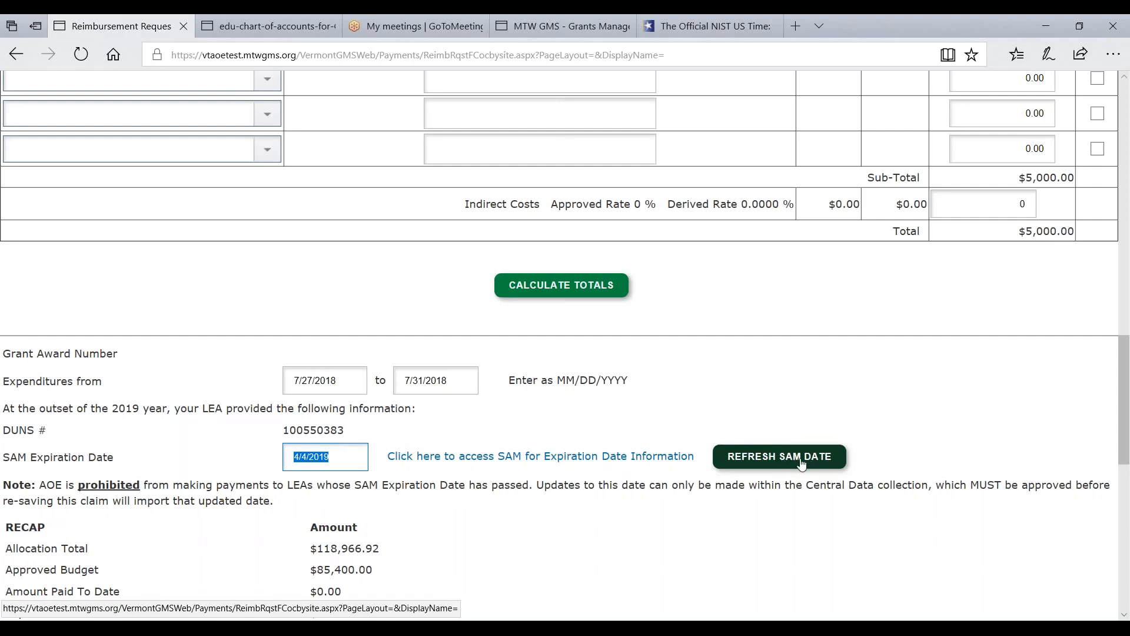
pyautogui.click(909, 456)
pyautogui.scroll(-3, 909, 456)
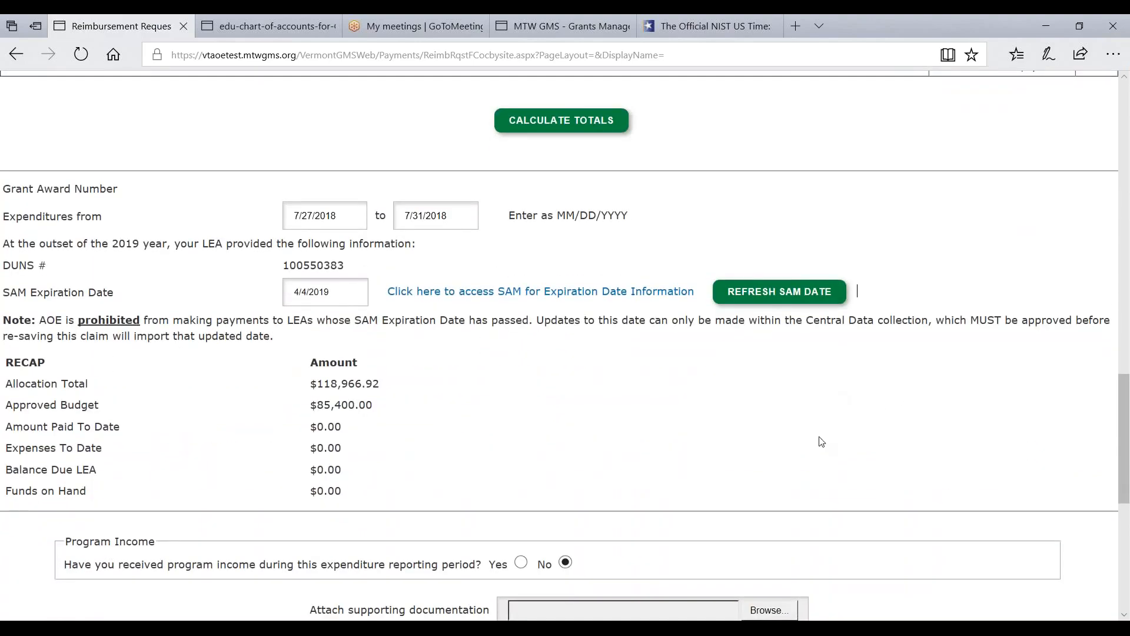
pyautogui.scroll(2, 798, 432)
pyautogui.scroll(-3, 792, 433)
pyautogui.doubleClick(318, 290)
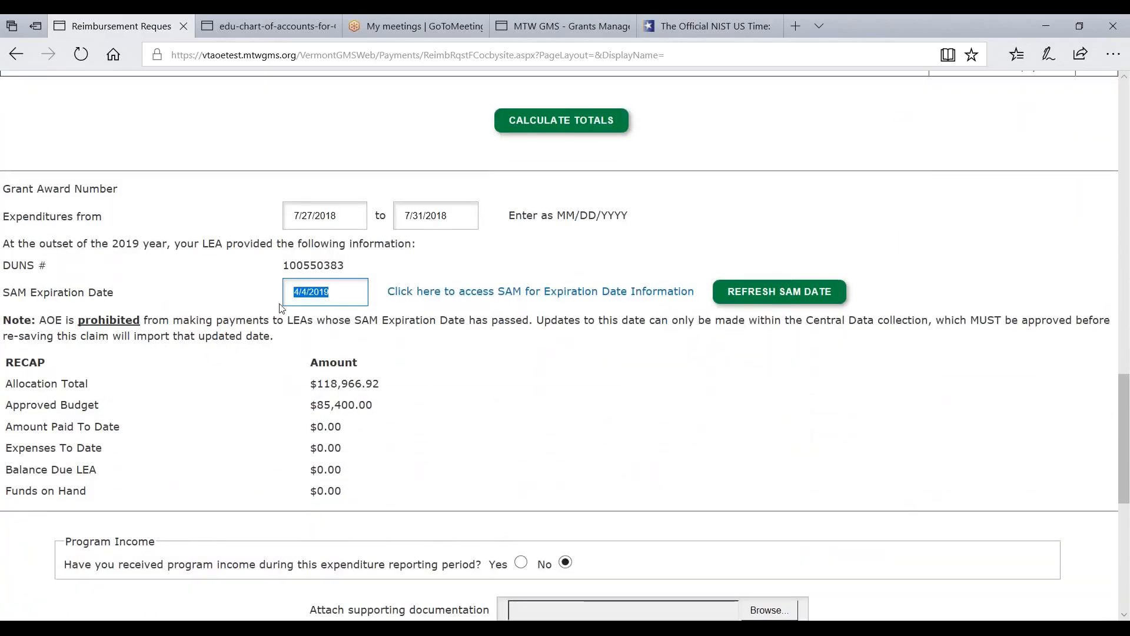
pyautogui.click(496, 377)
pyautogui.doubleClick(344, 292)
# - Review the Allocation Total and Approved Budget amounts in the request's recap
pyautogui.scroll(-3, 457, 399)
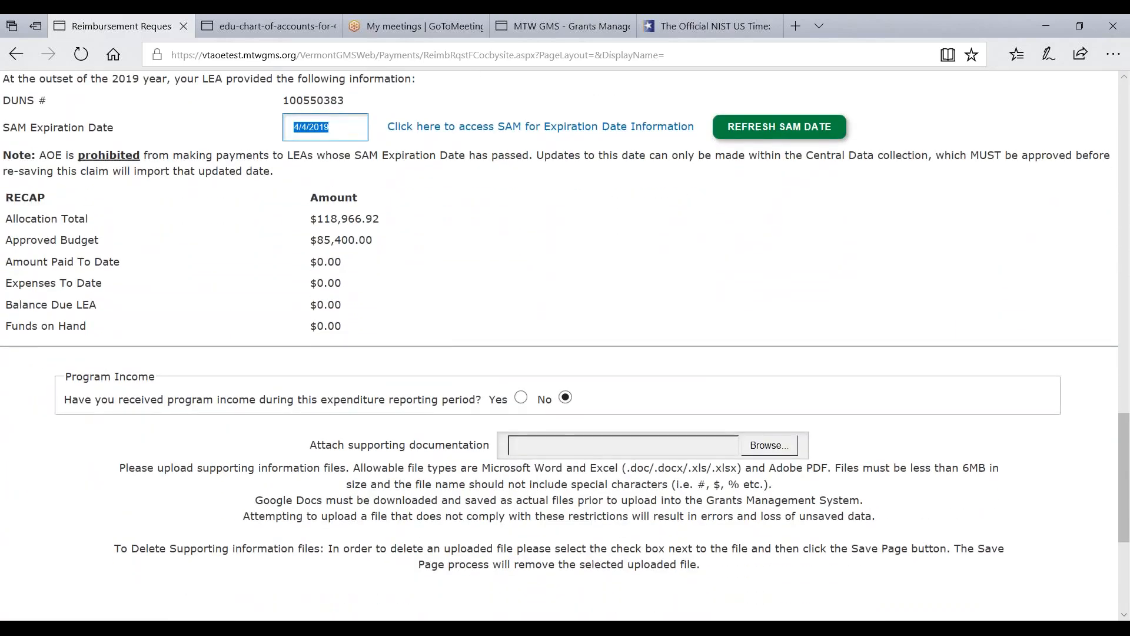
pyautogui.moveTo(8, 197); pyautogui.dragTo(382, 219)
pyautogui.click(369, 226)
pyautogui.moveTo(249, 244); pyautogui.dragTo(467, 239)
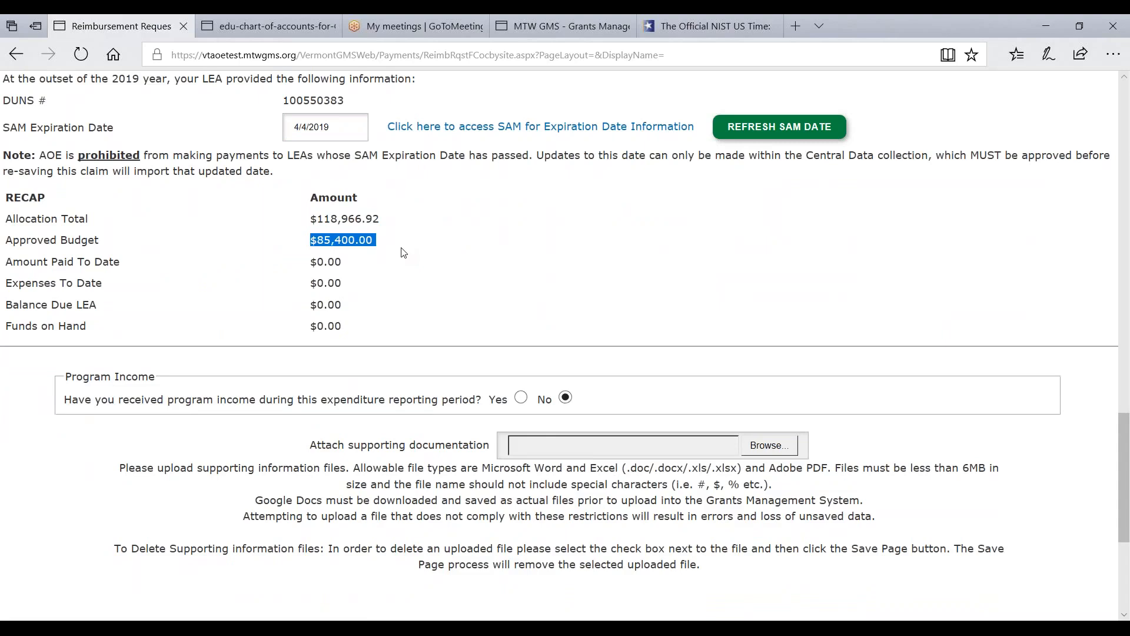
# - Answer Yes to having received program income, try No for whether it has been expended, and settle on Yes
pyautogui.scroll(-5, 404, 252)
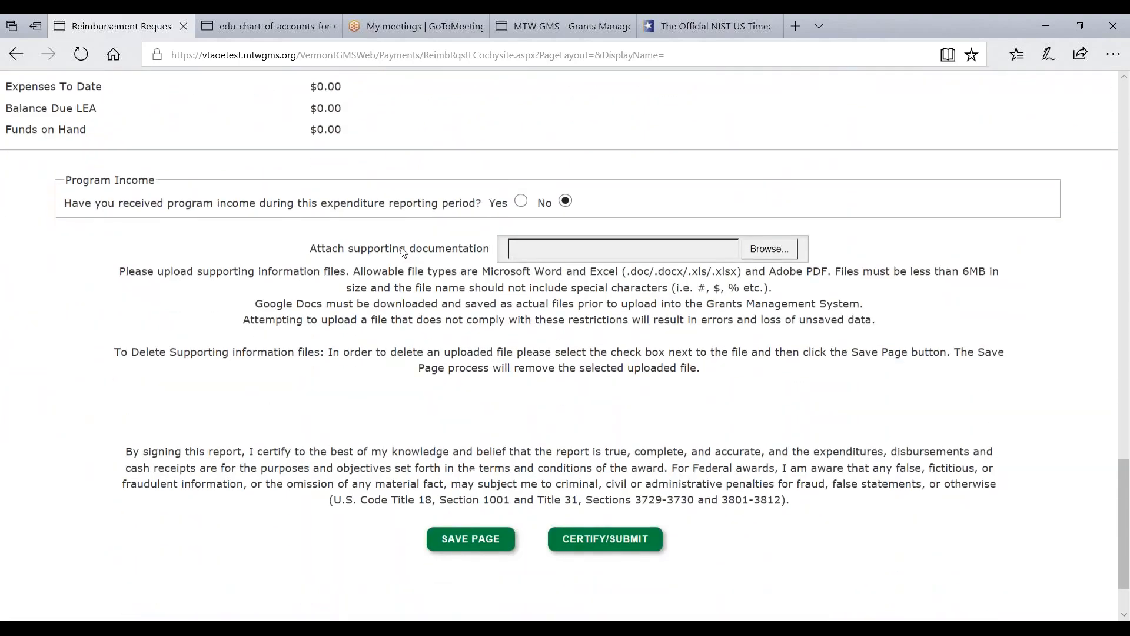
pyautogui.moveTo(62, 133); pyautogui.dragTo(196, 134)
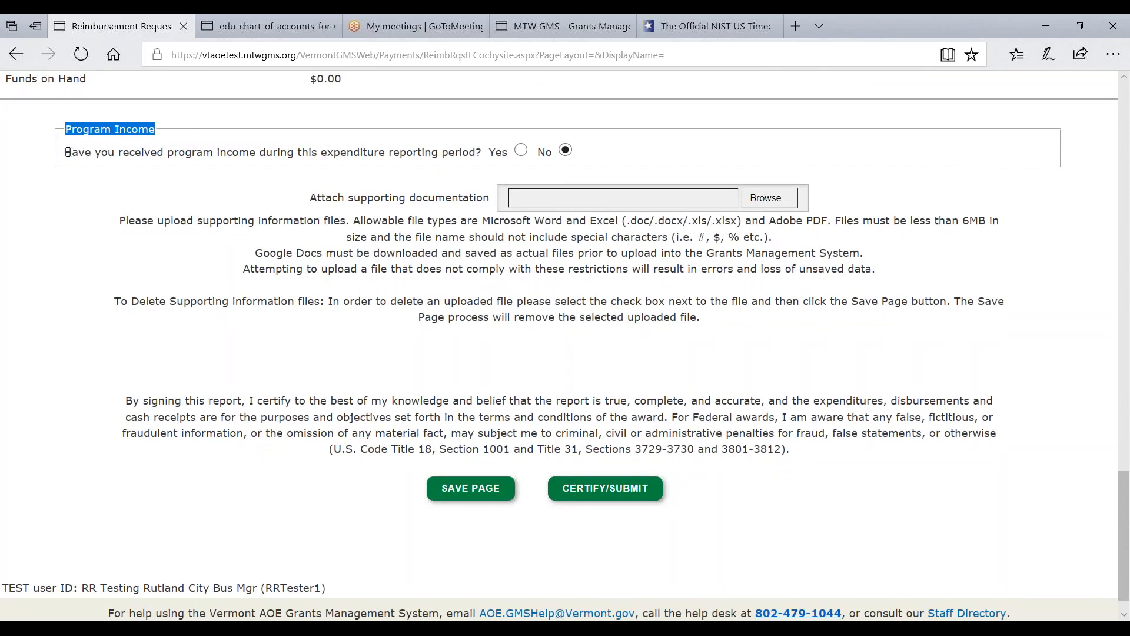
pyautogui.moveTo(66, 152); pyautogui.dragTo(482, 150)
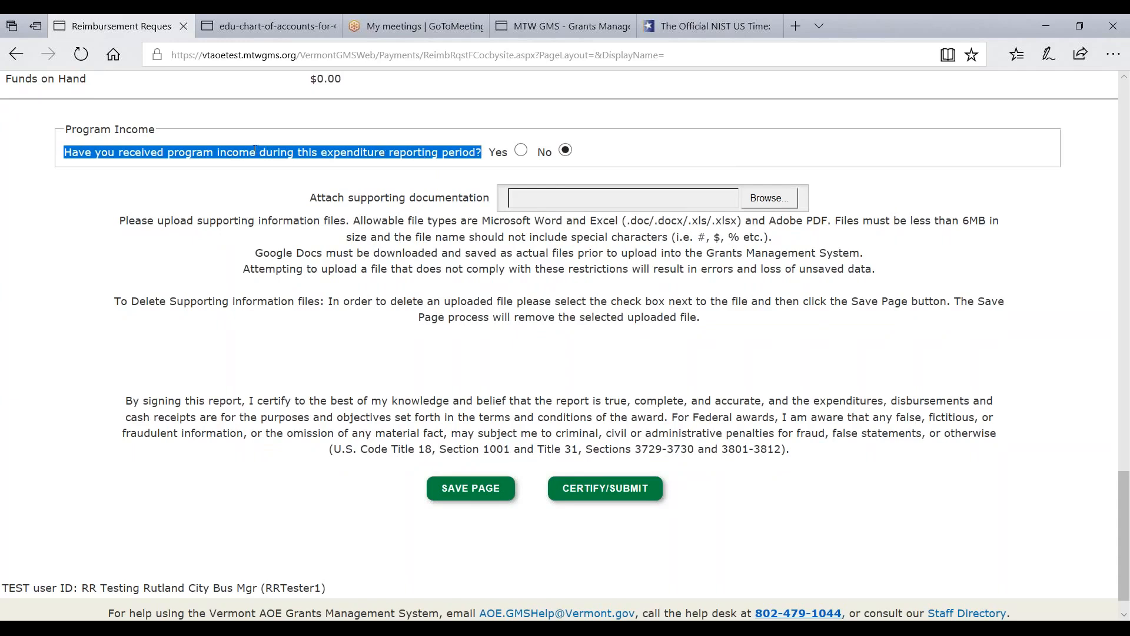
pyautogui.click(229, 157)
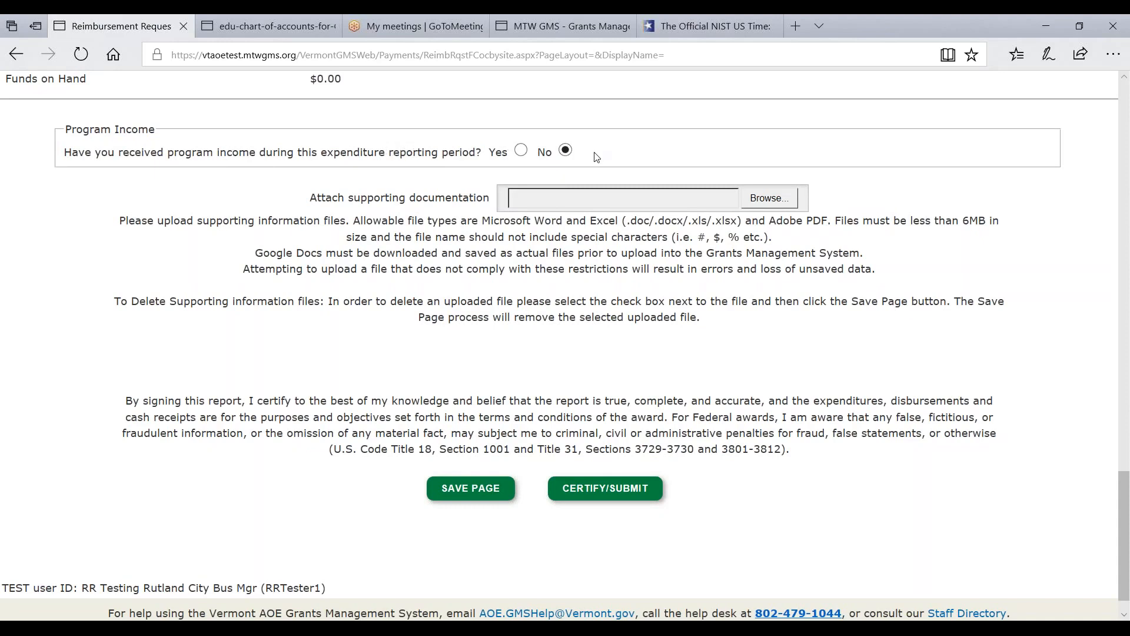
pyautogui.click(522, 151)
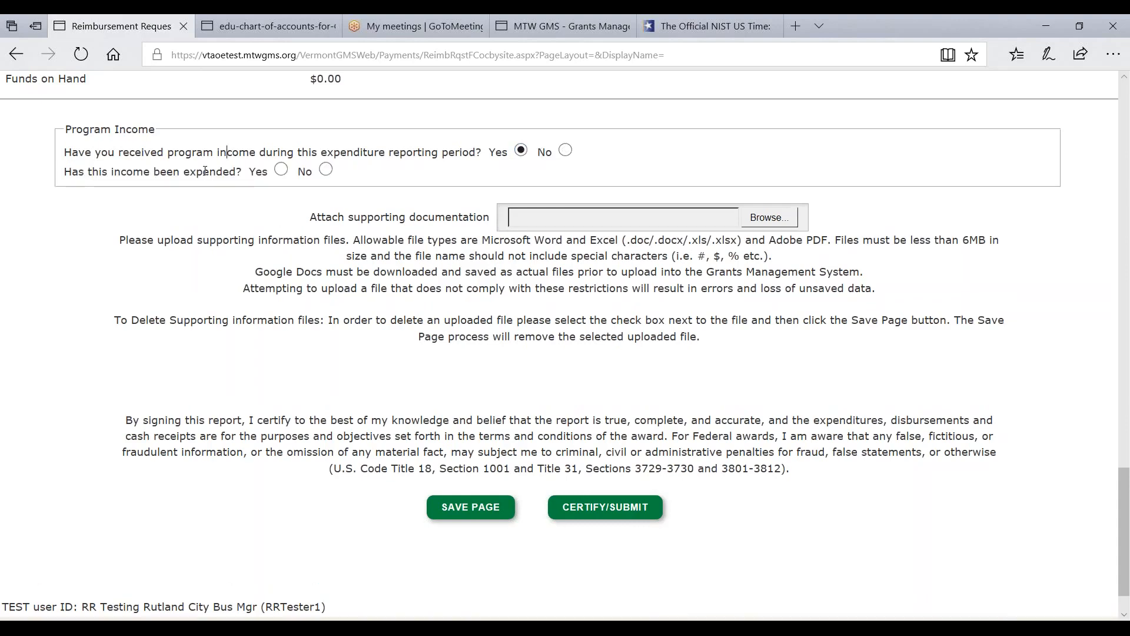
pyautogui.moveTo(69, 168); pyautogui.dragTo(238, 172)
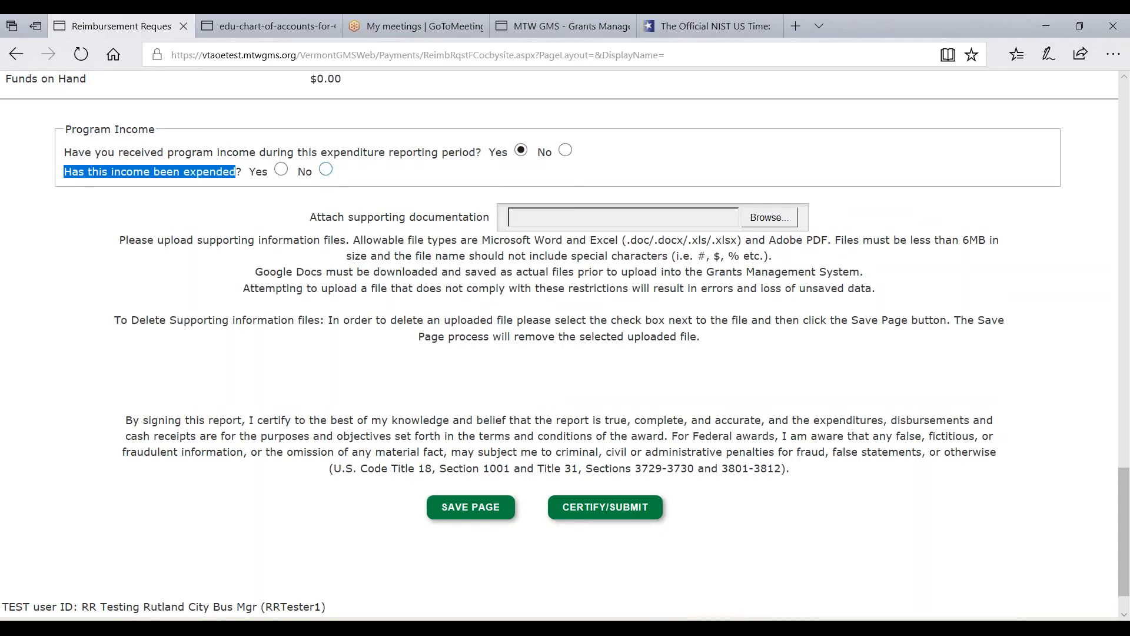
pyautogui.click(326, 170)
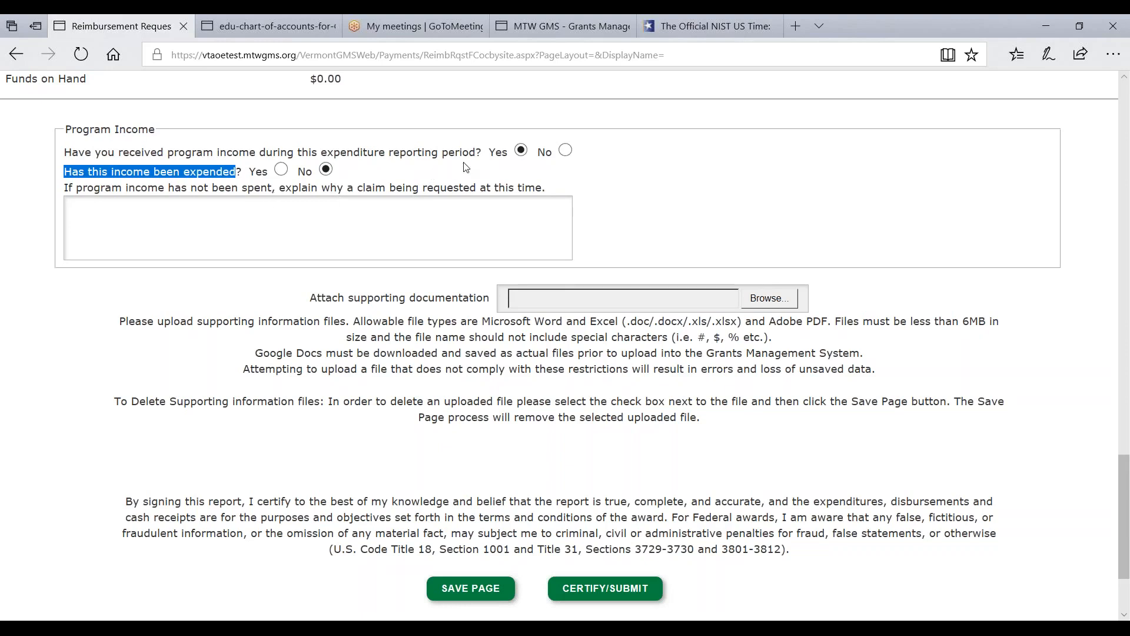
pyautogui.click(281, 170)
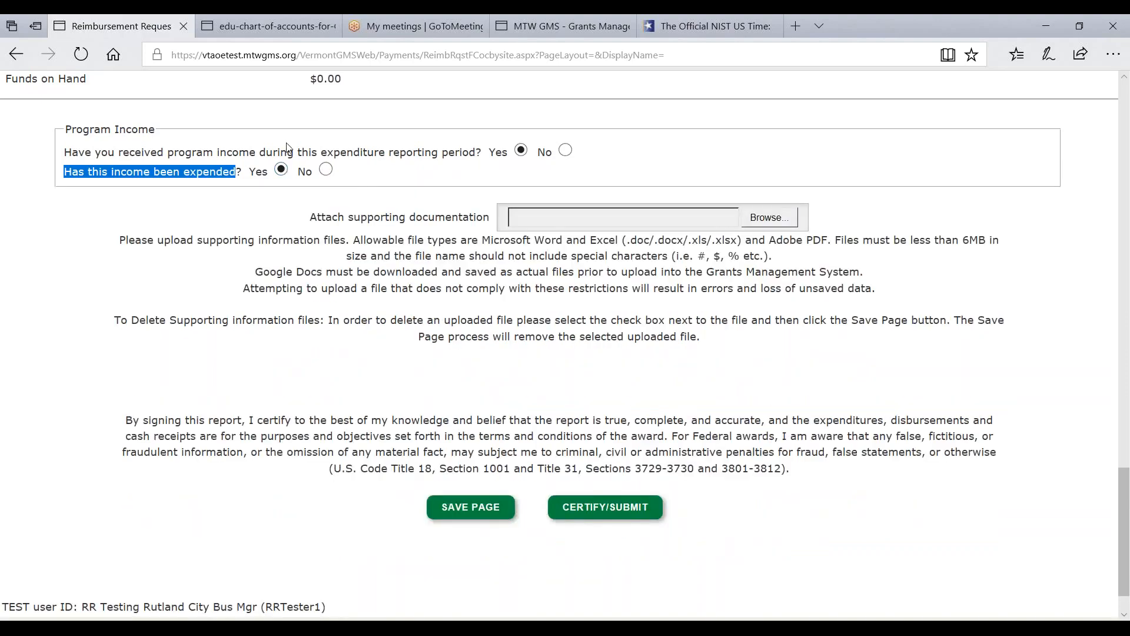
pyautogui.click(363, 172)
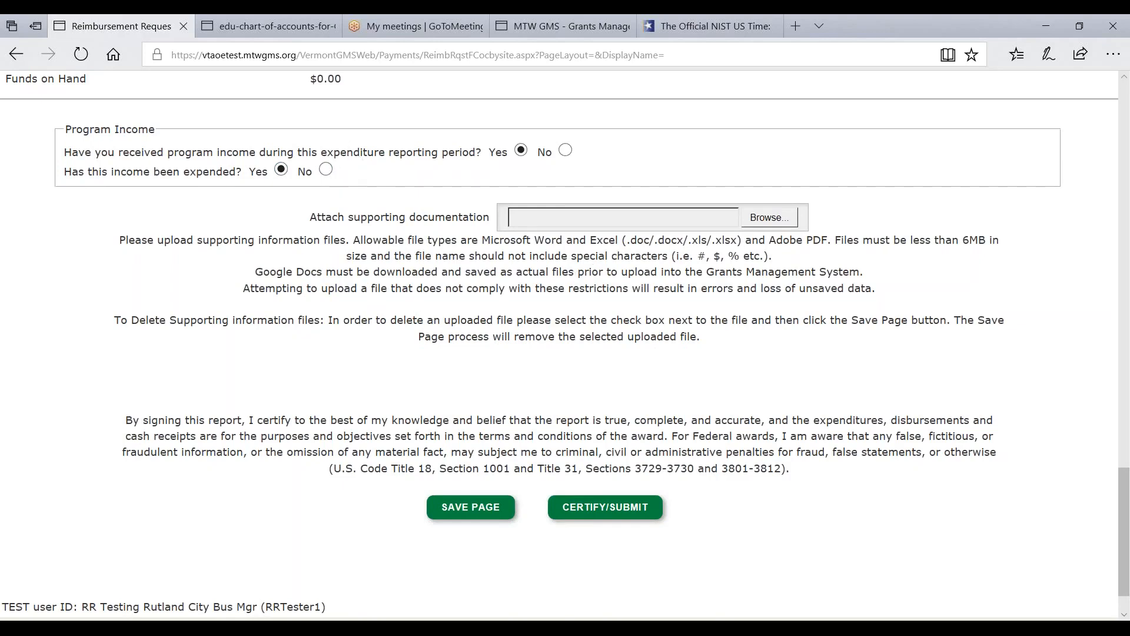
# - Attach the PDF file Upload Test from the VAOE - Vermont folder as supporting documentation and save the page
pyautogui.moveTo(316, 217); pyautogui.dragTo(705, 288)
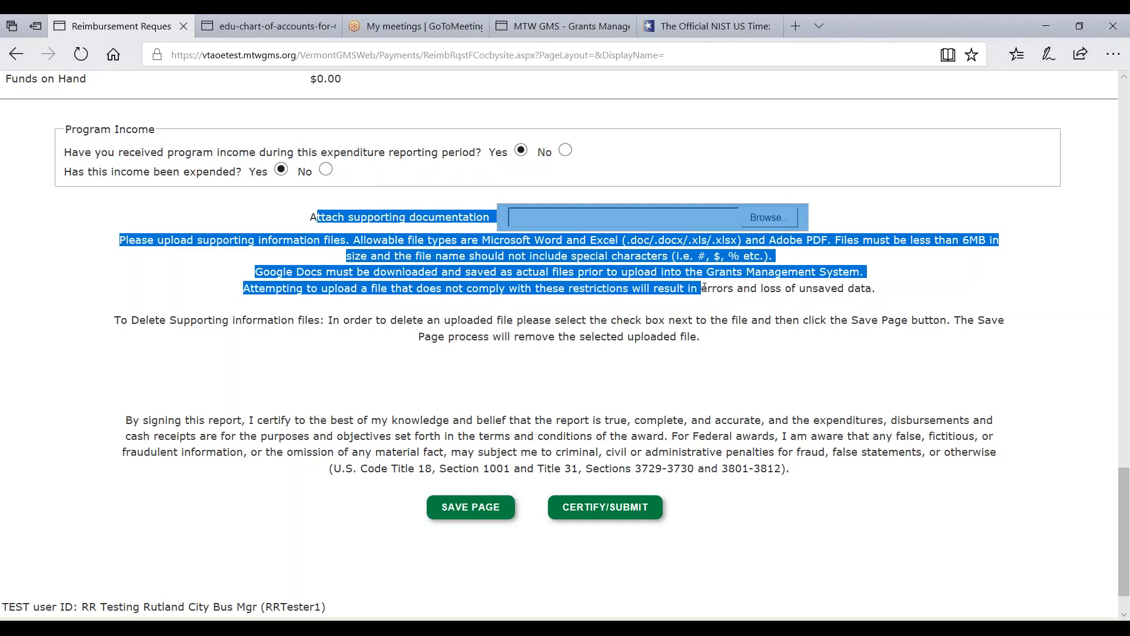
pyautogui.click(705, 288)
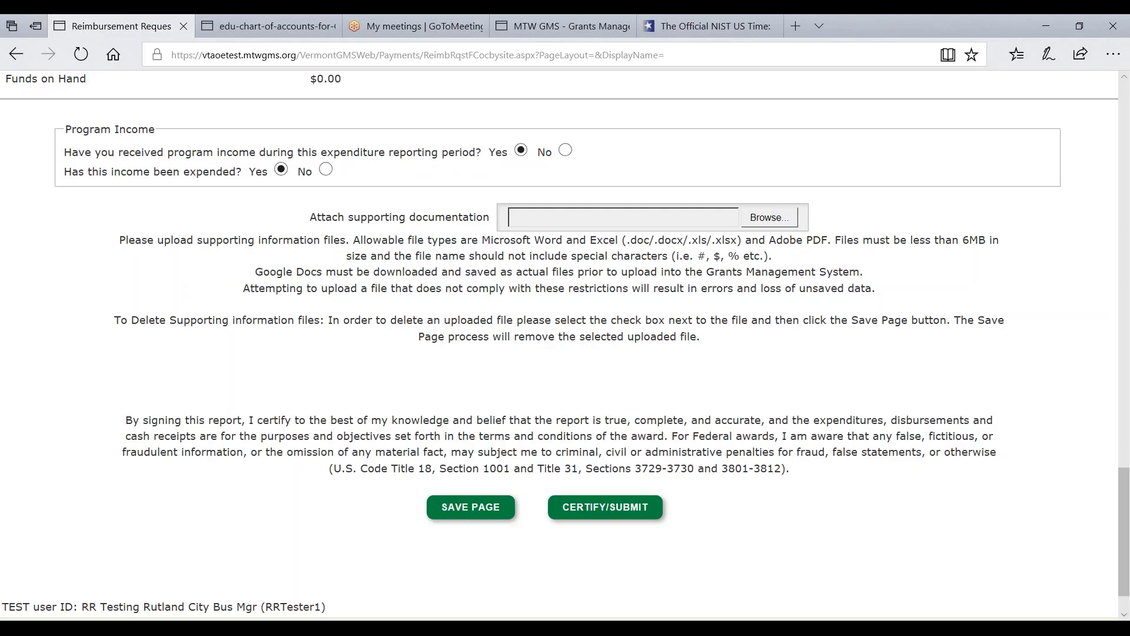
pyautogui.click(775, 220)
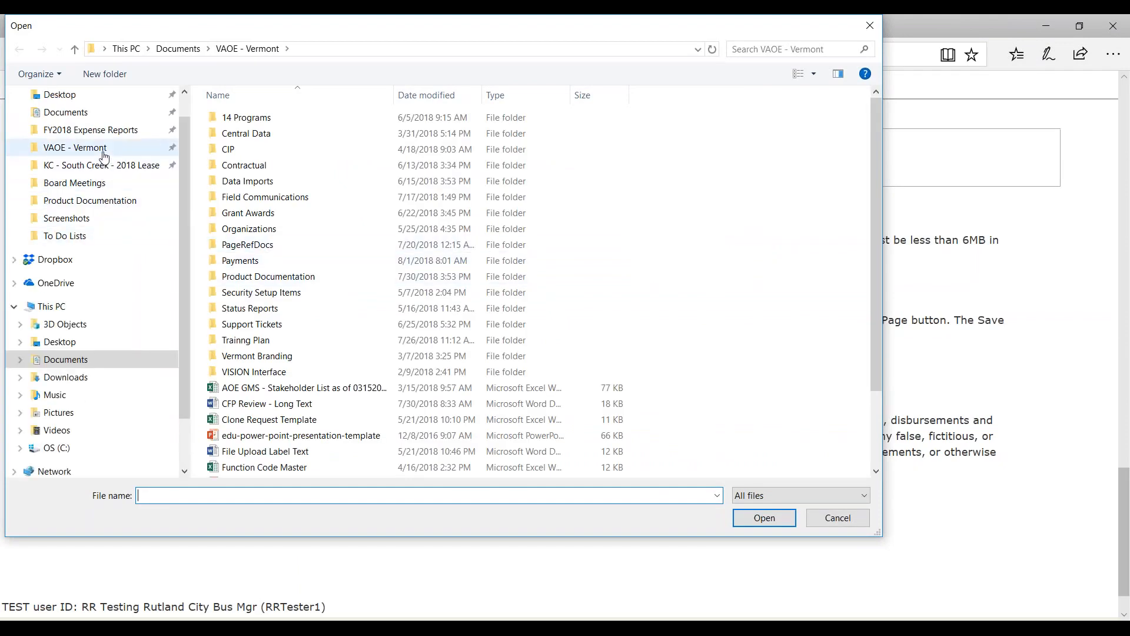
pyautogui.scroll(-2, 580, 227)
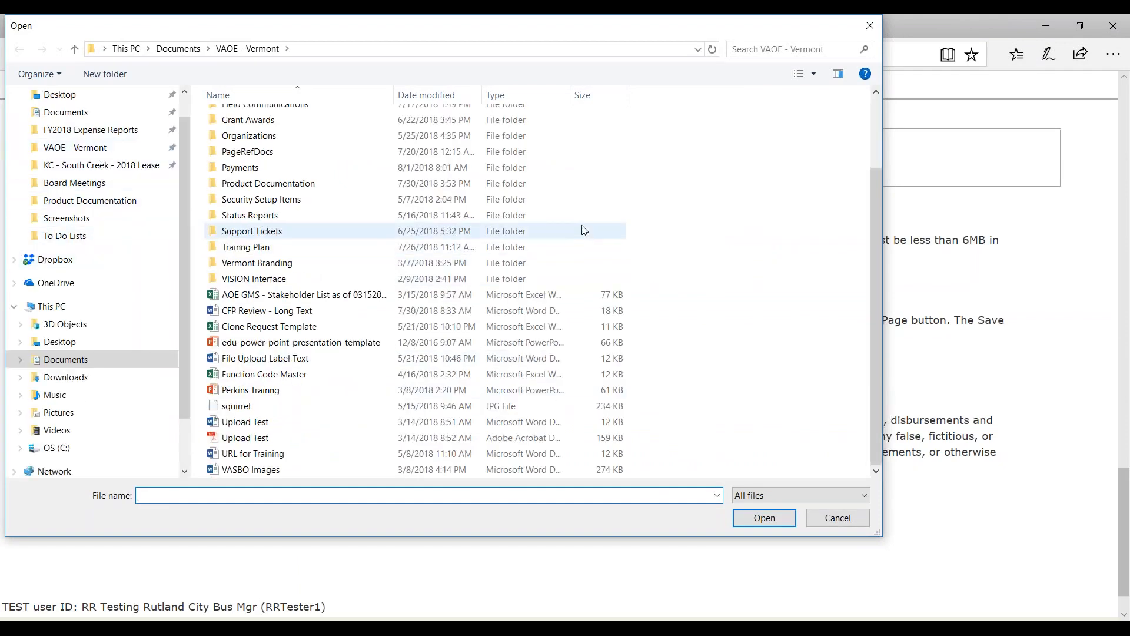
pyautogui.click(230, 441)
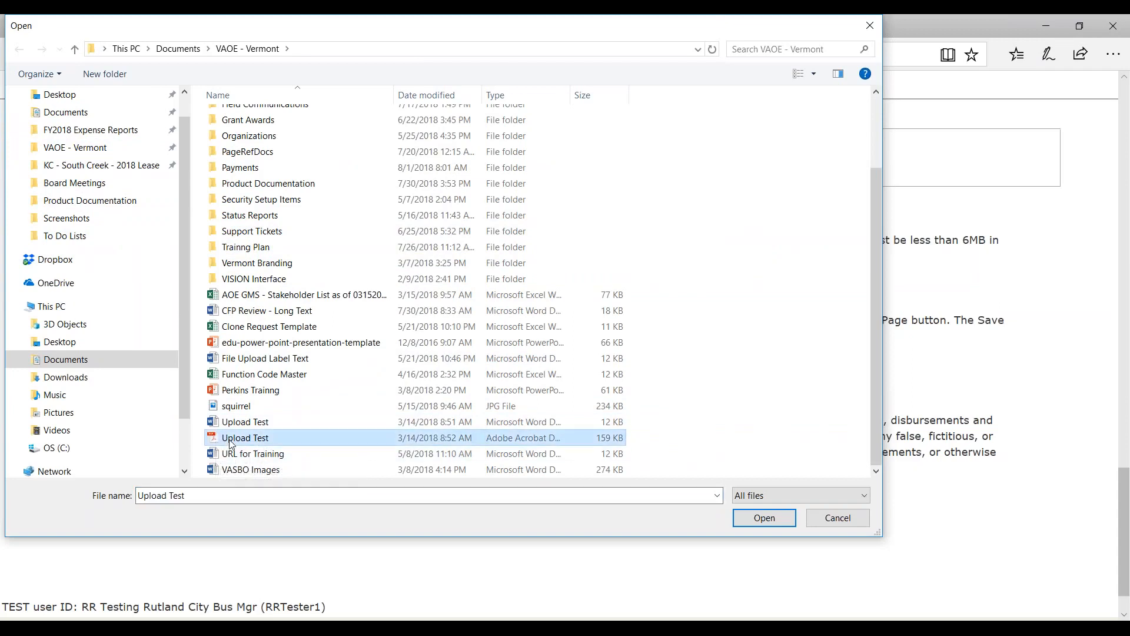
pyautogui.click(760, 518)
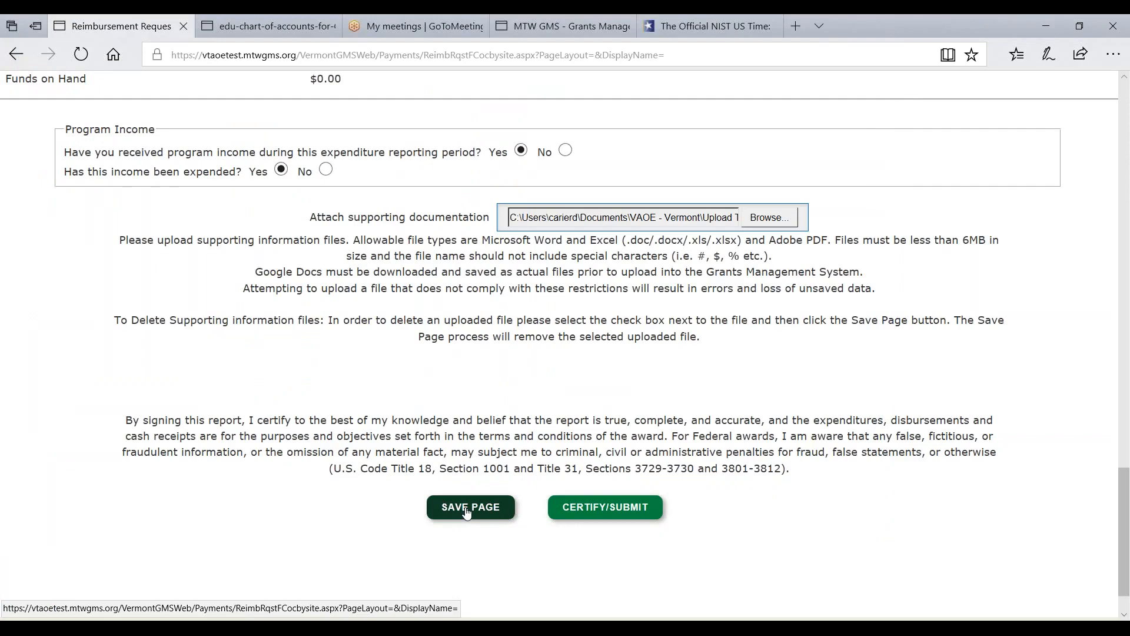
pyautogui.scroll(-1, 467, 512)
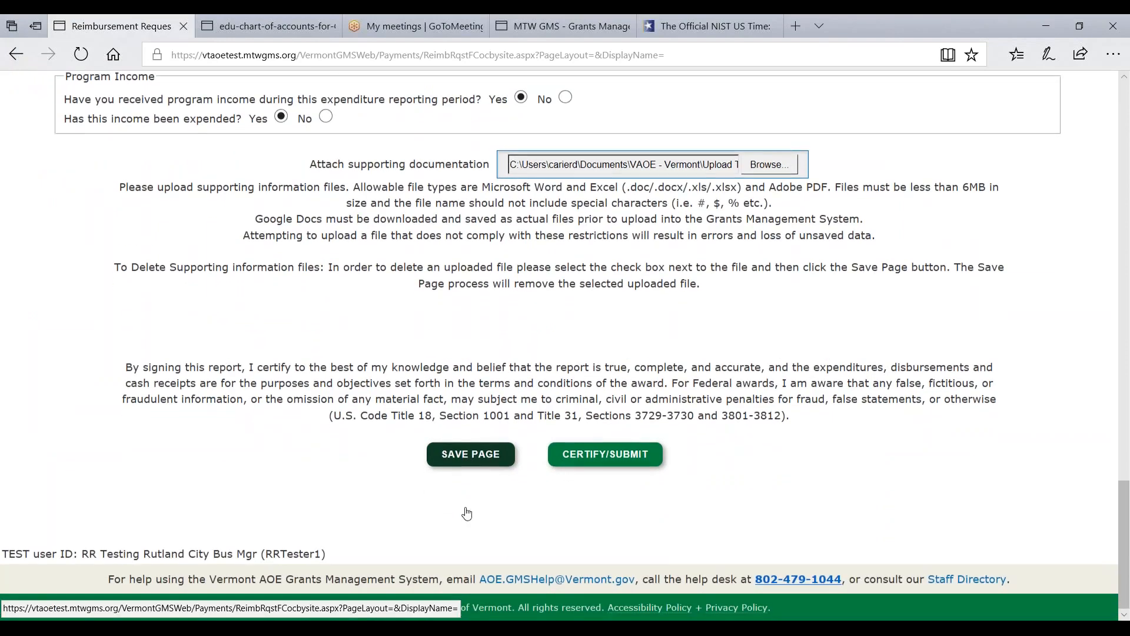
pyautogui.click(494, 454)
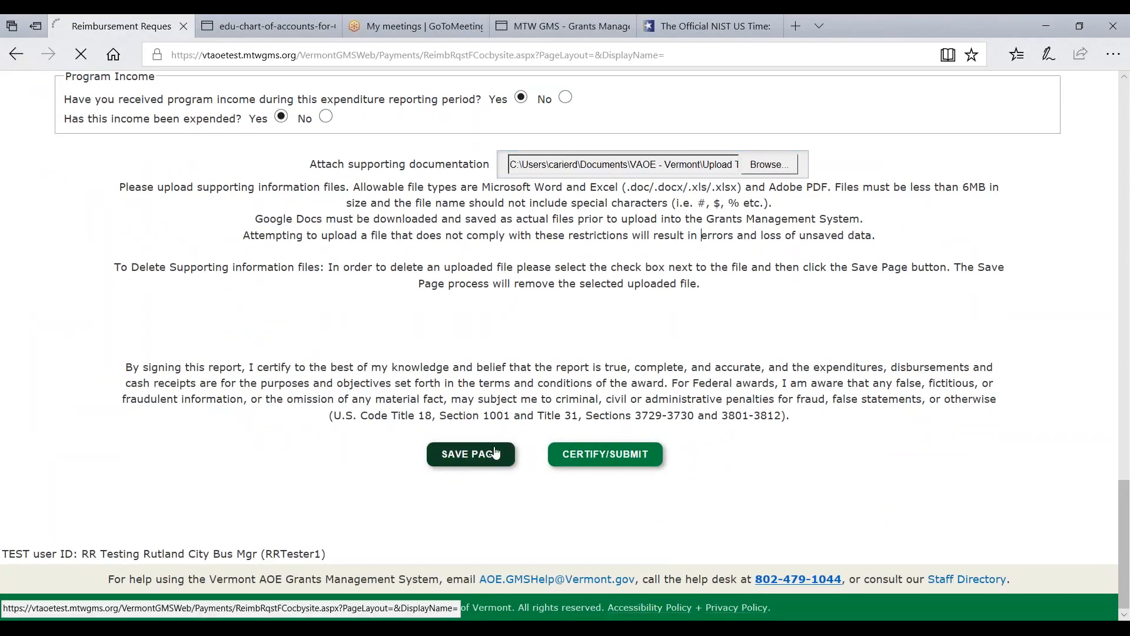
# - View the uploaded Upload Test.pdf from the previously attached documents and return to the reimbursement request
pyautogui.scroll(-20, 495, 354)
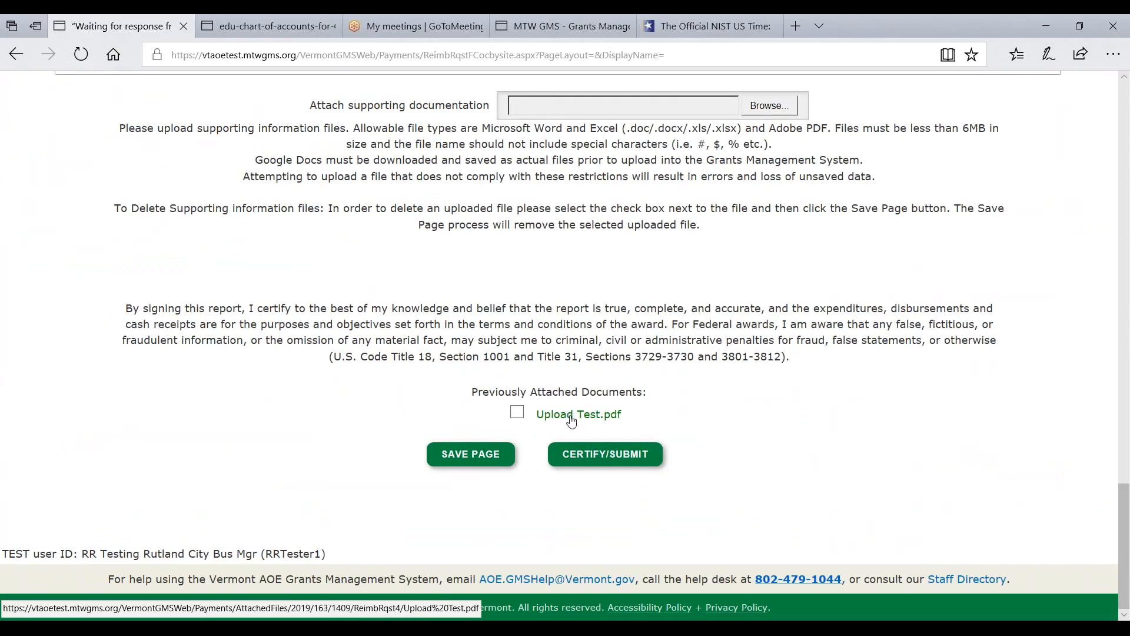
pyautogui.click(570, 416)
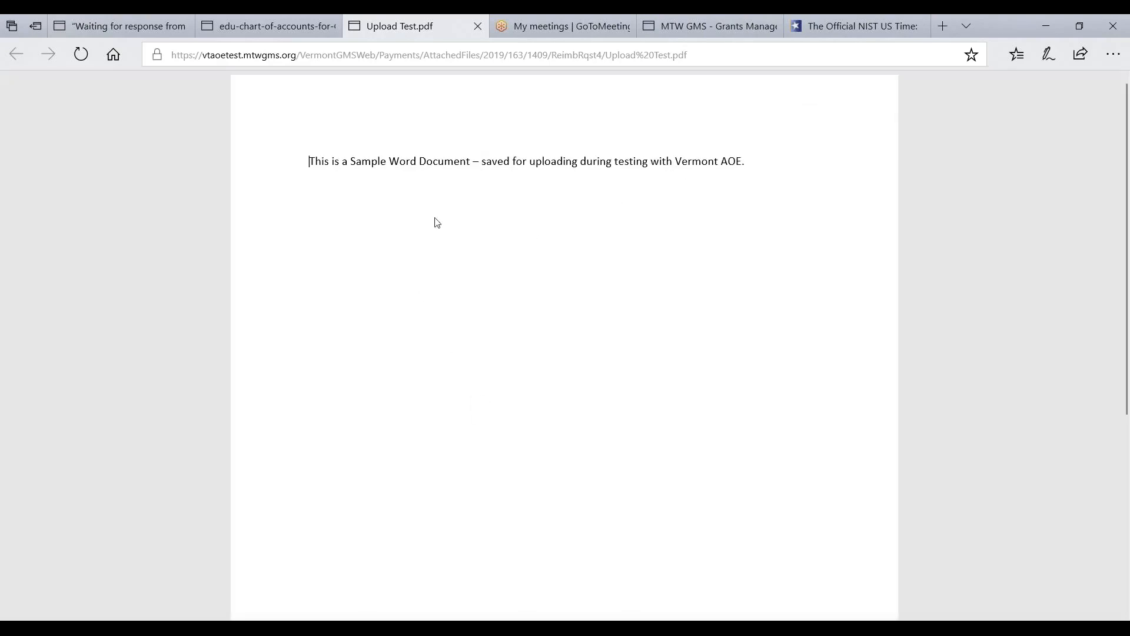
pyautogui.click(111, 27)
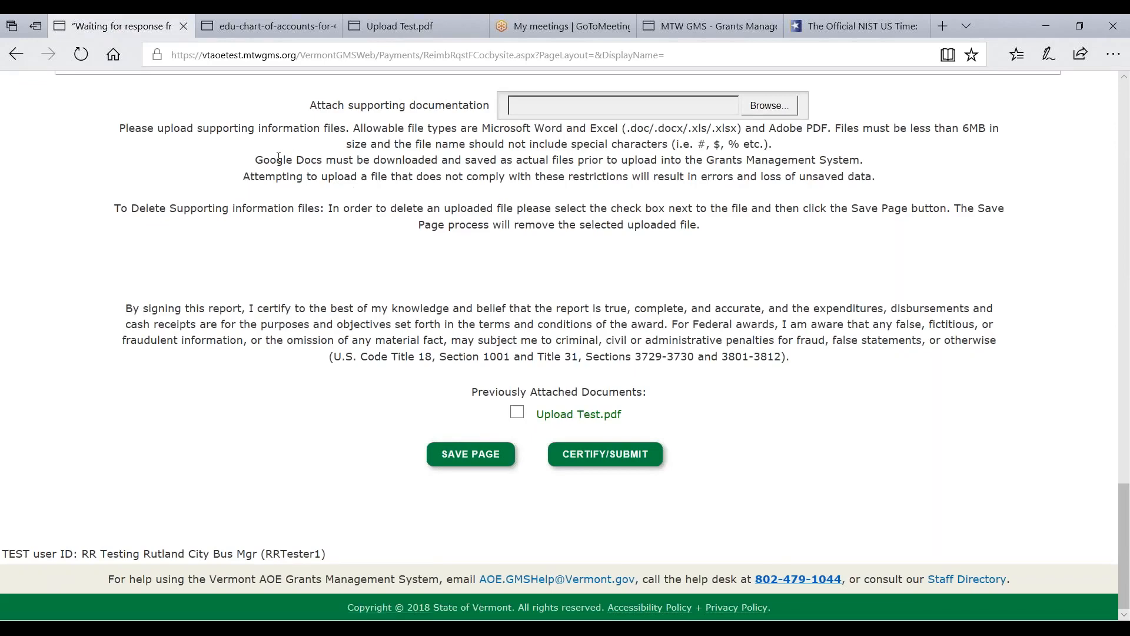
# - Delete Upload Test.pdf from the previously attached documents by marking it for removal and saving the page
pyautogui.scroll(2, 282, 158)
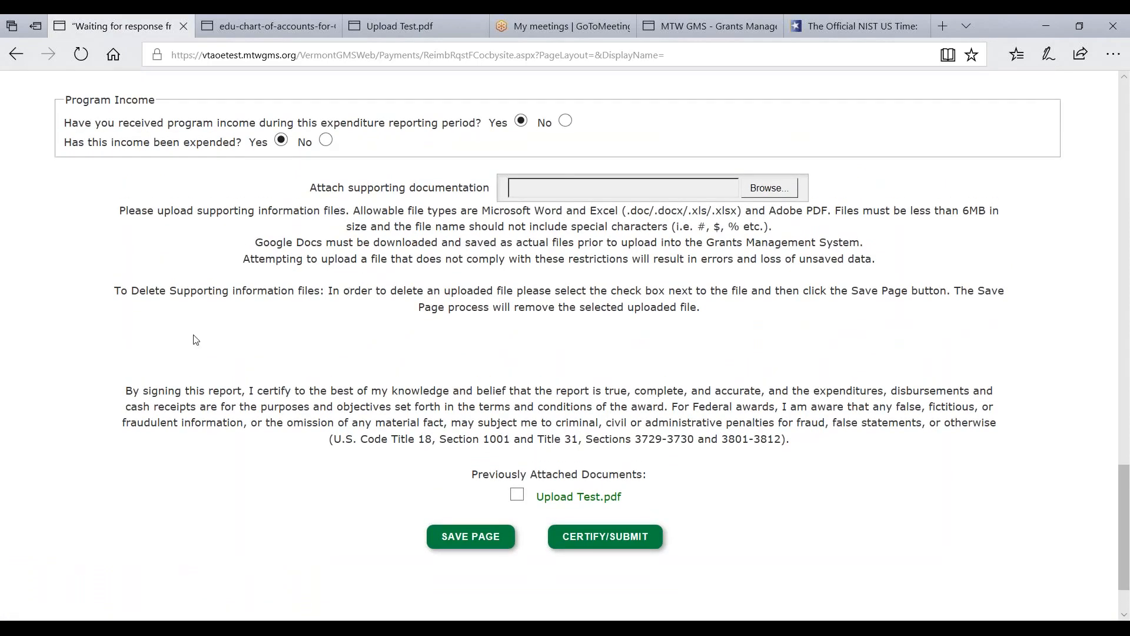
pyautogui.moveTo(114, 291); pyautogui.dragTo(765, 290)
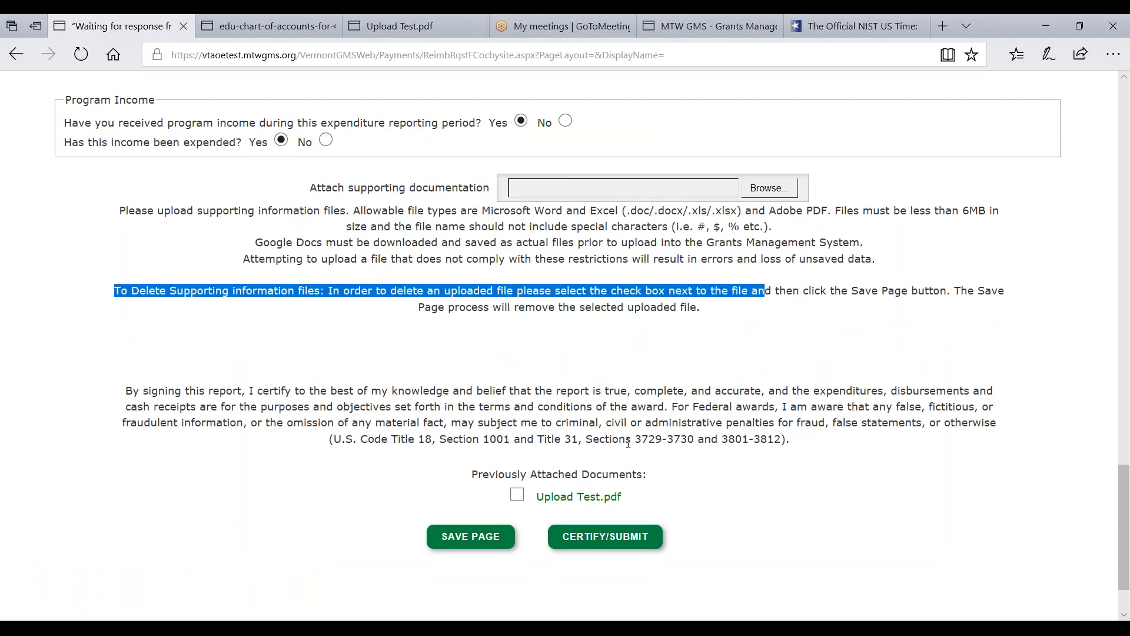
pyautogui.click(516, 495)
pyautogui.click(480, 540)
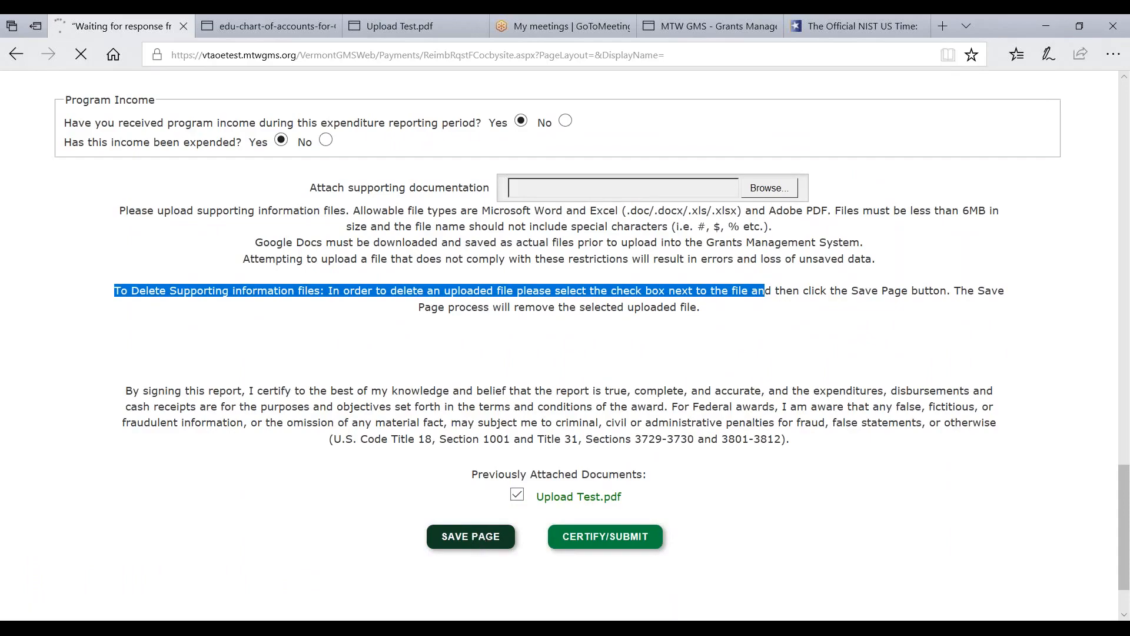
pyautogui.scroll(-8, 555, 296)
pyautogui.scroll(-15, 553, 306)
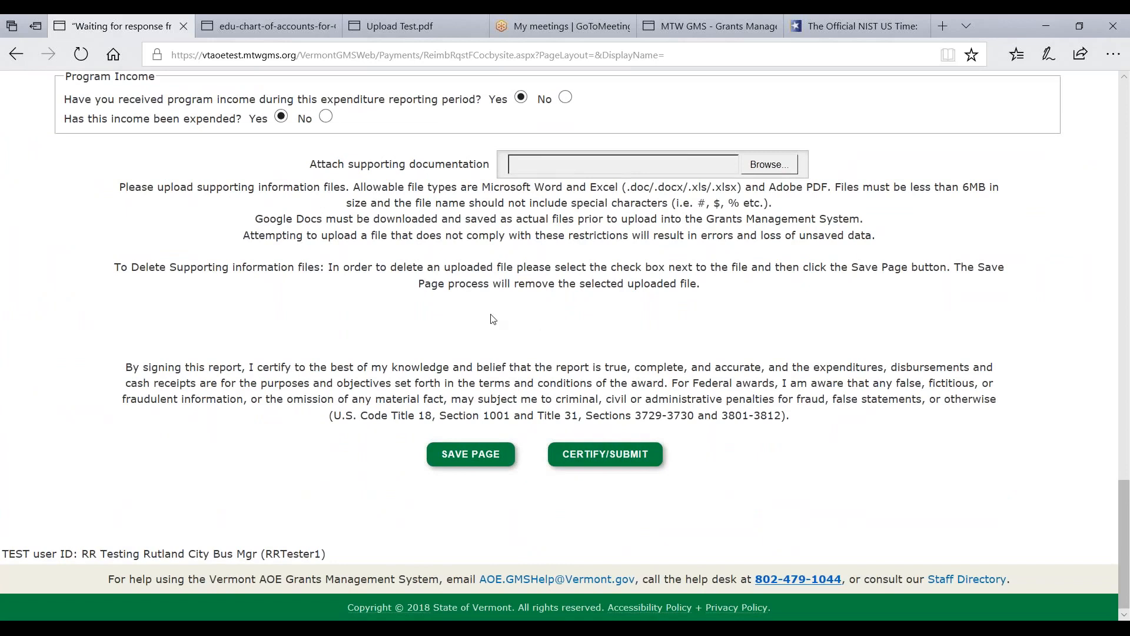
# - Read the instructions for deleting supporting files and the certification statement above the save and submit options
pyautogui.moveTo(114, 266); pyautogui.dragTo(701, 284)
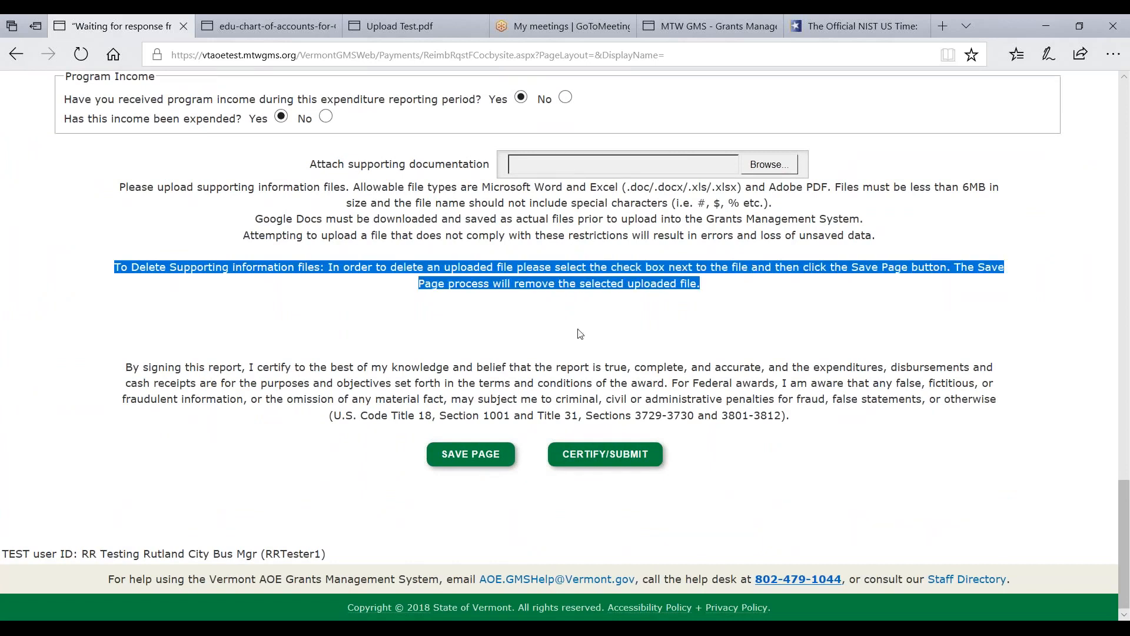
pyautogui.moveTo(127, 367); pyautogui.dragTo(871, 435)
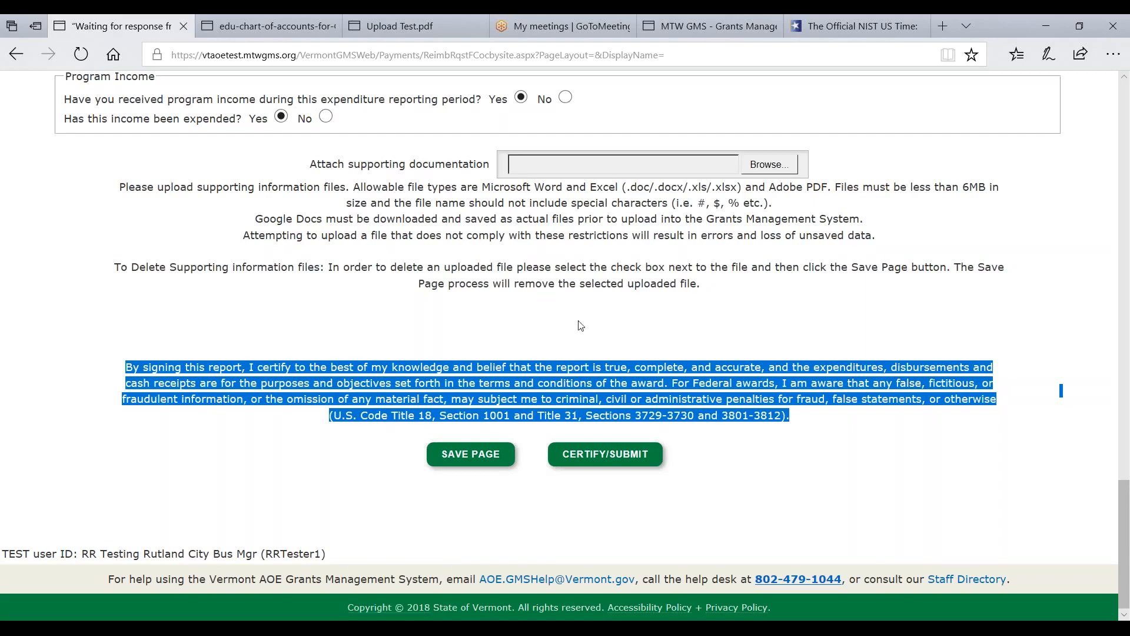
pyautogui.click(576, 302)
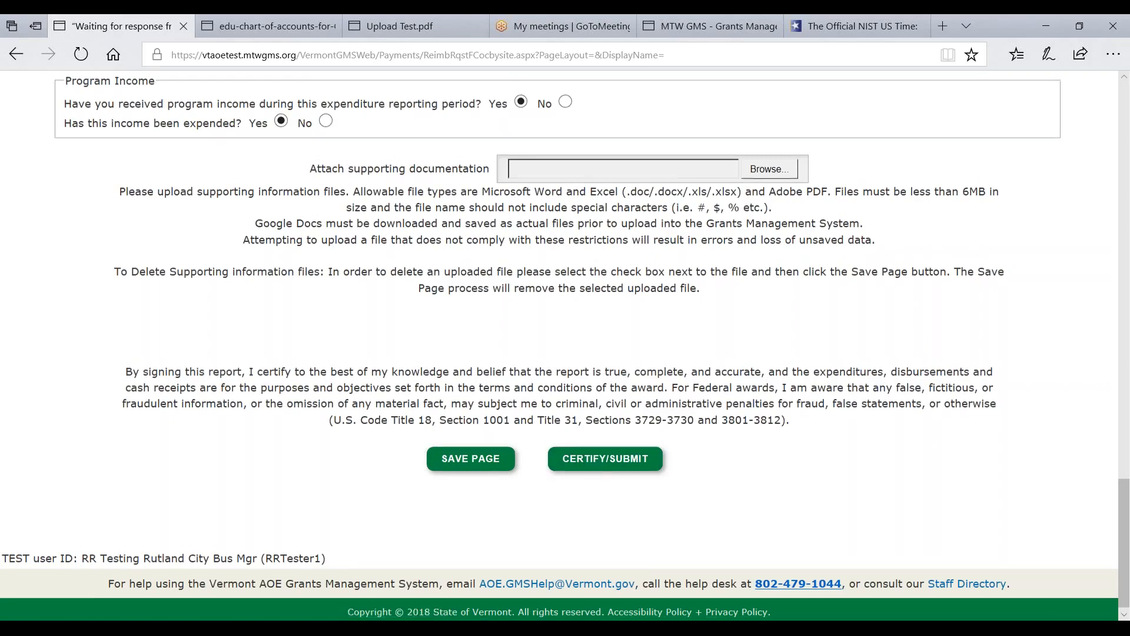
# - Examine the Final Approved Budget and Amount Remaining of the 100-Personal Services Salaries line
pyautogui.scroll(10, 531, 379)
pyautogui.scroll(8, 531, 378)
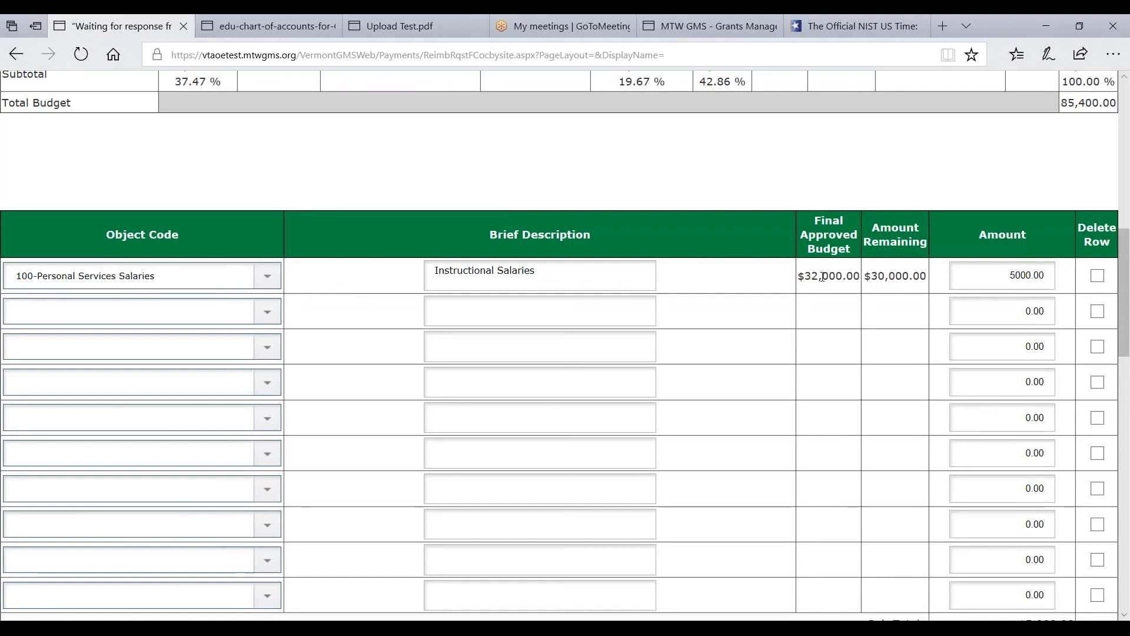
pyautogui.moveTo(804, 277); pyautogui.dragTo(864, 277)
pyautogui.scroll(2, 864, 278)
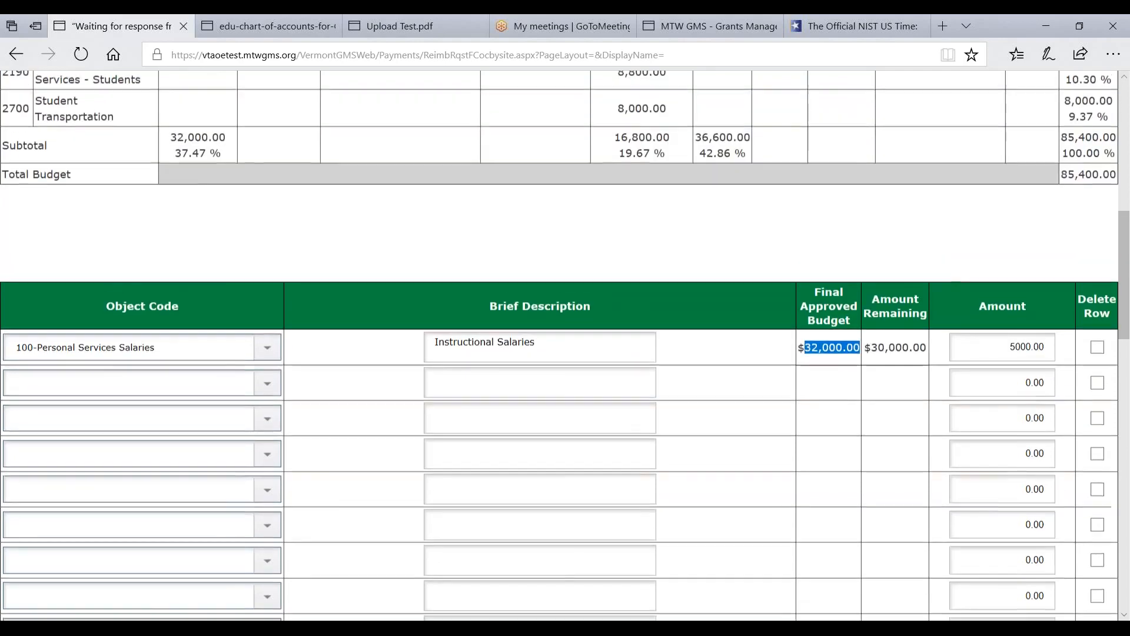
pyautogui.moveTo(872, 358); pyautogui.dragTo(928, 362)
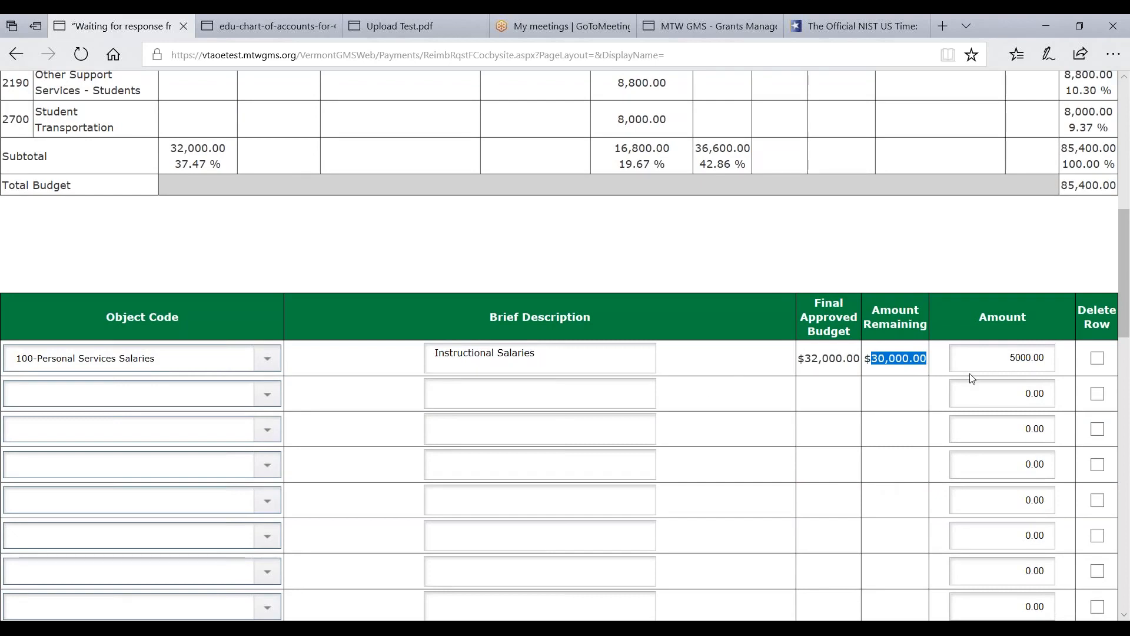
# - Set the Amount of the 100-Personal Services Salaries line to 35000.00
pyautogui.scroll(-2, 919, 389)
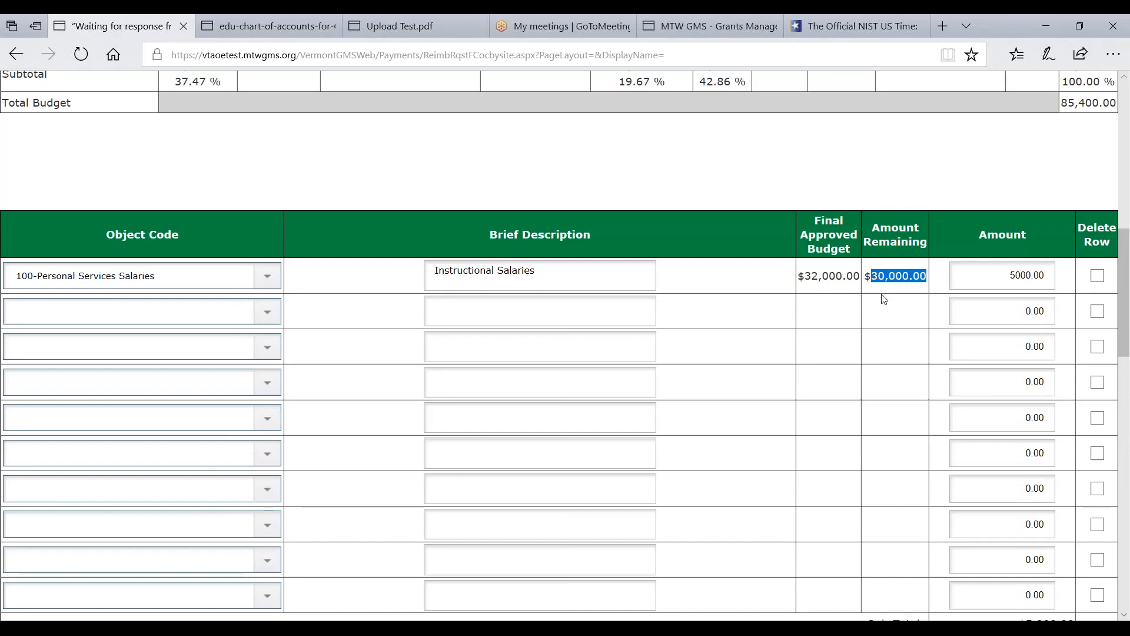
pyautogui.click(1005, 280)
pyautogui.click(990, 281)
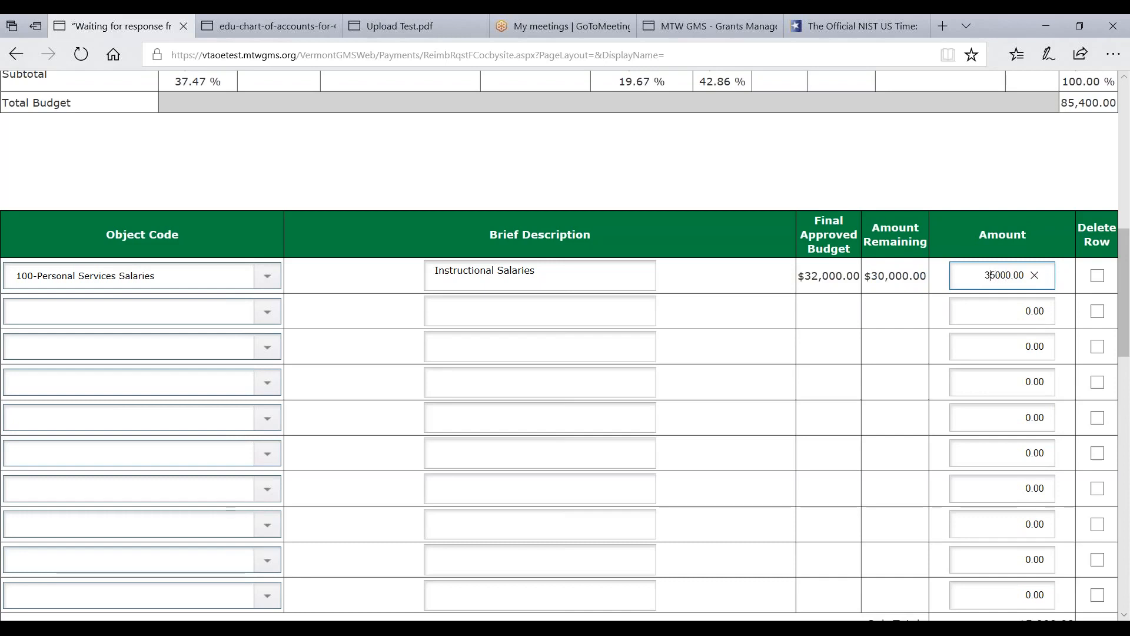
# - Use Calculator to multiply the salaries subtotal of 32,000 by 1.35, and close it
pyautogui.scroll(1, 672, 595)
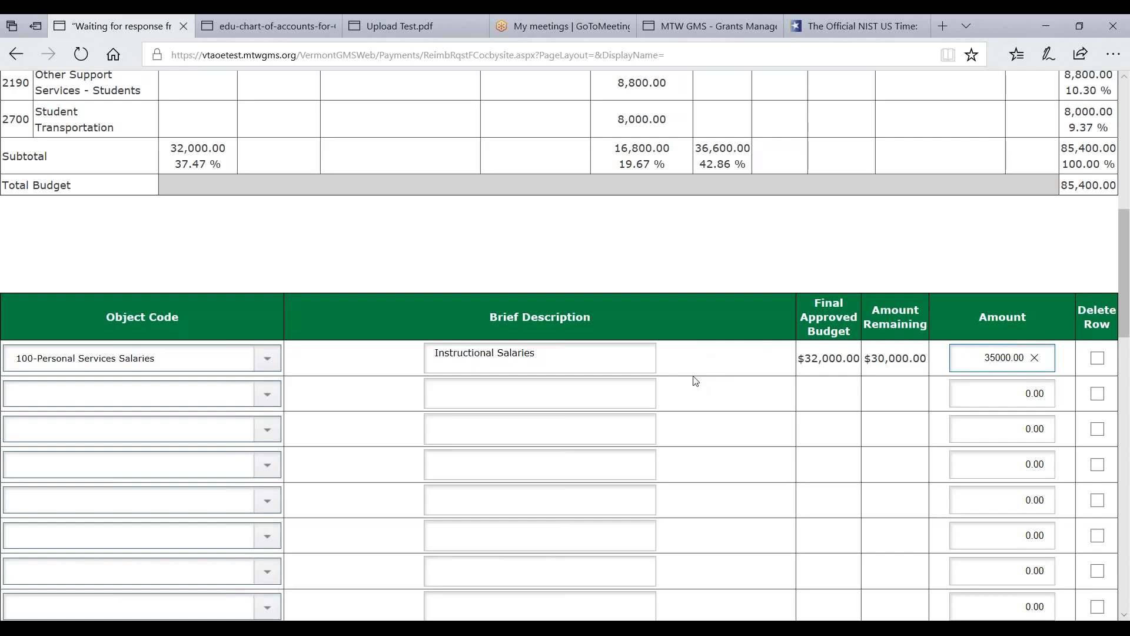
pyautogui.moveTo(170, 148); pyautogui.dragTo(232, 147)
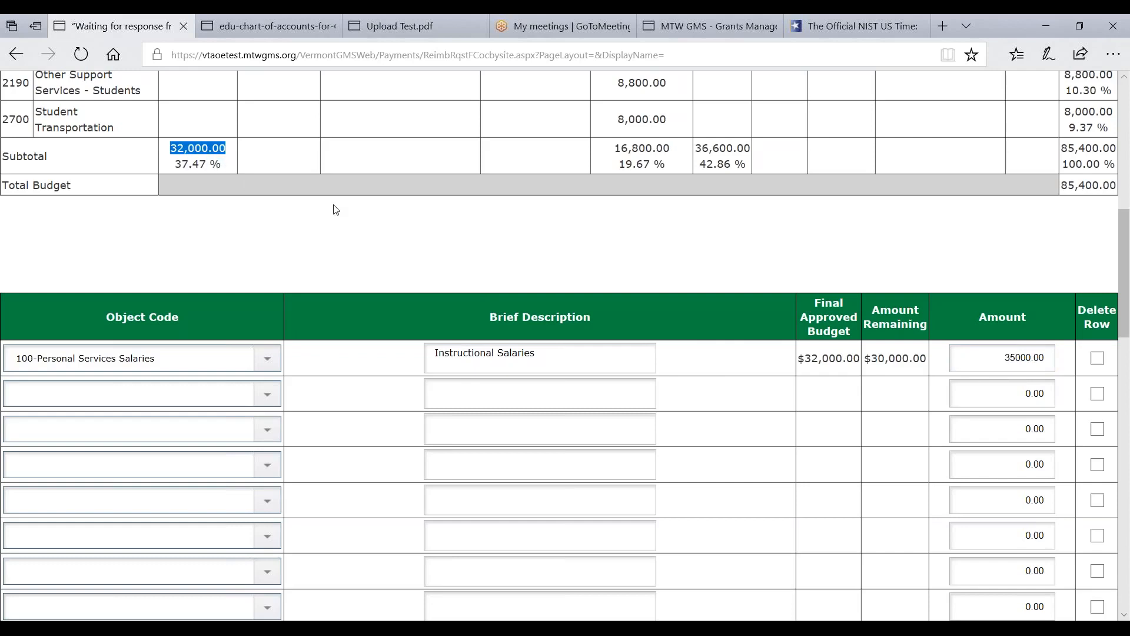
pyautogui.press('XF86Calculator')
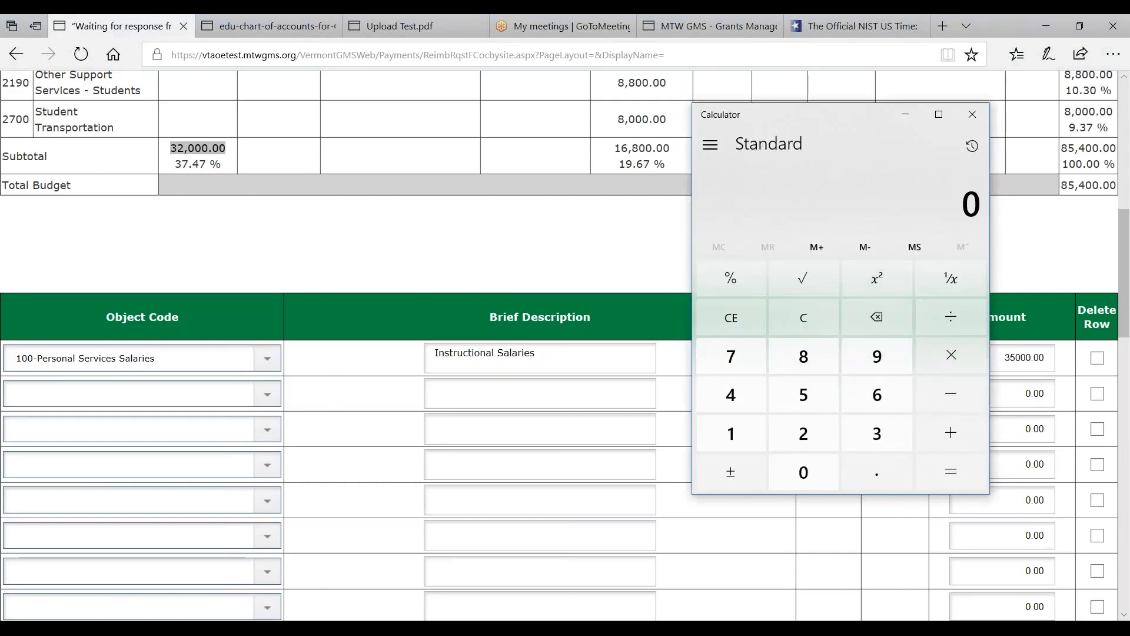
pyautogui.write('320000')
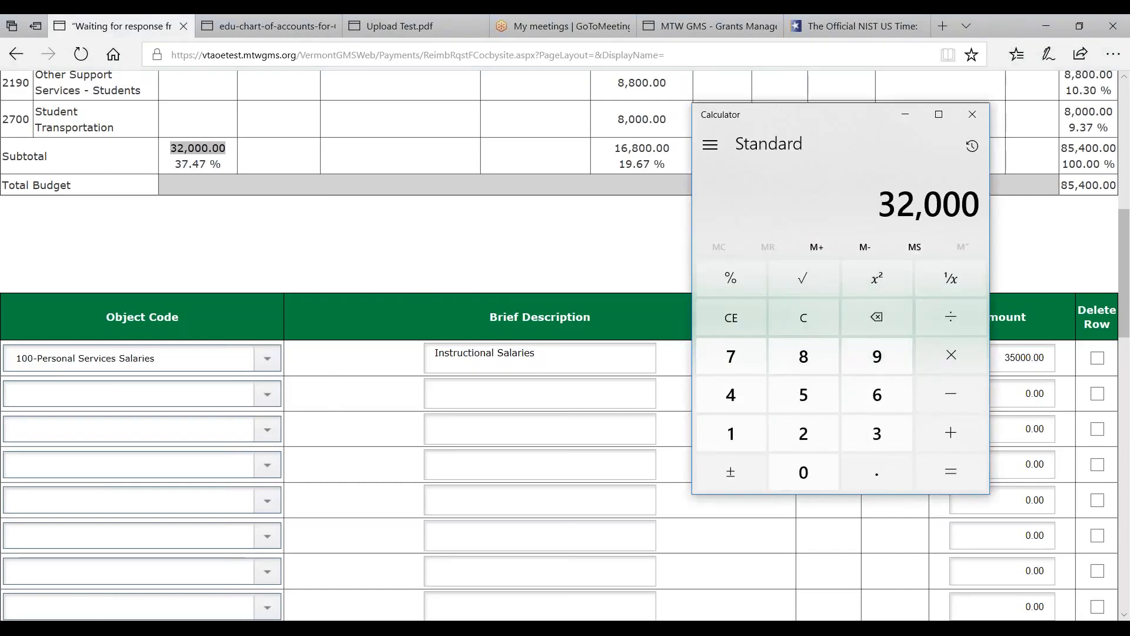
pyautogui.write('*1.35')
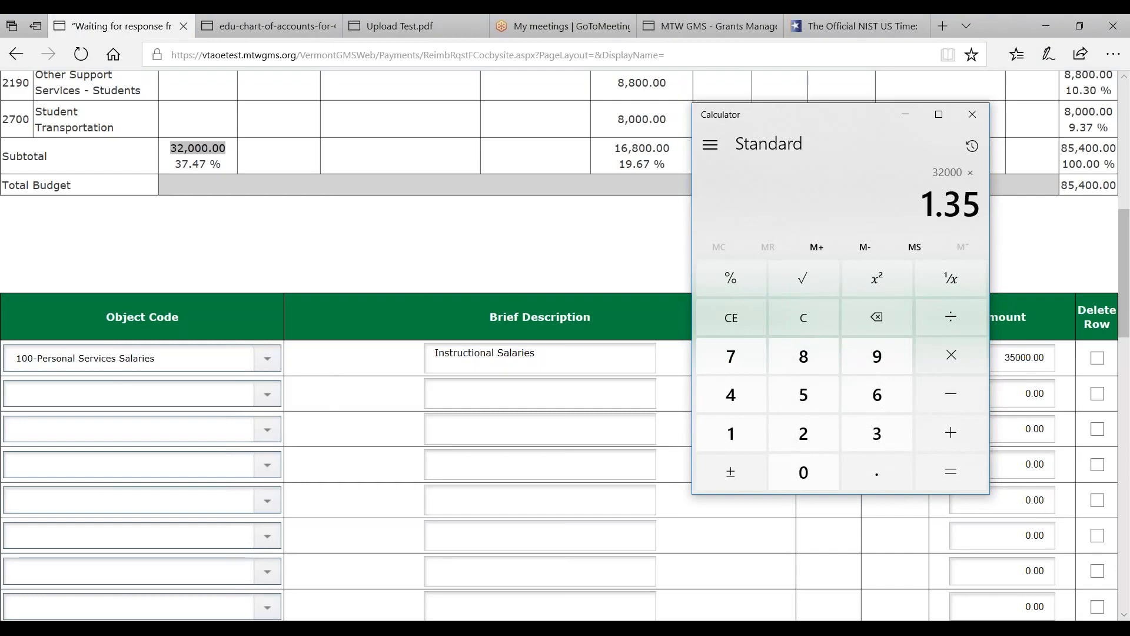
pyautogui.press('Return')
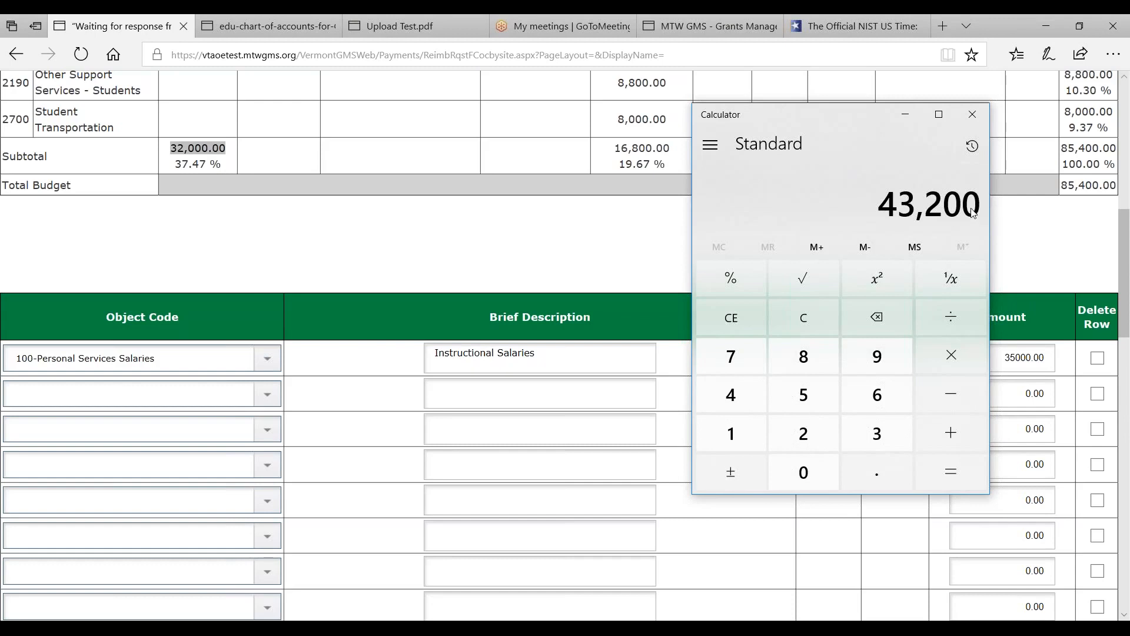
pyautogui.click(972, 116)
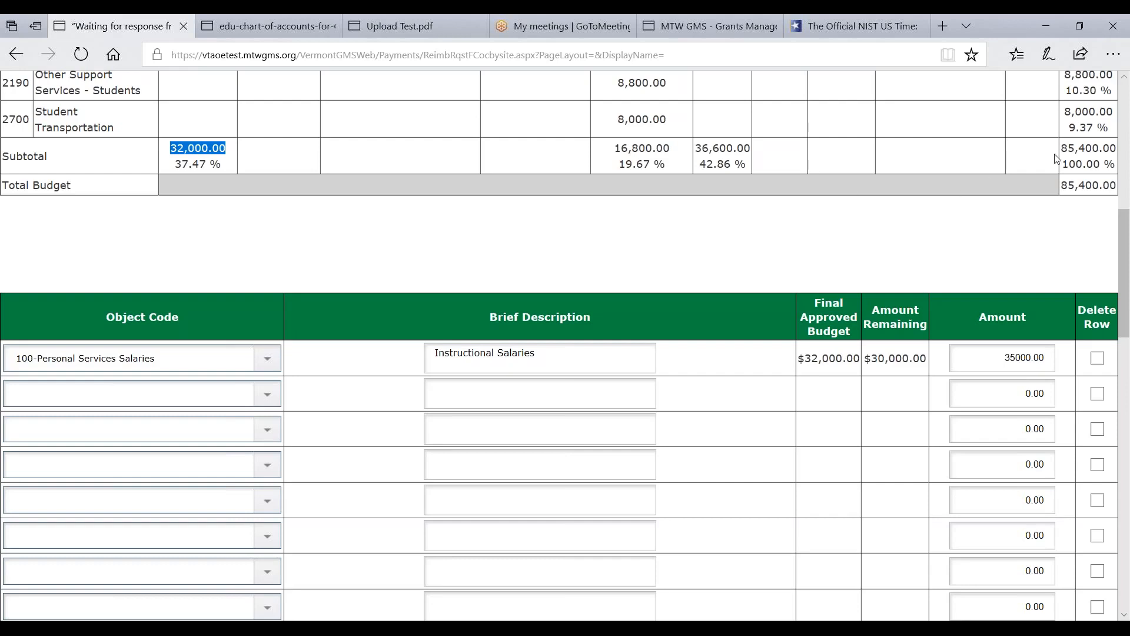
# - Review the Total Budget, the salaries line's Final Approved Budget, and the request's recap and program income sections
pyautogui.doubleClick(1065, 184)
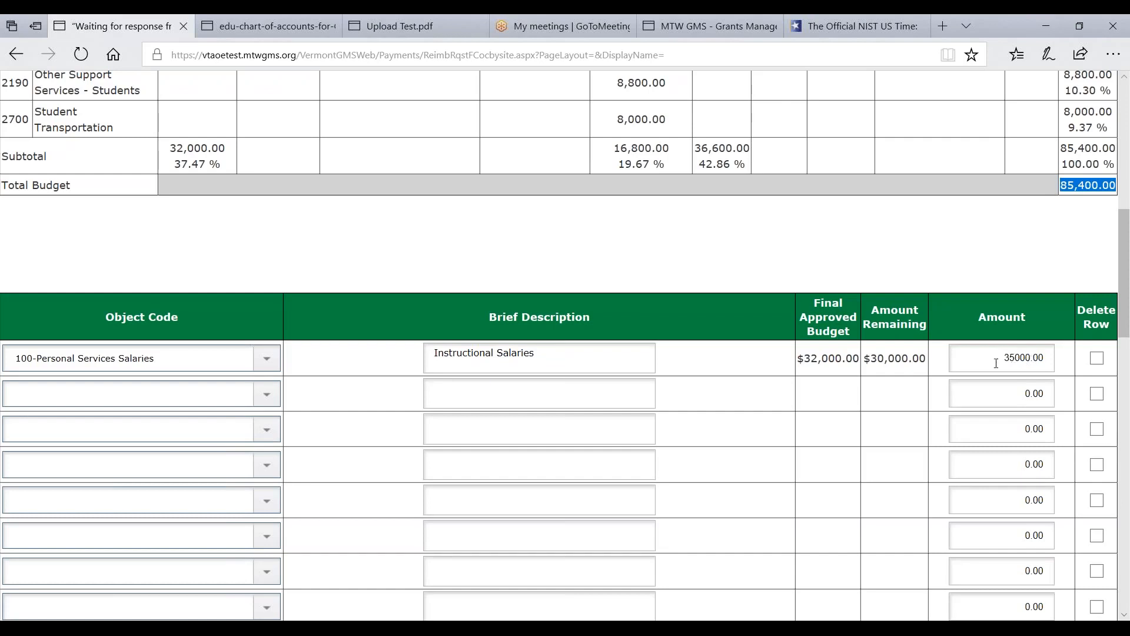
pyautogui.doubleClick(813, 359)
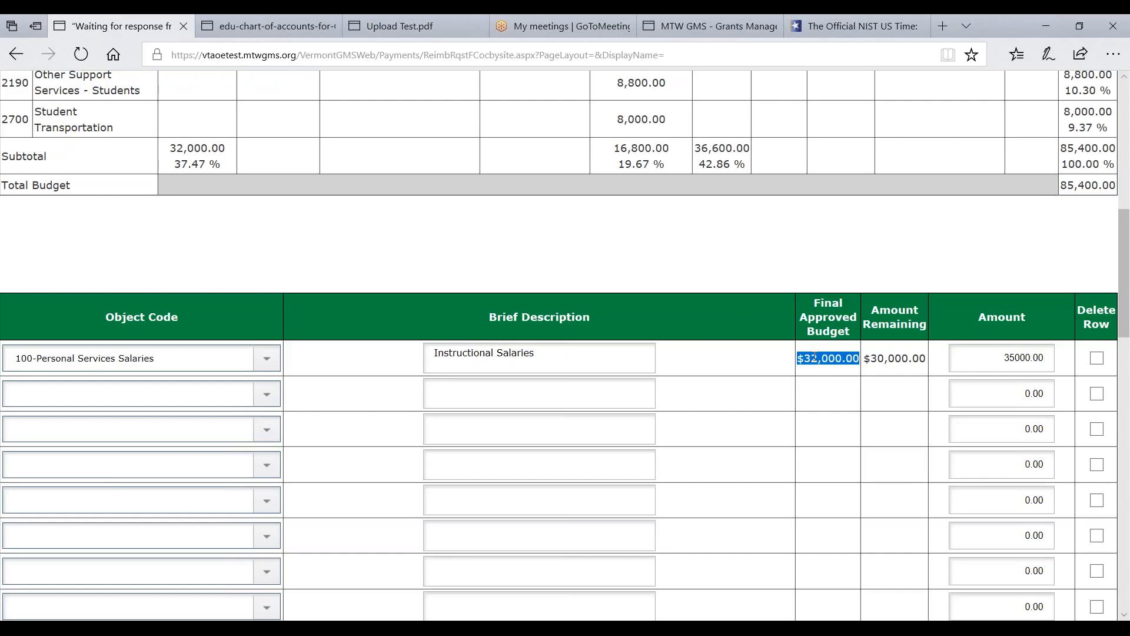
pyautogui.scroll(-4, 815, 357)
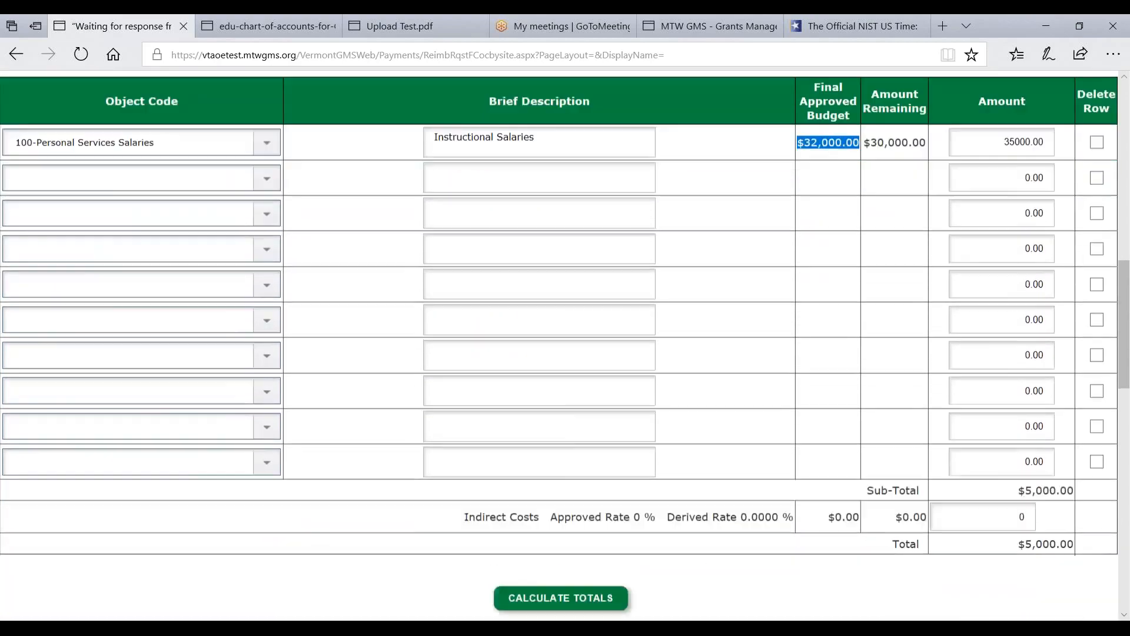
pyautogui.scroll(-8, 814, 357)
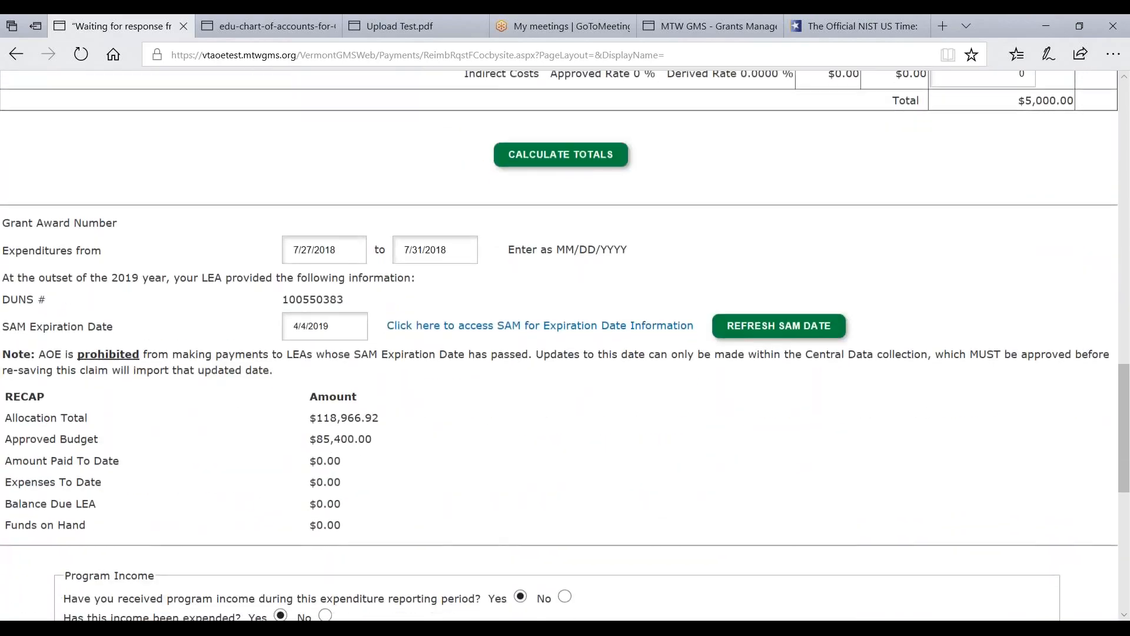
pyautogui.scroll(-3, 683, 442)
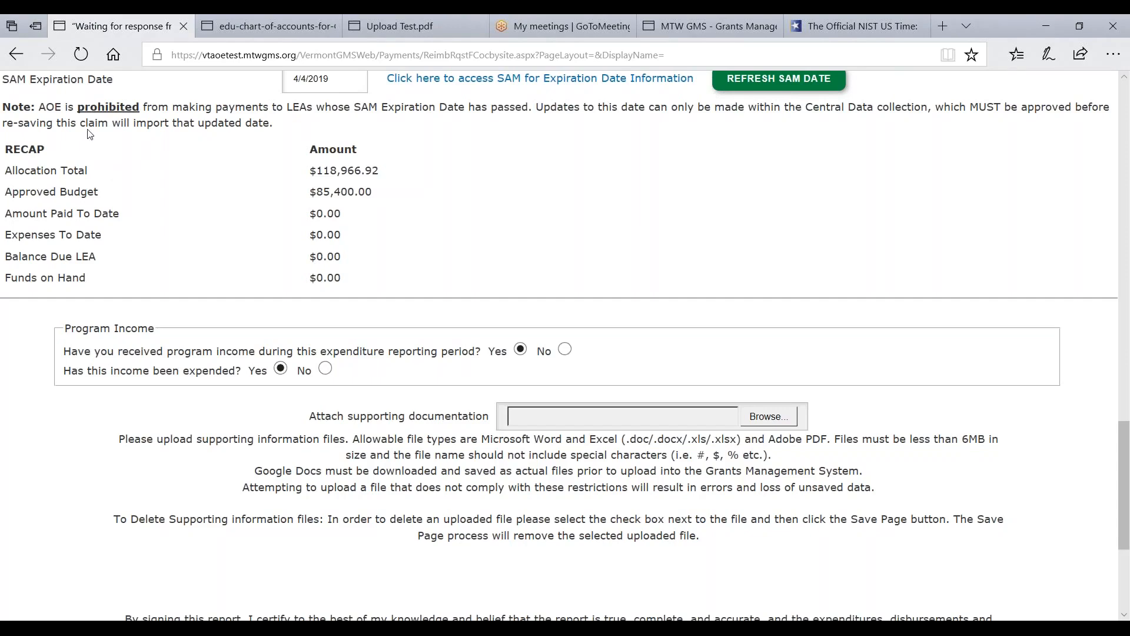
# - Close the Upload Test, NIST time and unresponsive reimbursement request pages, leaving the request without keeping its changes
pyautogui.click(254, 26)
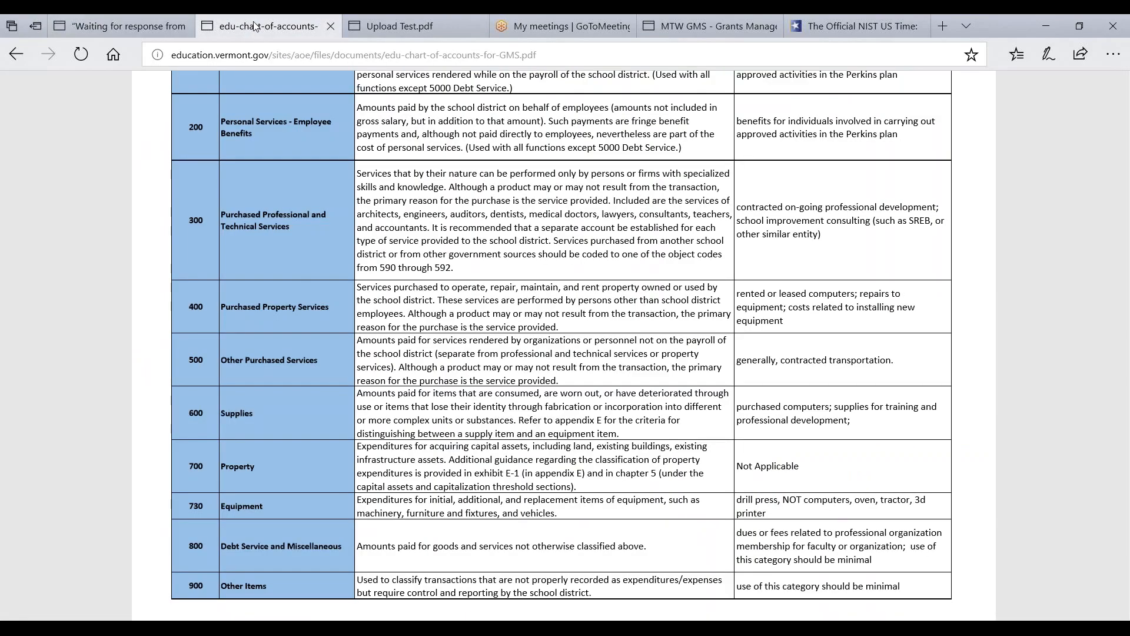
pyautogui.click(143, 30)
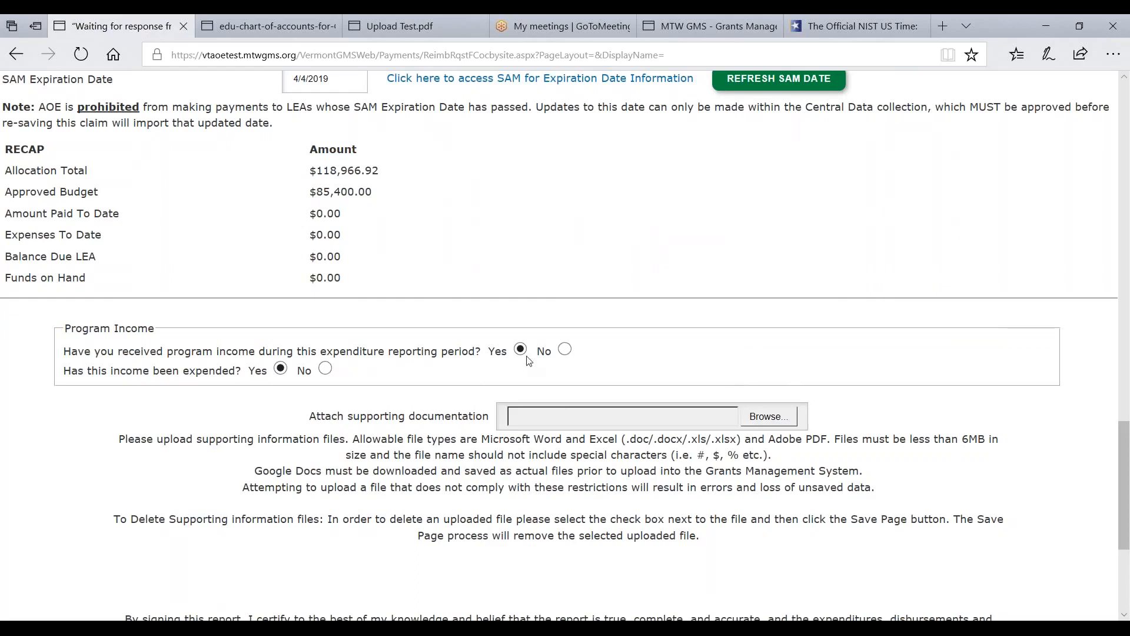
pyautogui.click(478, 27)
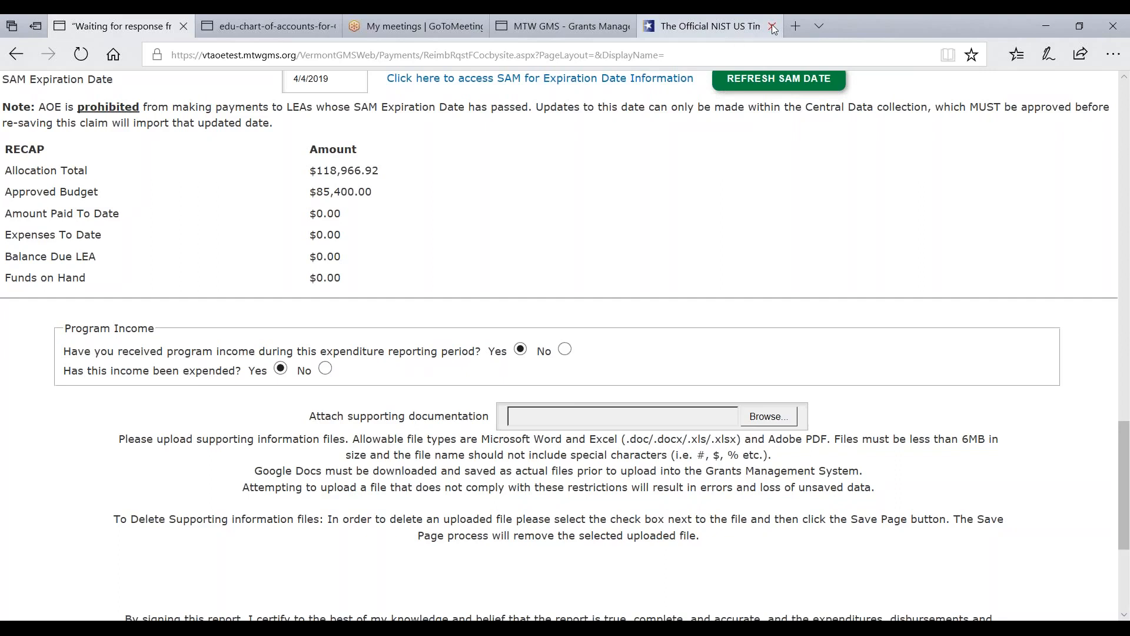
pyautogui.click(773, 26)
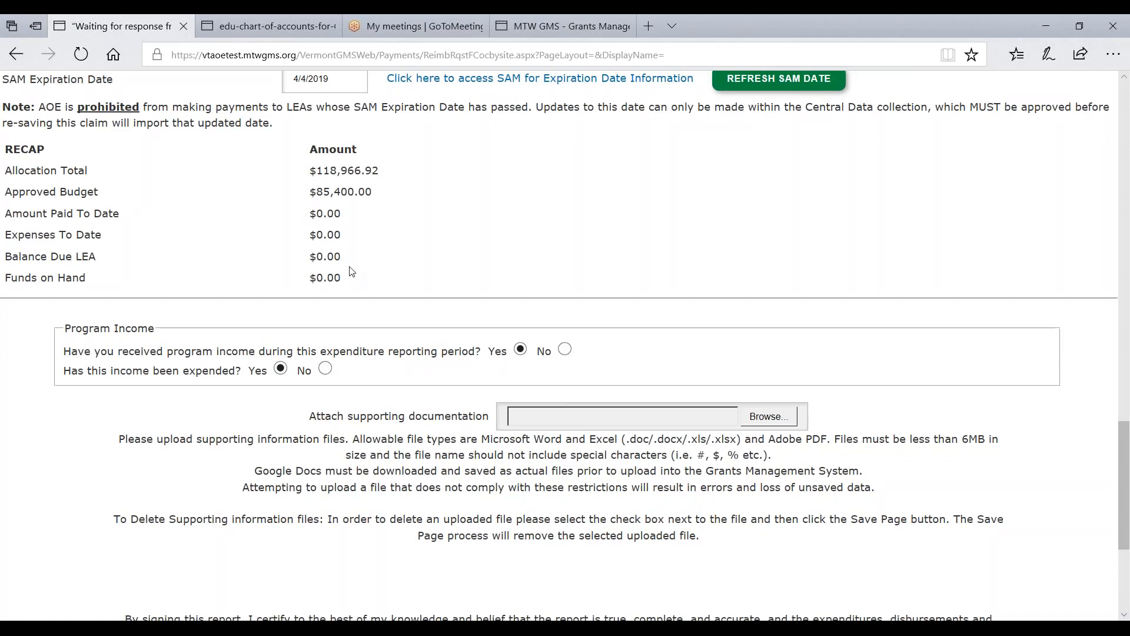
pyautogui.click(183, 26)
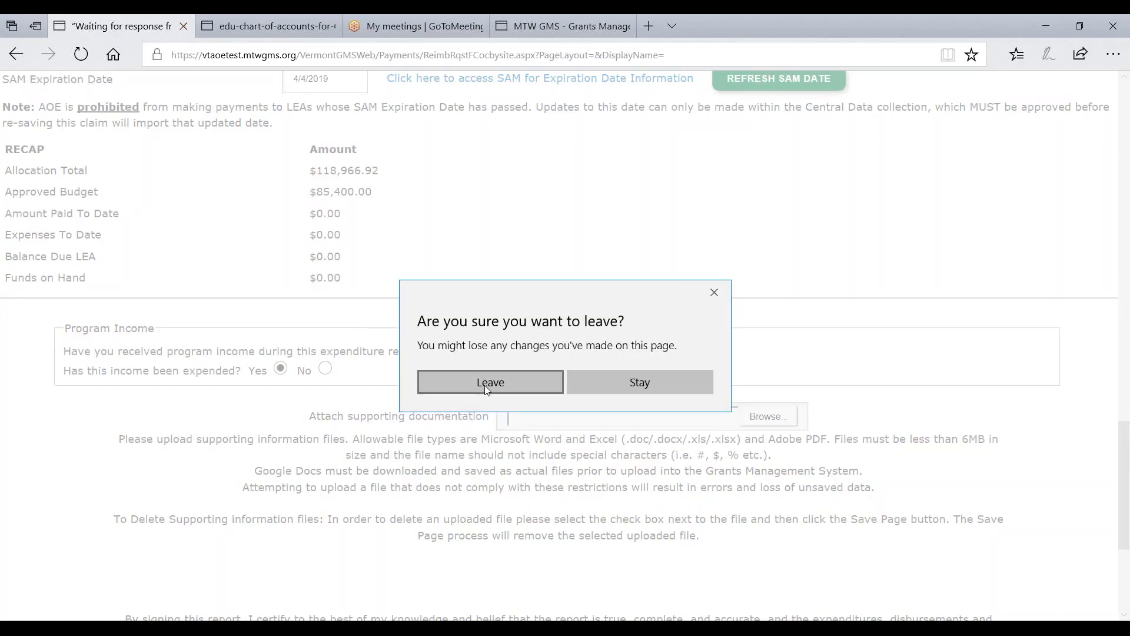
pyautogui.click(488, 383)
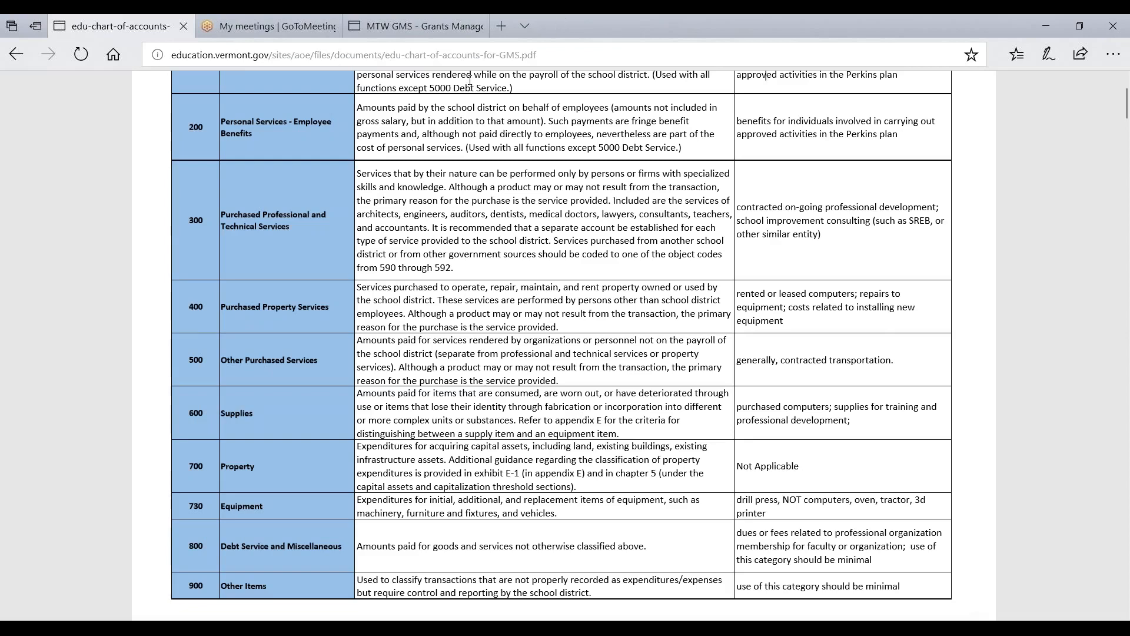
# - Open the saved VAOE - Test site in a new page and log on with the account username and password
pyautogui.click(501, 26)
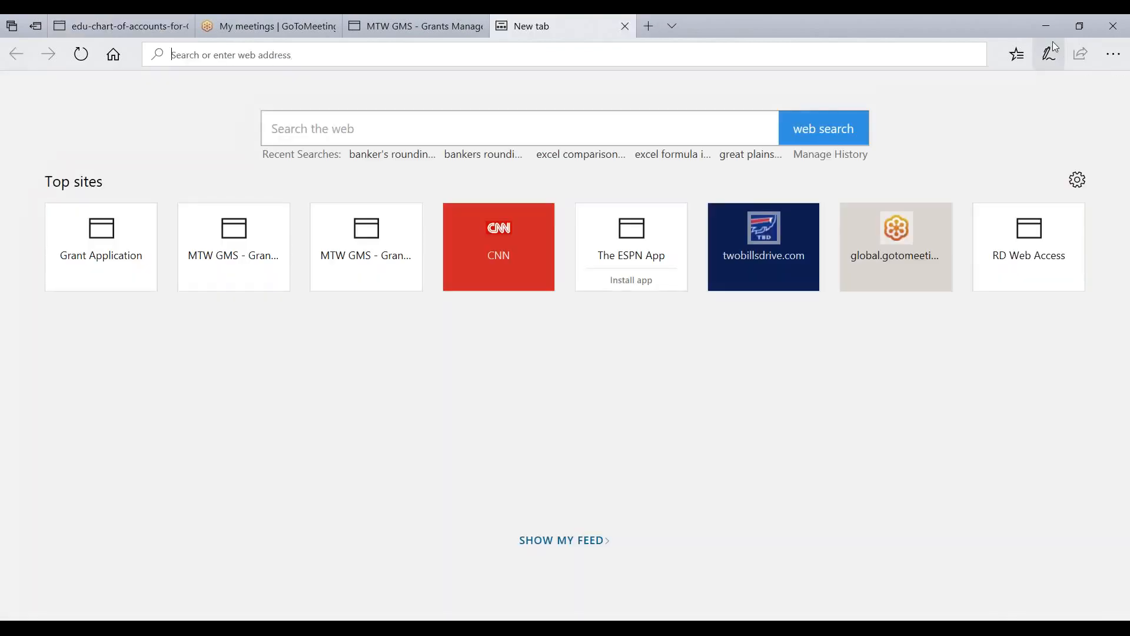
pyautogui.click(1018, 54)
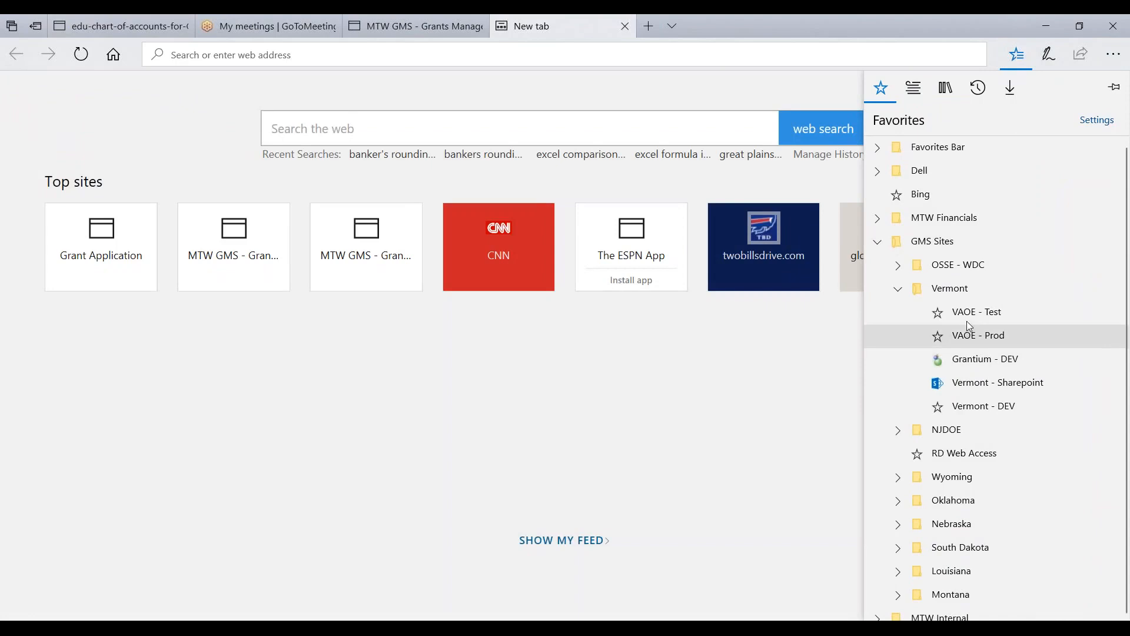
pyautogui.click(968, 313)
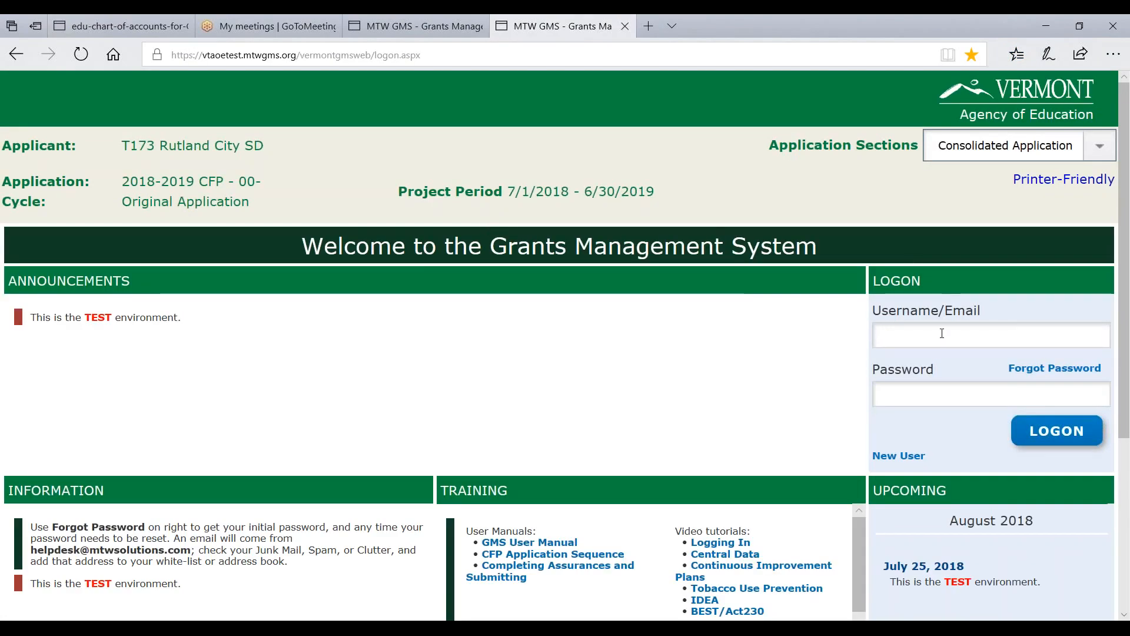
pyautogui.write('RRTester1')
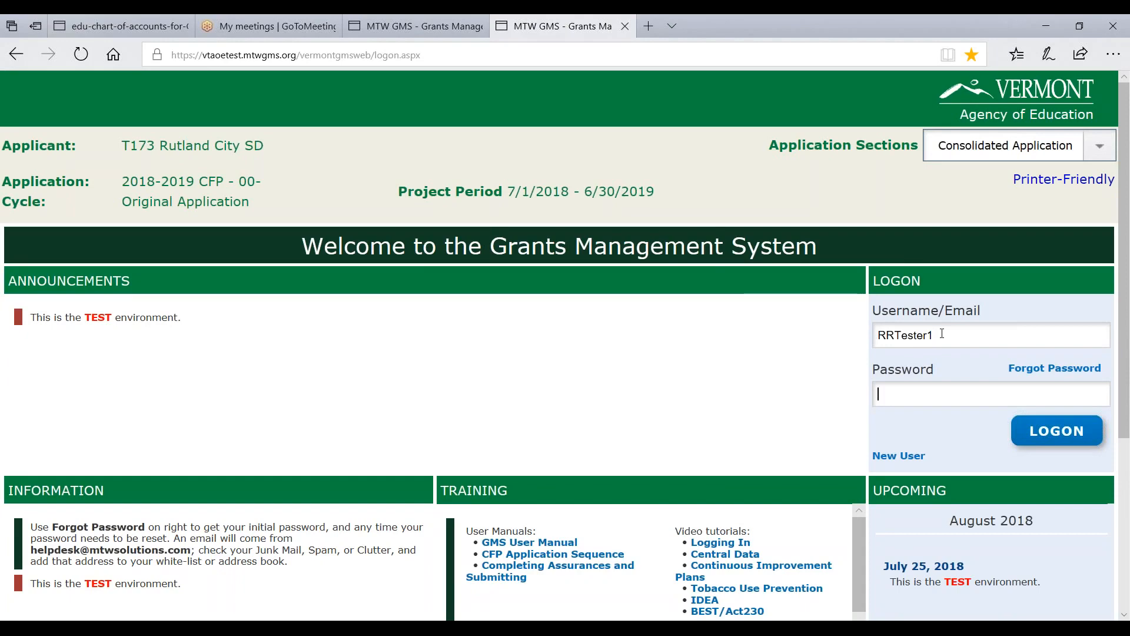
pyautogui.write('•••••••••')
pyautogui.press('Return')
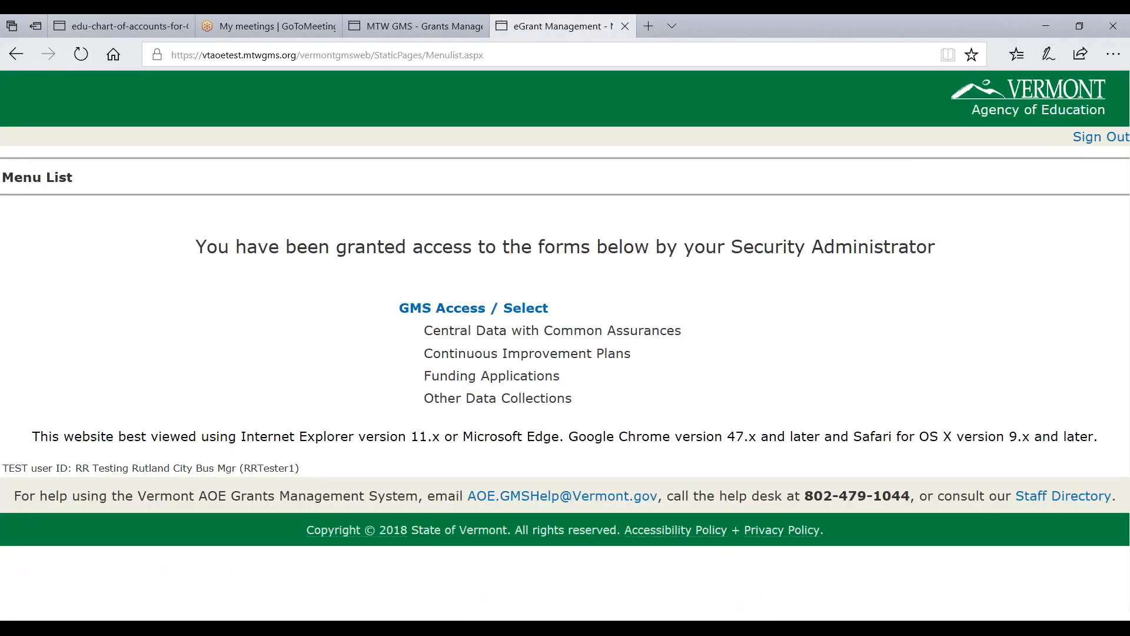
# - Open GMS Access / Select and choose Rutland City SD as the organization
pyautogui.click(451, 311)
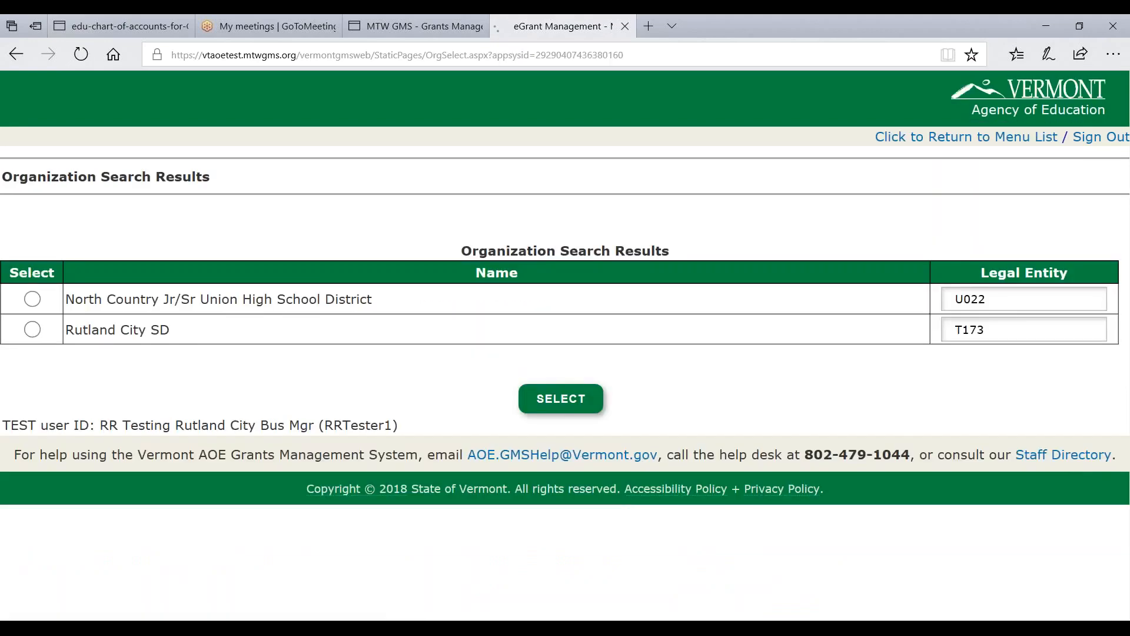
pyautogui.click(34, 329)
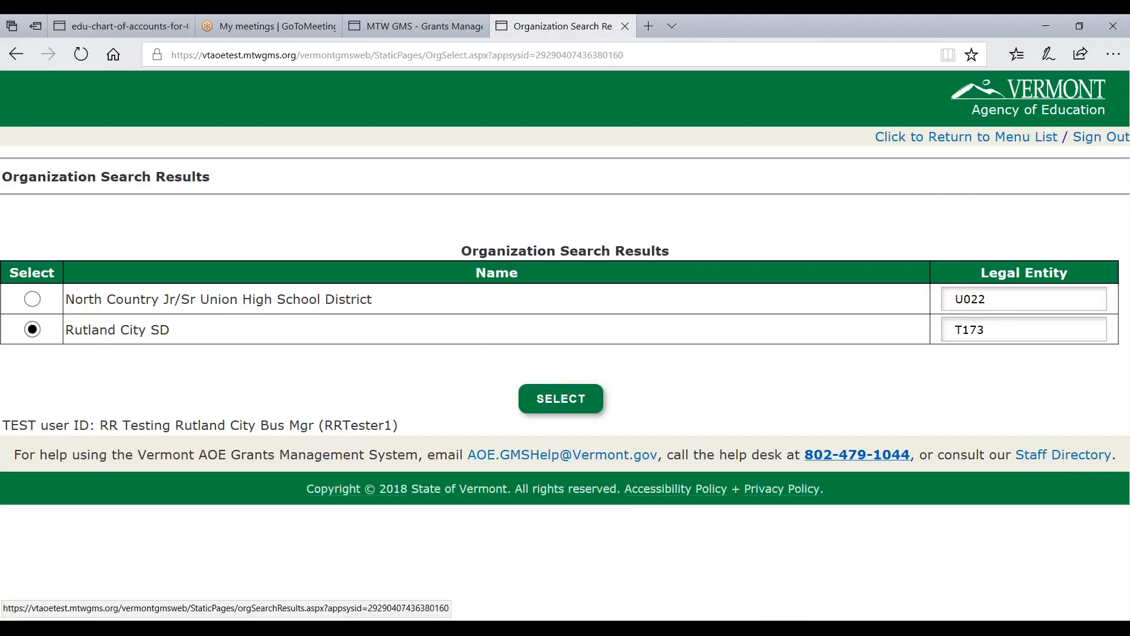
pyautogui.click(562, 406)
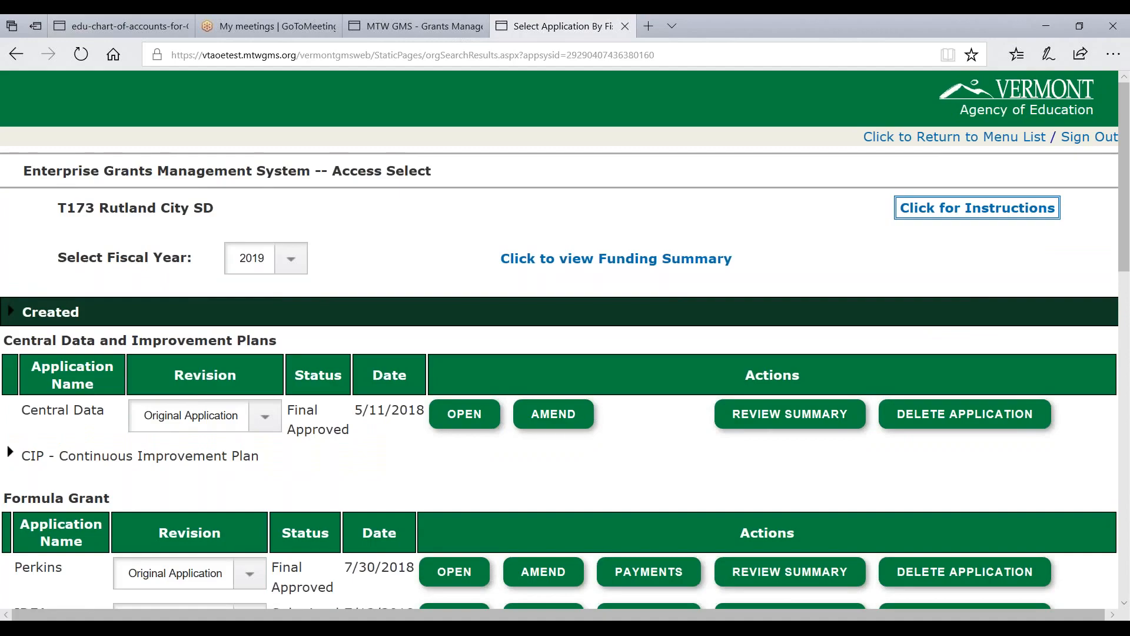
# - Open the Consolidated Federal Programs payments and view its reimbursement requests and closeout reports
pyautogui.scroll(-5, 245, 466)
pyautogui.scroll(-1, 245, 466)
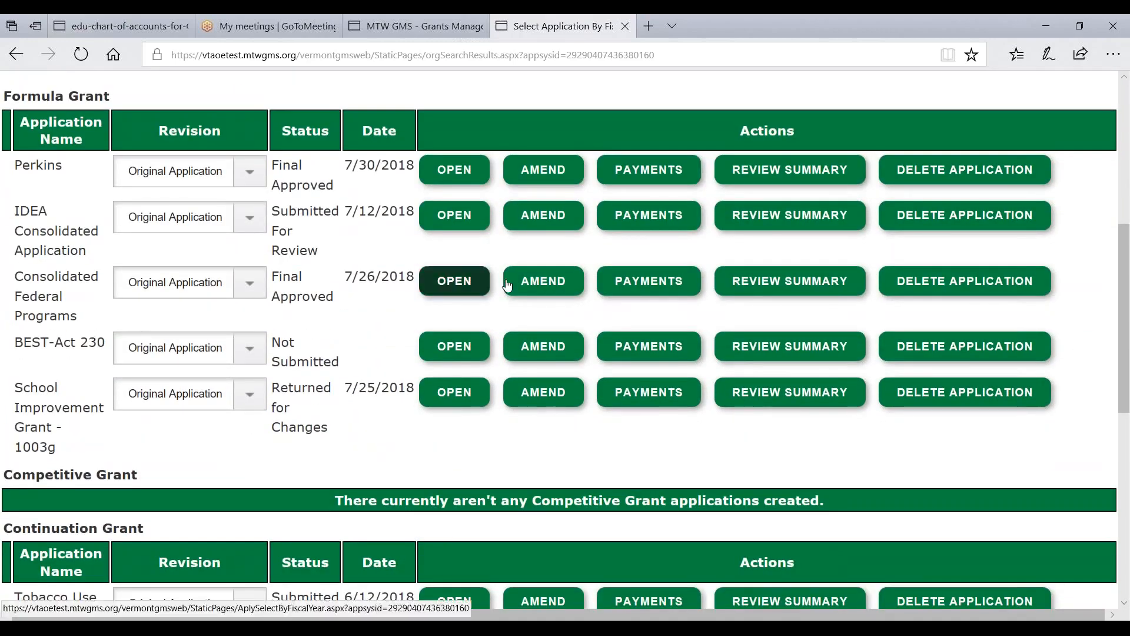
pyautogui.click(641, 280)
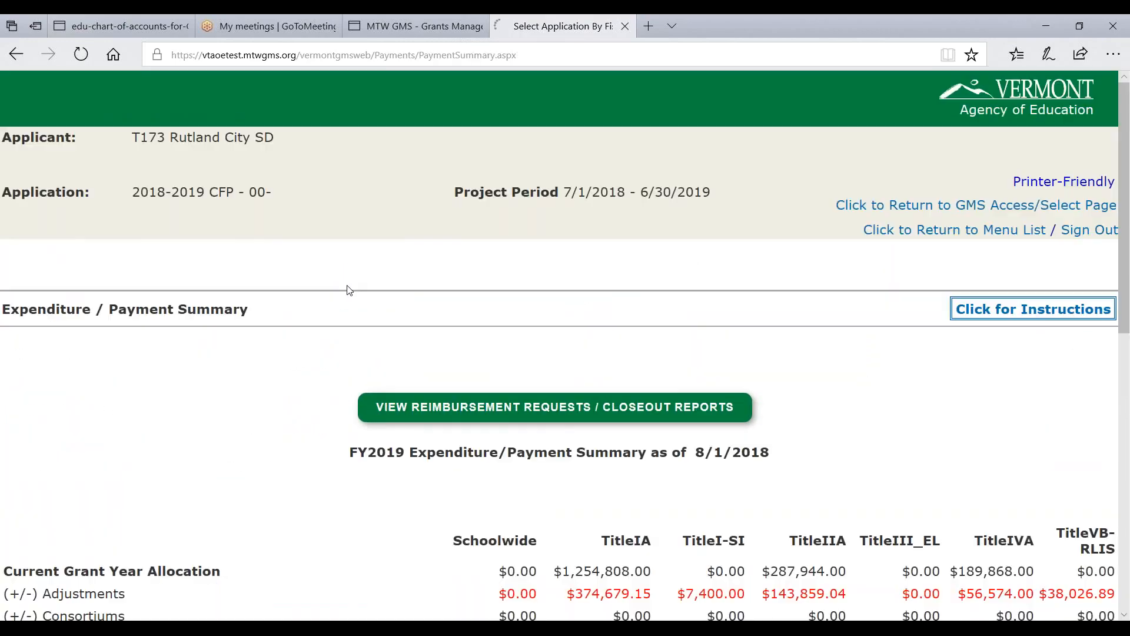
pyautogui.click(467, 412)
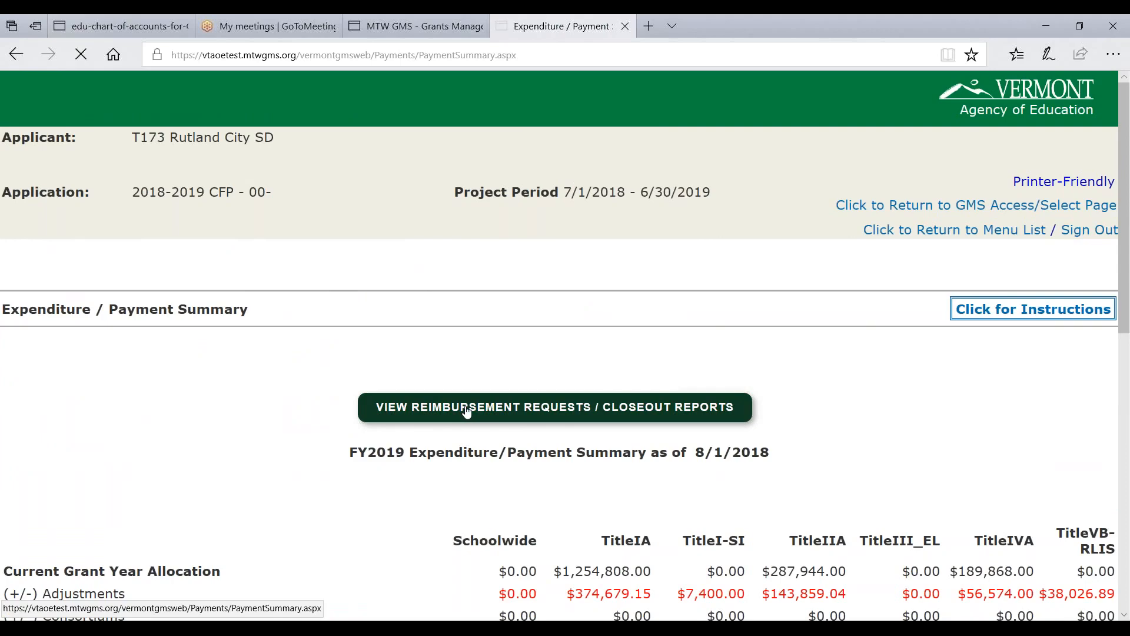
# - Select Reimbursement Request 4 for the TitleIA program and open it
pyautogui.scroll(-3, 314, 397)
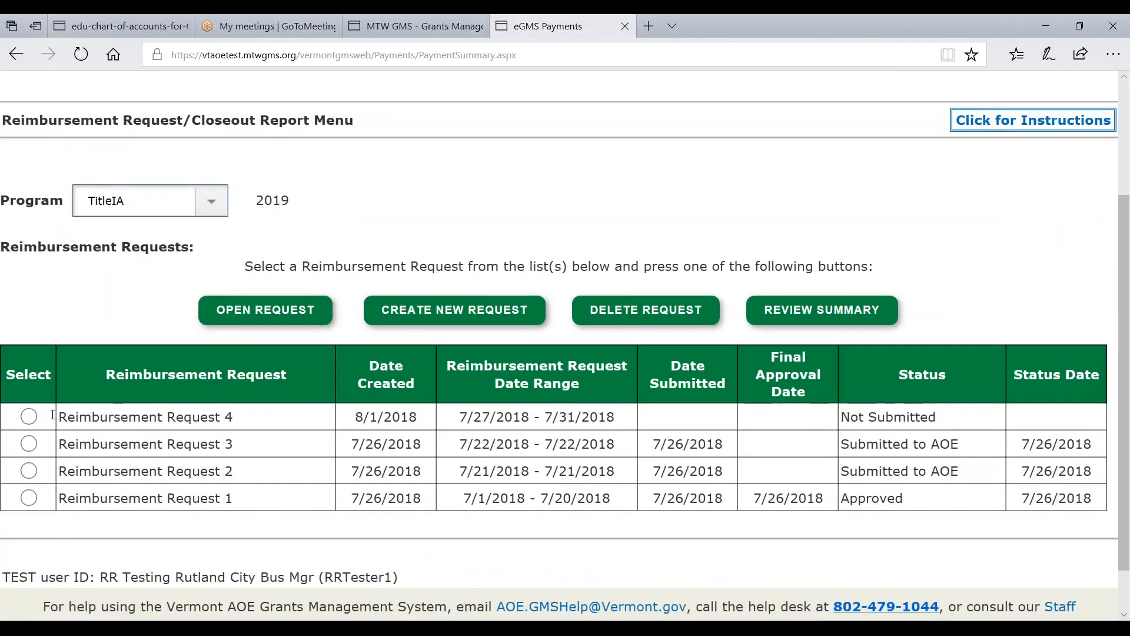
pyautogui.click(28, 416)
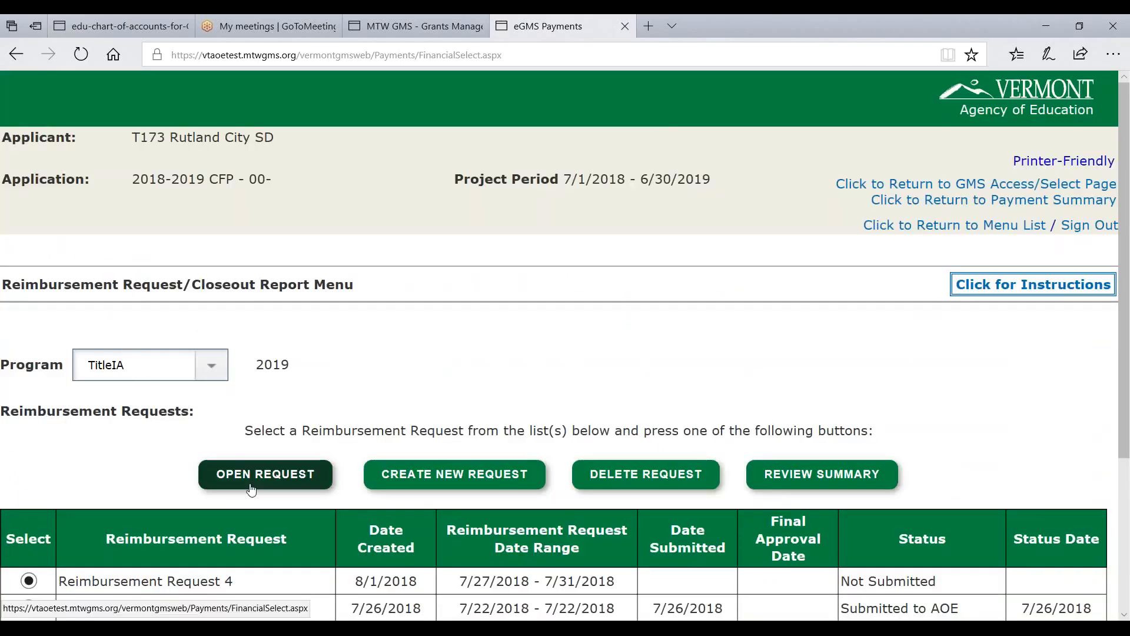
pyautogui.click(251, 482)
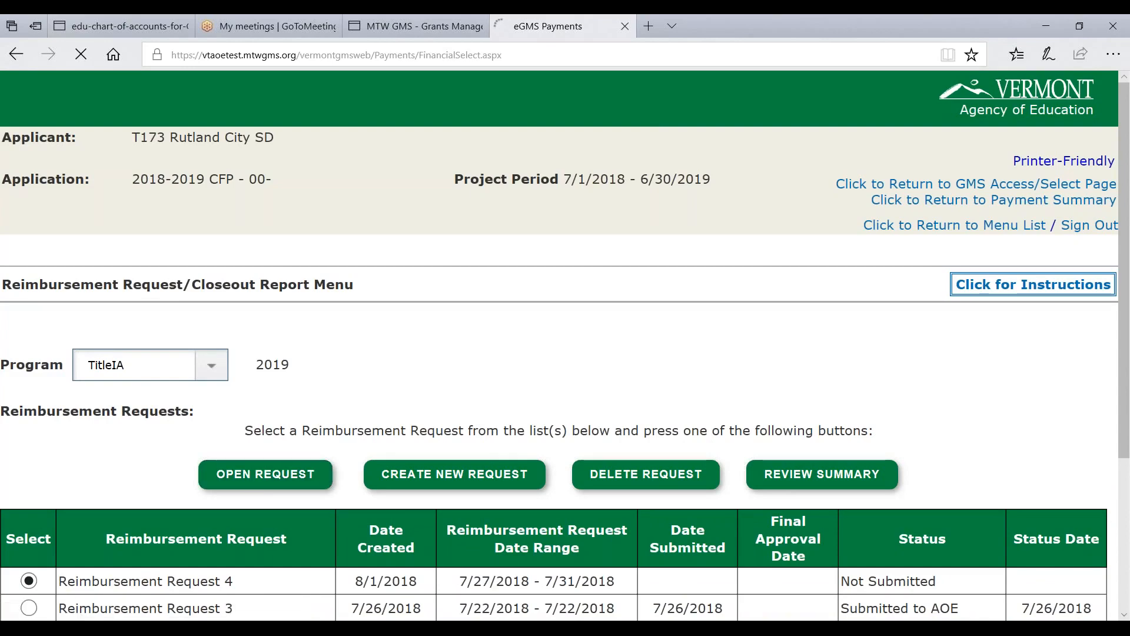
# - Set the Amount of the 100-Personal Services Salaries line in Reimbursement Request 4 to 35000.00
pyautogui.scroll(-10, 352, 366)
pyautogui.scroll(-3, 355, 366)
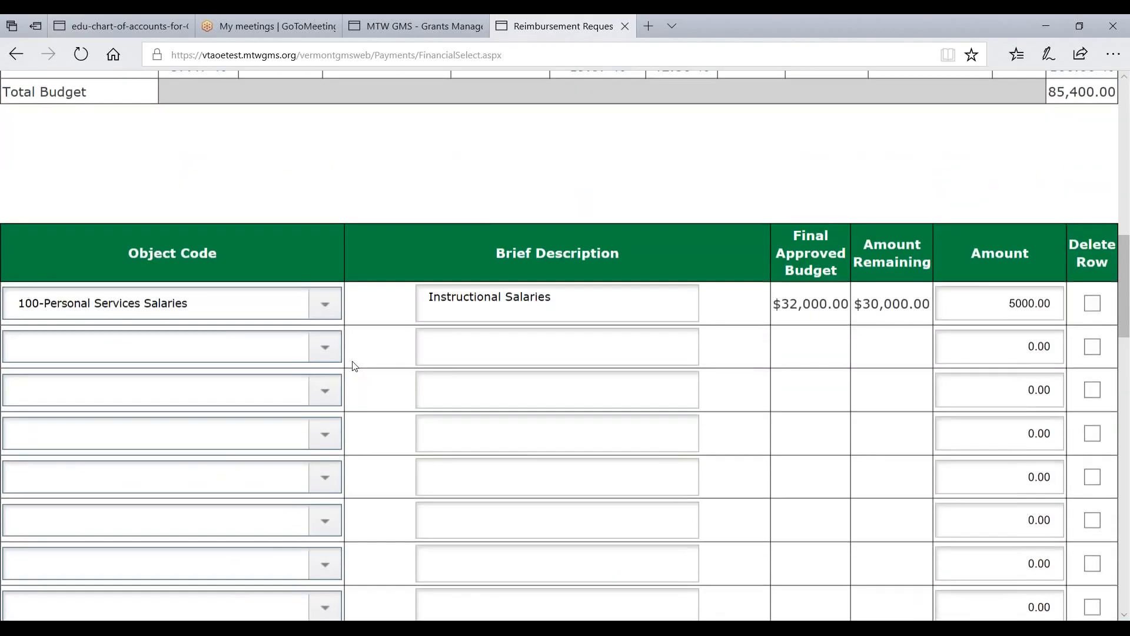
pyautogui.click(1007, 302)
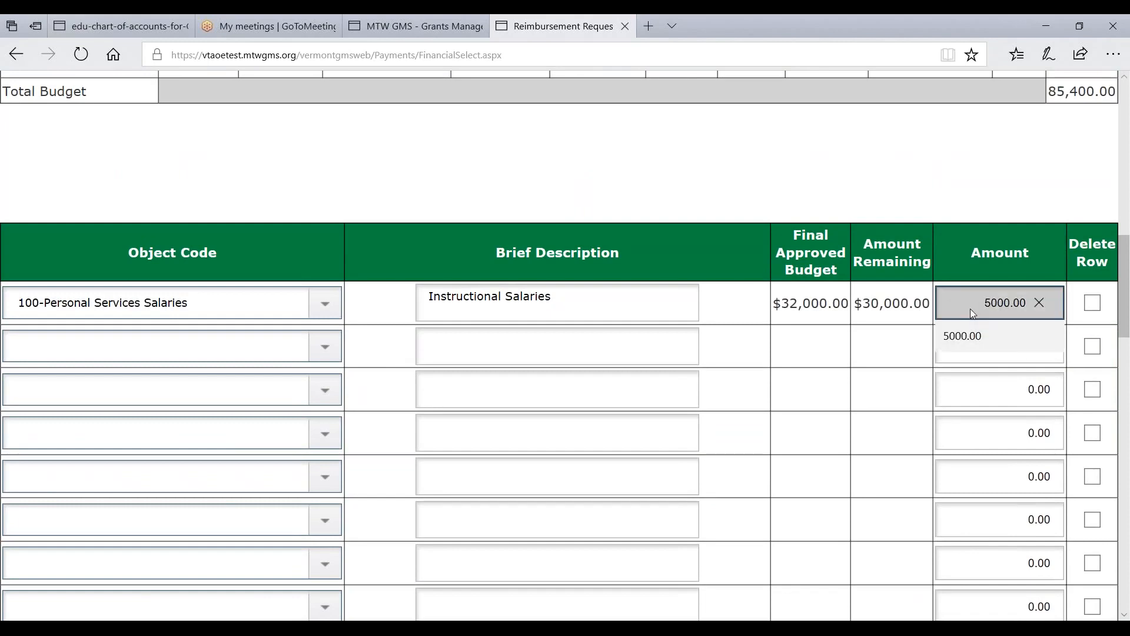
pyautogui.click(987, 307)
pyautogui.press('Left')
pyautogui.press('Left')
pyautogui.press('Left')
pyautogui.write('3')
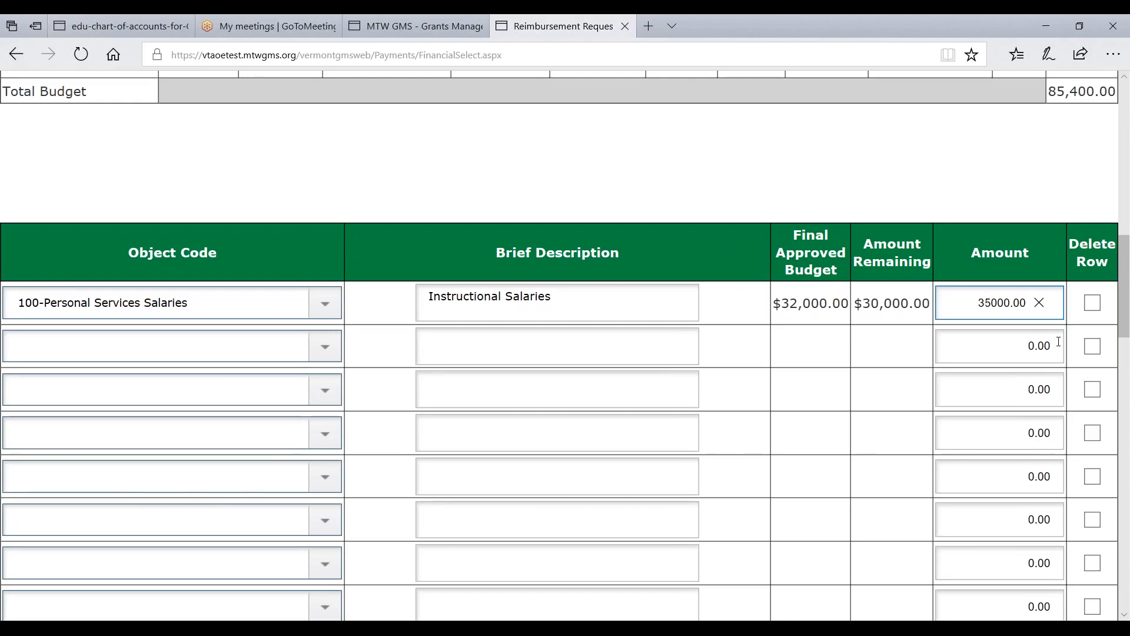
# - Try to save the request page and examine the salaries limit against the combined current and YTD reimbursement amounts
pyautogui.moveTo(1121, 330); pyautogui.dragTo(1124, 612)
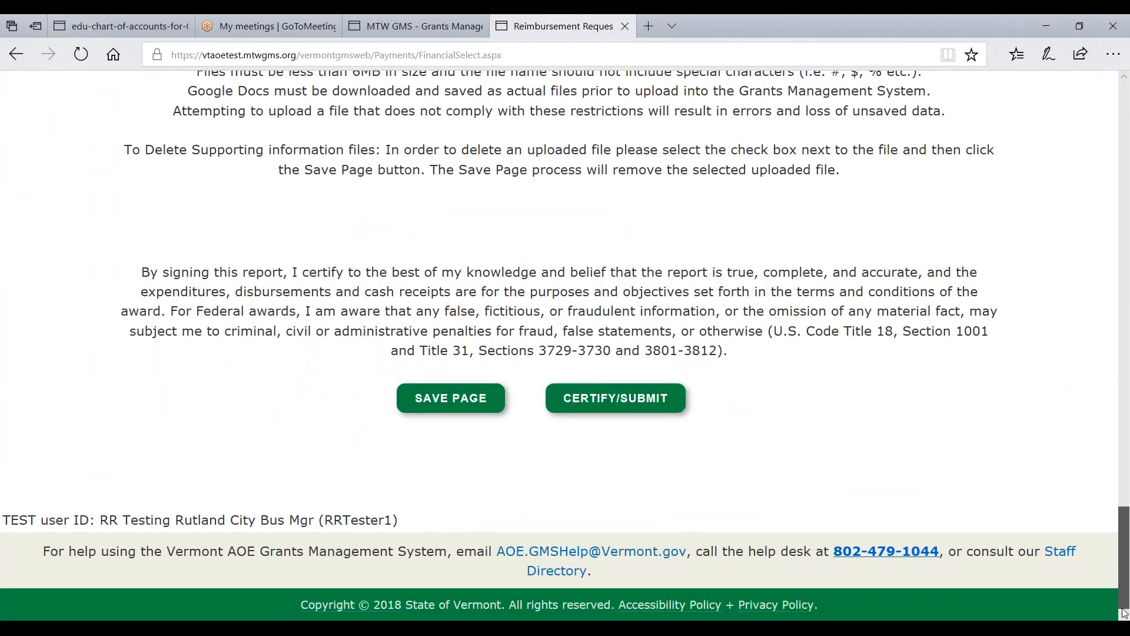
pyautogui.click(442, 400)
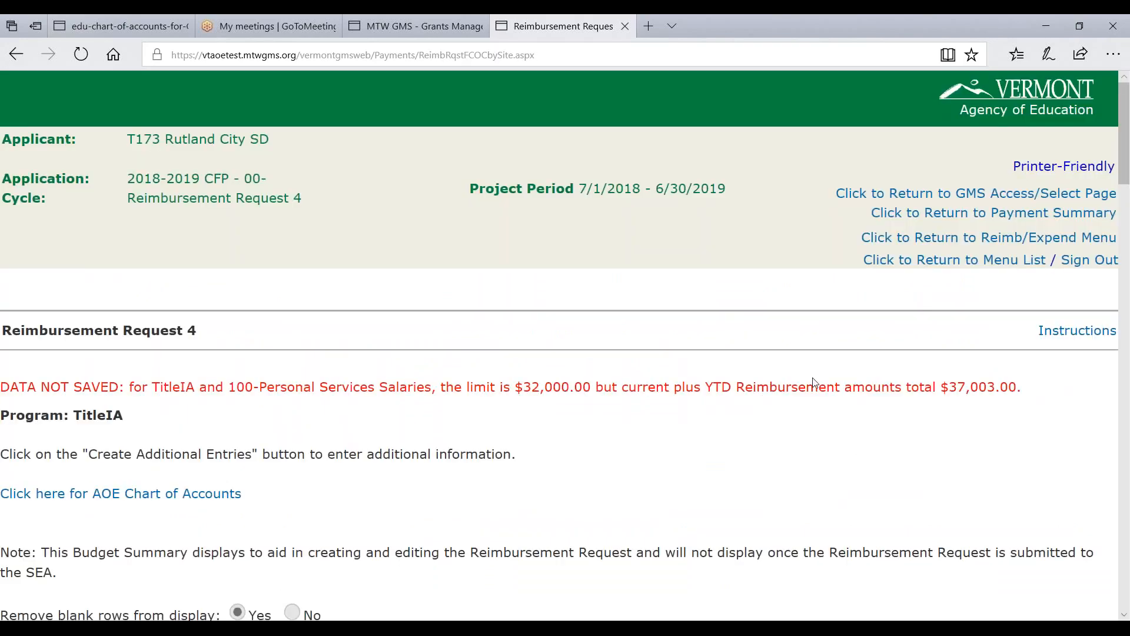
pyautogui.moveTo(948, 388); pyautogui.dragTo(1036, 388)
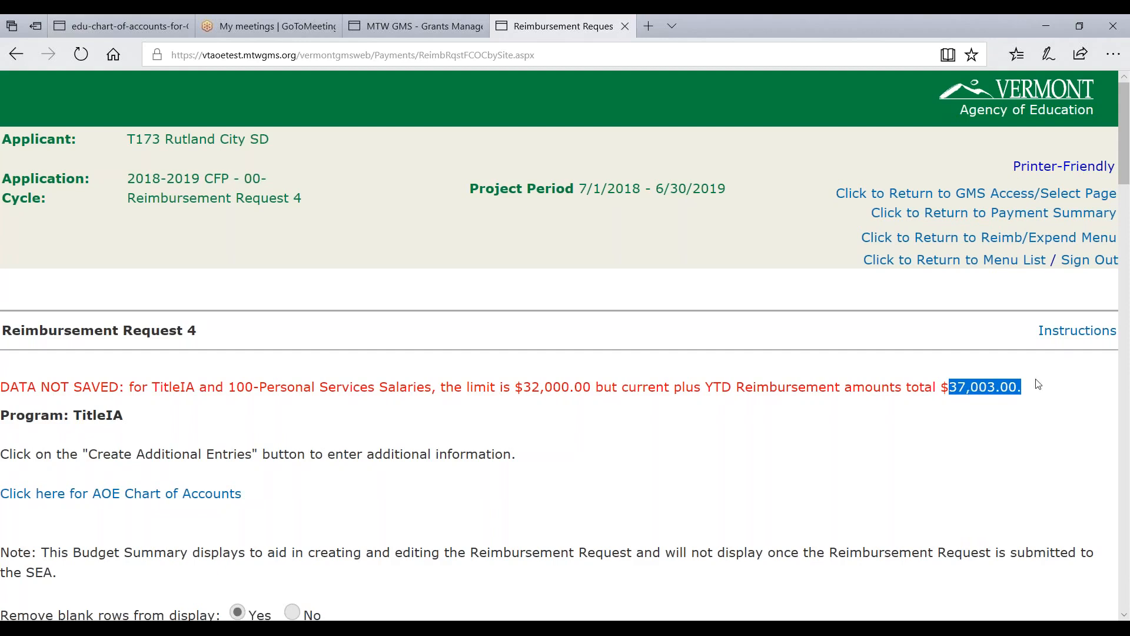
pyautogui.moveTo(523, 389); pyautogui.dragTo(589, 387)
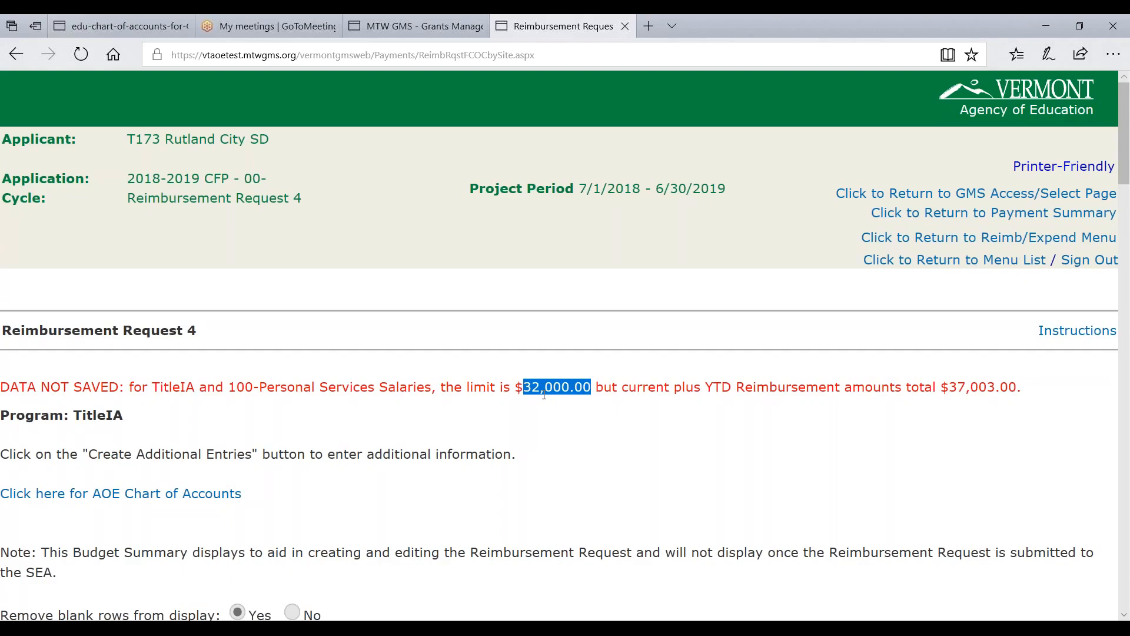
# - Change the Amount of the 100-Personal Services Salaries line to 25000.00
pyautogui.scroll(-12, 587, 349)
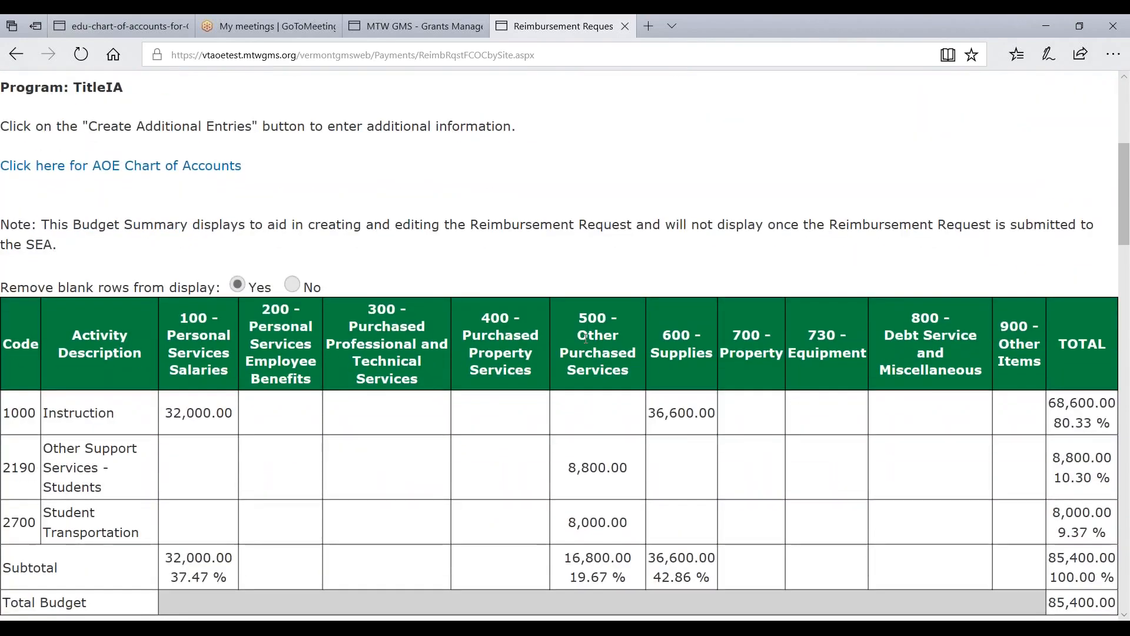
pyautogui.scroll(-3, 586, 338)
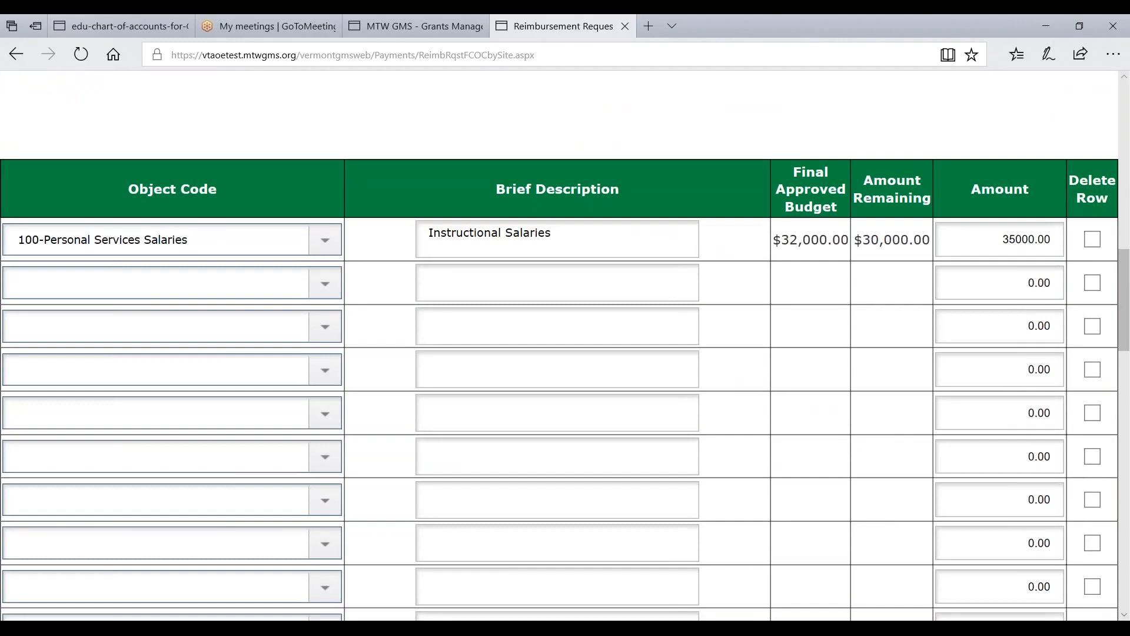
pyautogui.click(1019, 246)
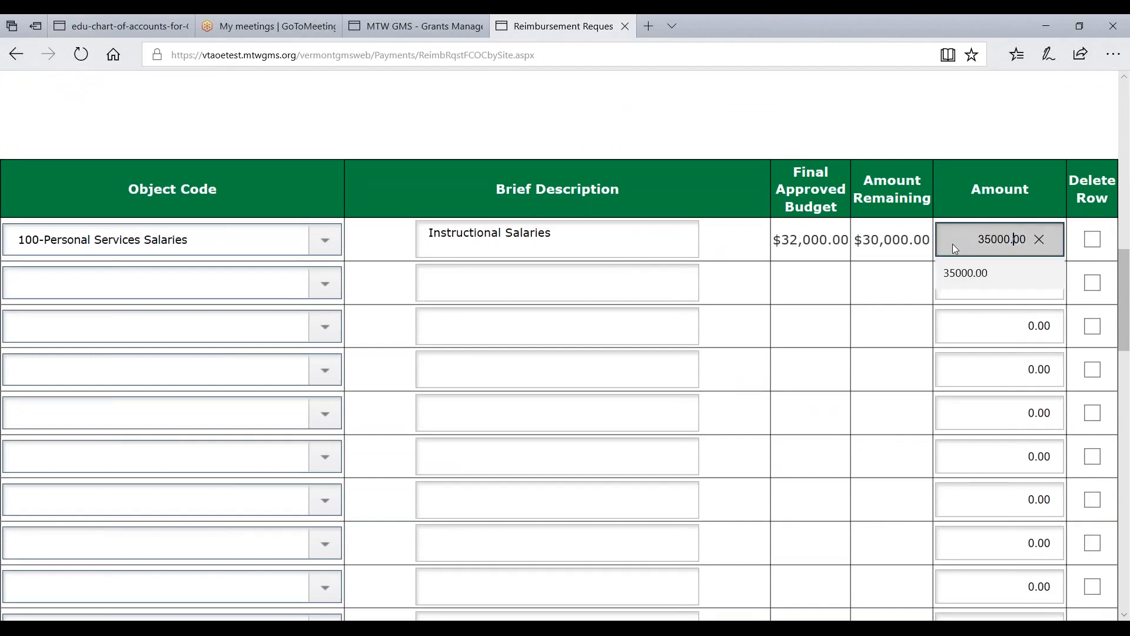
pyautogui.press('Escape')
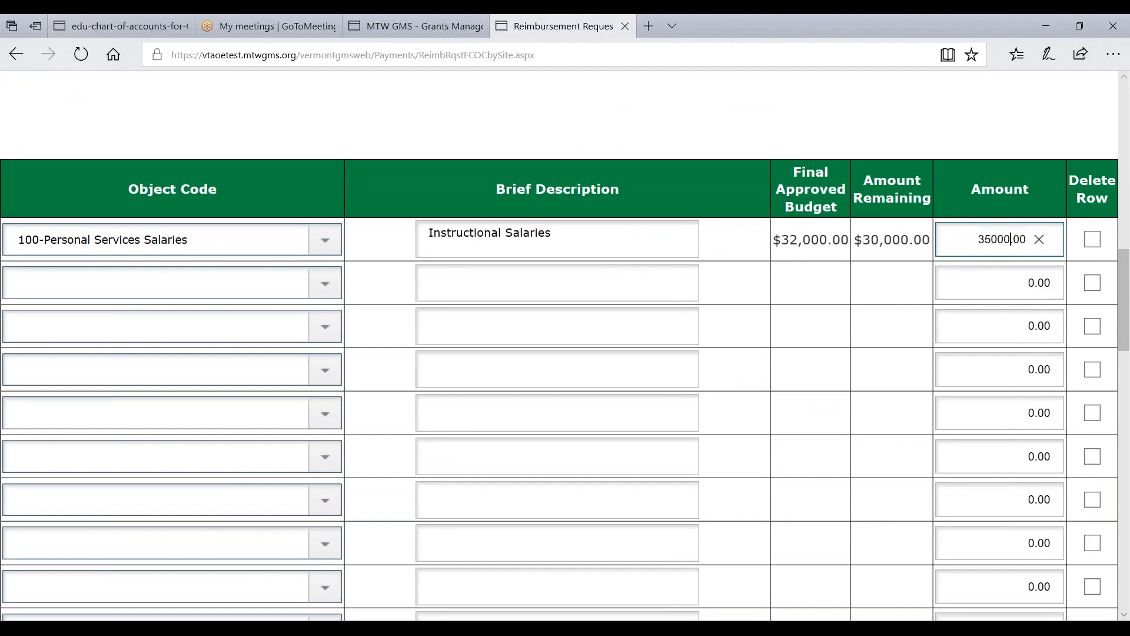
pyautogui.press('BackSpace')
pyautogui.write('2')
# - Save the request page and review the budget summary and the salaries line's amounts
pyautogui.click(1126, 486)
pyautogui.click(1126, 520)
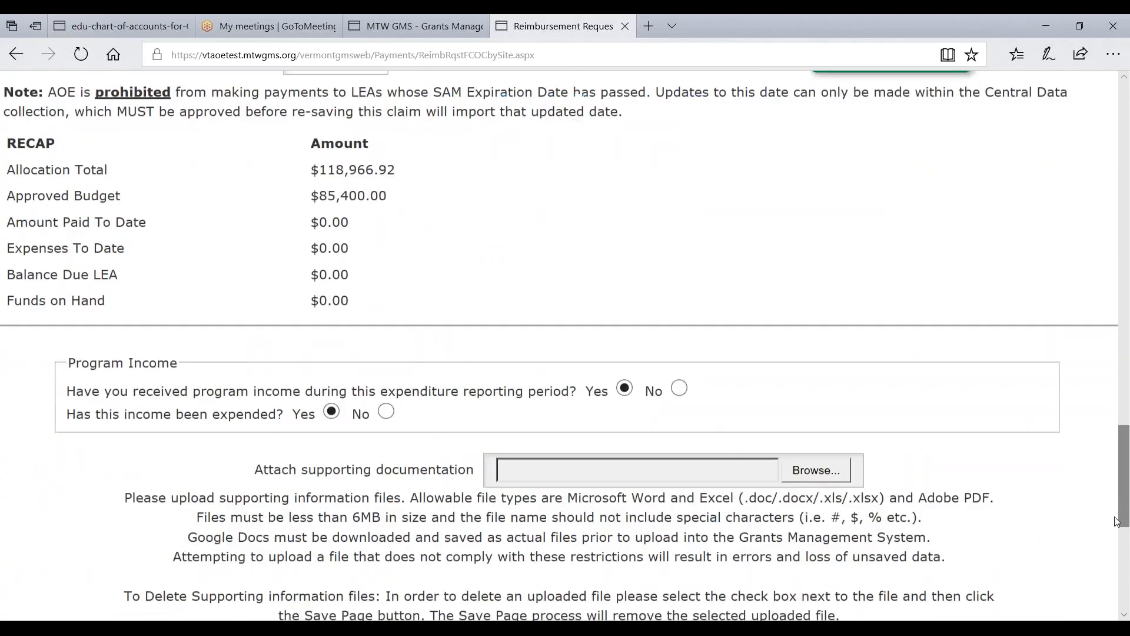
pyautogui.scroll(-8, 403, 428)
pyautogui.click(424, 406)
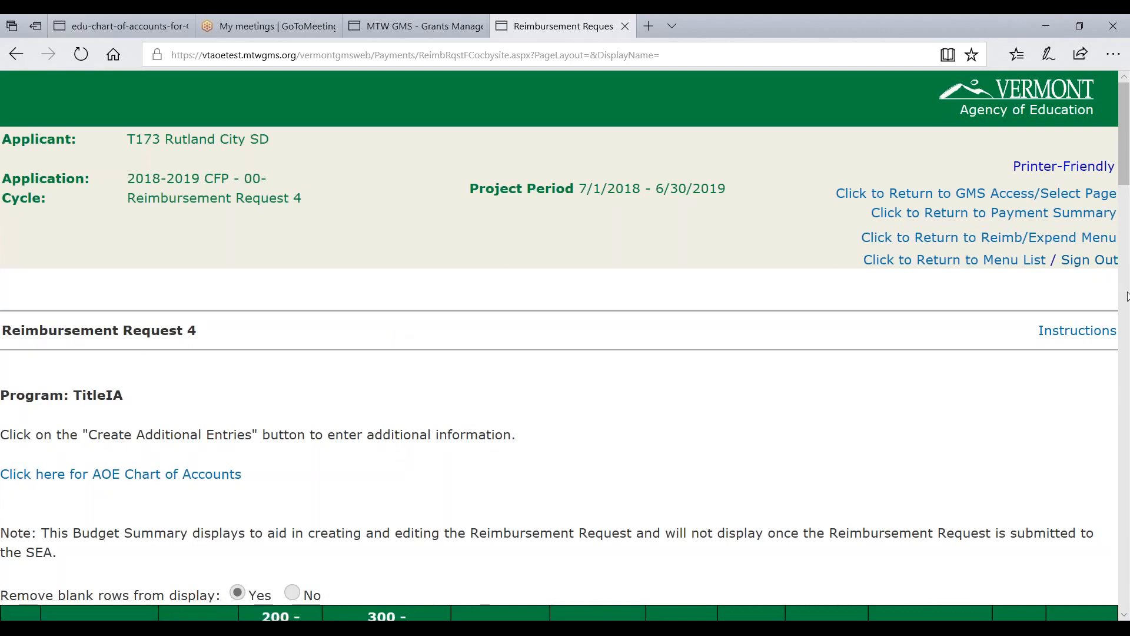
pyautogui.scroll(-7, 1128, 296)
pyautogui.scroll(-1, 1128, 296)
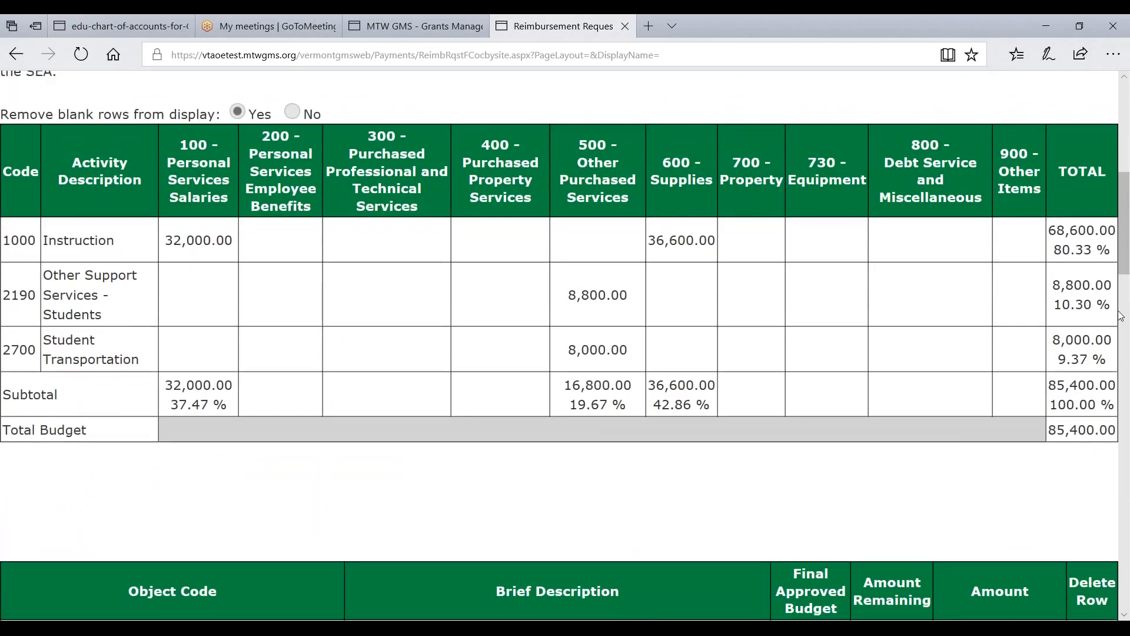
pyautogui.scroll(-3, 988, 329)
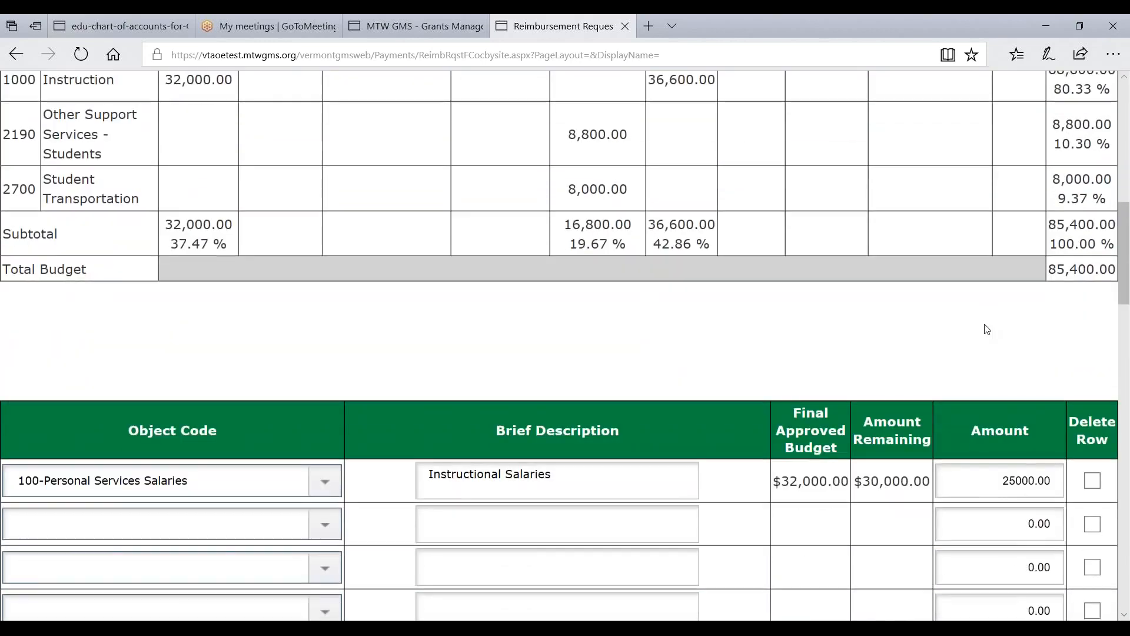
# - Add a second 100-Personal Services Salaries expenditure line with the brief description "Salary Line #2"
pyautogui.scroll(-6, 985, 328)
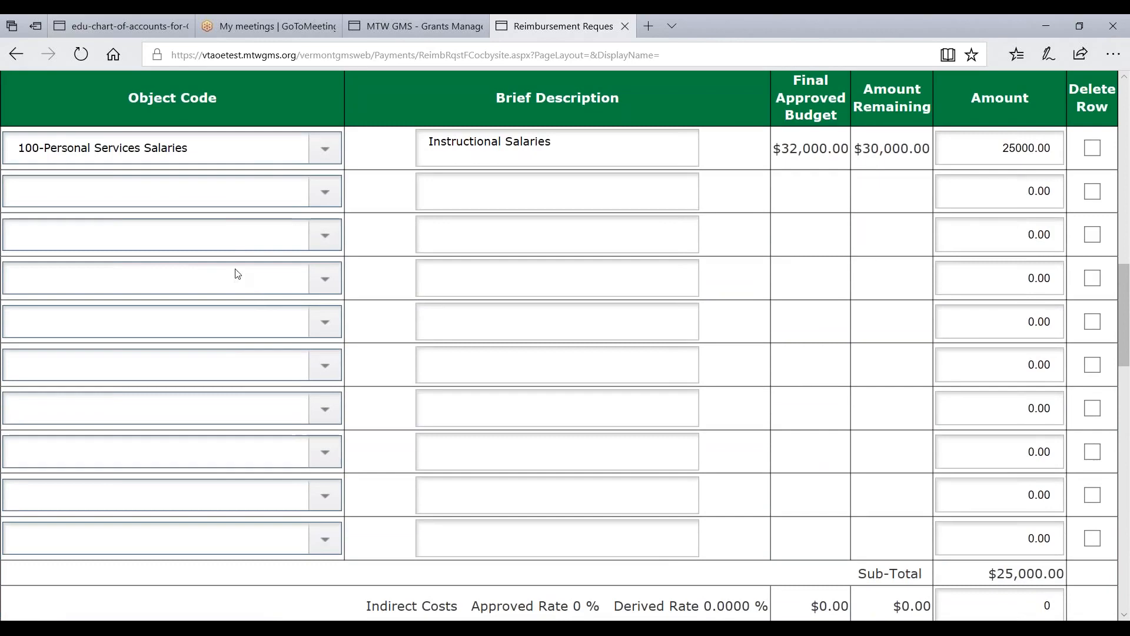
pyautogui.click(325, 192)
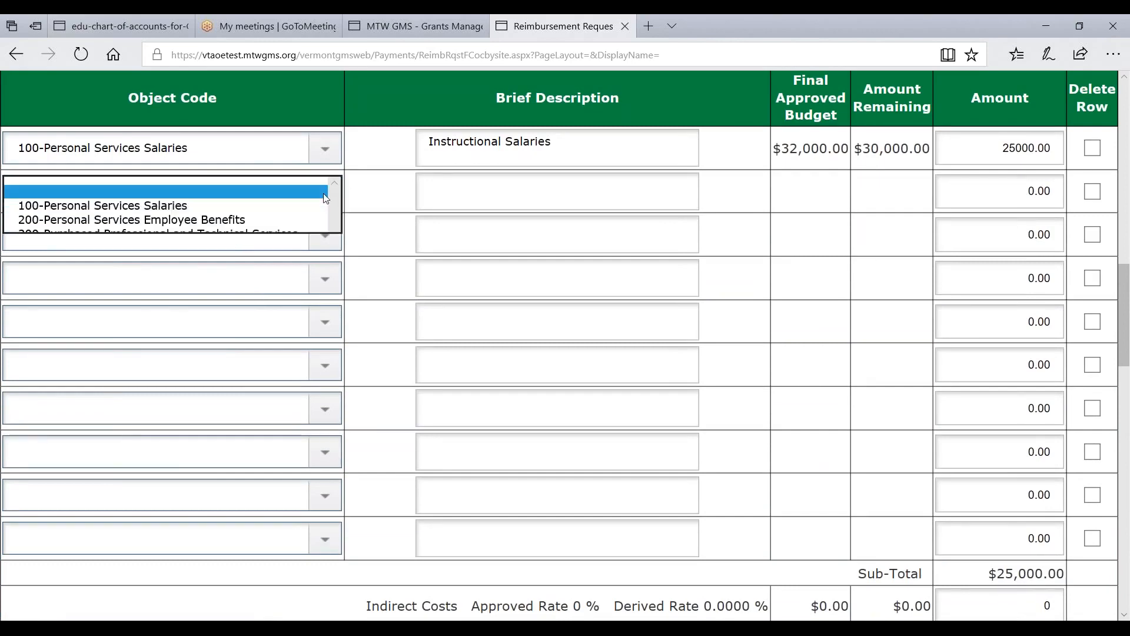
pyautogui.click(291, 205)
pyautogui.click(499, 182)
pyautogui.write('Salary Line #2')
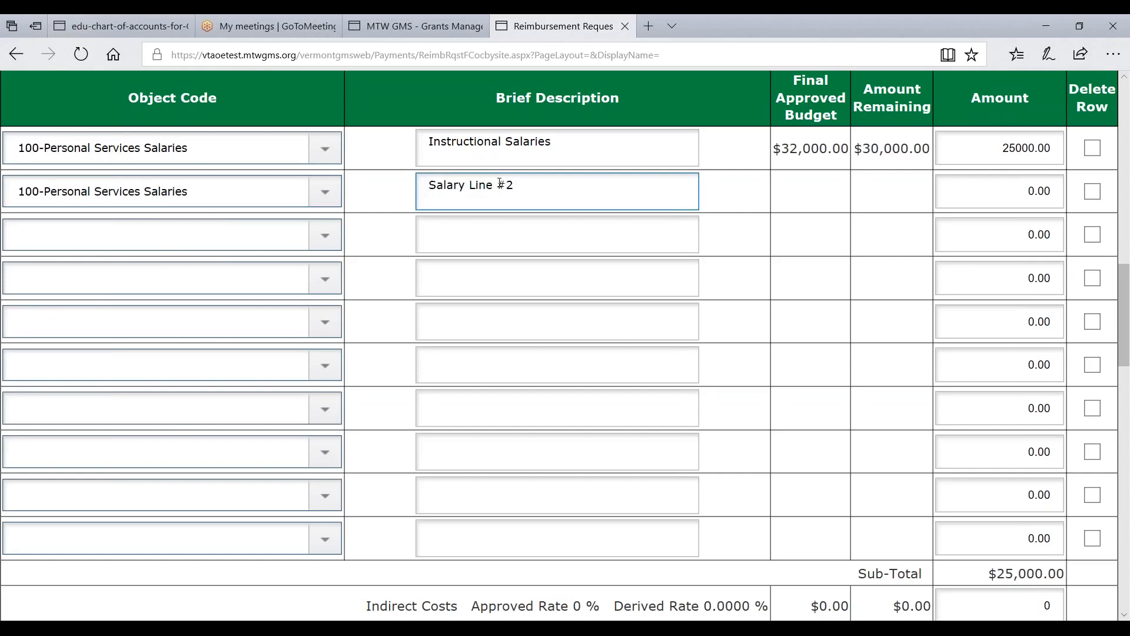
# - Set the Amount of the "Salary Line #2" row to 5 and save the request page
pyautogui.click(1008, 199)
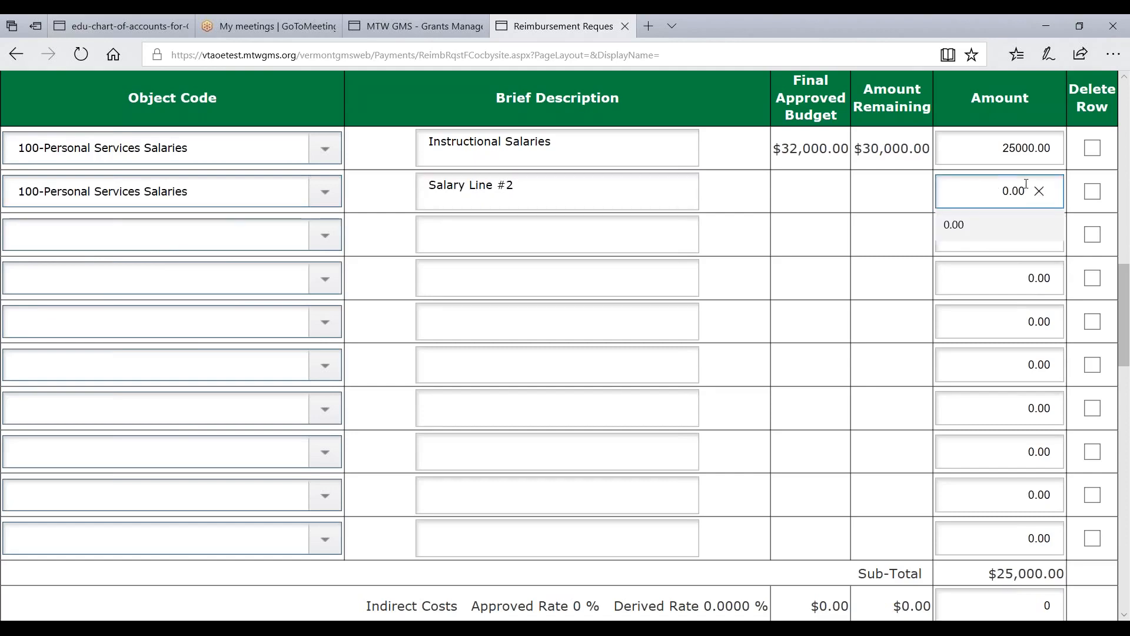
pyautogui.press('BackSpace')
pyautogui.press('BackSpace')
pyautogui.press('BackSpace')
pyautogui.press('BackSpace')
pyautogui.write('5')
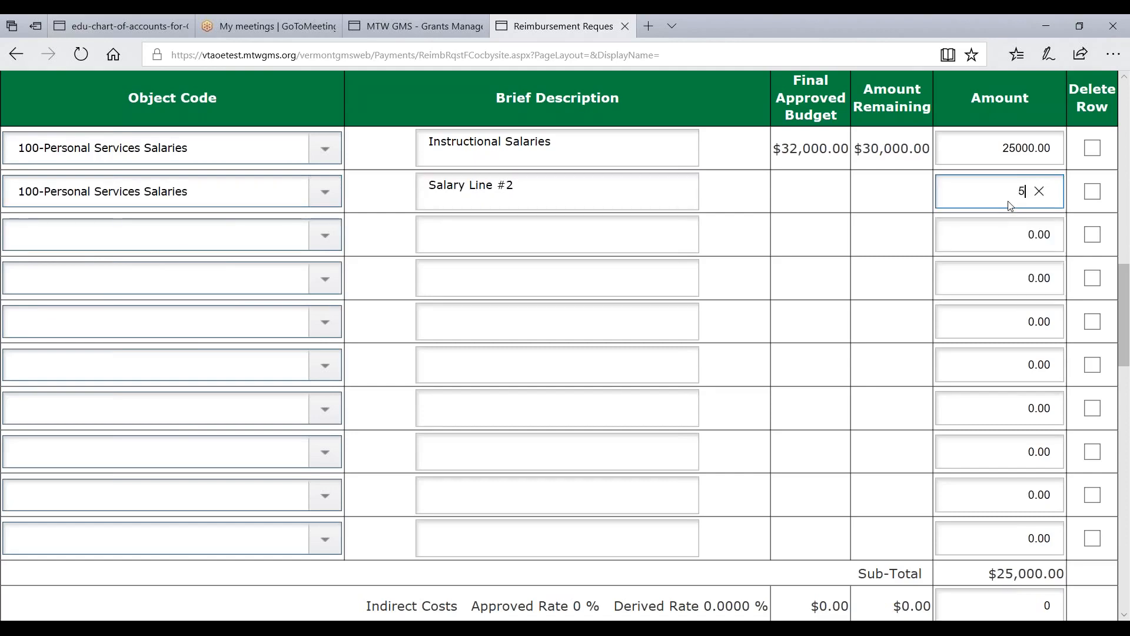
pyautogui.scroll(-20, 870, 422)
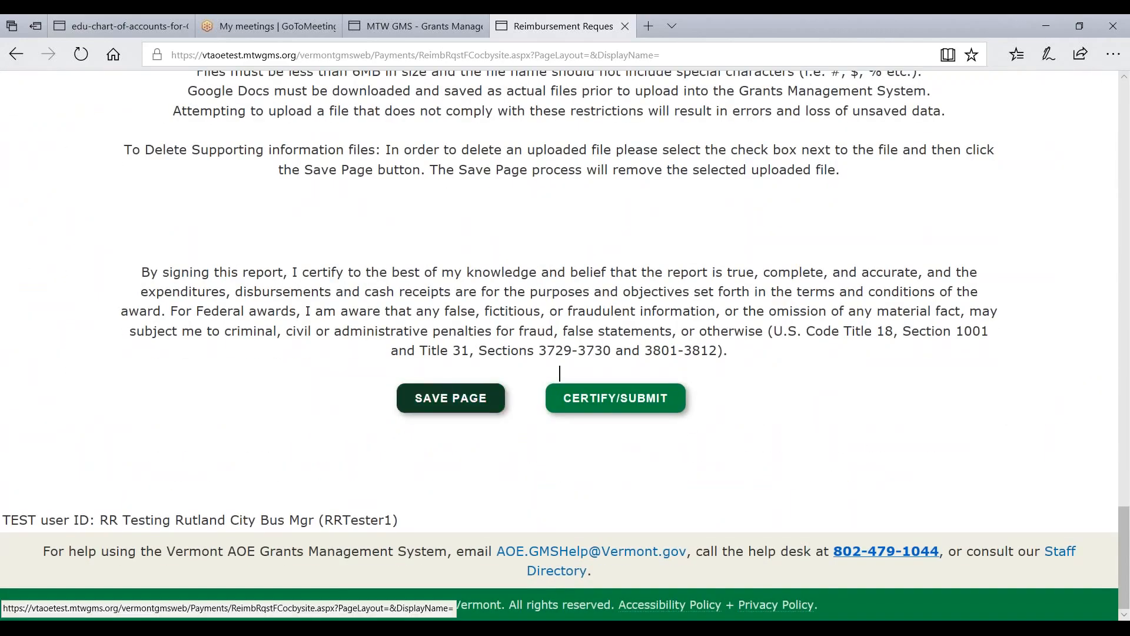
pyautogui.click(445, 399)
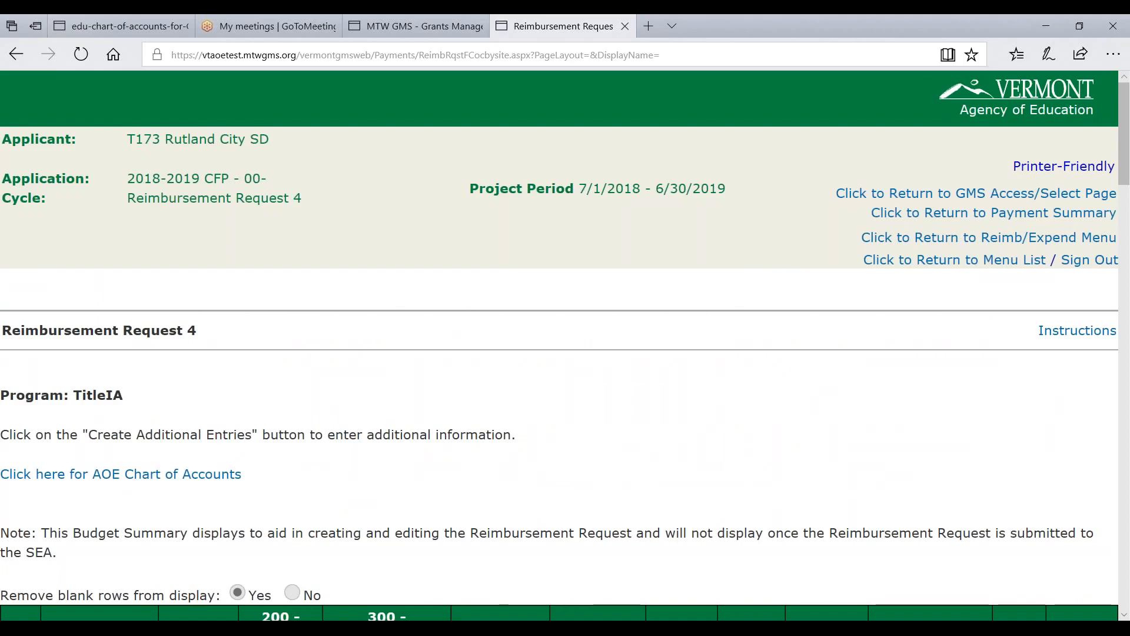
# - Review both salary lines, the totals, the recap, the program income answers and the certification statement of Reimbursement Request 4
pyautogui.scroll(-8, 464, 304)
pyautogui.scroll(-10, 467, 304)
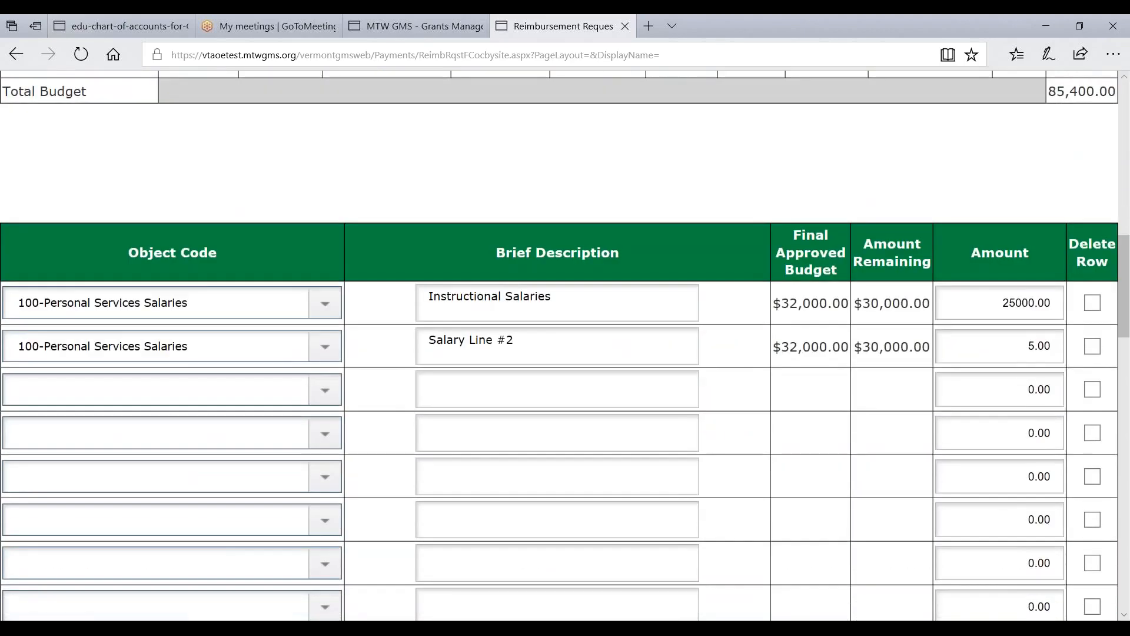
pyautogui.scroll(3, 521, 289)
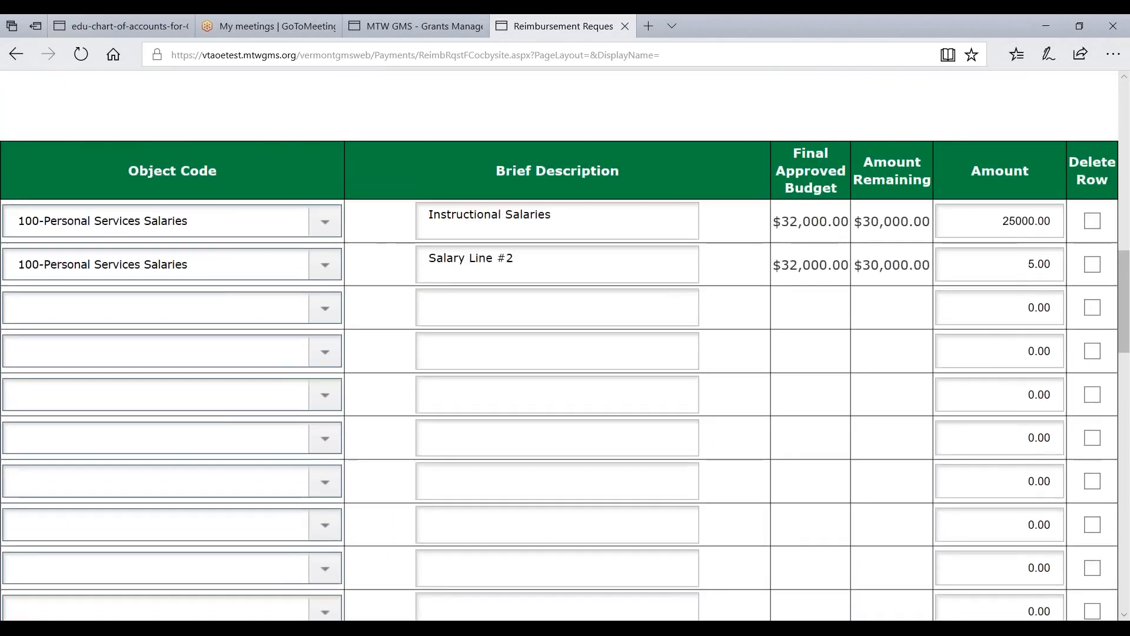
pyautogui.scroll(-4, 521, 289)
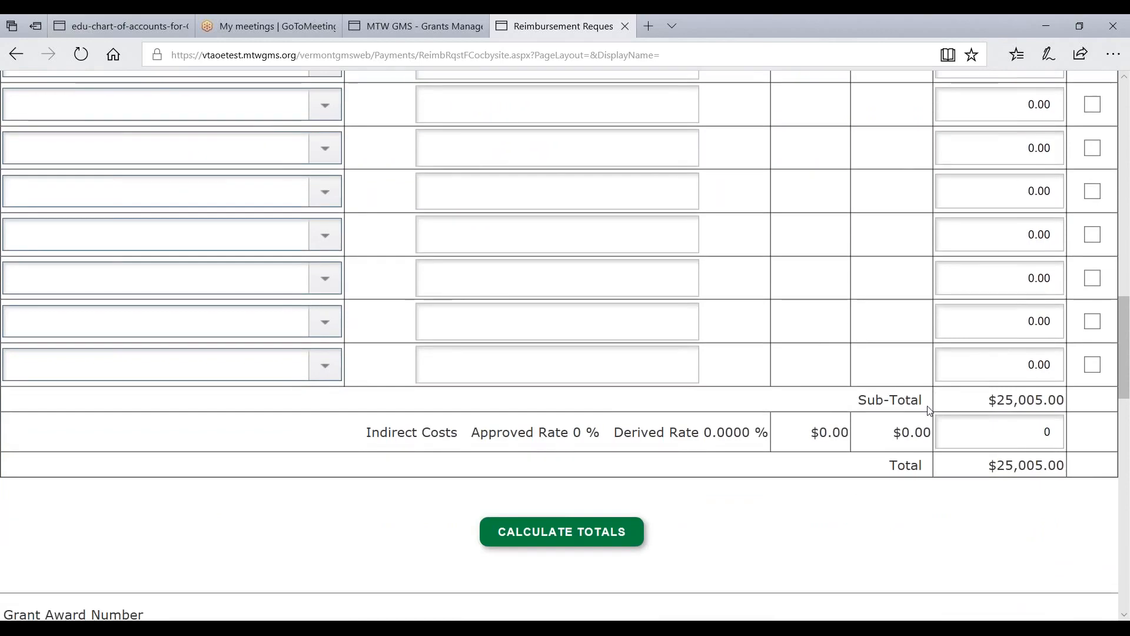
pyautogui.scroll(-3, 1004, 402)
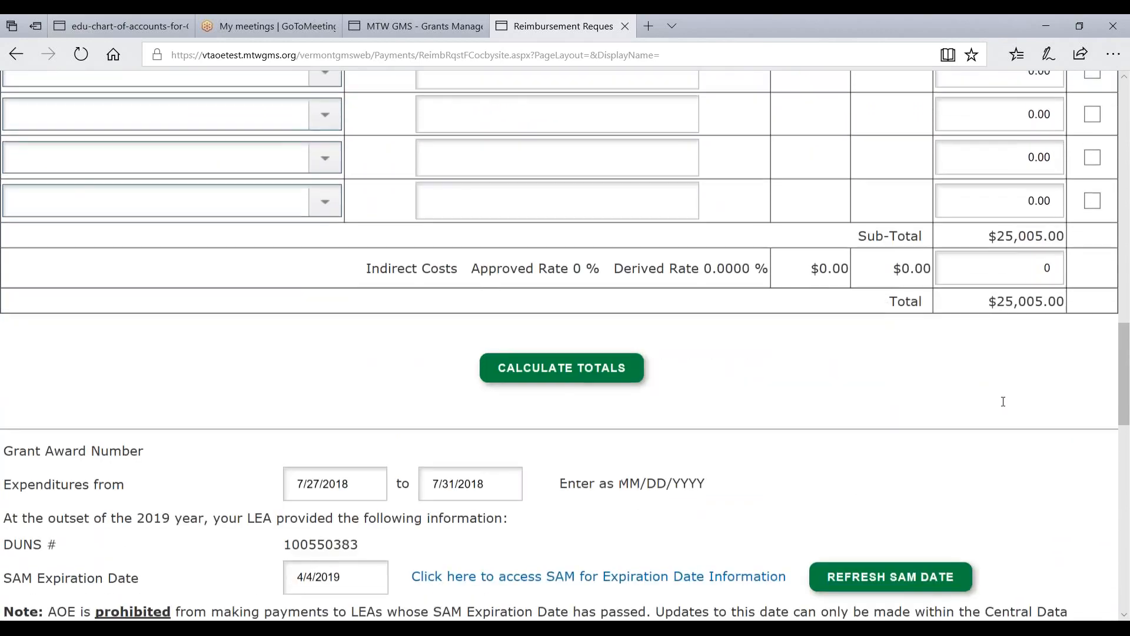
pyautogui.scroll(-3, 1004, 402)
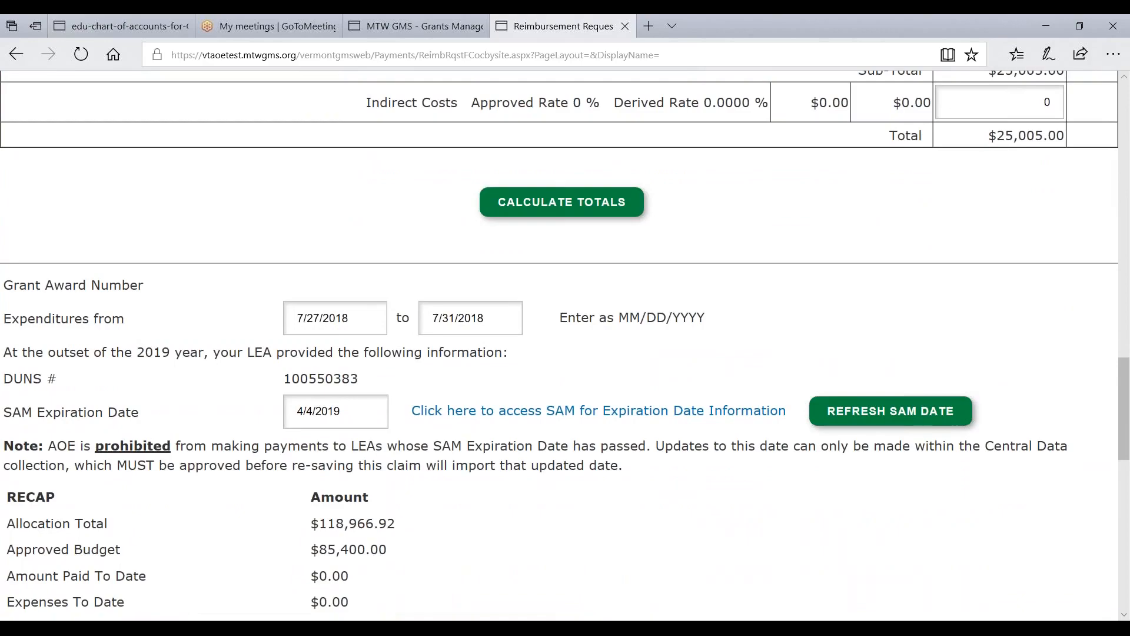
pyautogui.scroll(-10, 1001, 405)
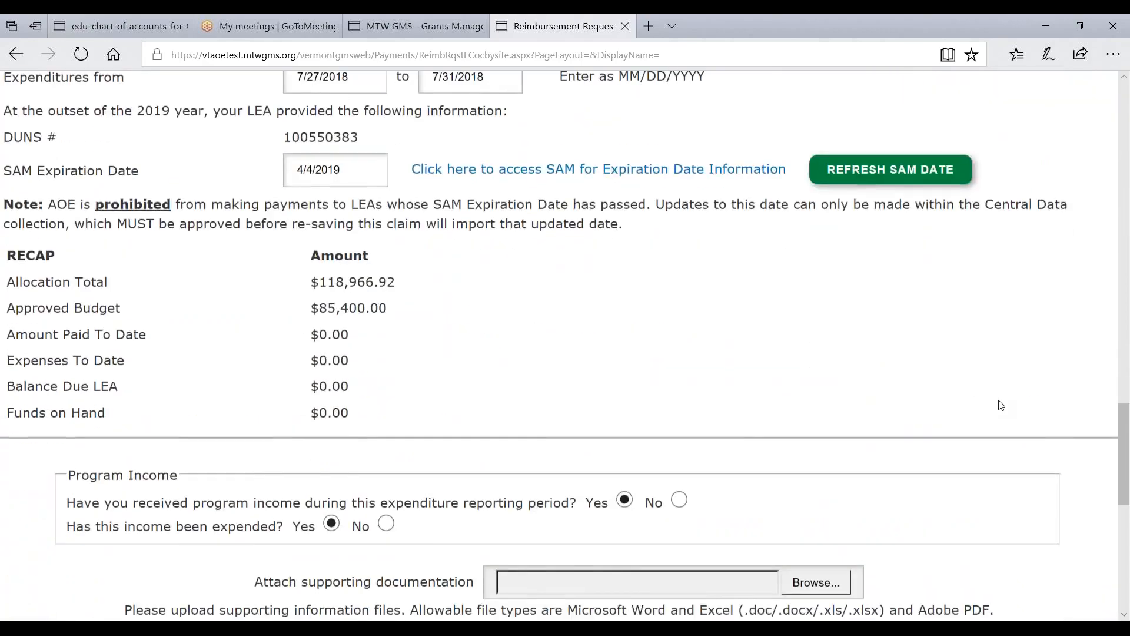
pyautogui.scroll(-3, 1001, 405)
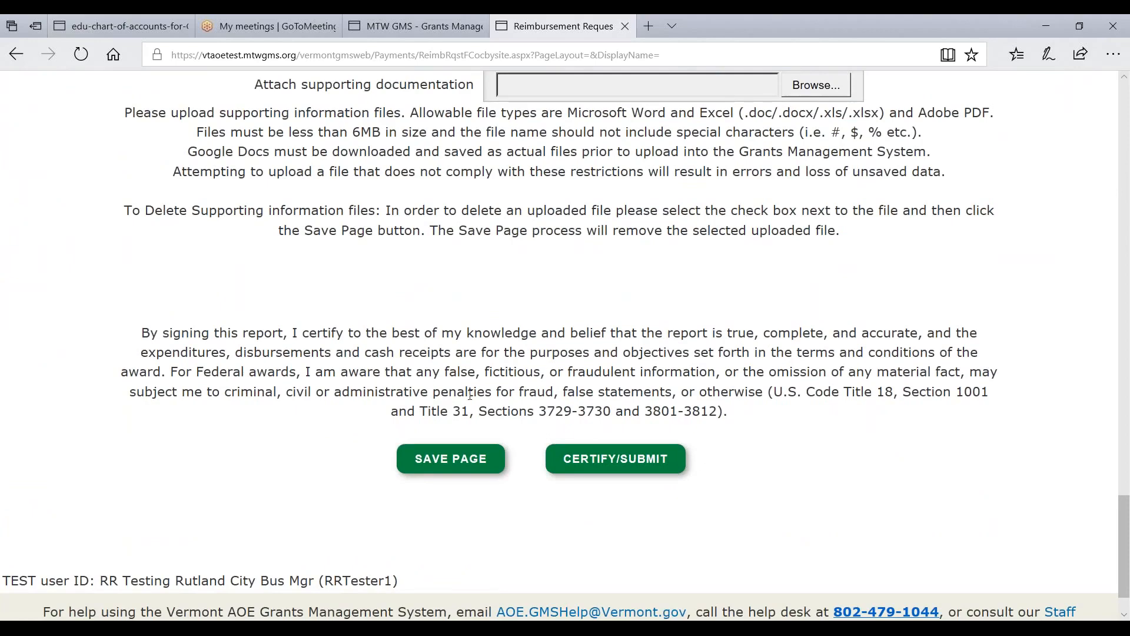
pyautogui.scroll(-1, 583, 457)
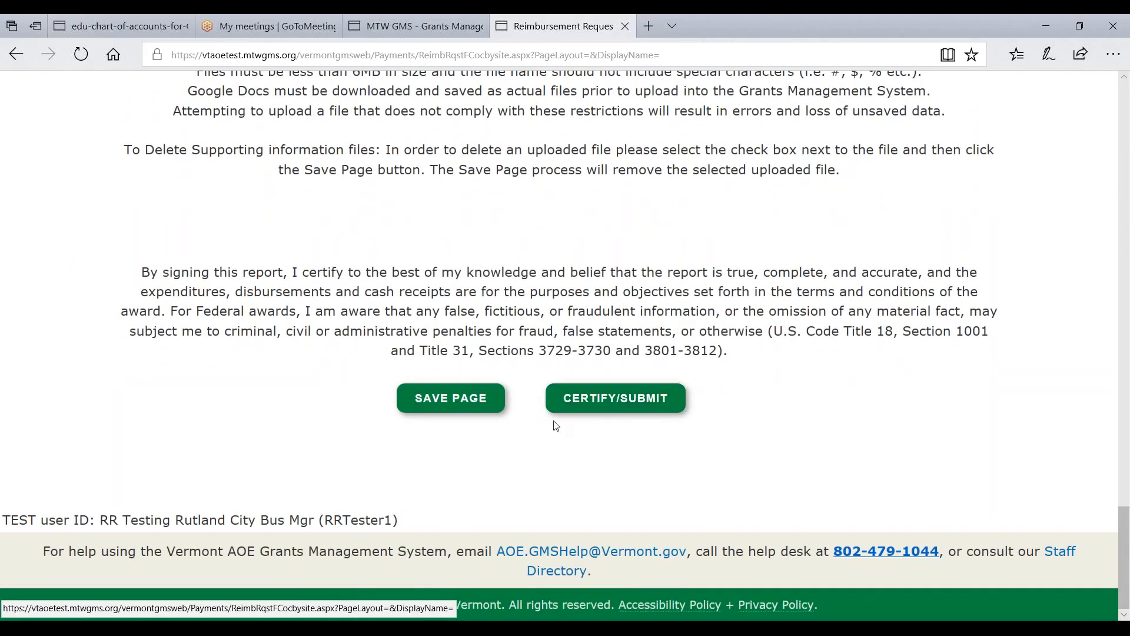
pyautogui.scroll(10, 537, 379)
pyautogui.scroll(15, 537, 377)
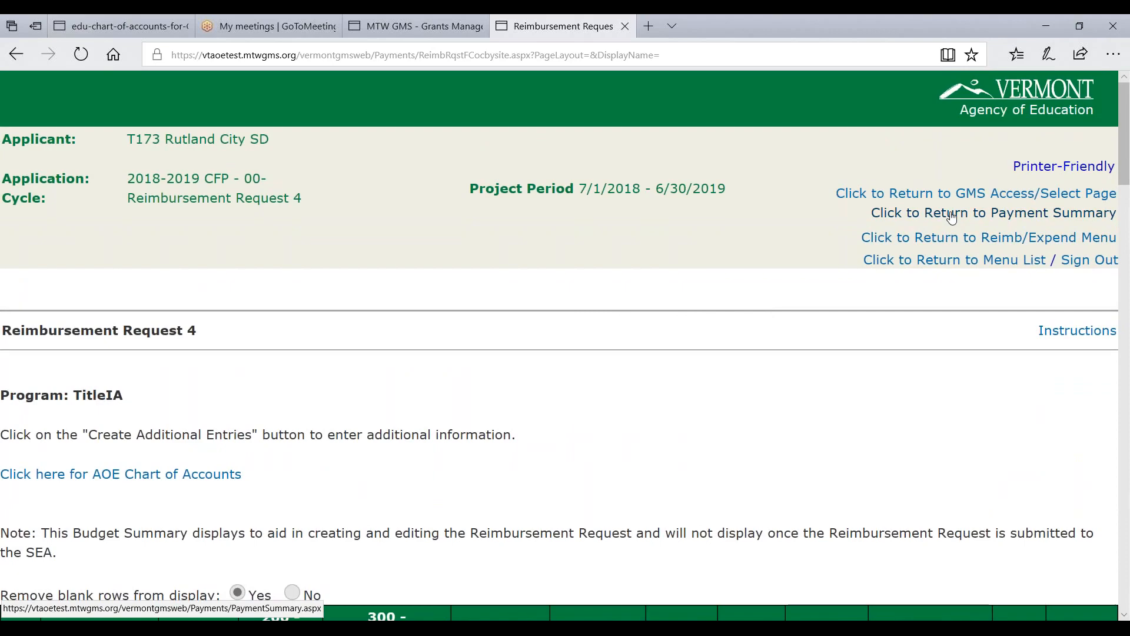
# - Return to the Reimbursement Request/Closeout Report Menu and open the TitleIA Reimbursement Request 1
pyautogui.click(954, 249)
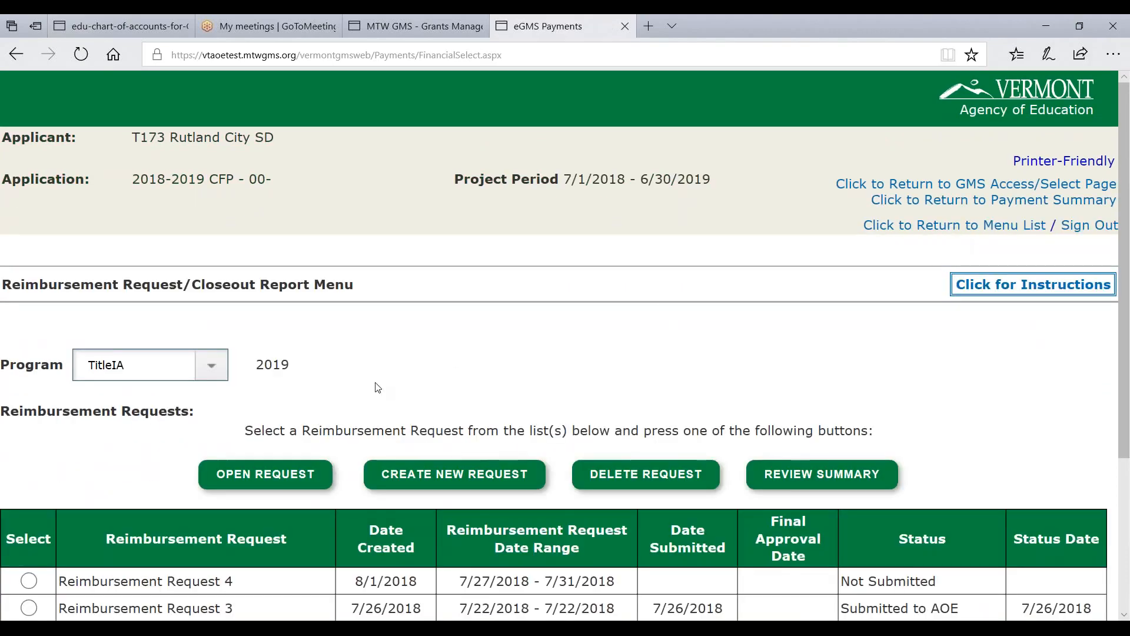
pyautogui.scroll(-4, 379, 386)
pyautogui.click(32, 443)
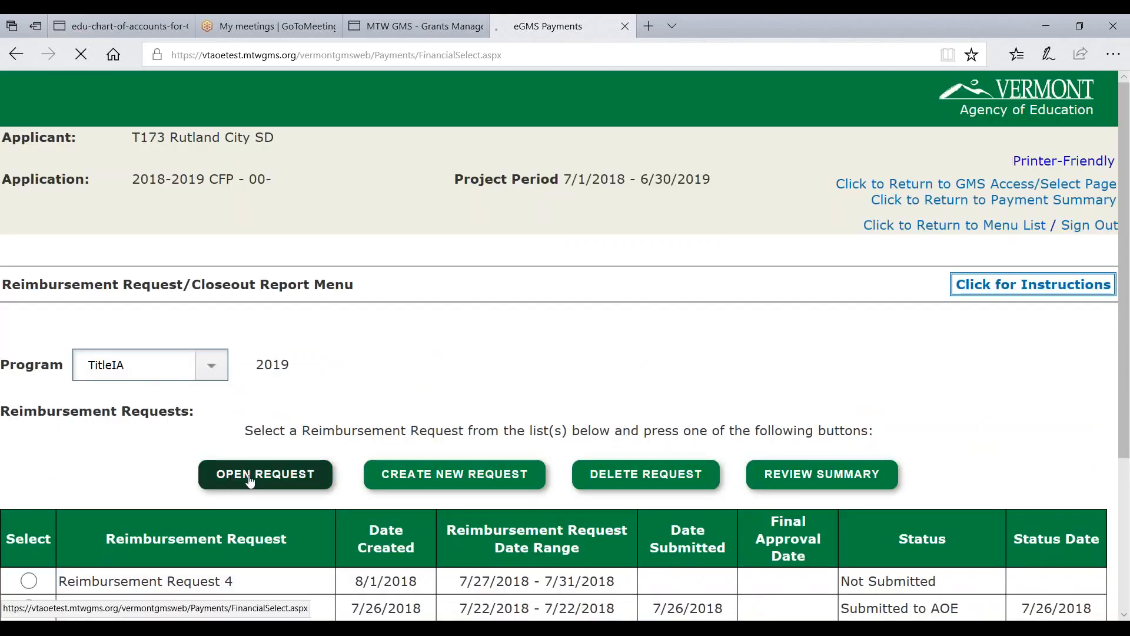
pyautogui.click(224, 474)
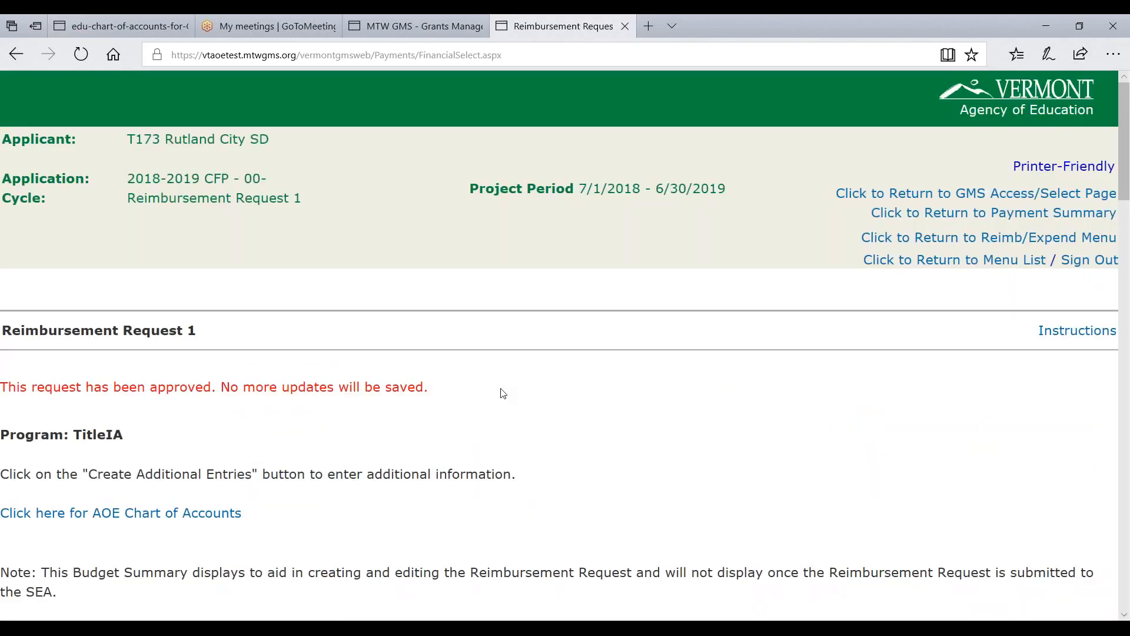
# - Examine the Payment Funding Details table of Reimbursement Request 1, including its Amount and Approp Year columns
pyautogui.scroll(-15, 503, 391)
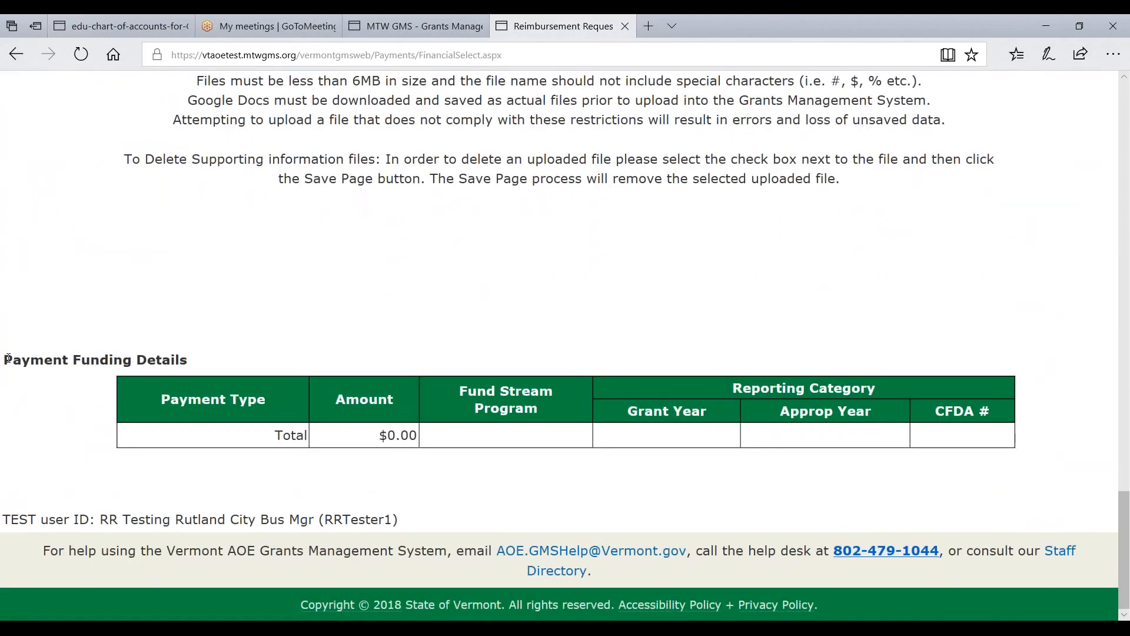
pyautogui.tripleClick(201, 364)
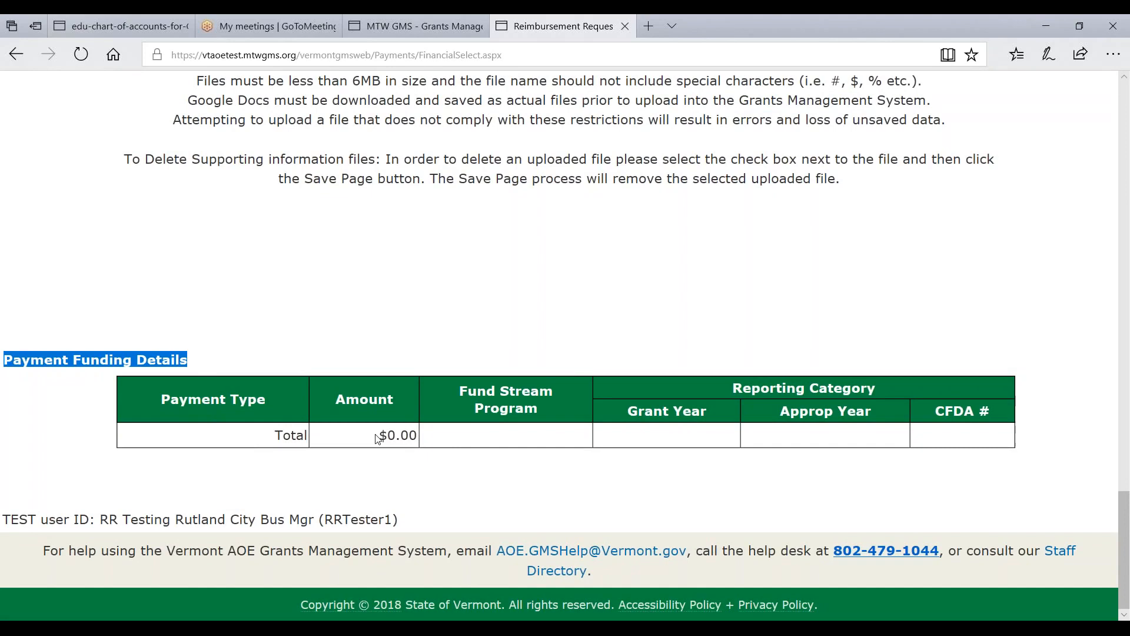
pyautogui.click(689, 443)
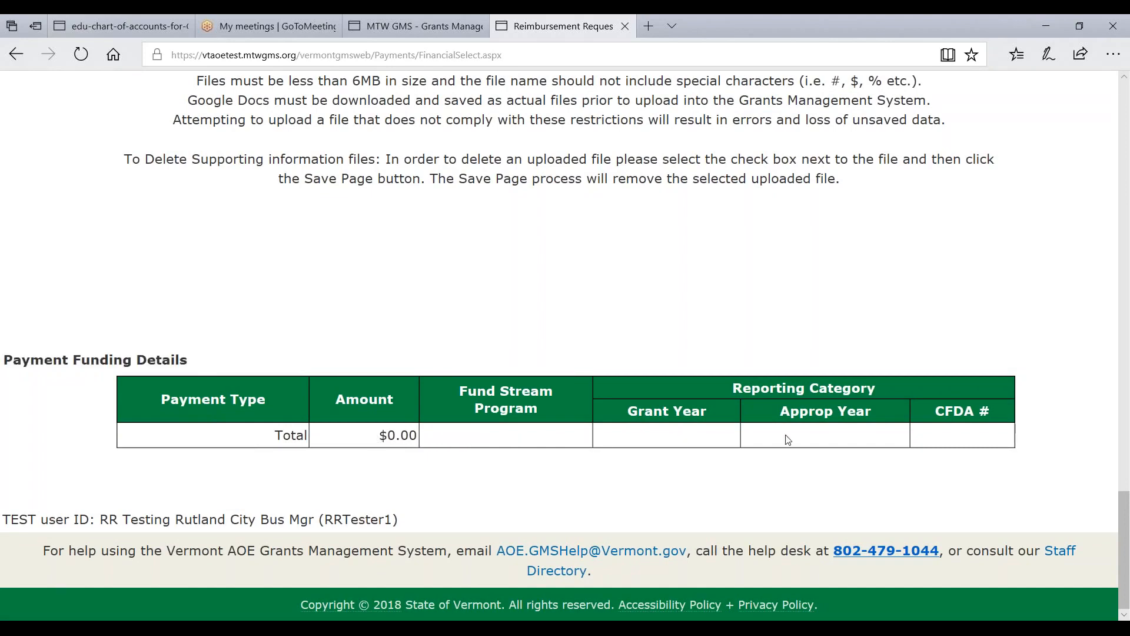
pyautogui.moveTo(779, 411); pyautogui.dragTo(893, 412)
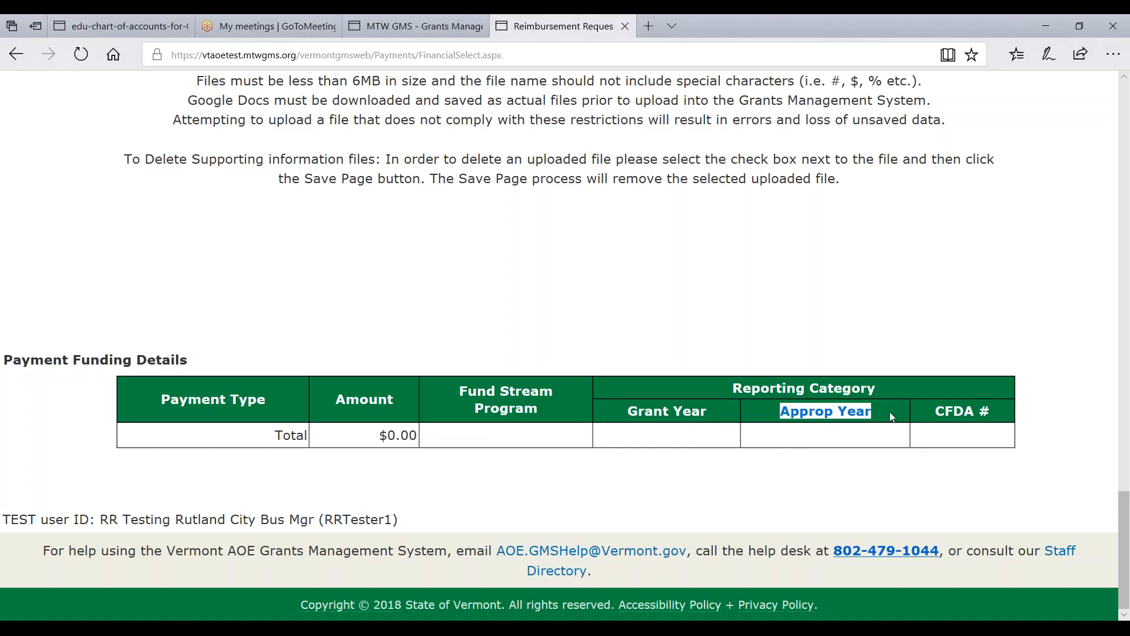
pyautogui.click(848, 445)
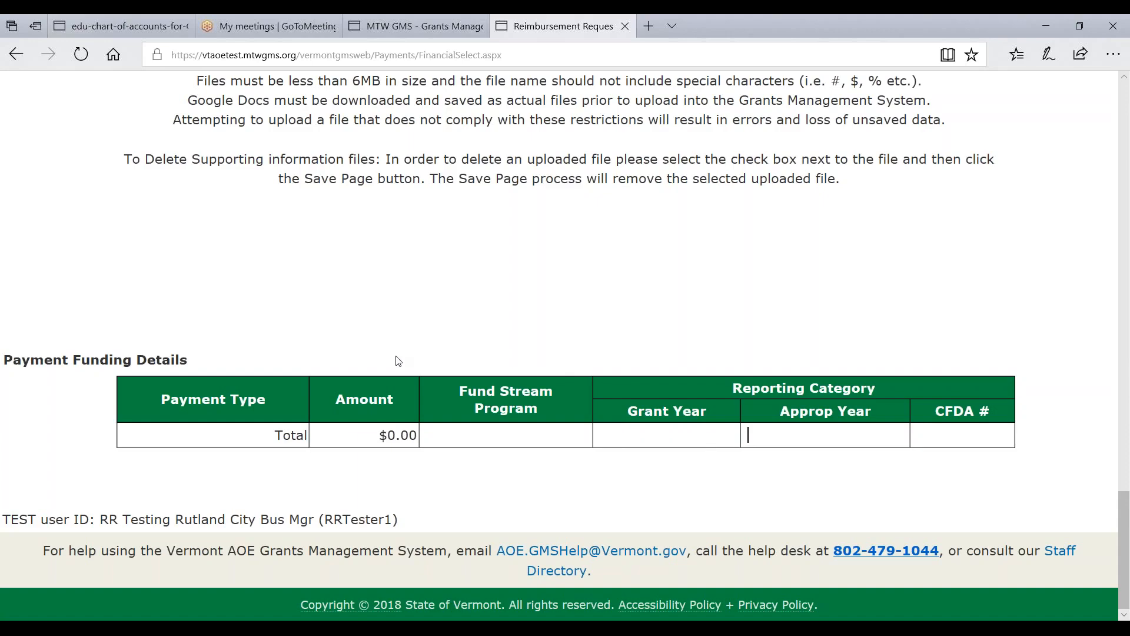
# - Review the recap, program income answer and expenditure lines of Reimbursement Request 1, reading through the multi-line 600-Supplies description
pyautogui.scroll(7, 398, 361)
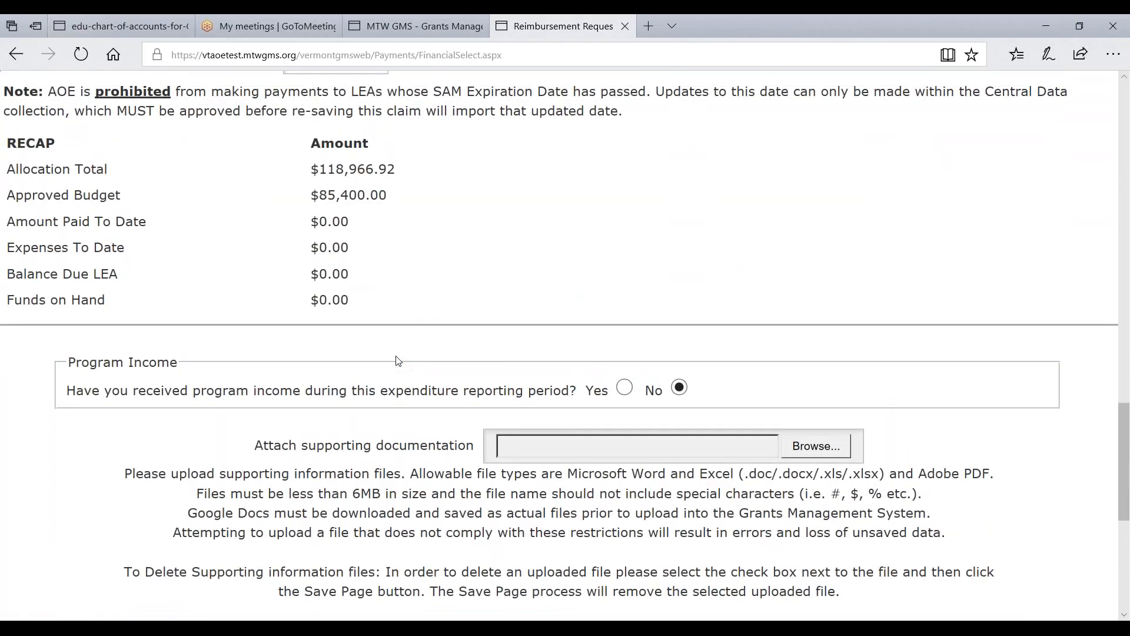
pyautogui.scroll(-7, 398, 361)
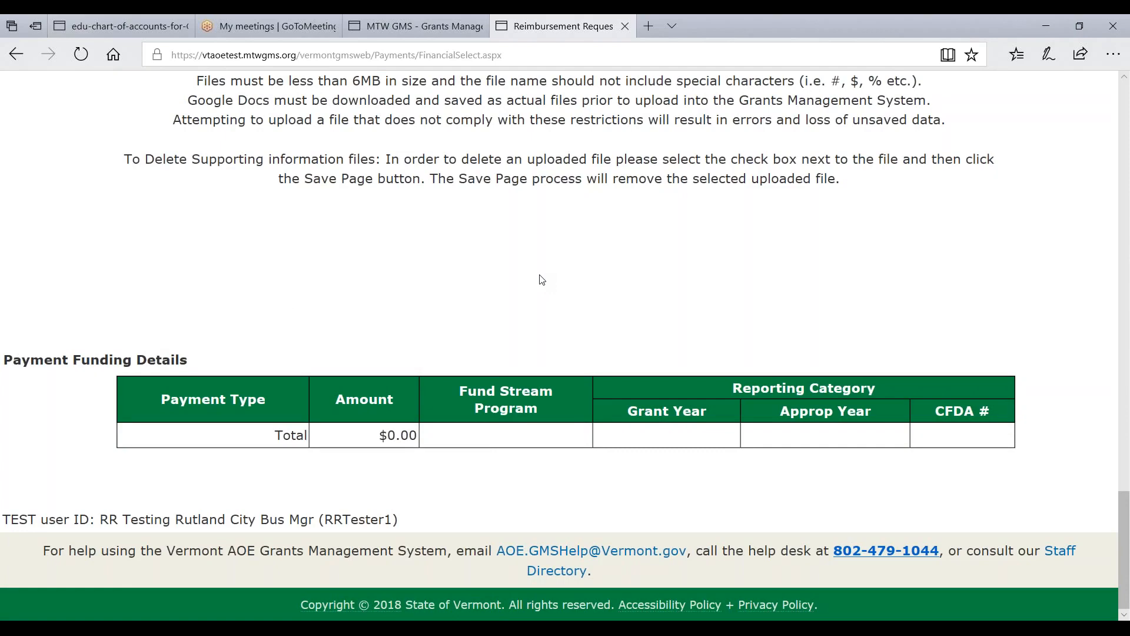
pyautogui.scroll(1, 542, 279)
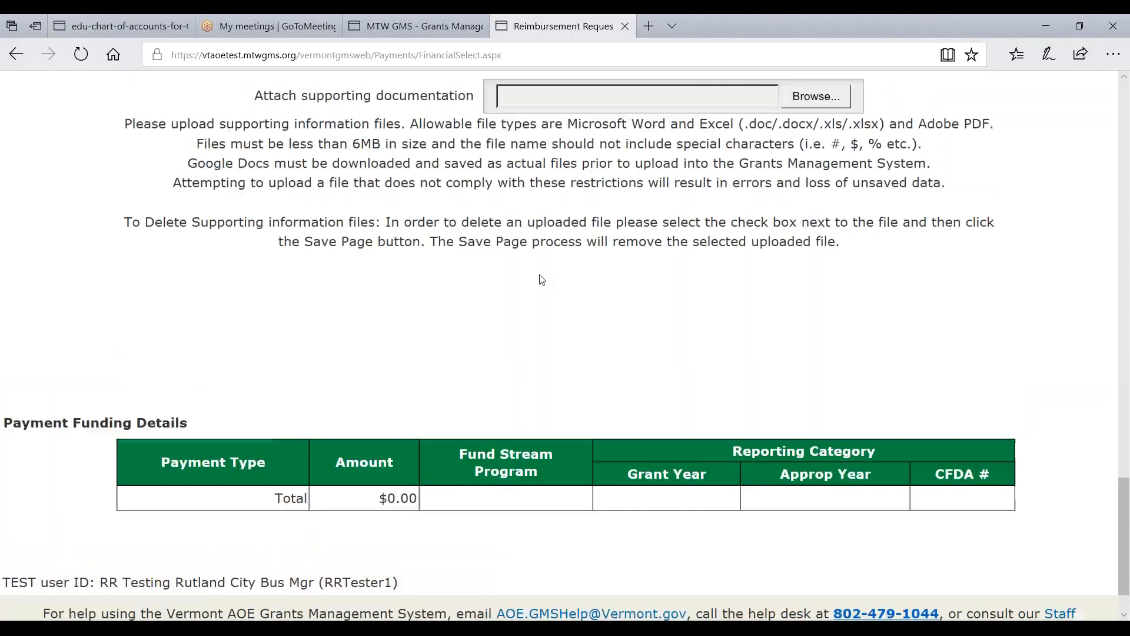
pyautogui.scroll(10, 542, 279)
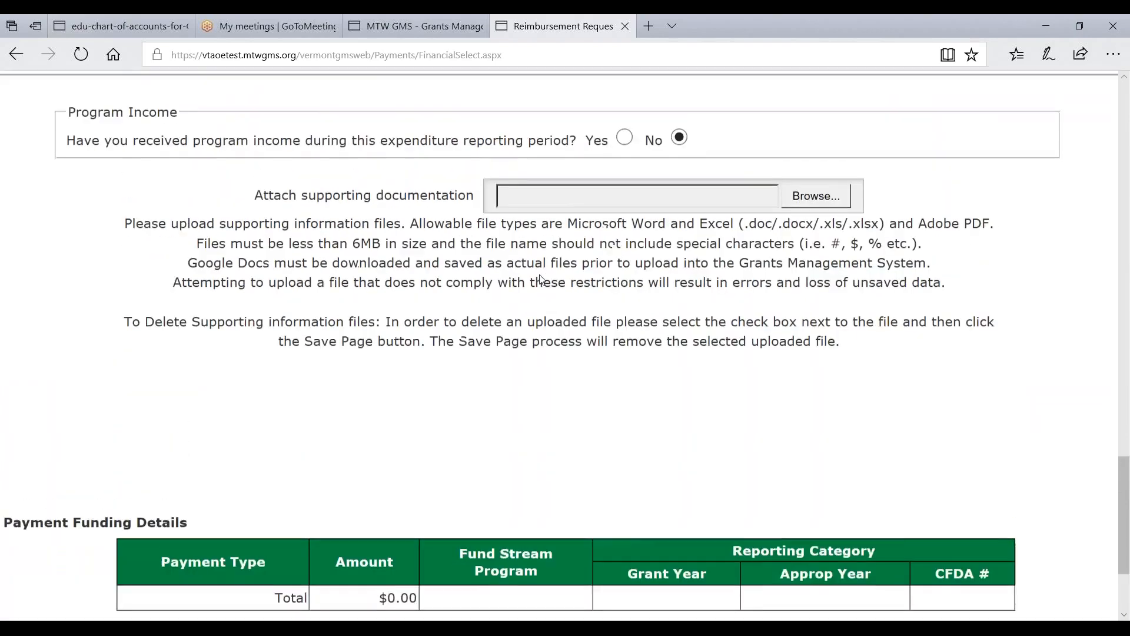
pyautogui.scroll(4, 541, 280)
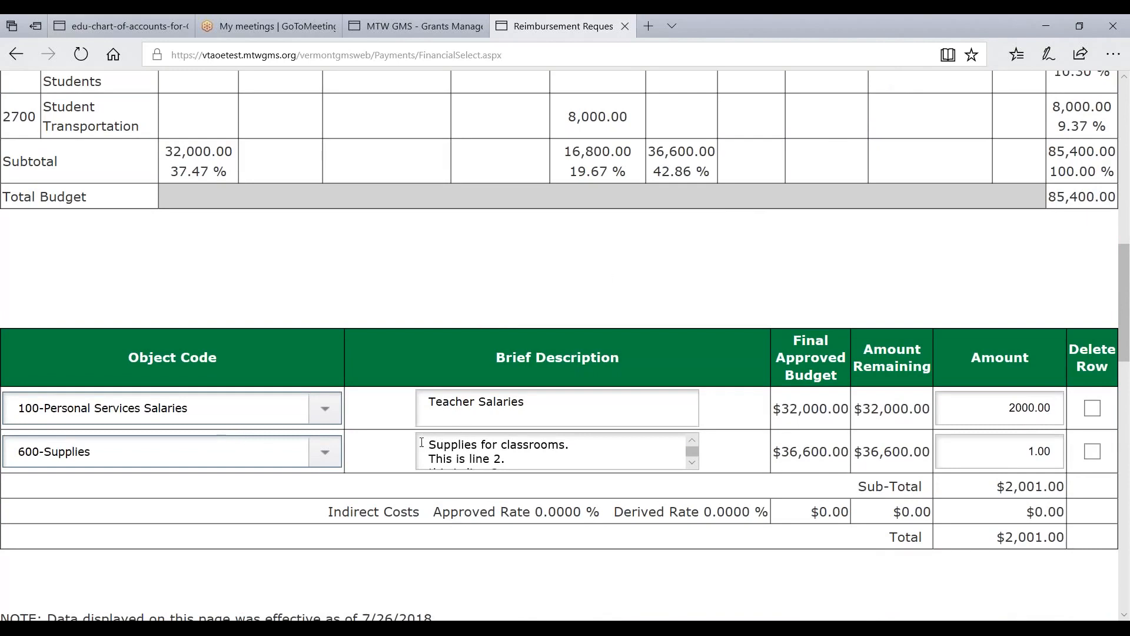
pyautogui.scroll(-2, 422, 442)
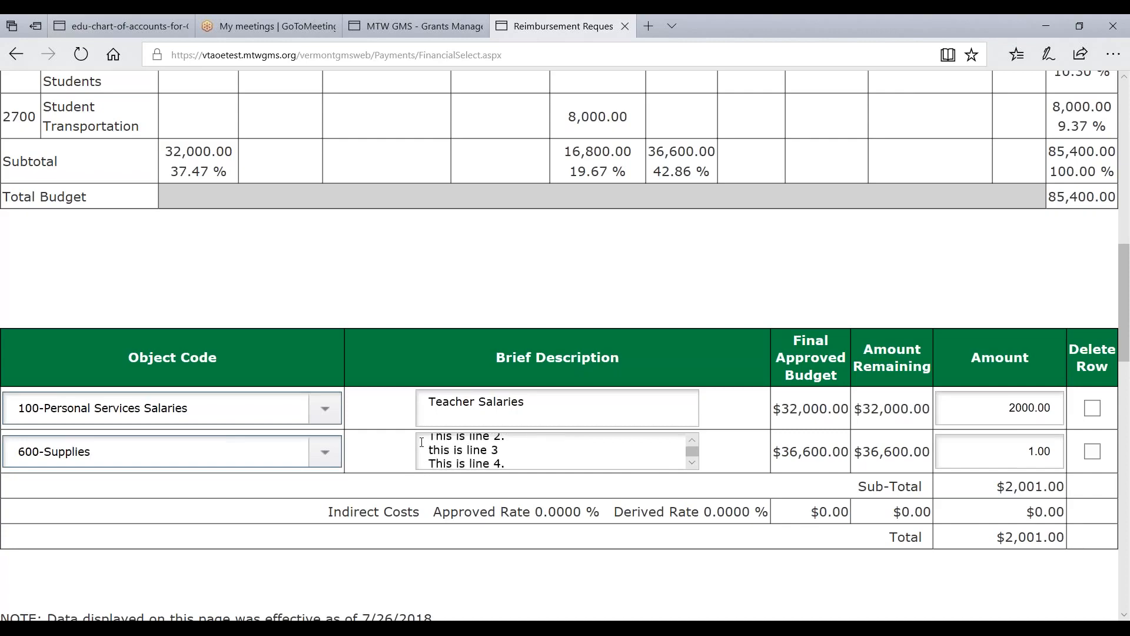
pyautogui.scroll(-2, 422, 442)
pyautogui.scroll(10, 421, 443)
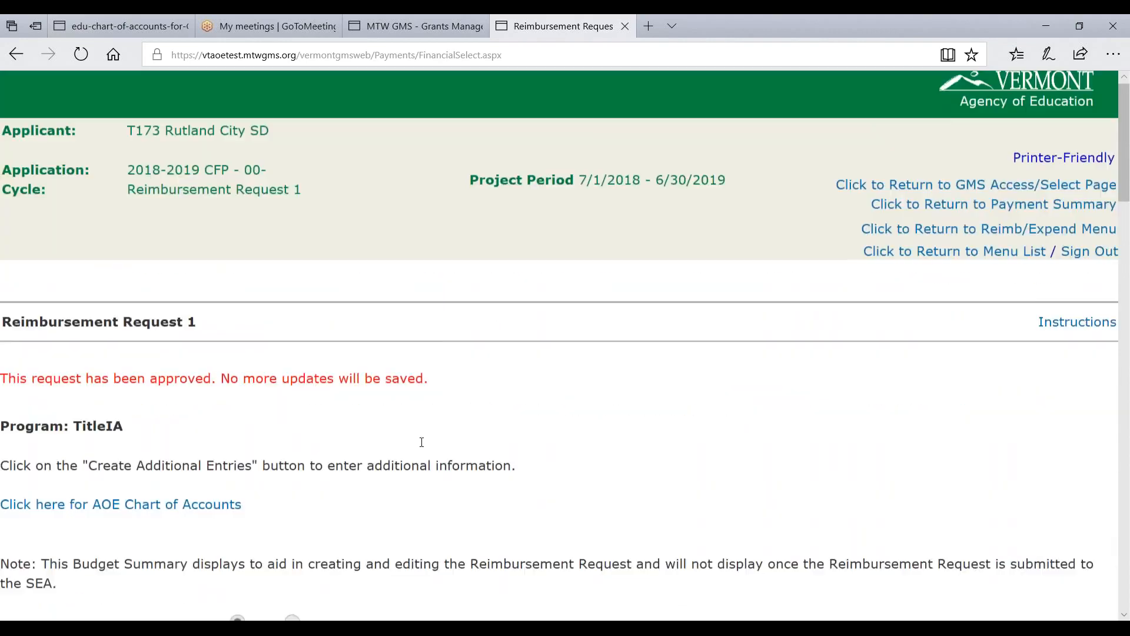
# - Return to the Reimbursement Request/Closeout Report Menu and reopen Reimbursement Request 4
pyautogui.click(975, 240)
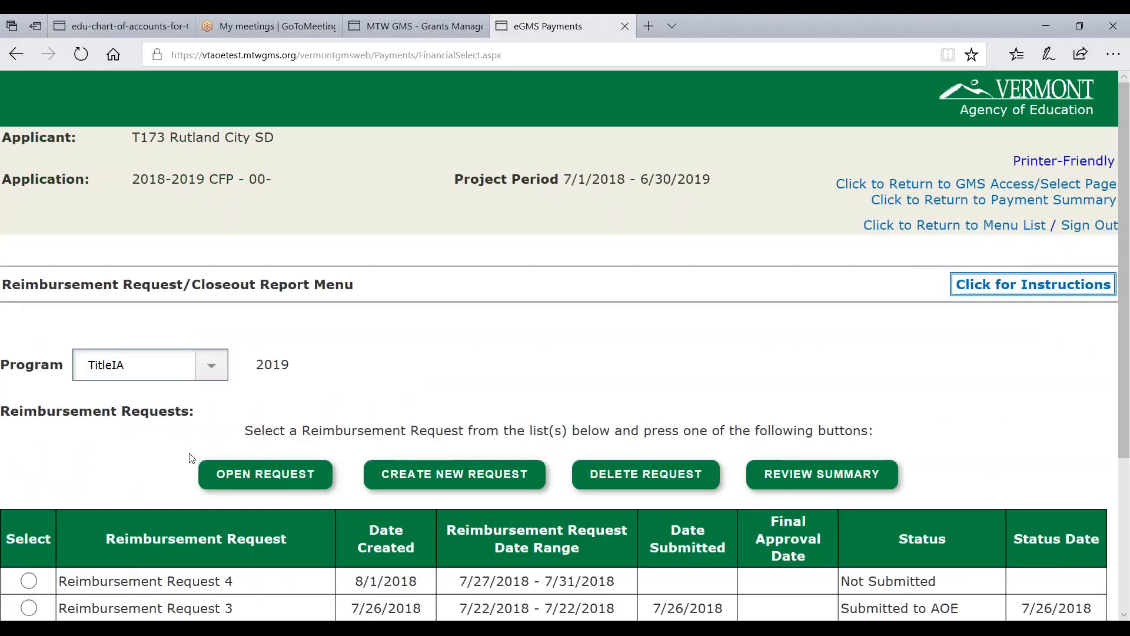
pyautogui.click(29, 582)
pyautogui.click(219, 486)
# - Mark the "Salary Line #2" row for deletion and save the request page
pyautogui.scroll(-15, 329, 452)
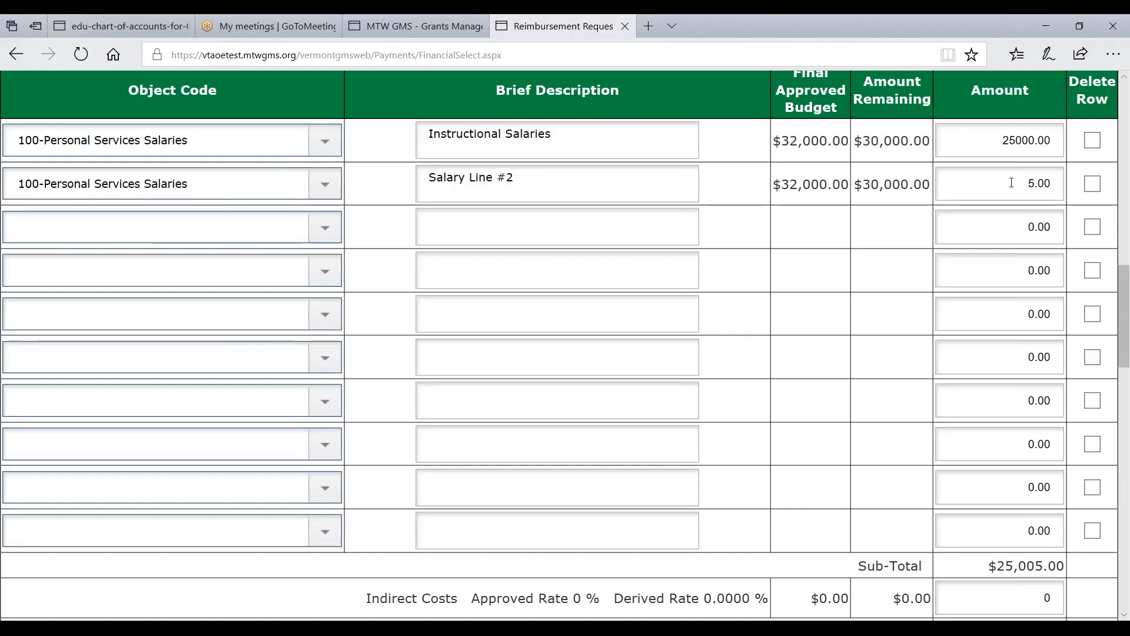
pyautogui.click(1093, 183)
pyautogui.scroll(-20, 1013, 179)
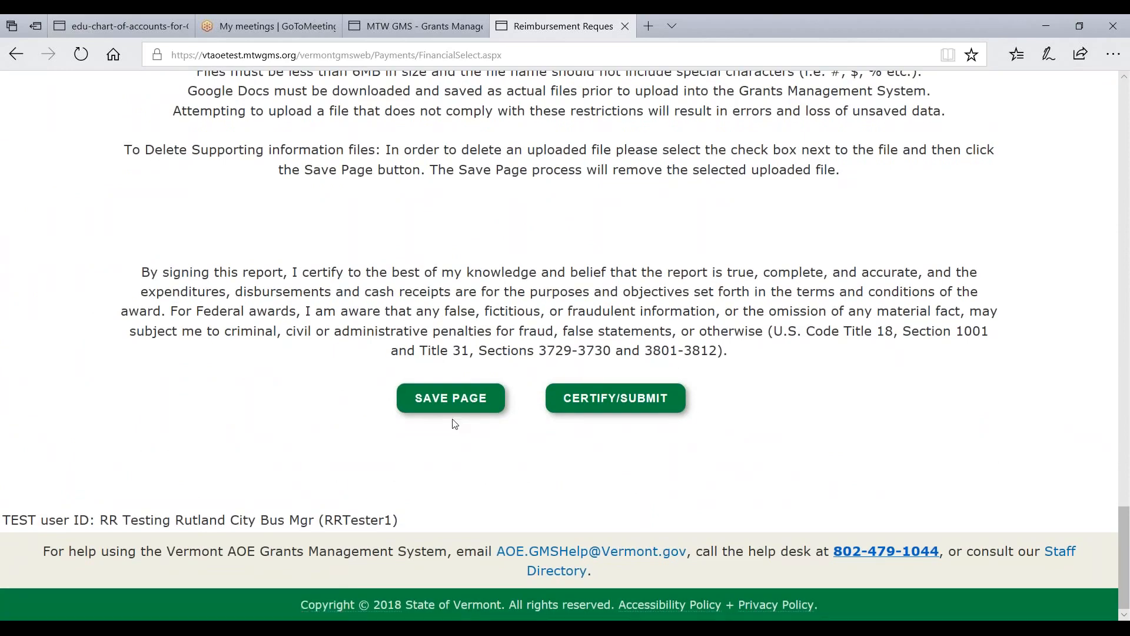
pyautogui.click(455, 406)
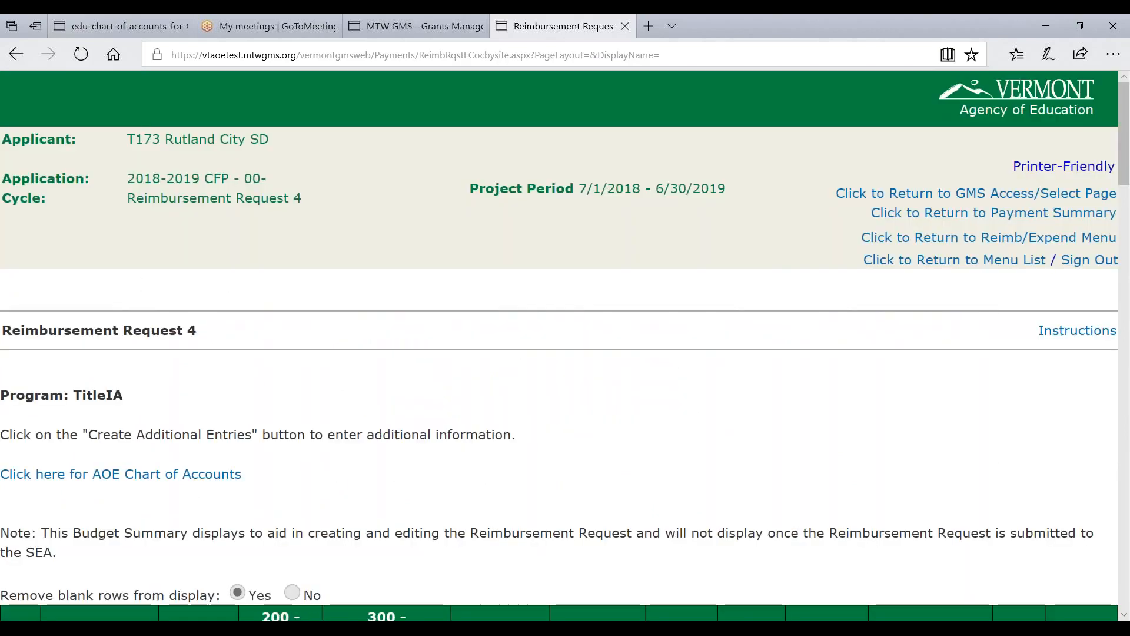
# - Compare the Instructional Salaries expenditure line with the 100-Personal Services Salaries subtotal in the Budget Summary
pyautogui.scroll(-15, 450, 401)
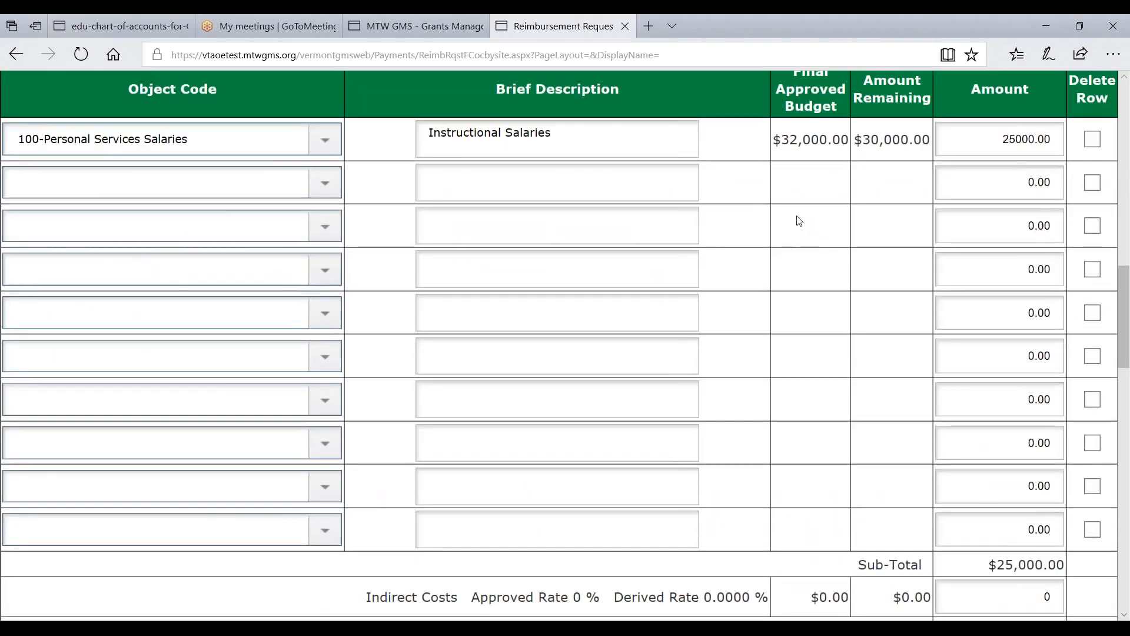
pyautogui.scroll(8, 832, 192)
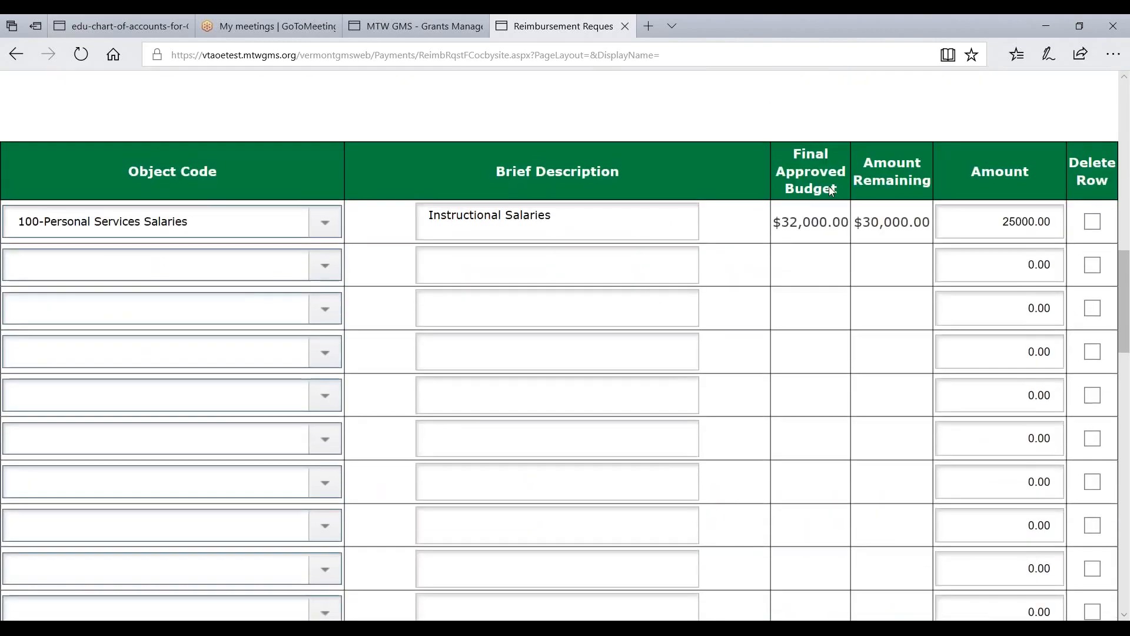
pyautogui.scroll(1, 830, 191)
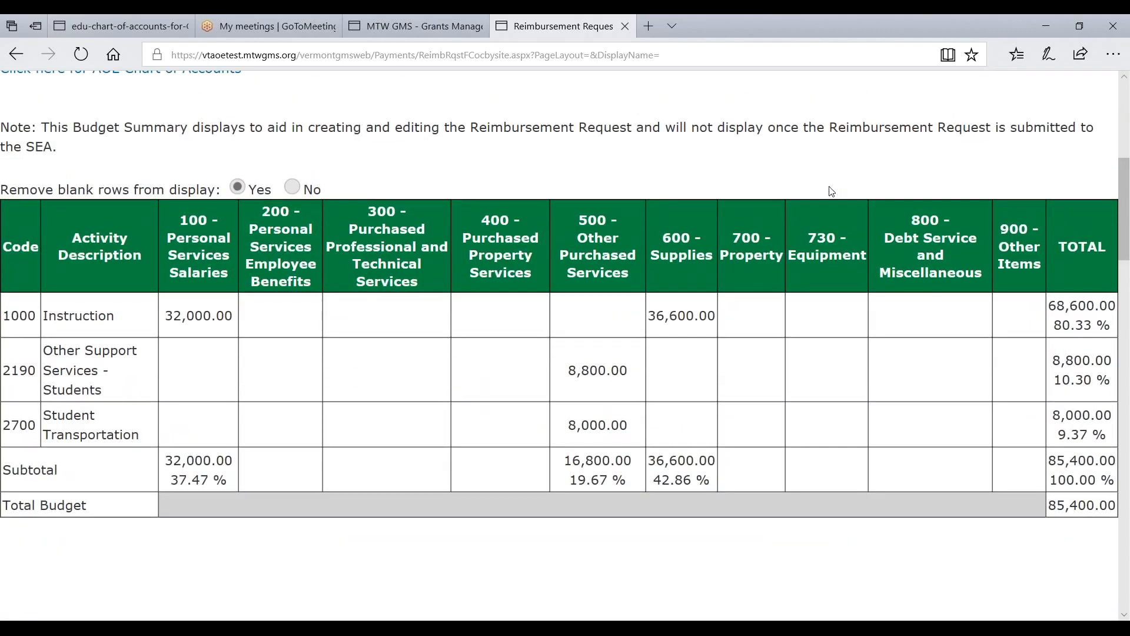
pyautogui.tripleClick(170, 461)
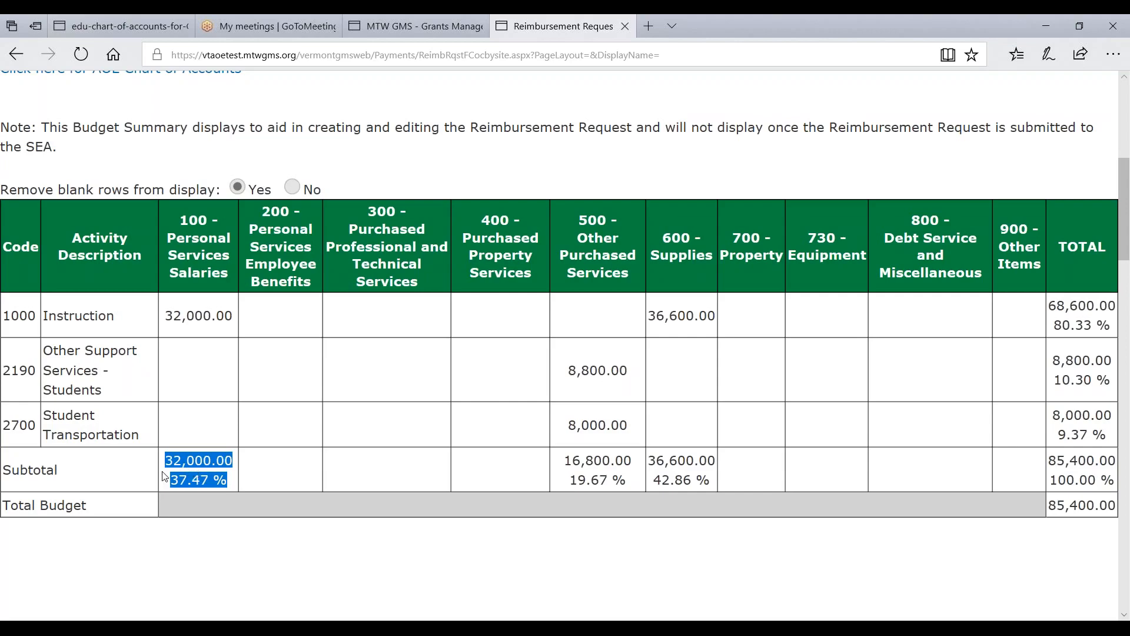
pyautogui.scroll(-10, 165, 477)
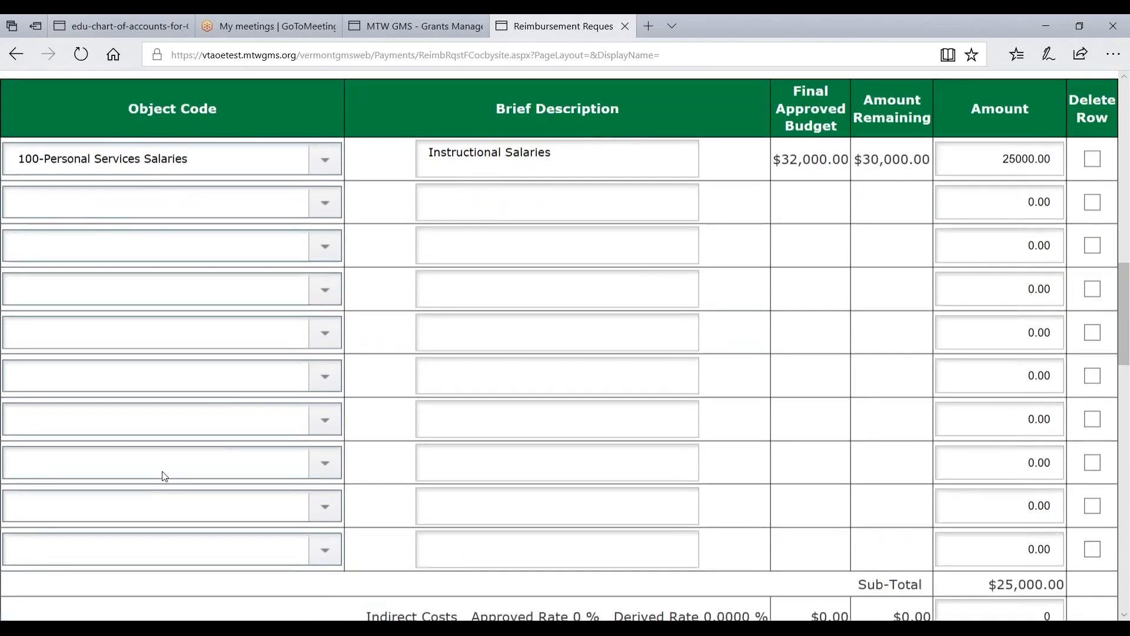
# - Try to save Reimbursement Request 4 with the expenditure period's end date set to 8/31/2018
pyautogui.scroll(-7, 164, 477)
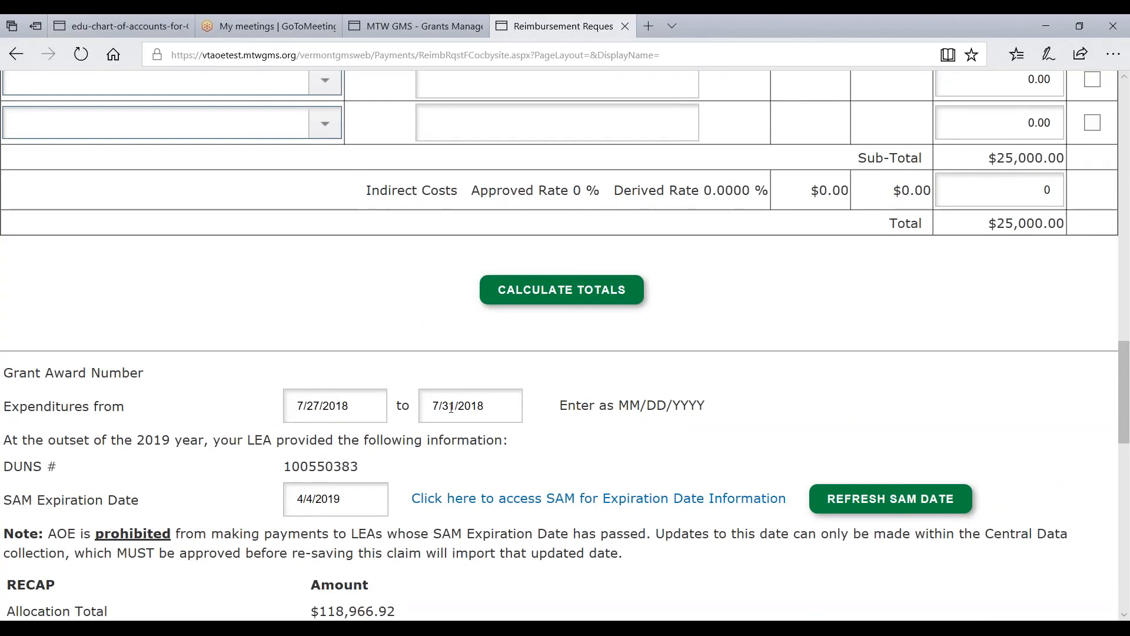
pyautogui.moveTo(453, 408); pyautogui.dragTo(322, 421)
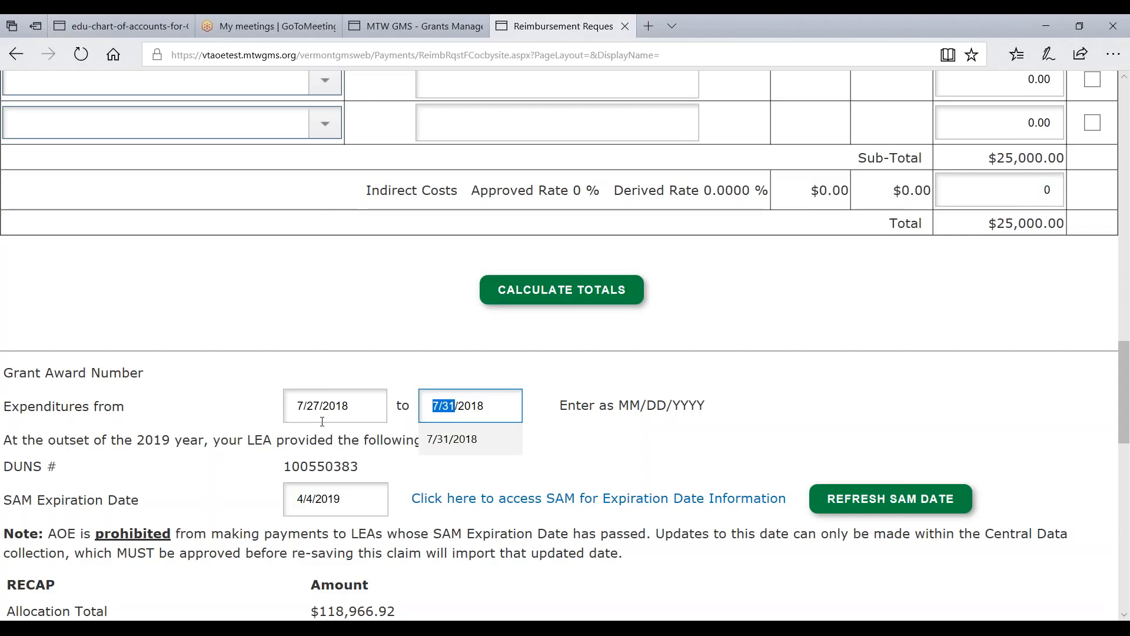
pyautogui.write('8/31')
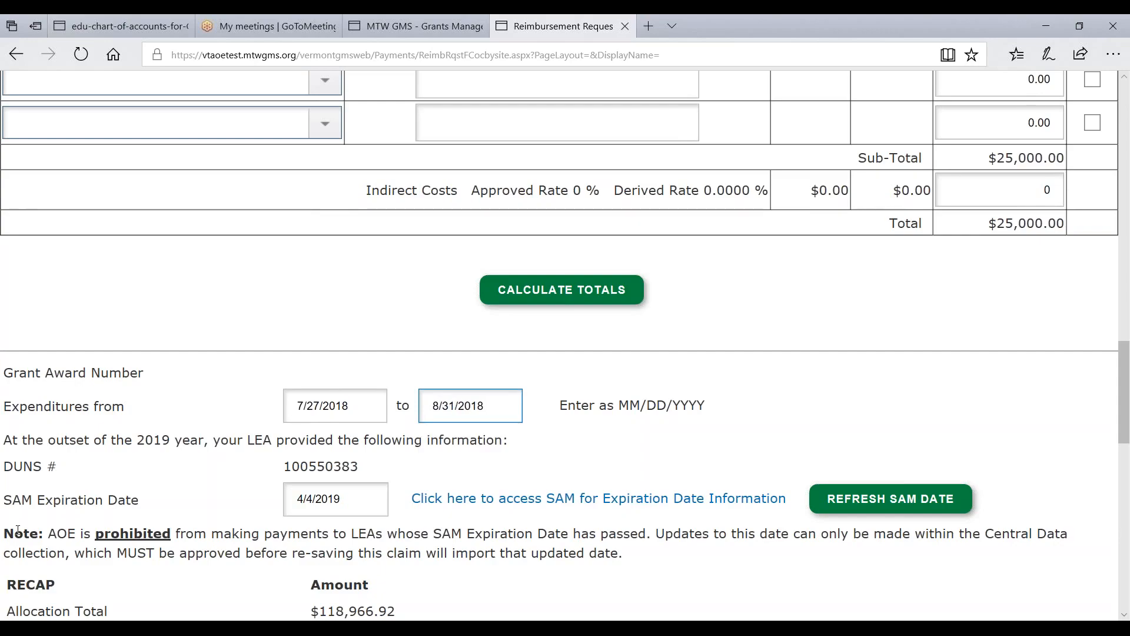
pyautogui.scroll(-15, 17, 530)
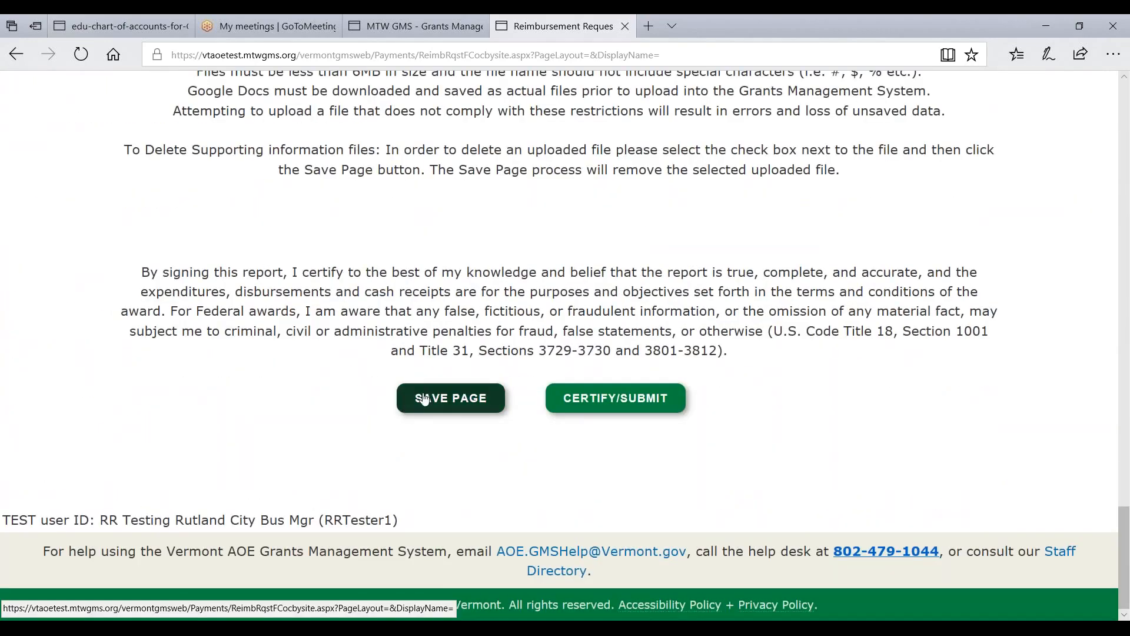
pyautogui.click(424, 399)
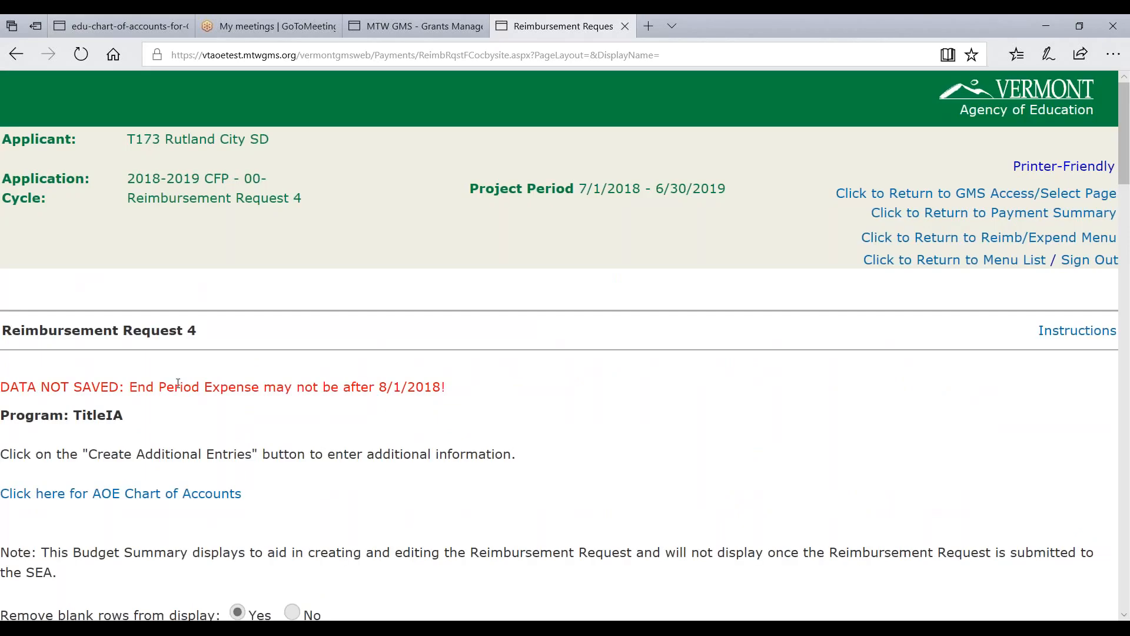
# - Read the message at the head of Reimbursement Request 4 and check it against the entered expenditure dates
pyautogui.moveTo(178, 384); pyautogui.dragTo(471, 383)
pyautogui.scroll(-8, 766, 389)
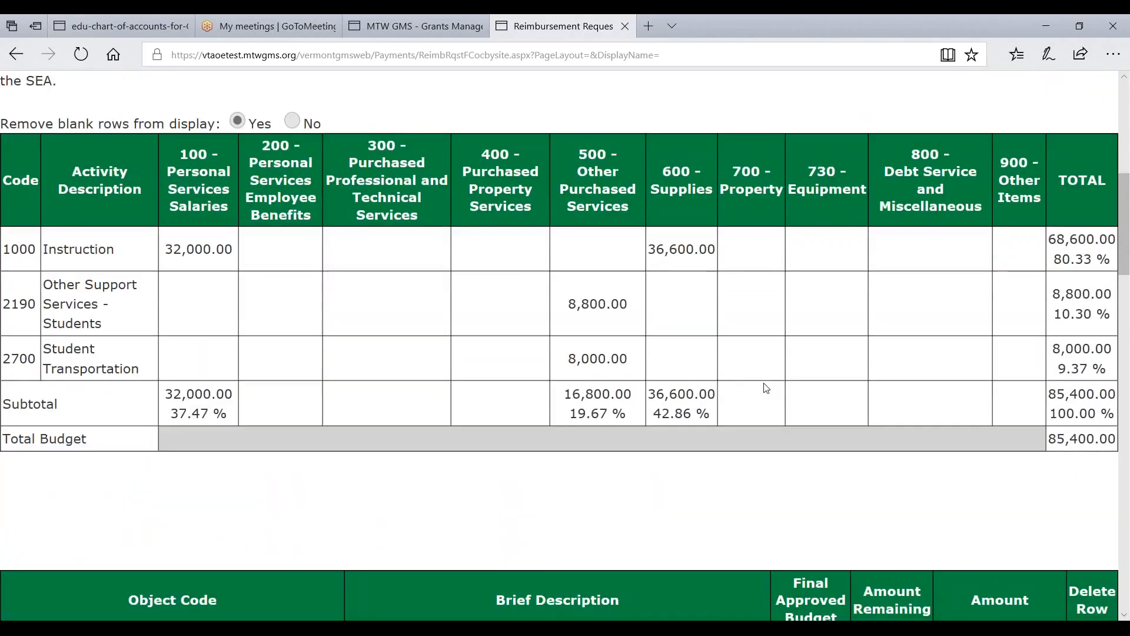
pyautogui.scroll(-20, 766, 388)
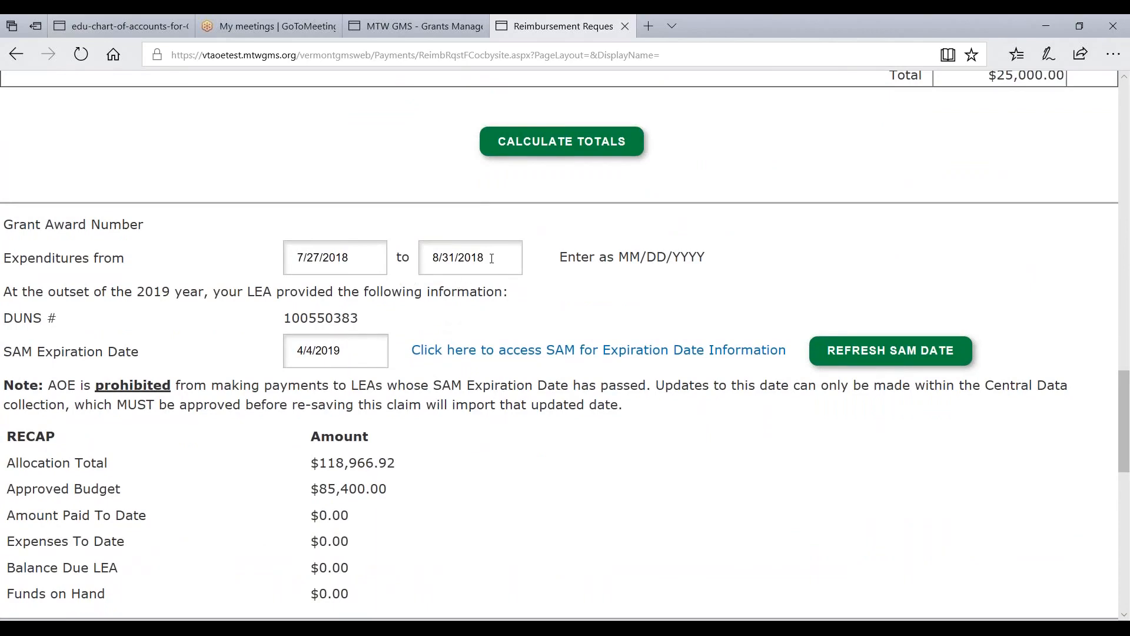
pyautogui.scroll(10, 457, 293)
pyautogui.scroll(1, 457, 292)
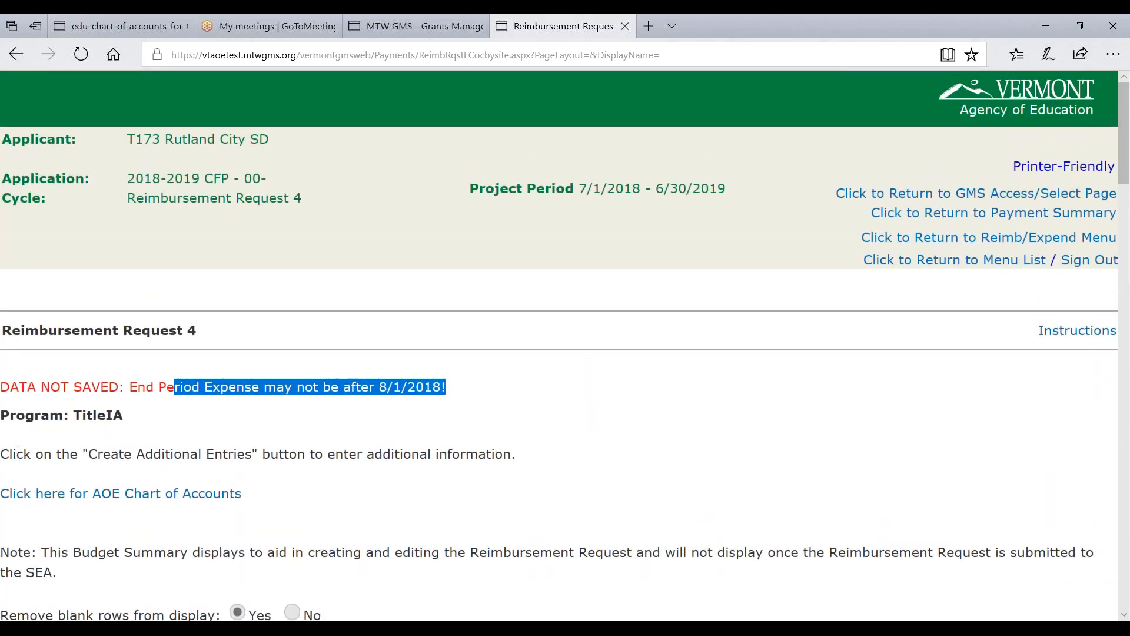
pyautogui.moveTo(27, 384); pyautogui.dragTo(183, 380)
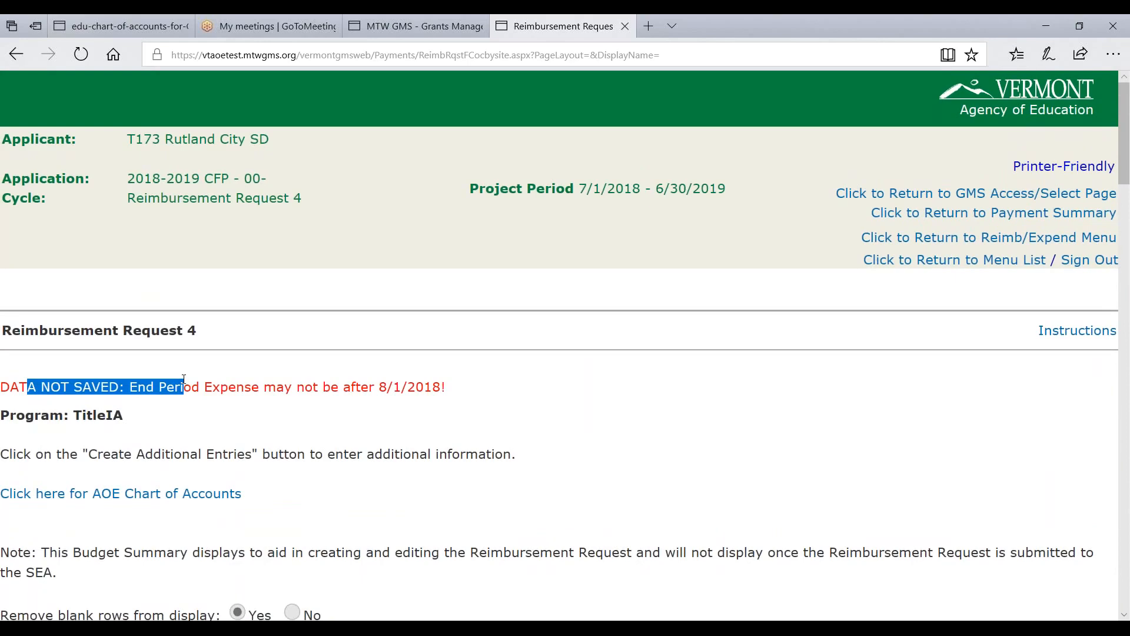
# - Return to the Reimbursement Request/Closeout Report Menu, reopen Reimbursement Request 4 and check its expenditure period dates
pyautogui.click(988, 246)
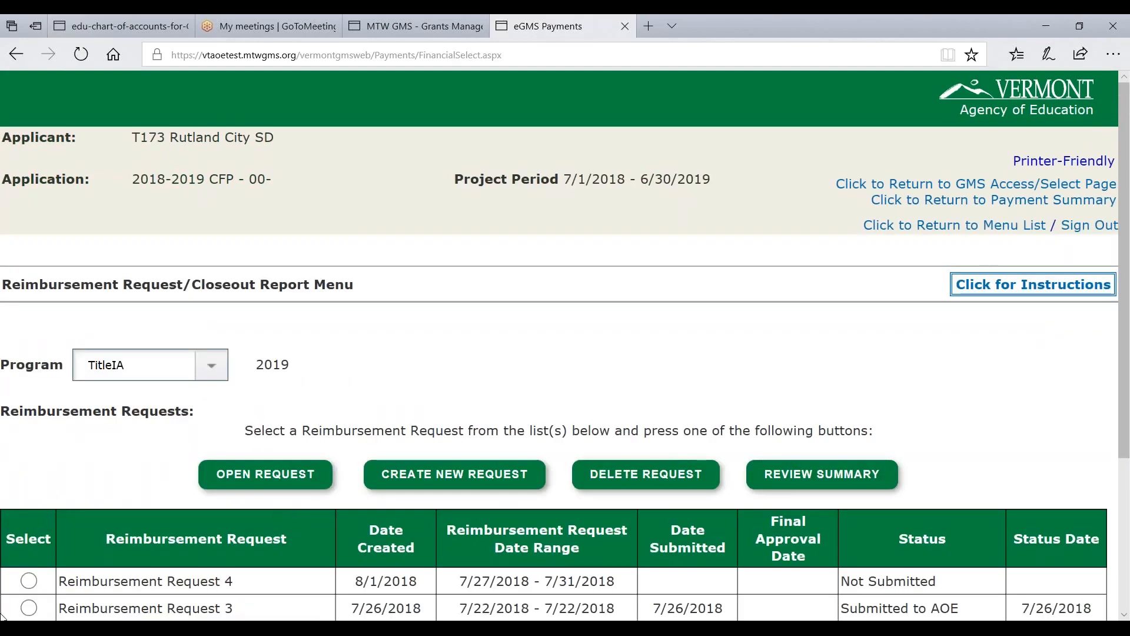
pyautogui.click(28, 581)
pyautogui.click(277, 482)
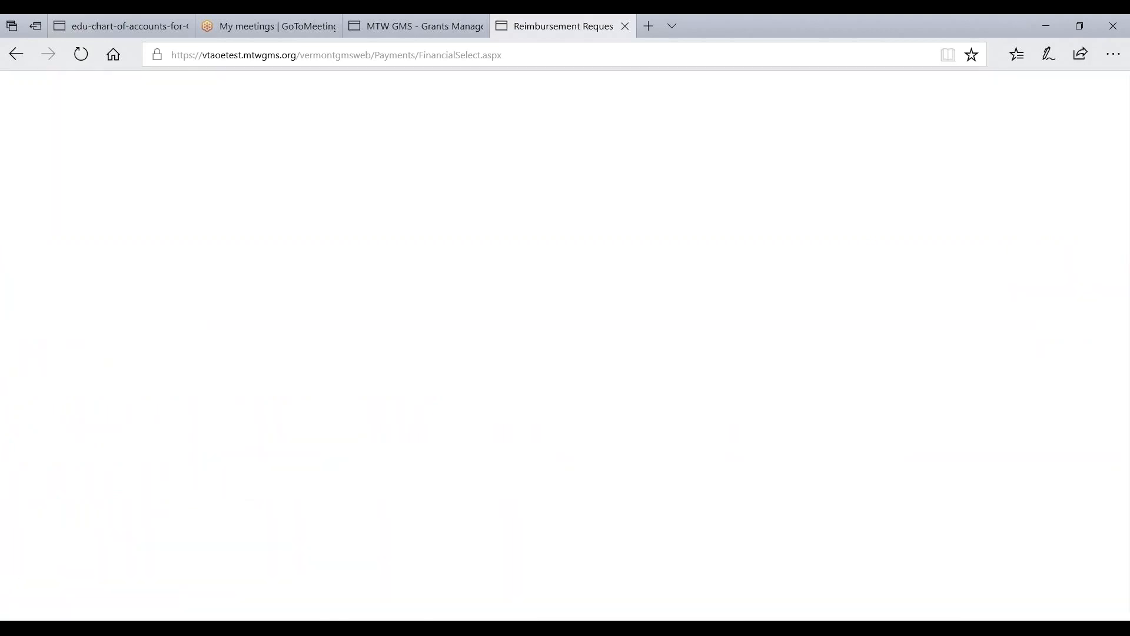
pyautogui.scroll(-3, 176, 277)
pyautogui.scroll(-14, 58, 499)
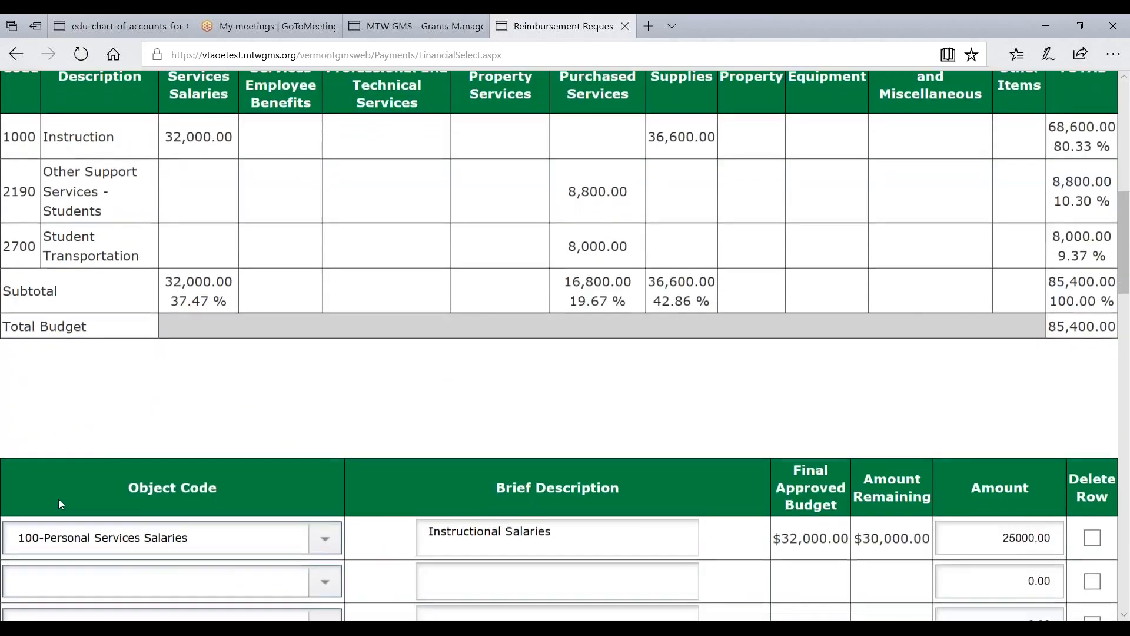
pyautogui.scroll(2, 58, 493)
pyautogui.scroll(-7, 61, 497)
pyautogui.scroll(-2, 61, 497)
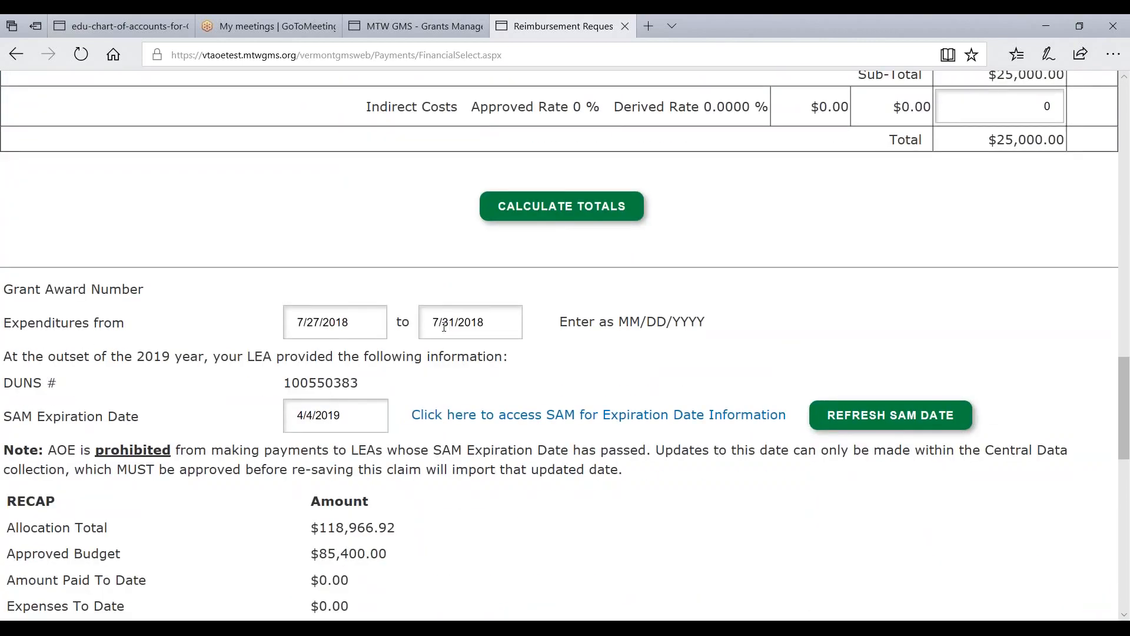
# - Review the recap, program income answers, supporting documentation instructions and certification statement of Reimbursement Request 4
pyautogui.scroll(-3, 443, 326)
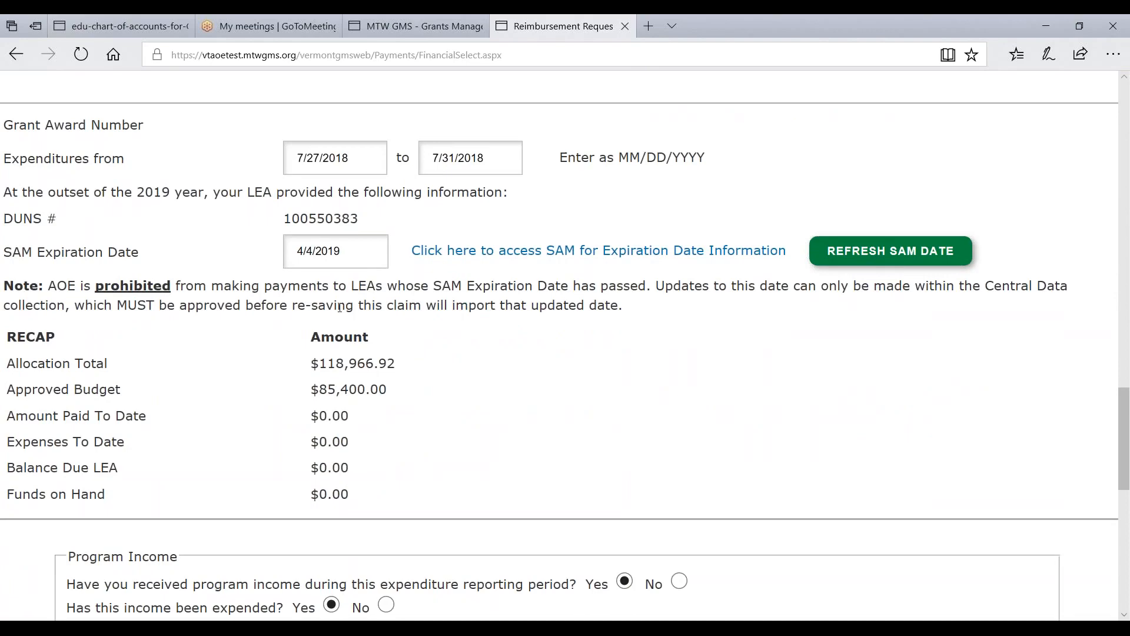
pyautogui.scroll(-3, 340, 311)
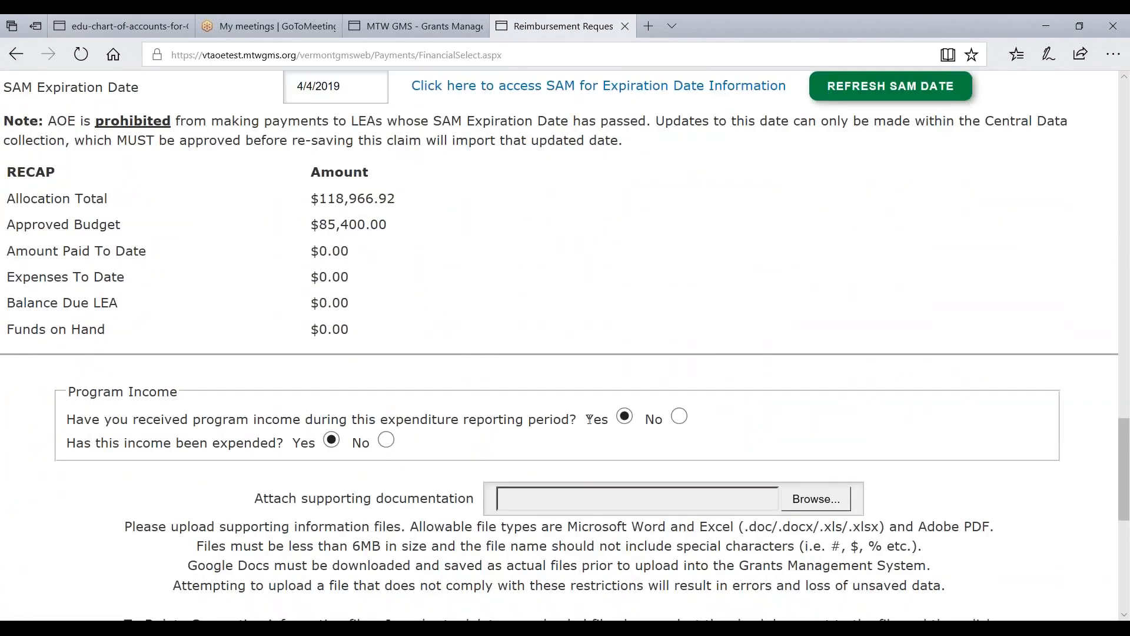
pyautogui.scroll(-2, 588, 420)
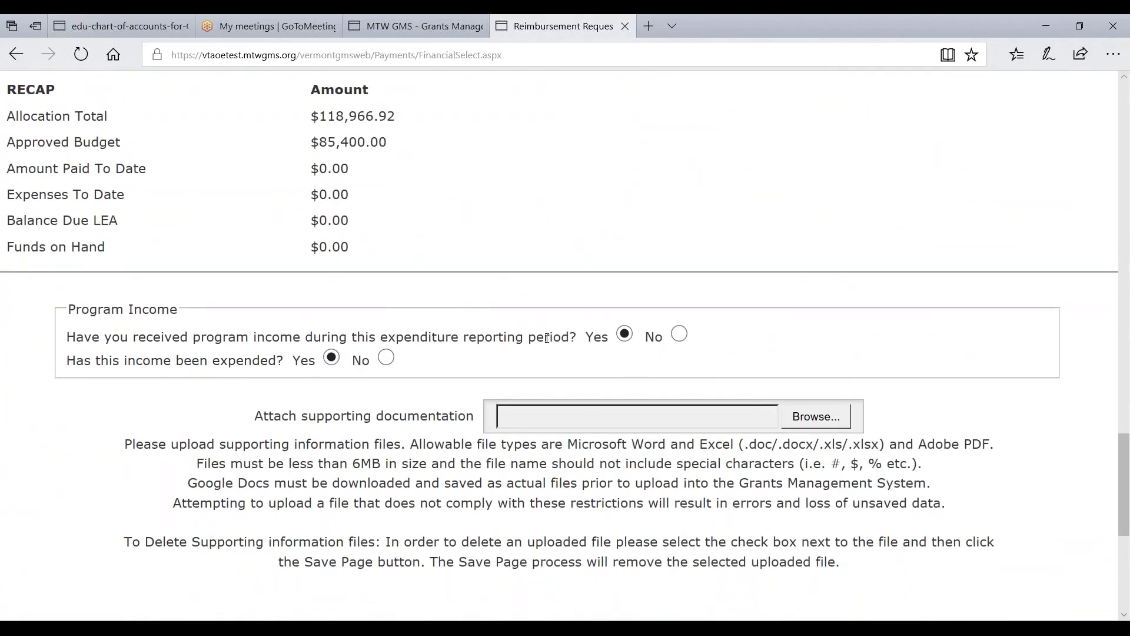
pyautogui.scroll(-5, 547, 338)
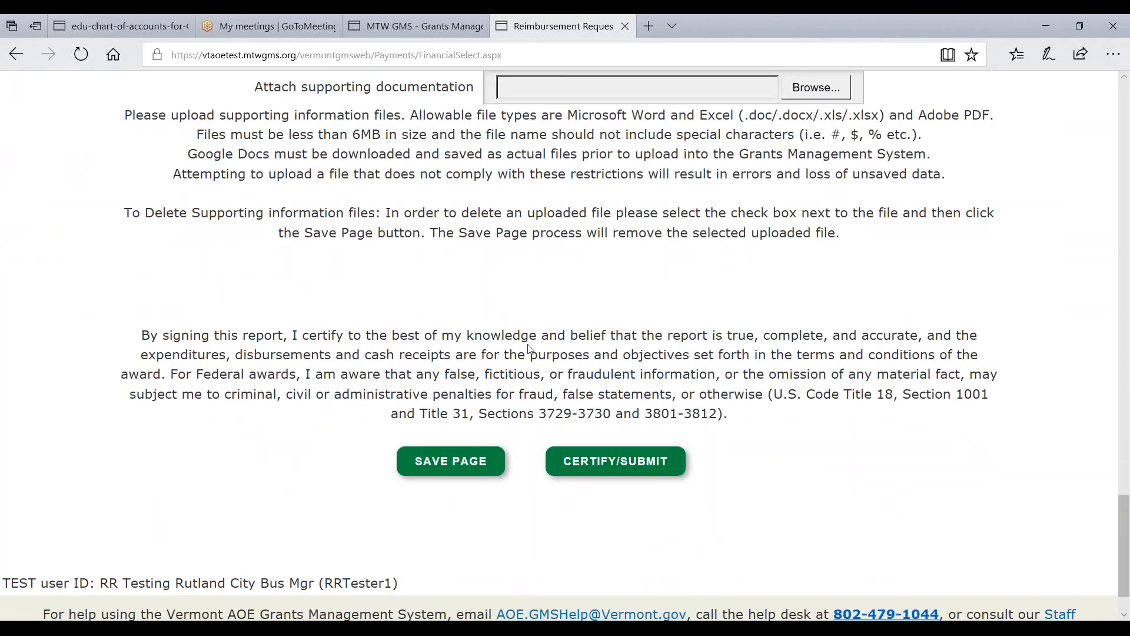
pyautogui.scroll(15, 529, 419)
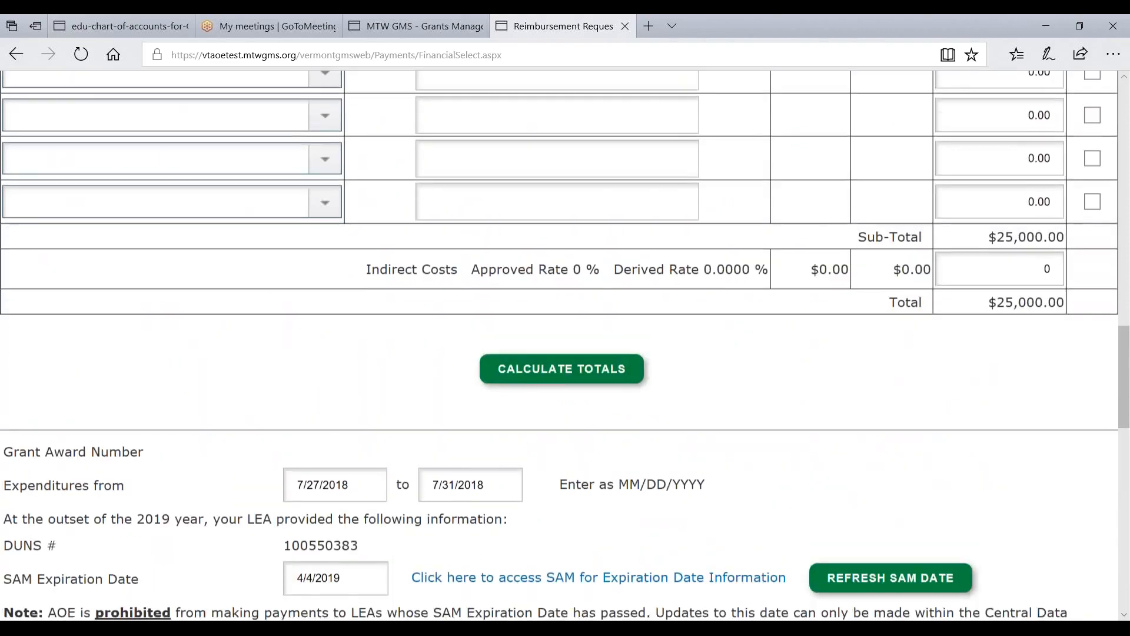
pyautogui.scroll(7, 527, 427)
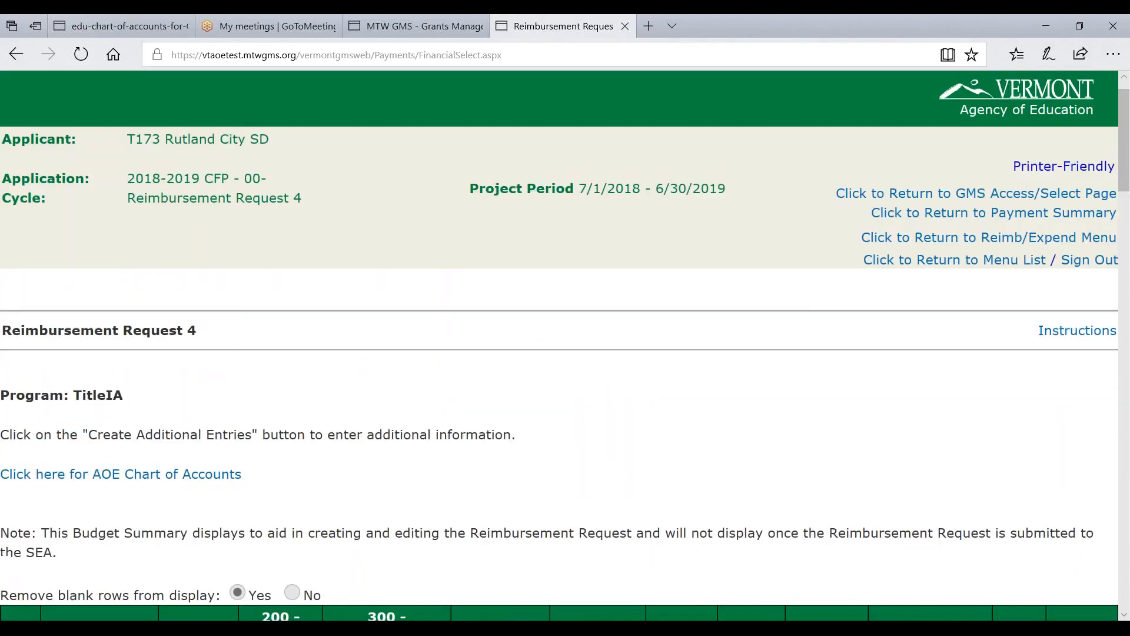
# - Return to the Reimbursement Request/Closeout Report Menu and examine the Status column of the TitleIA requests
pyautogui.click(946, 239)
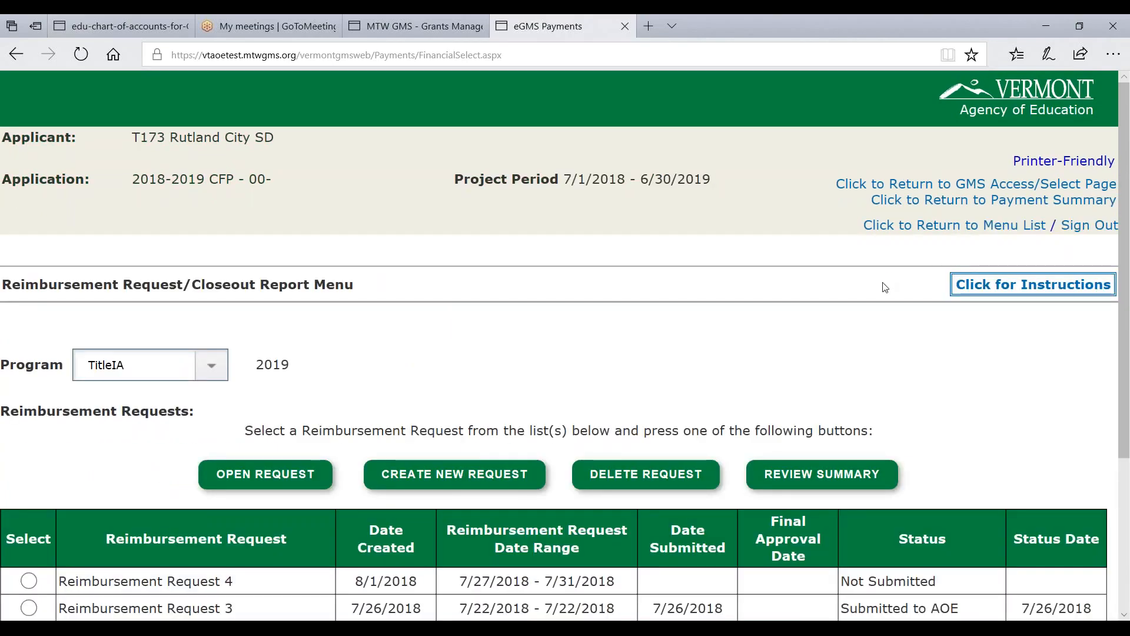
pyautogui.scroll(-3, 881, 285)
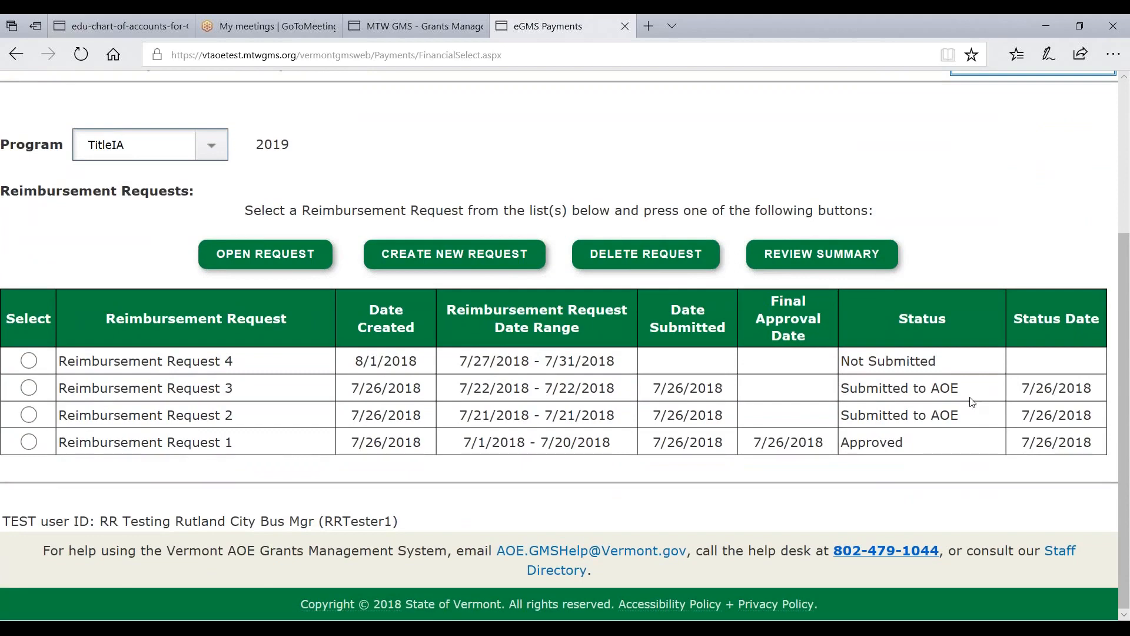
pyautogui.moveTo(858, 415); pyautogui.dragTo(983, 419)
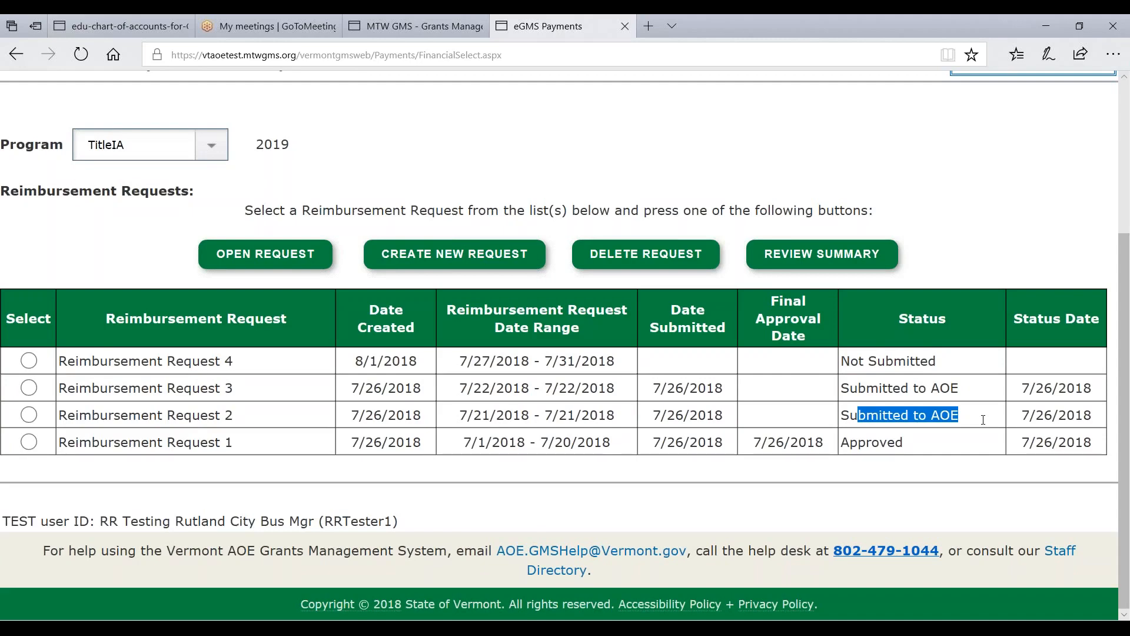
# - Open the review summary of Reimbursement Request 1 and bring up its Finance Review checklist
pyautogui.click(28, 446)
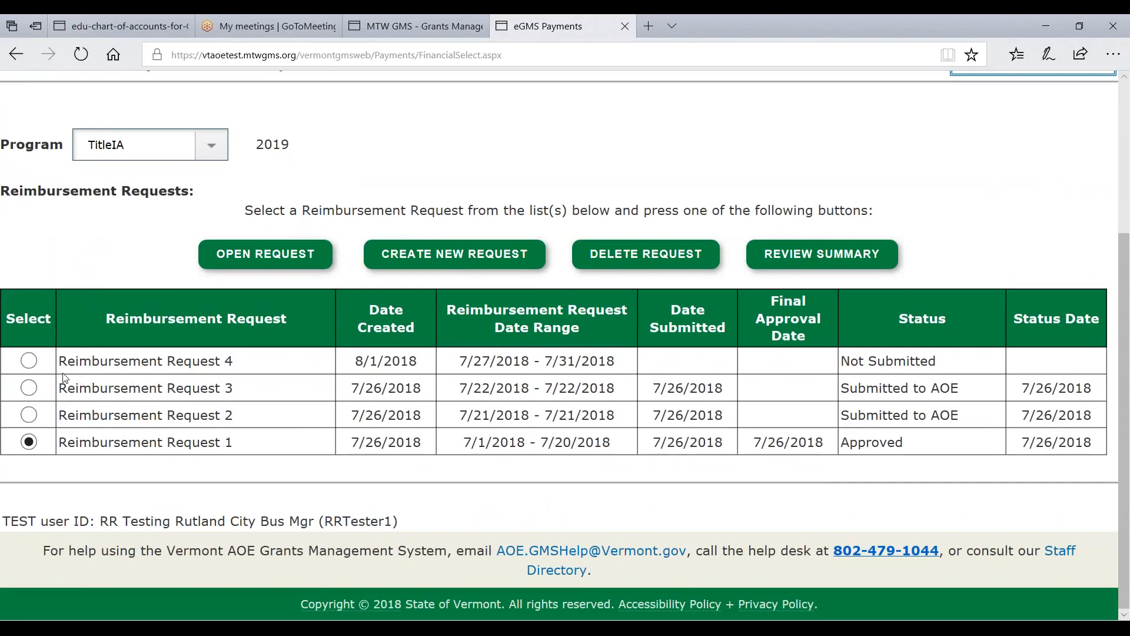
pyautogui.click(815, 260)
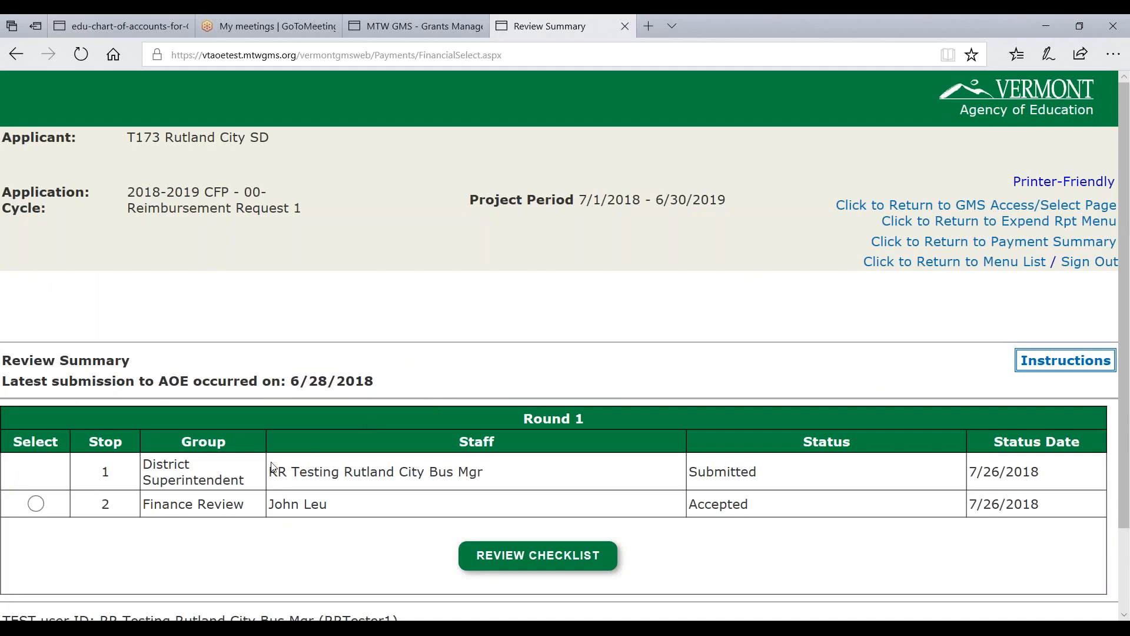
pyautogui.click(36, 504)
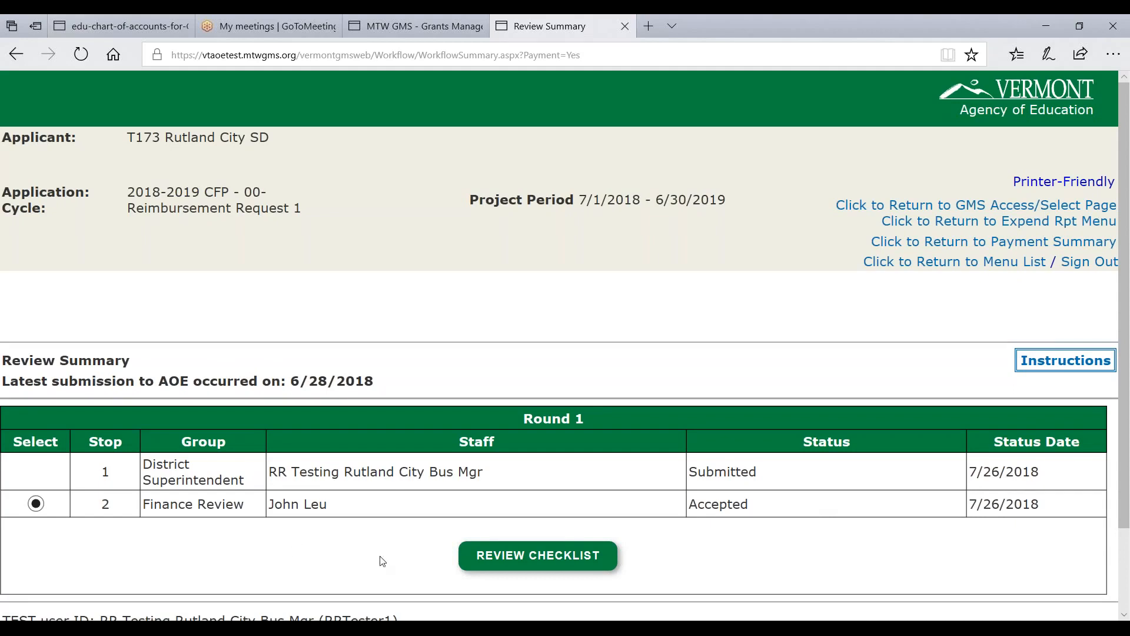
pyautogui.click(508, 559)
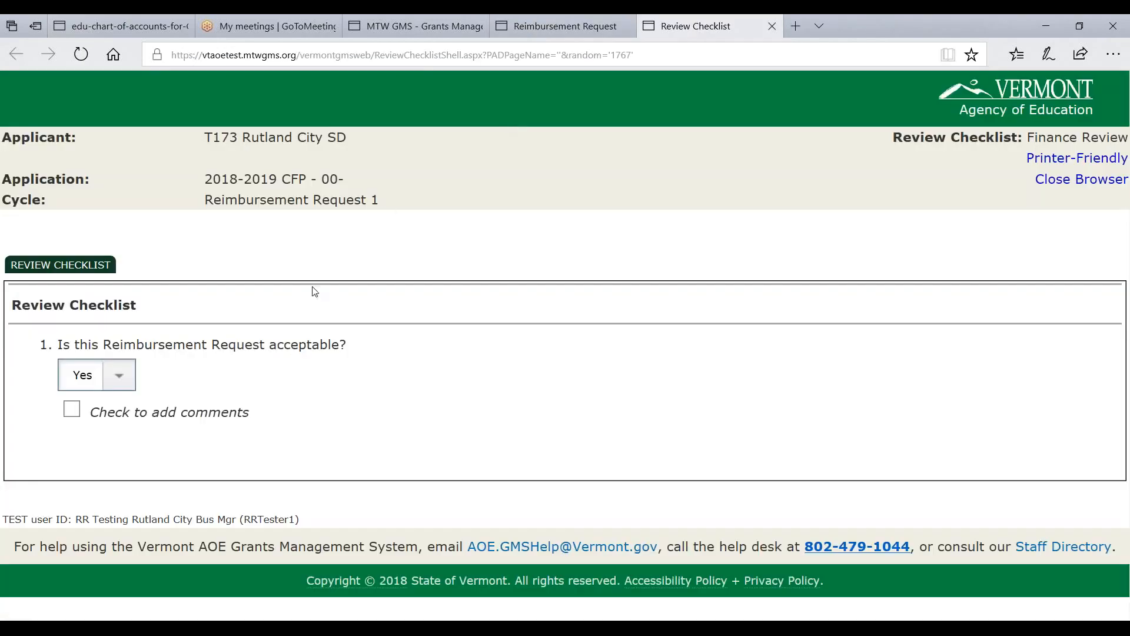
# - Answer No to whether Reimbursement Request 1 is acceptable and enable the comments box for that question
pyautogui.moveTo(71, 345); pyautogui.dragTo(373, 347)
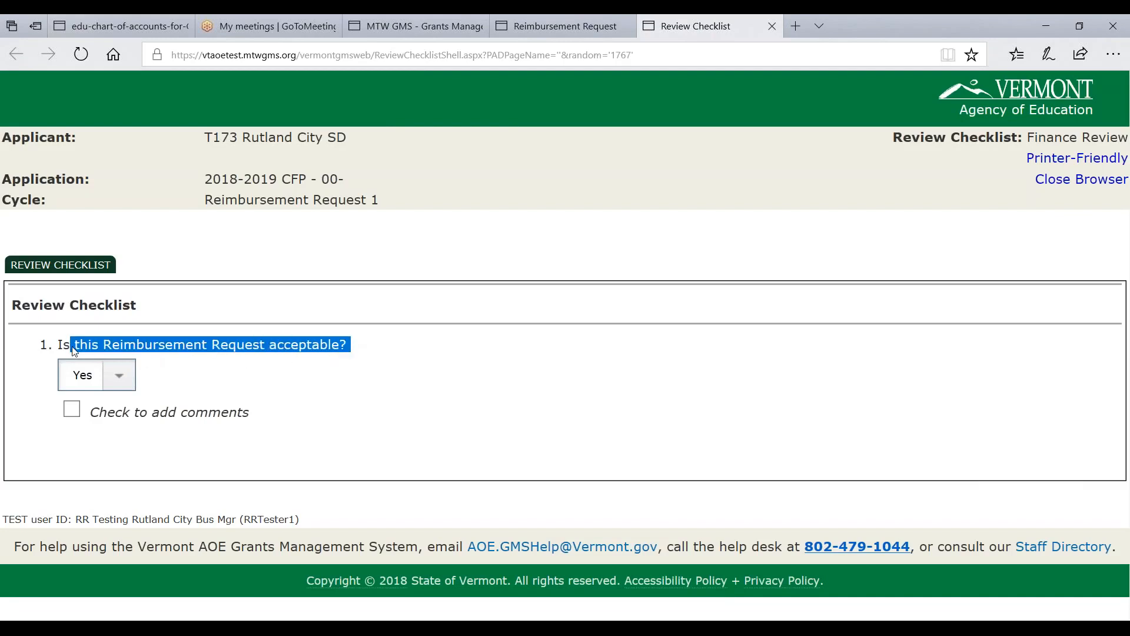
pyautogui.moveTo(64, 344); pyautogui.dragTo(352, 352)
pyautogui.click(121, 380)
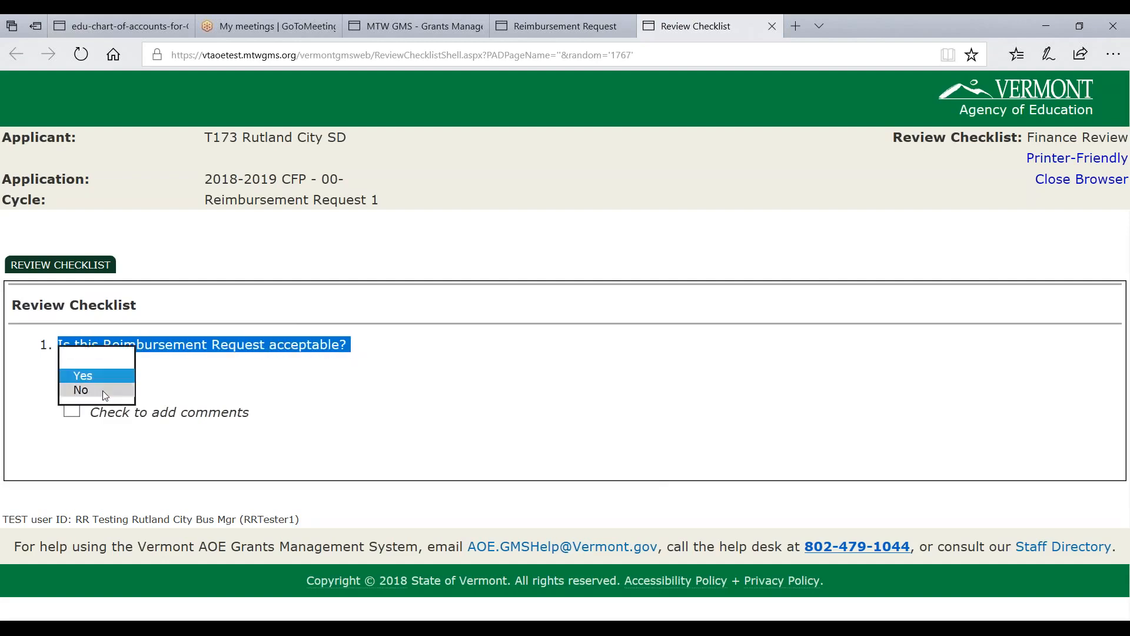
pyautogui.click(103, 391)
pyautogui.moveTo(213, 206); pyautogui.dragTo(588, 199)
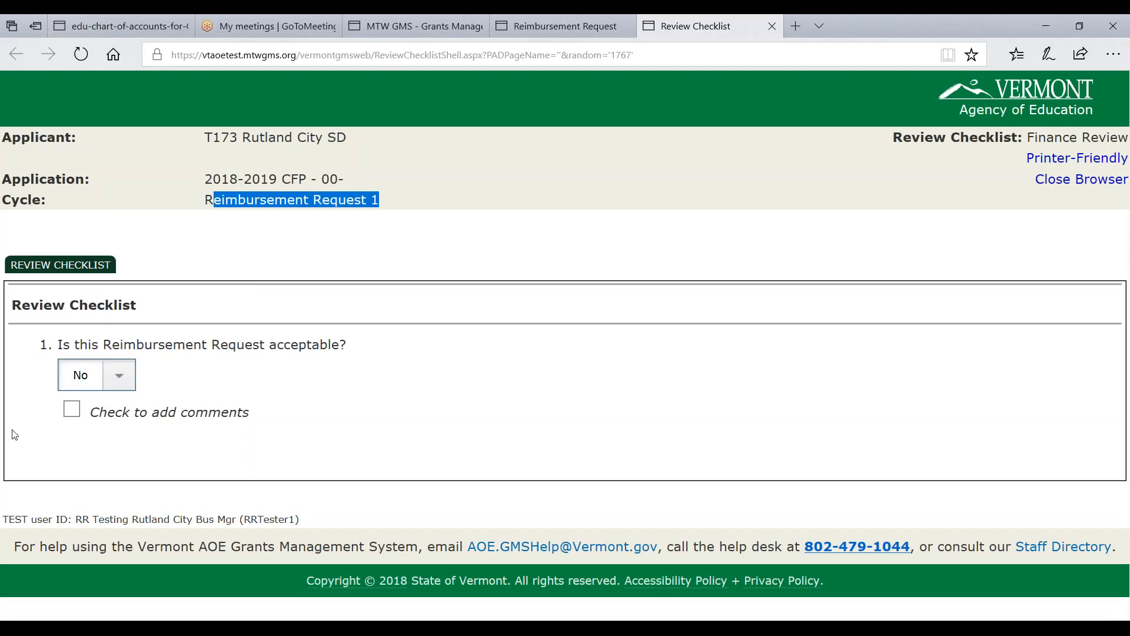
pyautogui.click(71, 409)
pyautogui.click(82, 479)
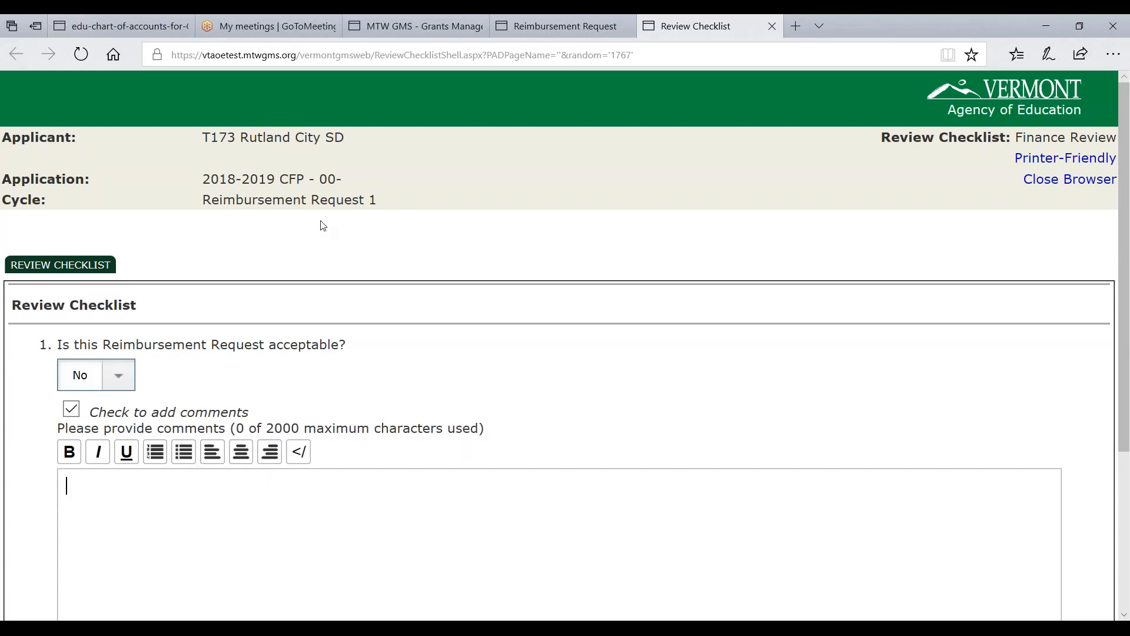
# - Close the Finance Review checklist and review the budget summary and expenditure lines of Reimbursement Request 1
pyautogui.click(772, 27)
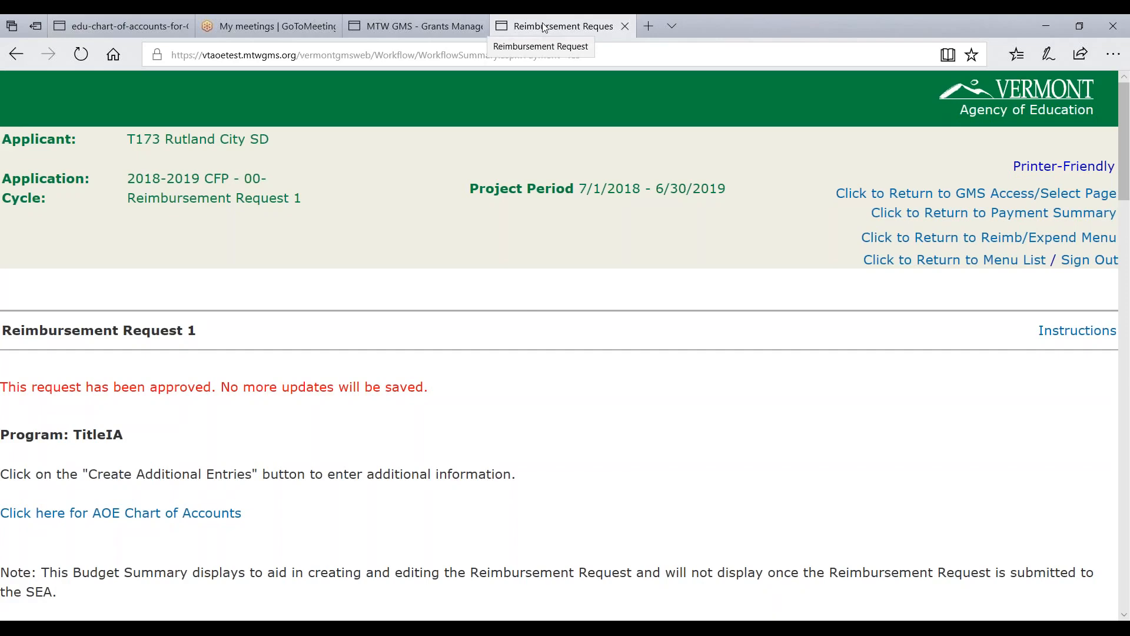
pyautogui.scroll(-5, 507, 461)
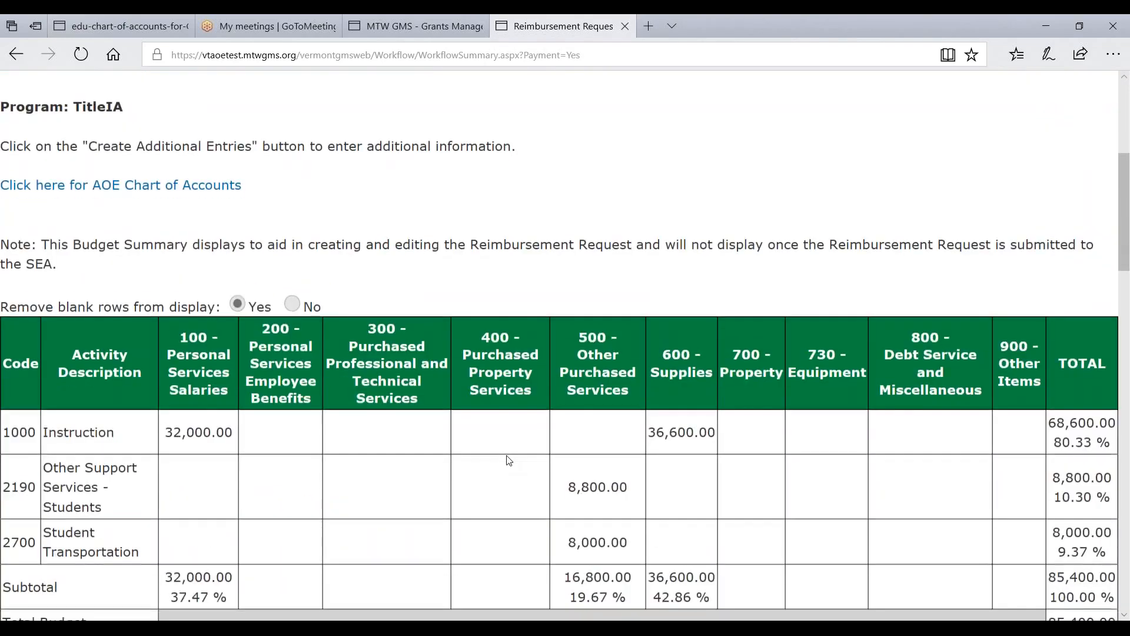
pyautogui.scroll(-7, 508, 461)
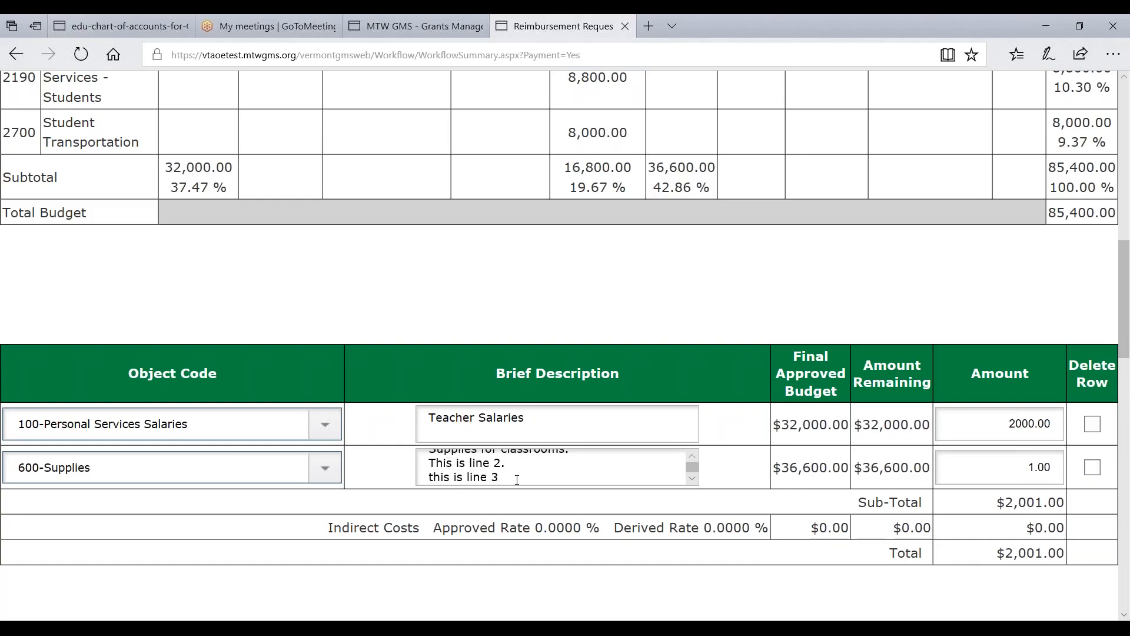
pyautogui.scroll(-2, 517, 480)
pyautogui.scroll(6, 517, 480)
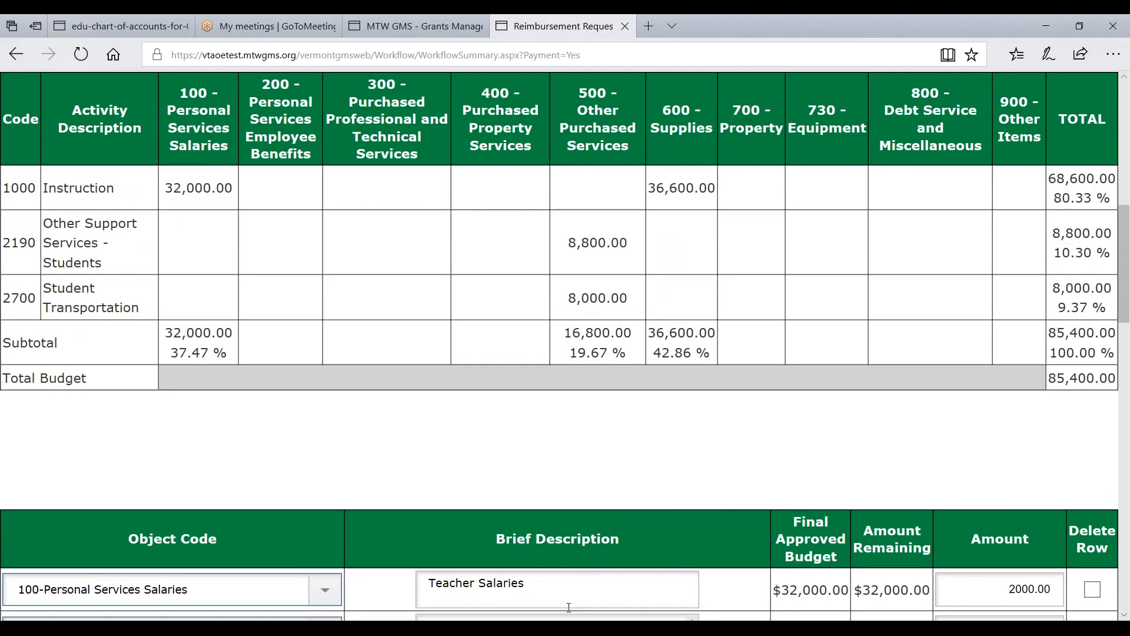
# - Switch to the training session draft agenda in Word, check its remaining topics, and return to Reimbursement Request 1 in the browser
pyautogui.moveTo(490, 629)
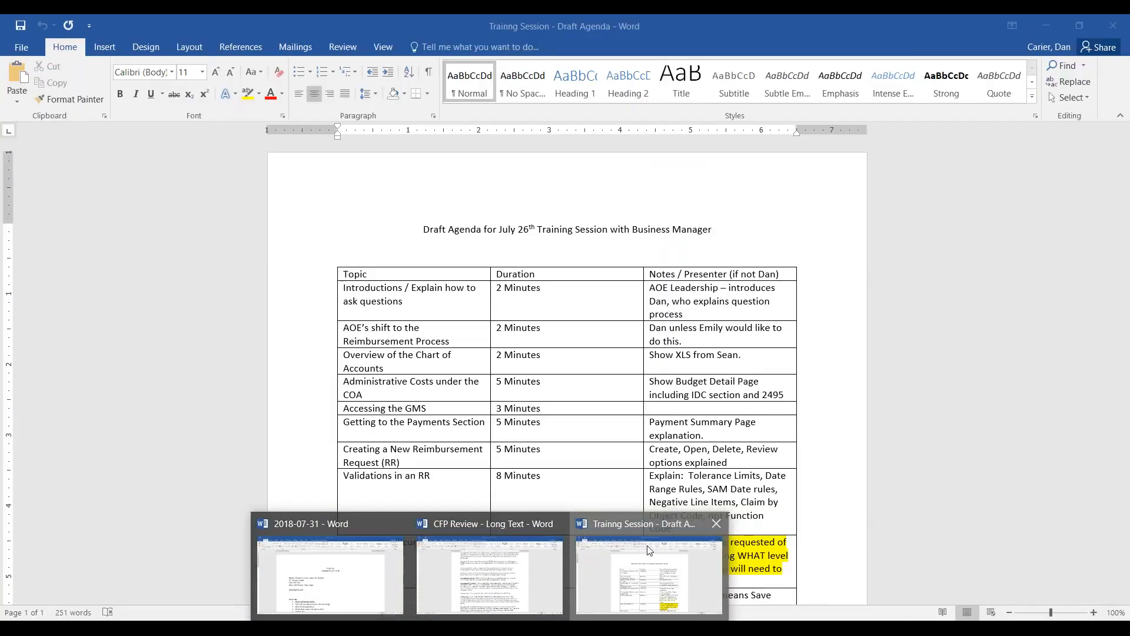
pyautogui.click(649, 565)
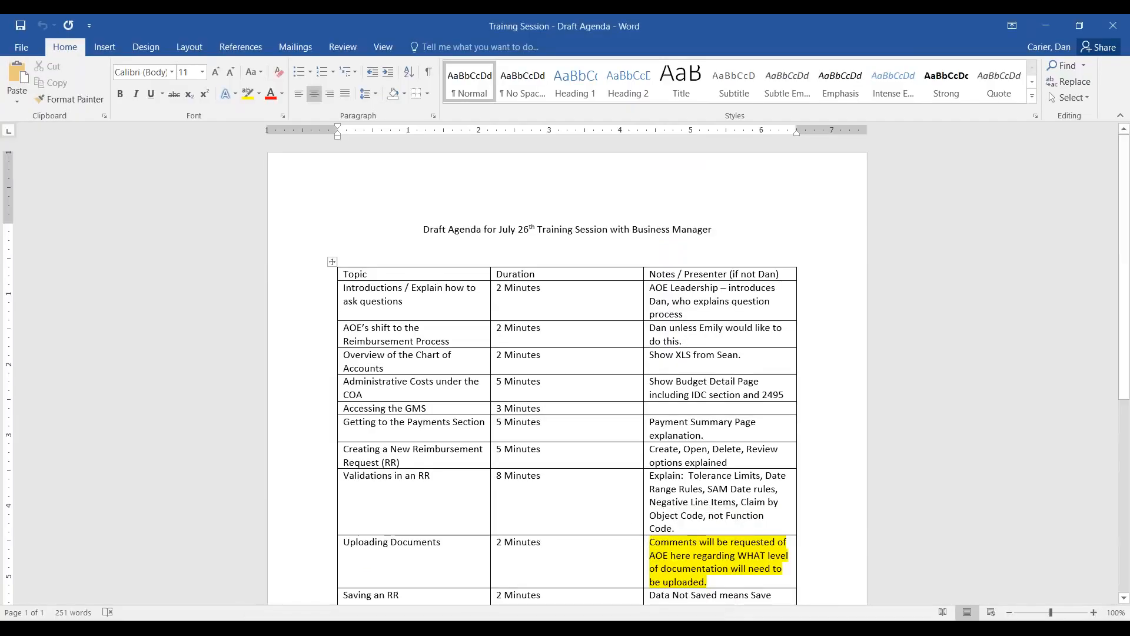
pyautogui.scroll(-10, 649, 550)
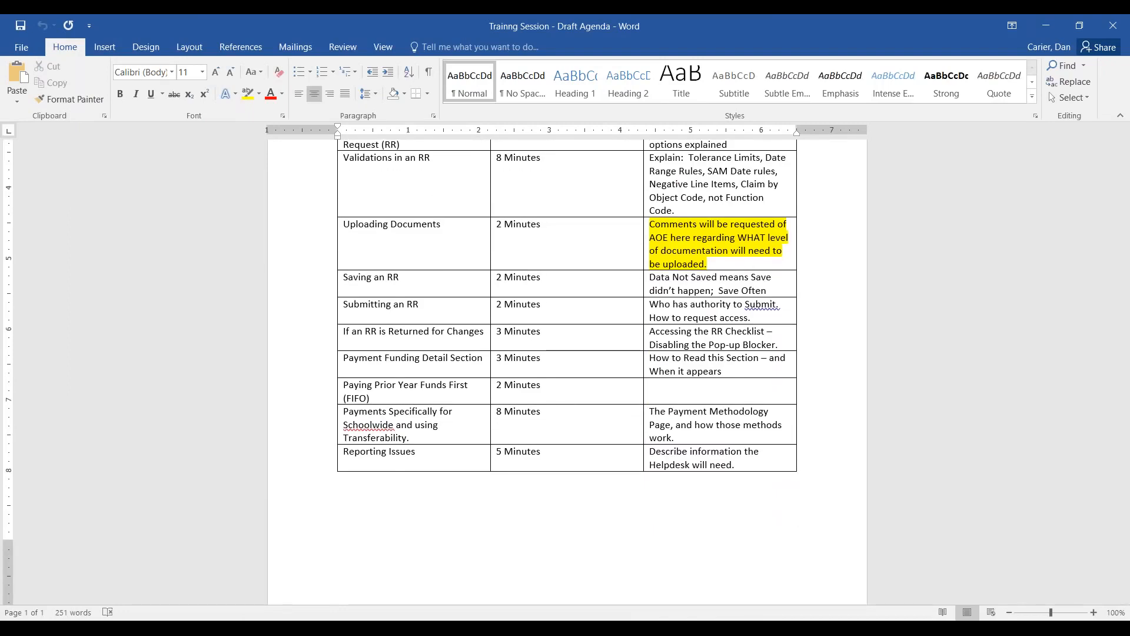
pyautogui.click(377, 629)
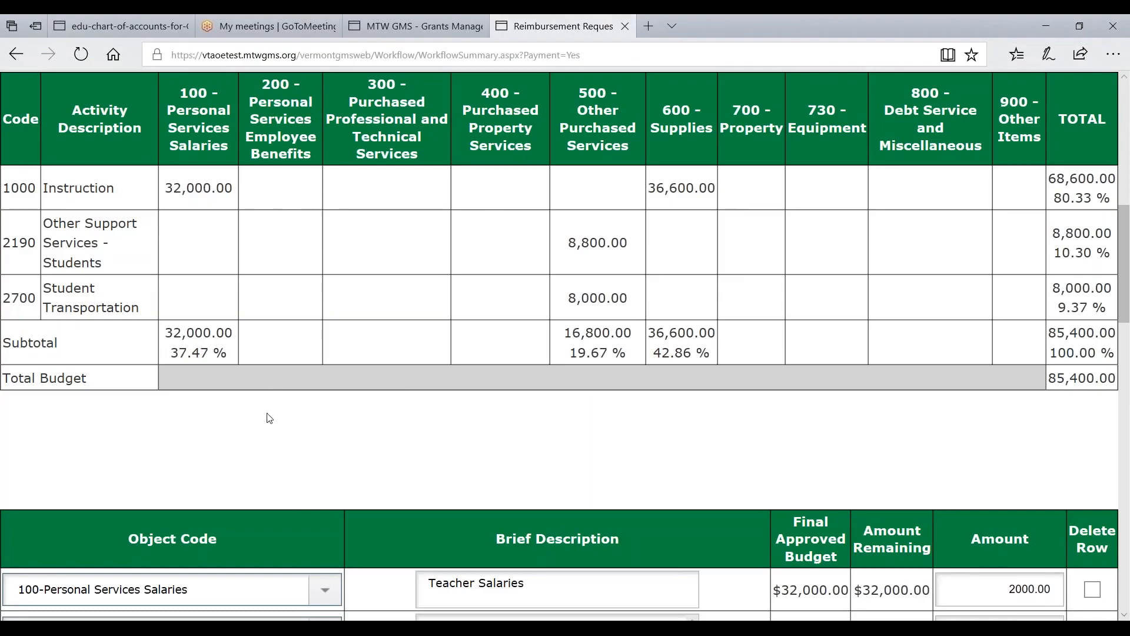
# - Review Reimbursement Request 1 down to its Payment Funding Details and highlight the approval notice above the program name
pyautogui.scroll(10, 269, 418)
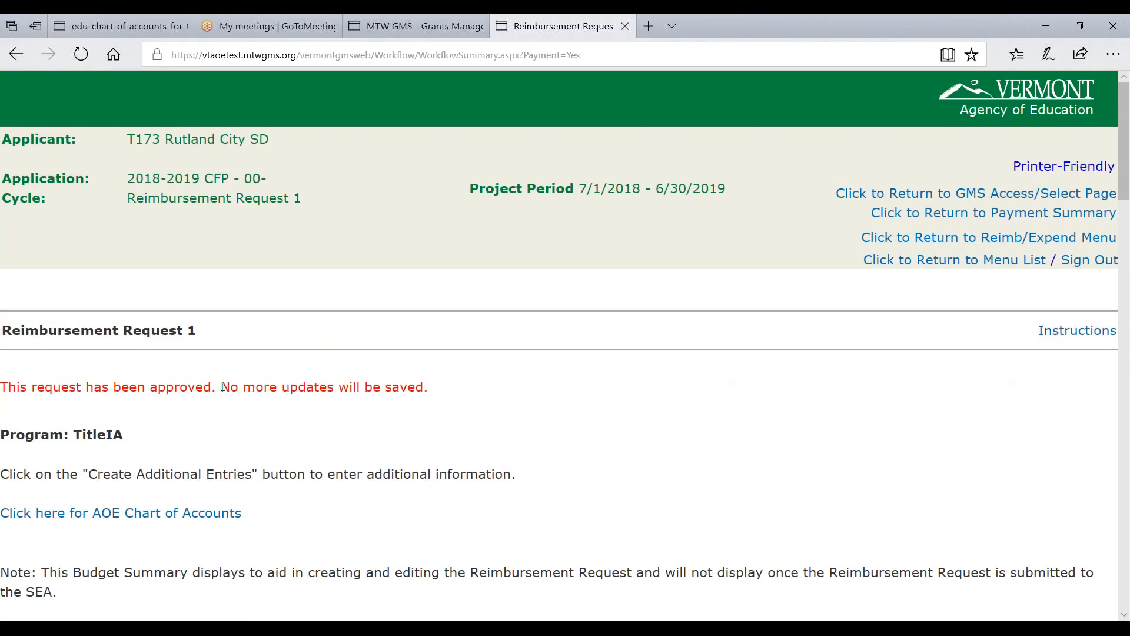
pyautogui.scroll(-5, 278, 293)
pyautogui.scroll(-20, 278, 291)
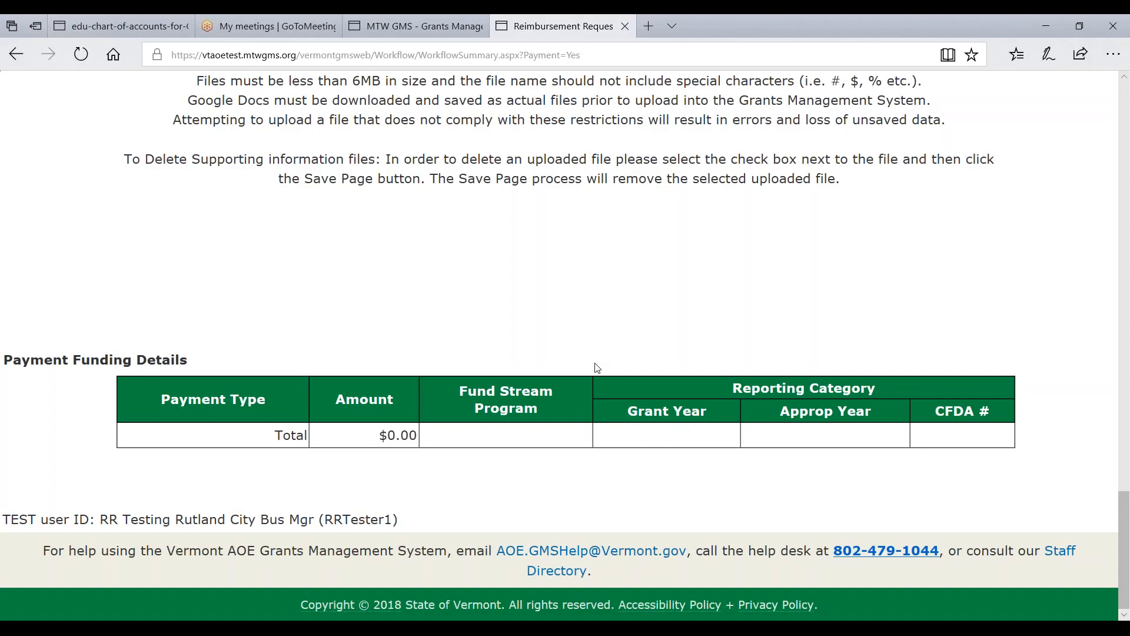
pyautogui.scroll(6, 566, 314)
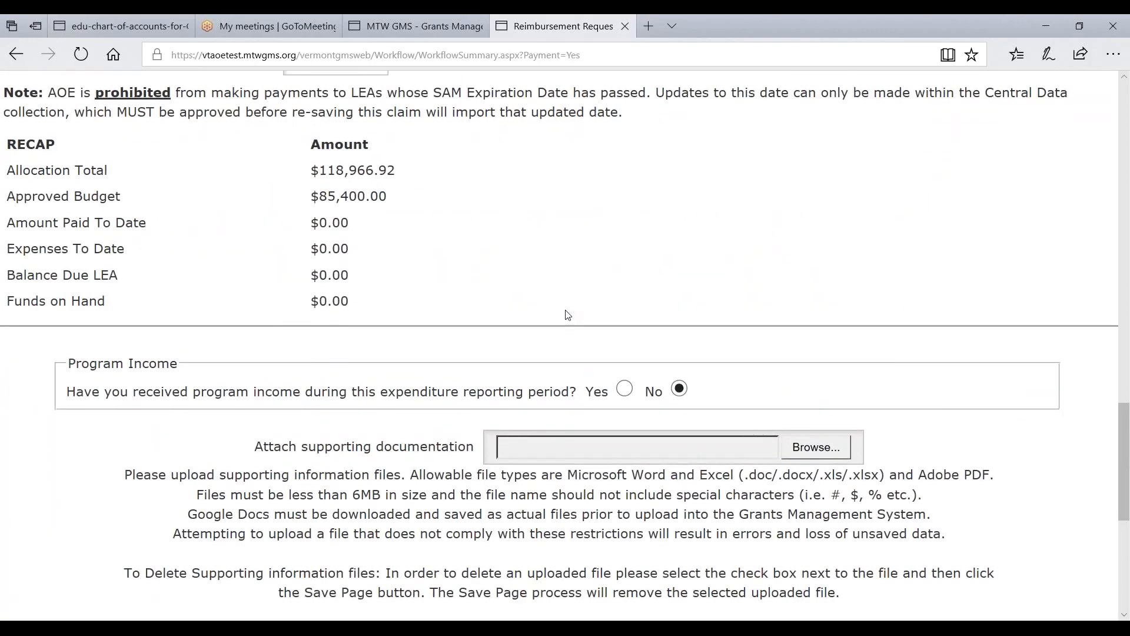
pyautogui.scroll(4, 567, 314)
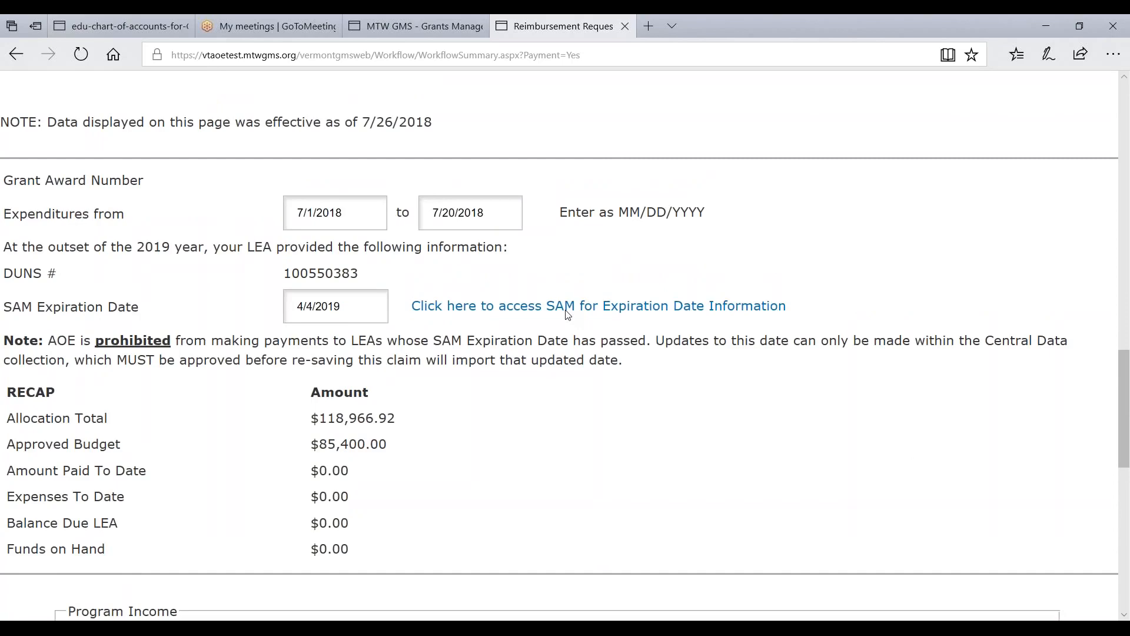
pyautogui.scroll(10, 521, 295)
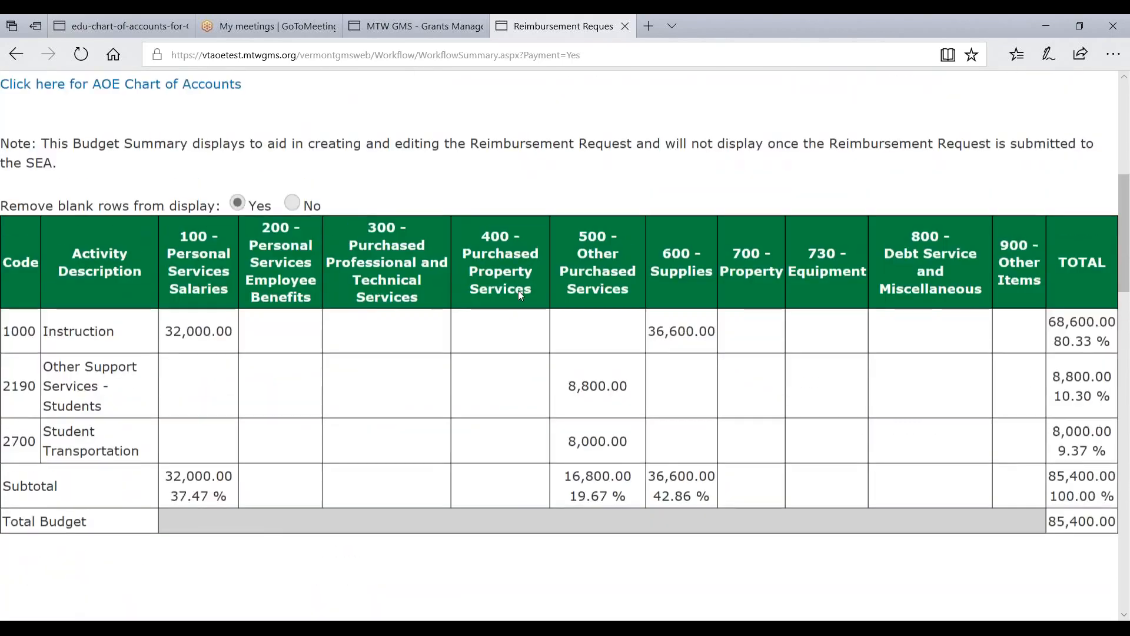
pyautogui.moveTo(28, 387); pyautogui.dragTo(470, 380)
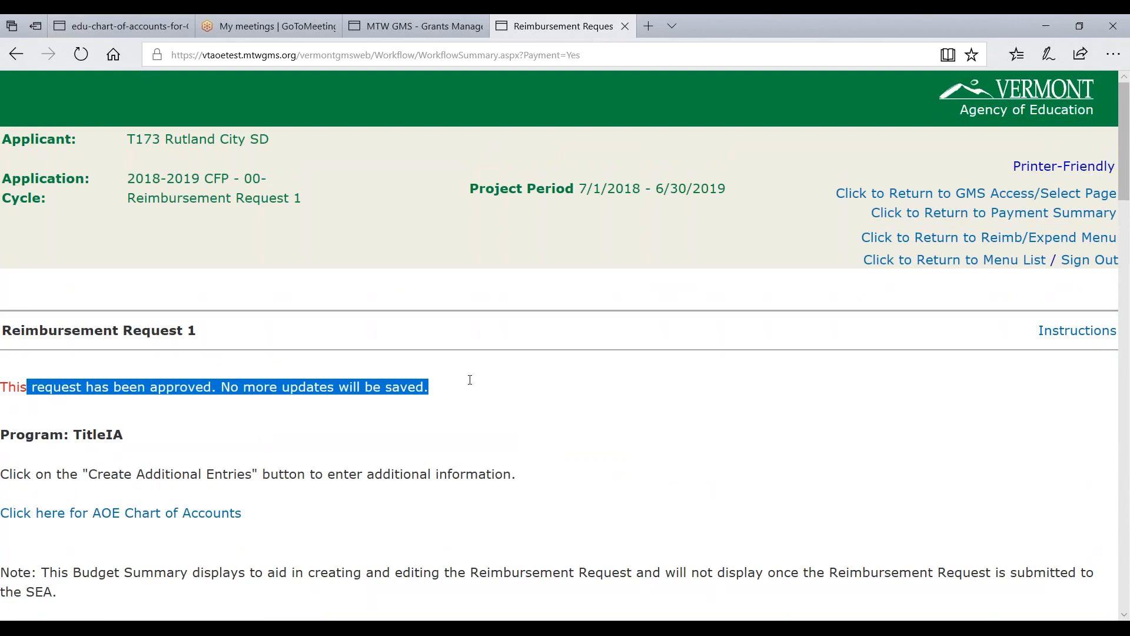
pyautogui.click(406, 430)
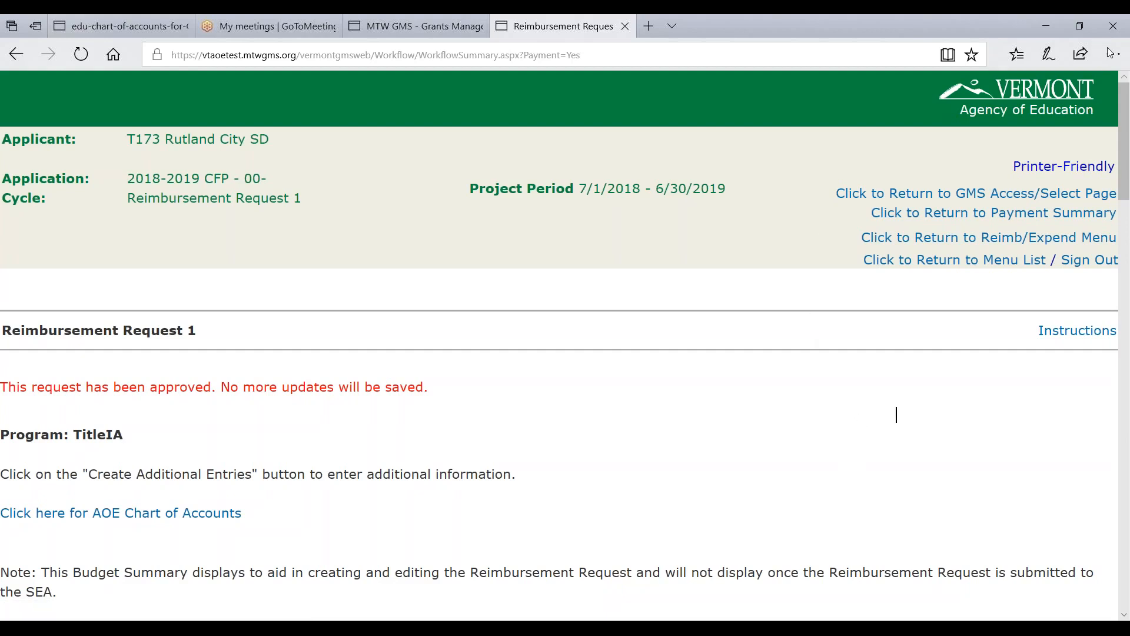
# - Go back to the GMS Access/Select page and open the Allocations page of the Consolidated Federal Programs original application
pyautogui.click(970, 197)
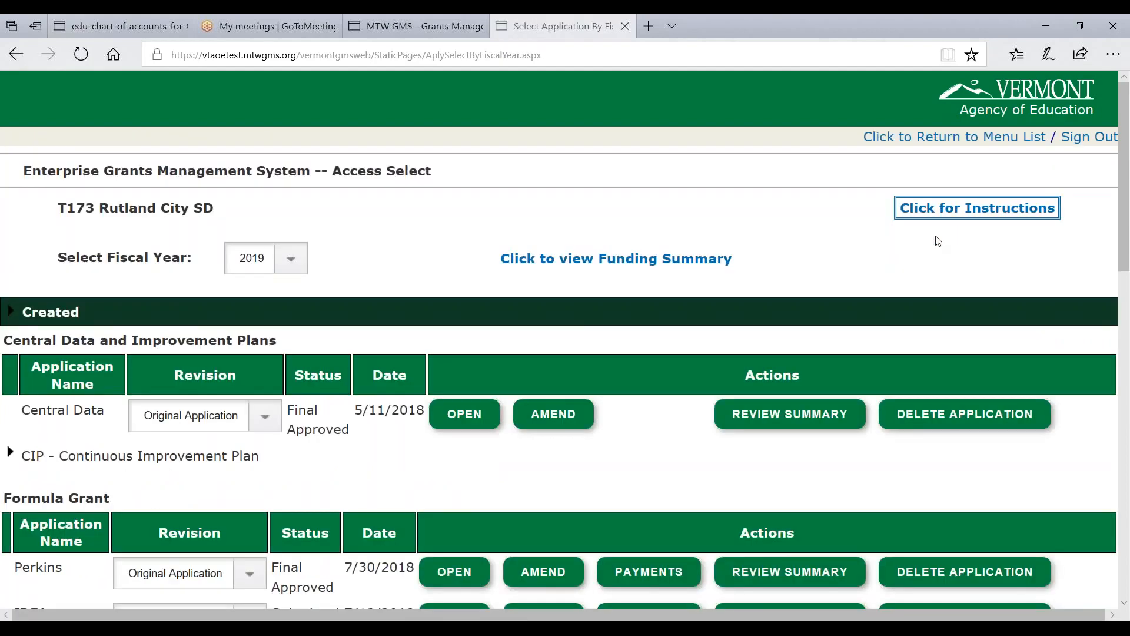
pyautogui.scroll(-4, 772, 289)
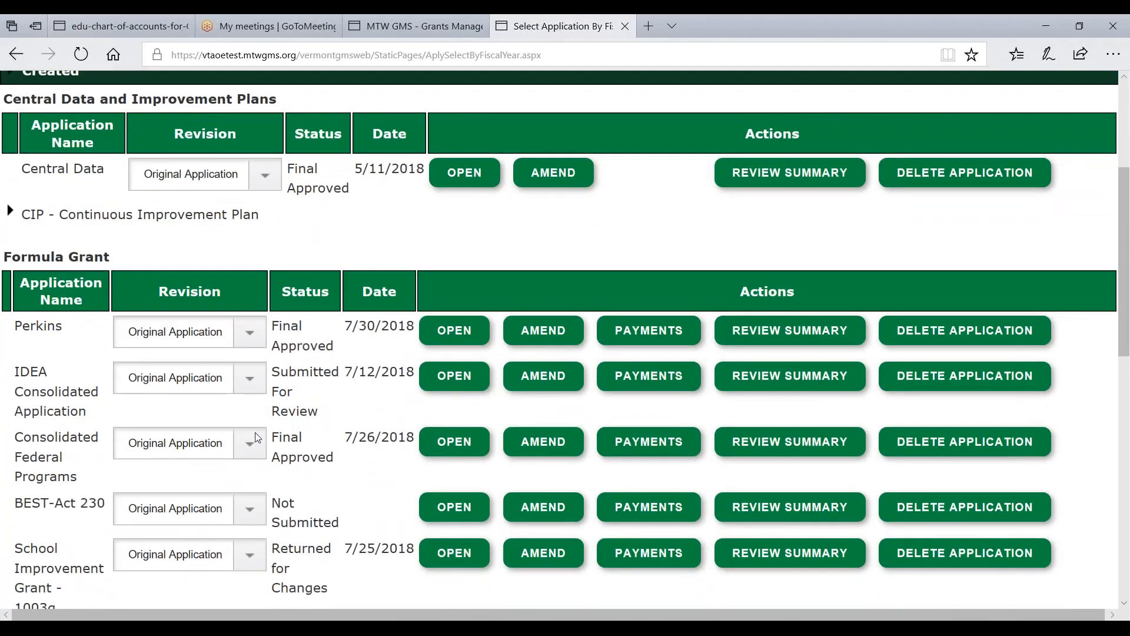
pyautogui.click(454, 448)
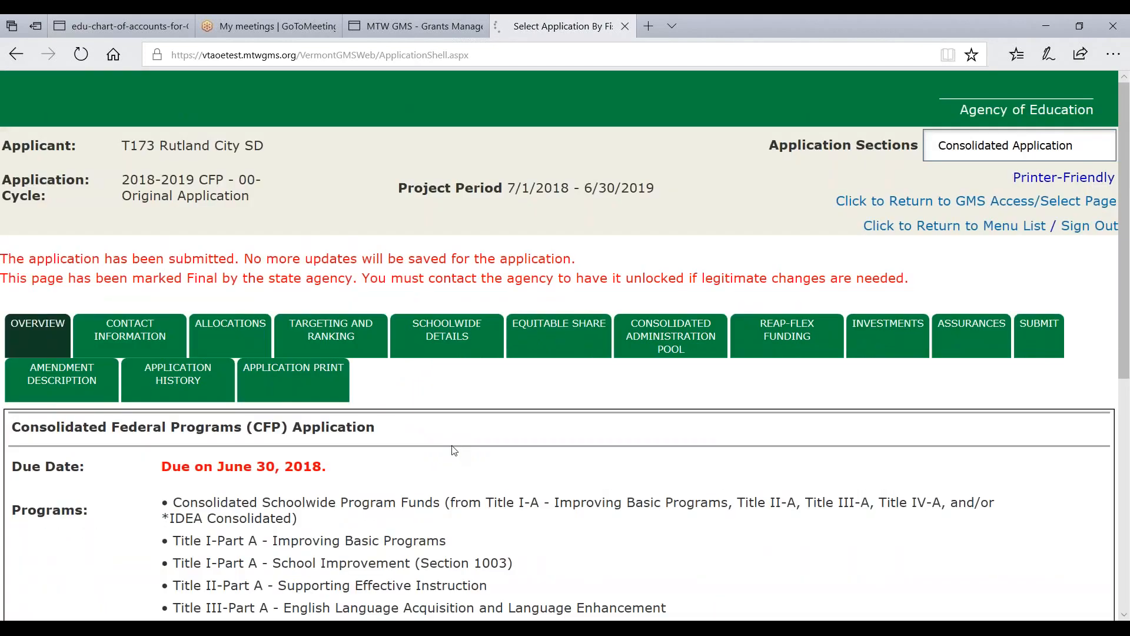
pyautogui.click(233, 335)
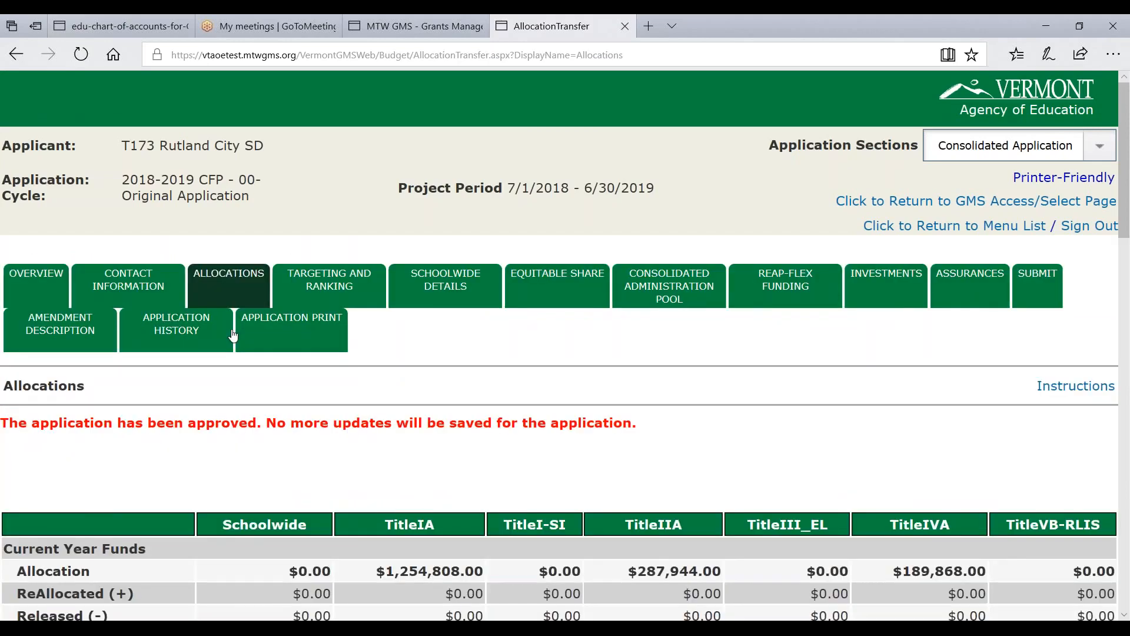
pyautogui.scroll(-4, 299, 553)
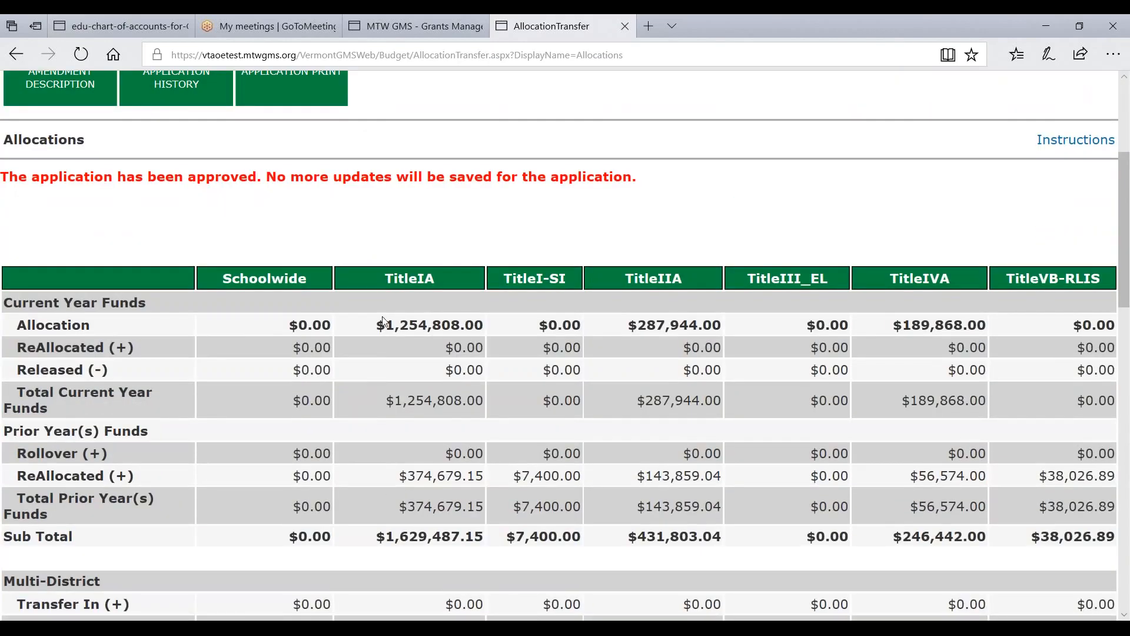
# - Examine the TitleIA current year allocation, prior year reallocated funds and subtotal, highlighting each amount in the Allocations table
pyautogui.moveTo(379, 330); pyautogui.dragTo(484, 329)
pyautogui.scroll(-3, 456, 327)
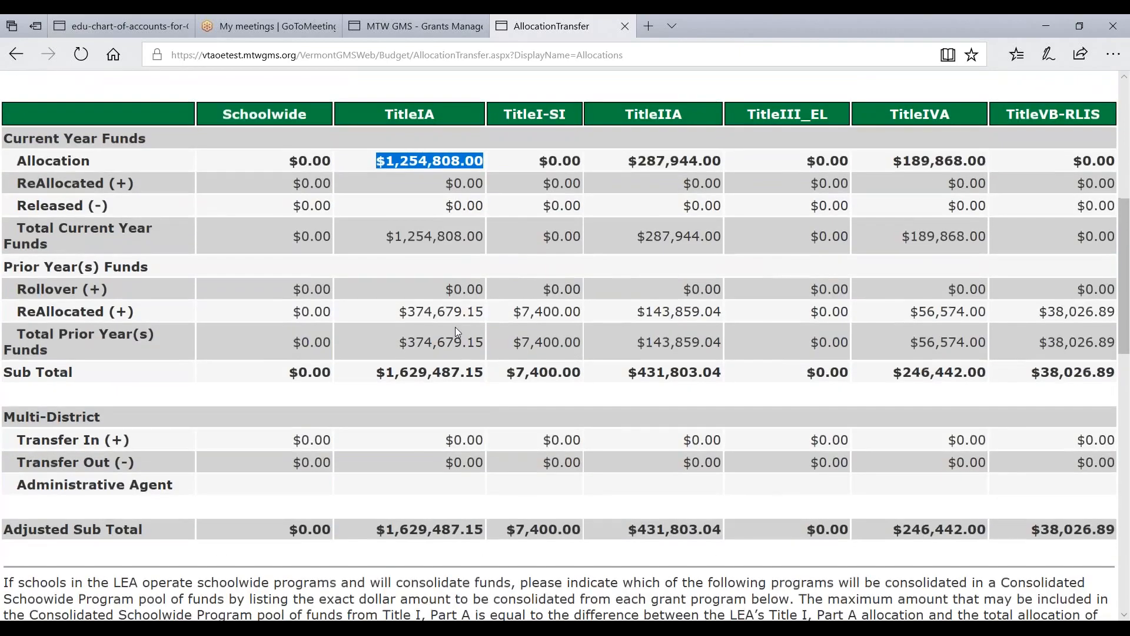
pyautogui.moveTo(397, 318); pyautogui.dragTo(494, 323)
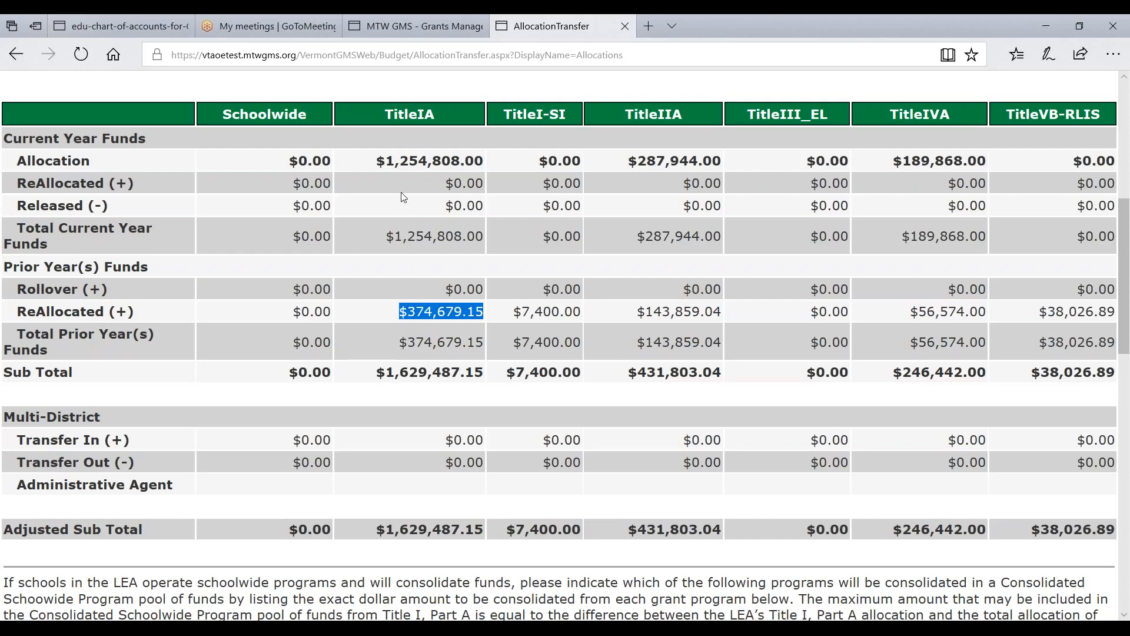
pyautogui.moveTo(395, 372); pyautogui.dragTo(484, 375)
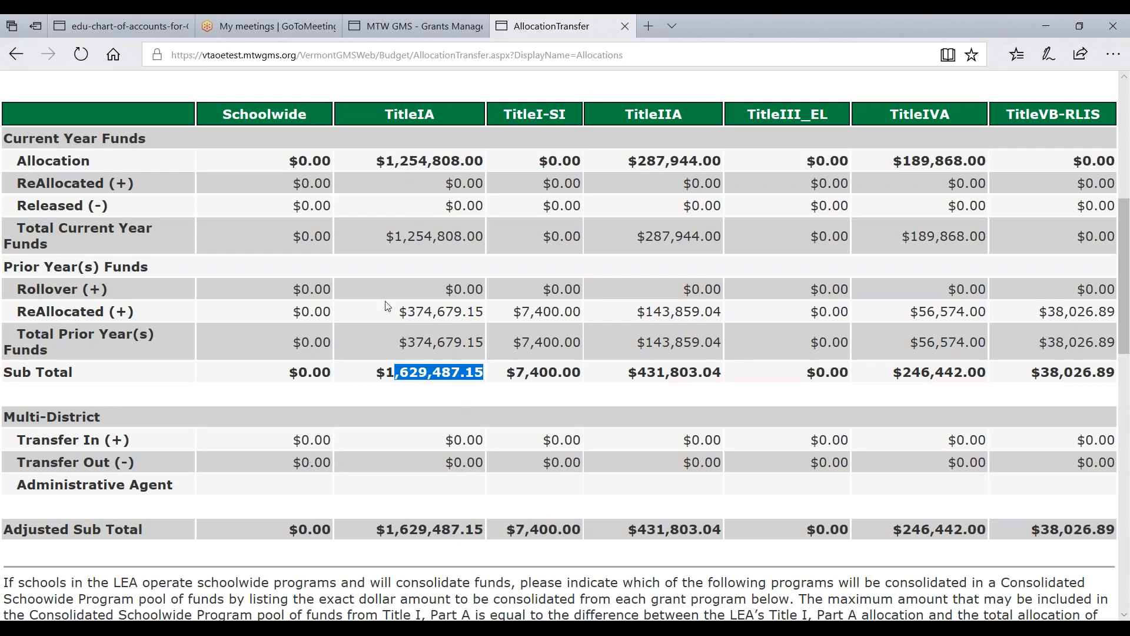
pyautogui.moveTo(386, 161); pyautogui.dragTo(452, 160)
pyautogui.moveTo(399, 311); pyautogui.dragTo(476, 312)
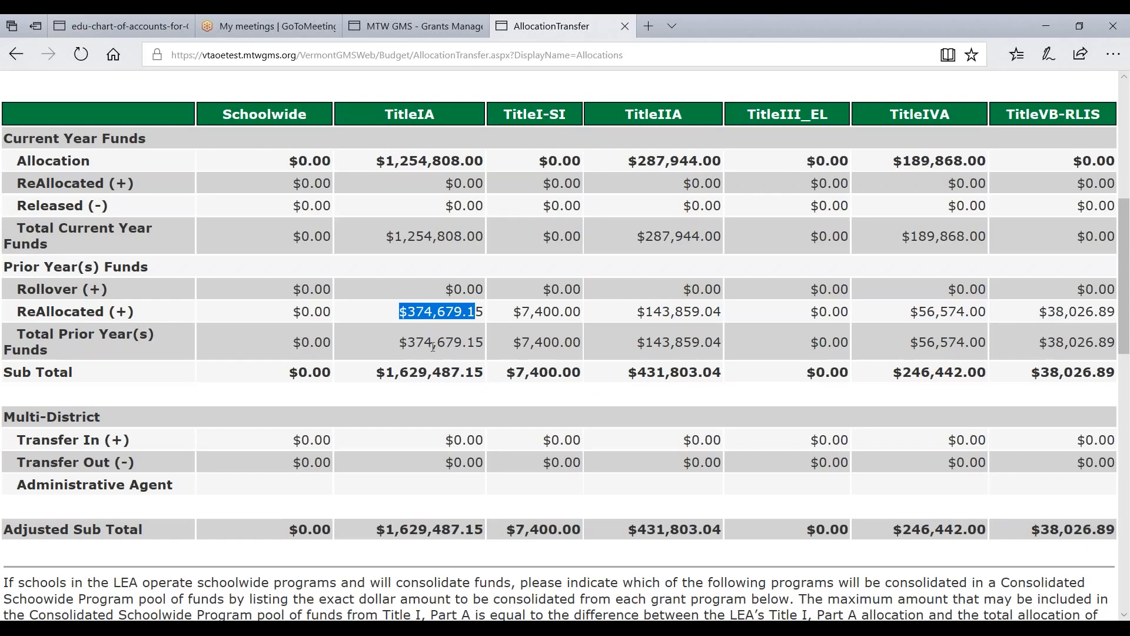
pyautogui.click(387, 328)
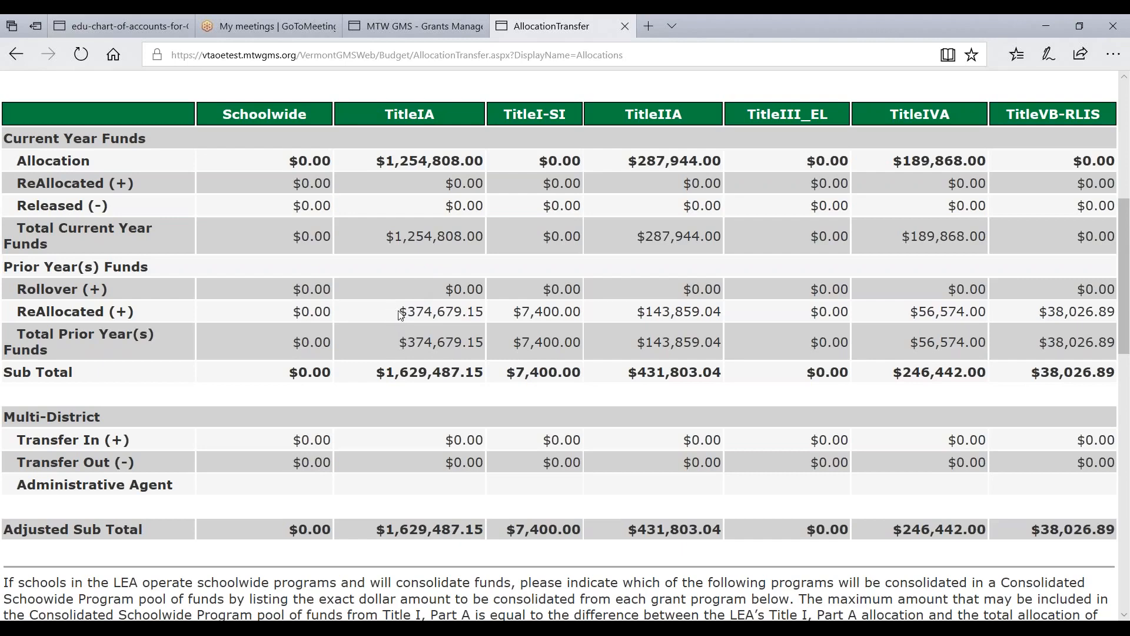
pyautogui.moveTo(407, 312); pyautogui.dragTo(484, 317)
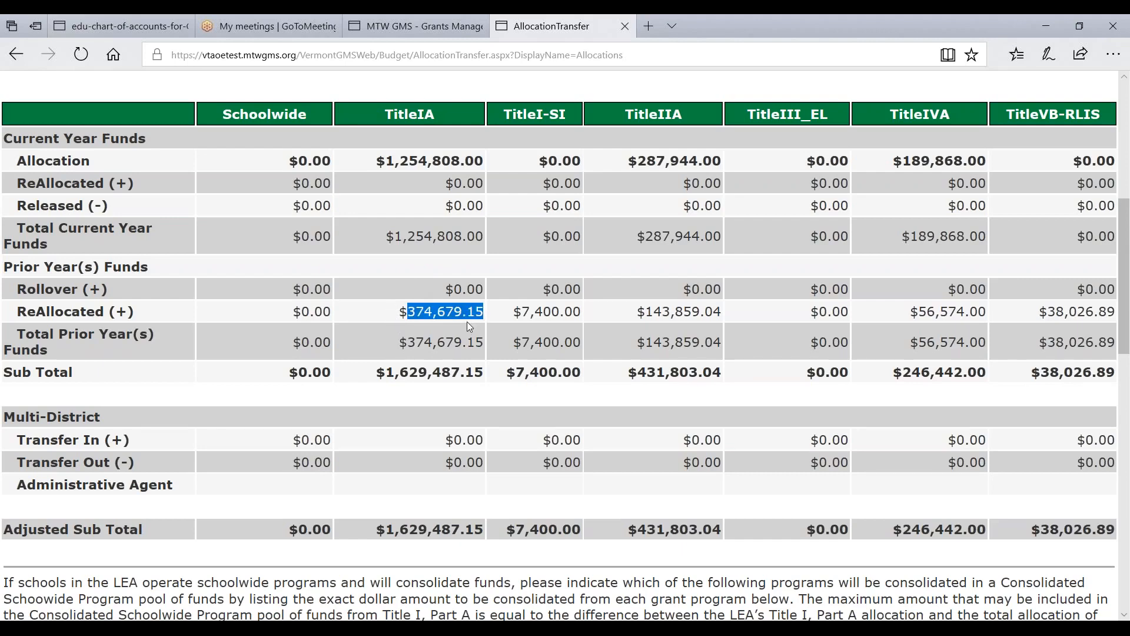
pyautogui.moveTo(387, 162); pyautogui.dragTo(487, 167)
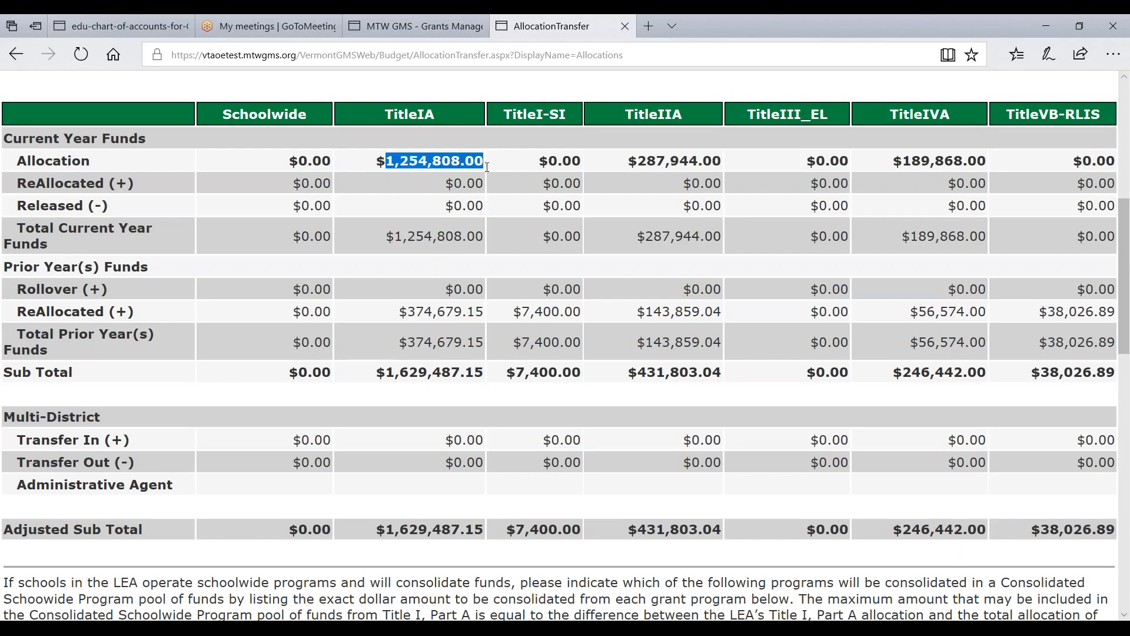
# - Return to the Access/Select page and open TitleIA Reimbursement Request 1 from the Consolidated Federal Programs payments
pyautogui.scroll(7, 465, 216)
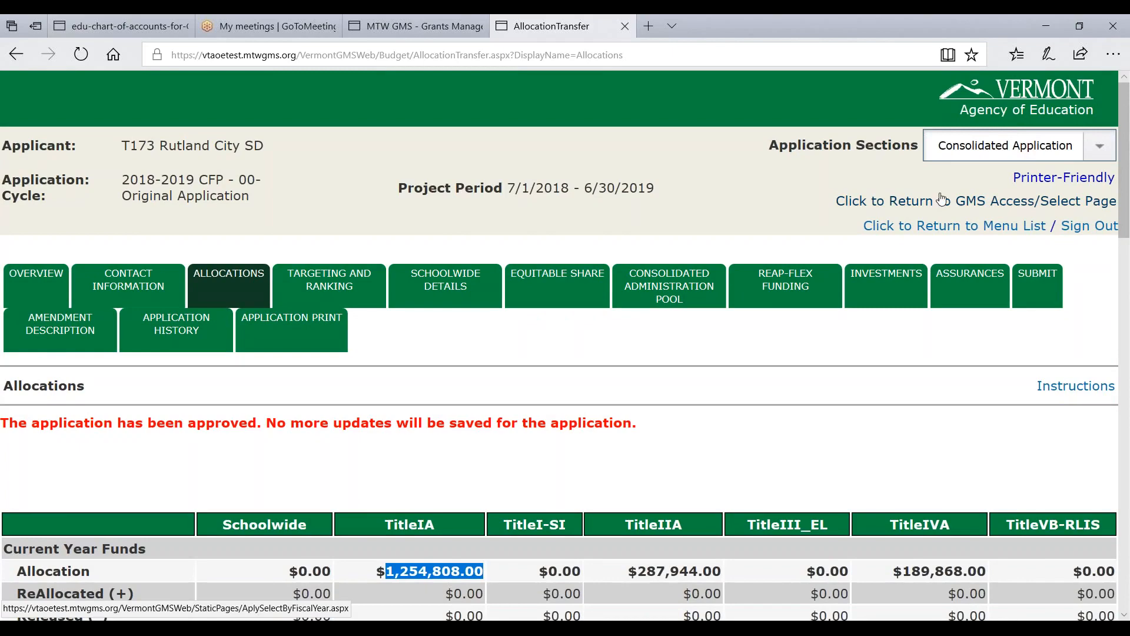
pyautogui.click(942, 200)
pyautogui.scroll(-4, 550, 465)
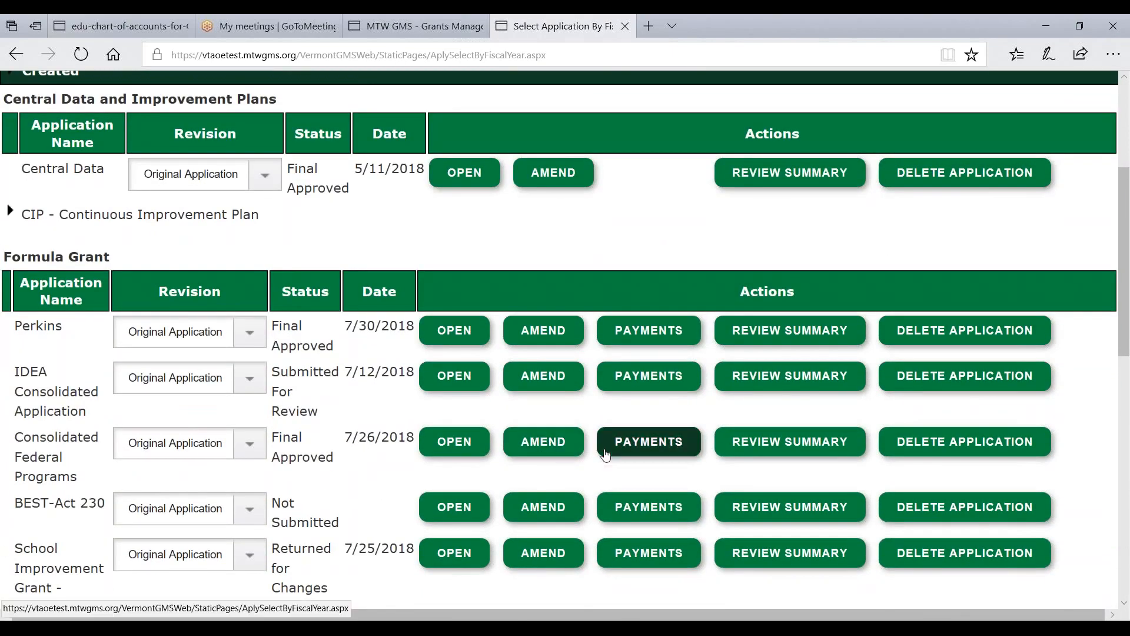
pyautogui.click(637, 448)
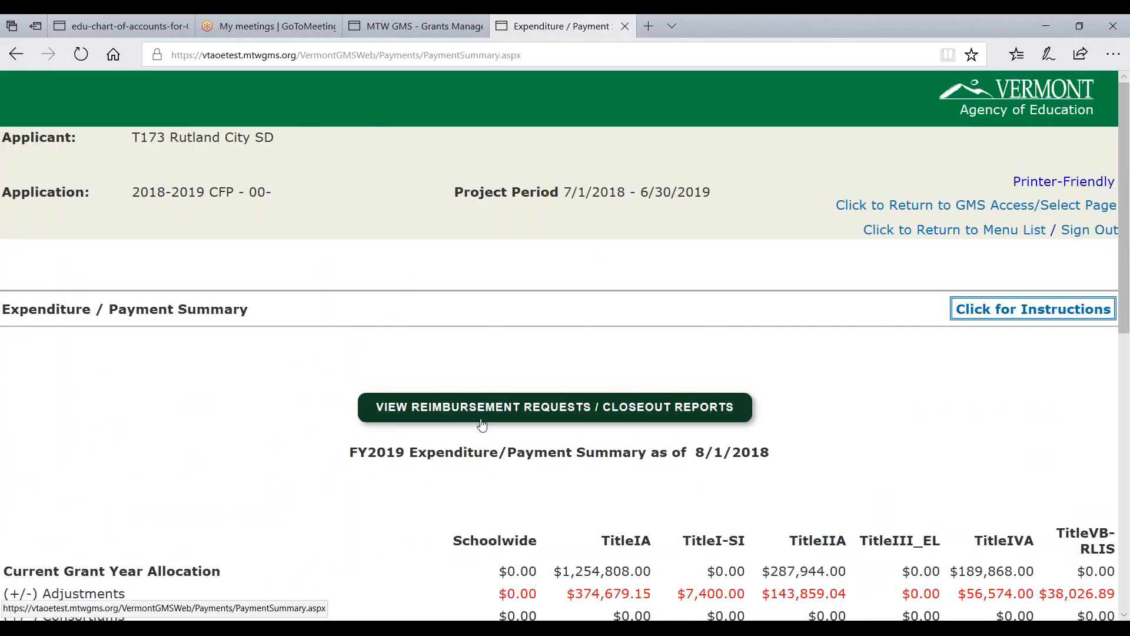
pyautogui.click(538, 405)
pyautogui.scroll(-3, 221, 427)
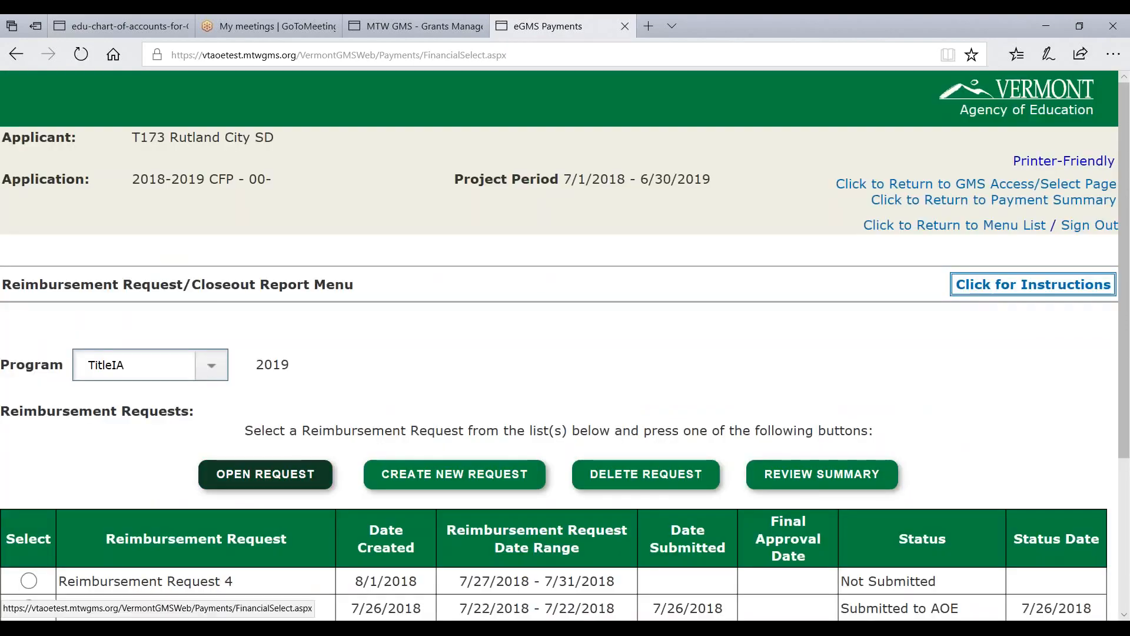
pyautogui.click(265, 474)
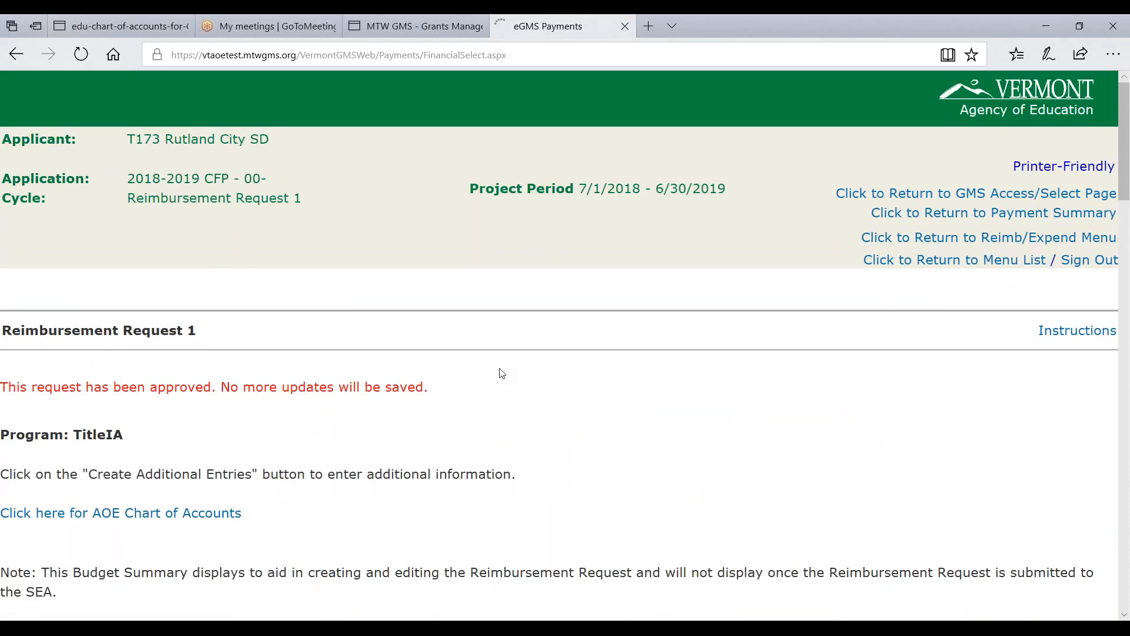
# - Examine the Payment Funding Details table of Reimbursement Request 1, including its amount, fund stream and reporting category columns
pyautogui.scroll(-15, 502, 377)
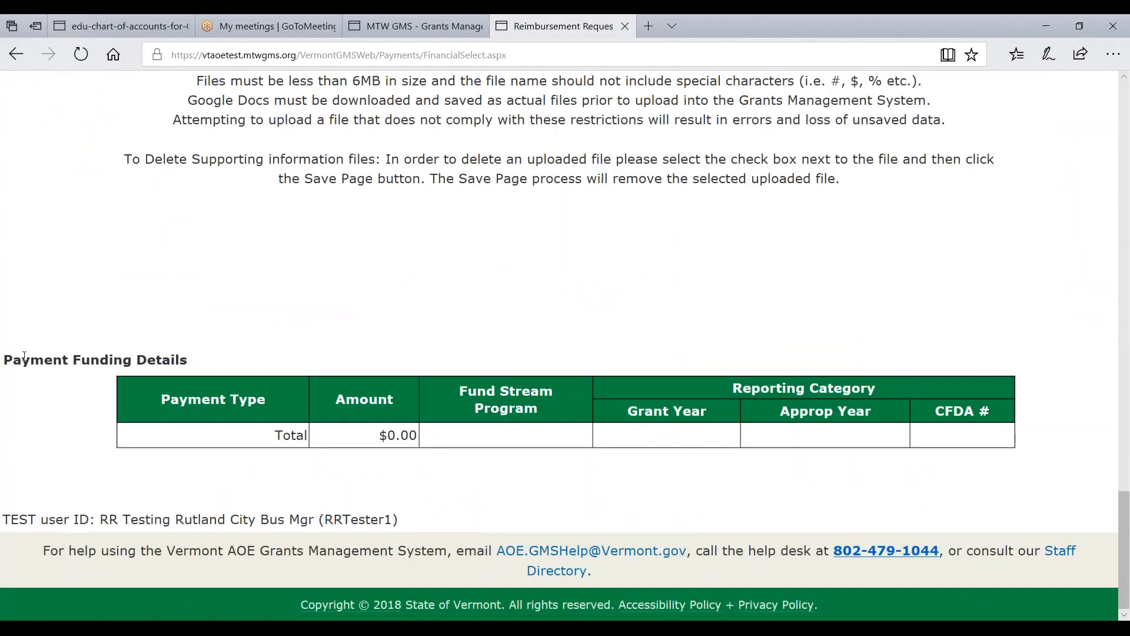
pyautogui.moveTo(13, 361); pyautogui.dragTo(321, 360)
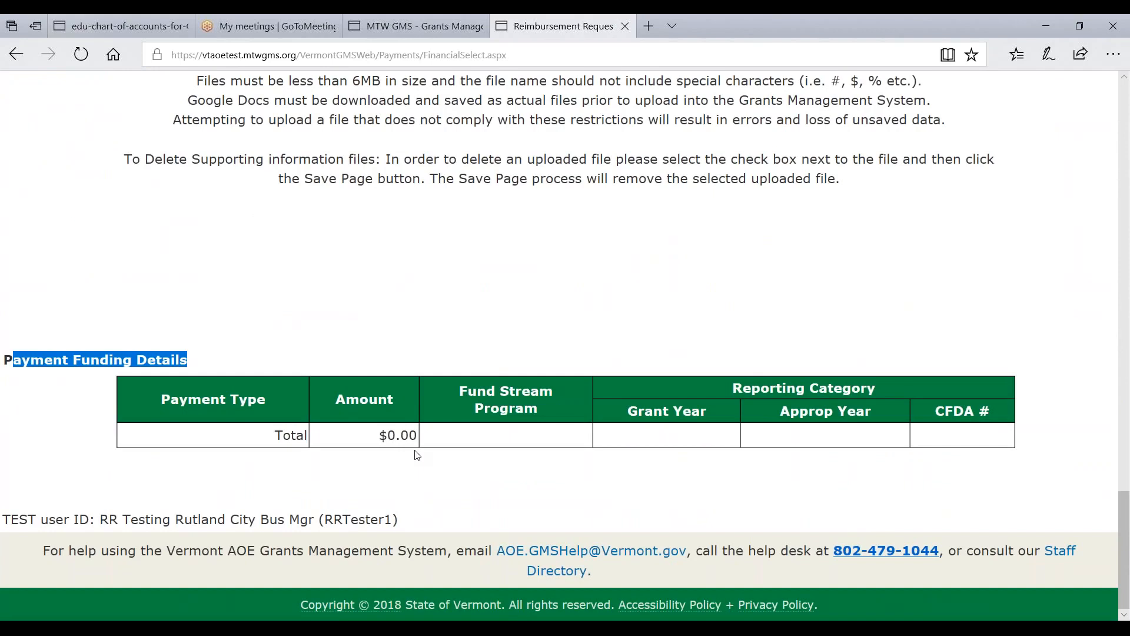
pyautogui.click(626, 442)
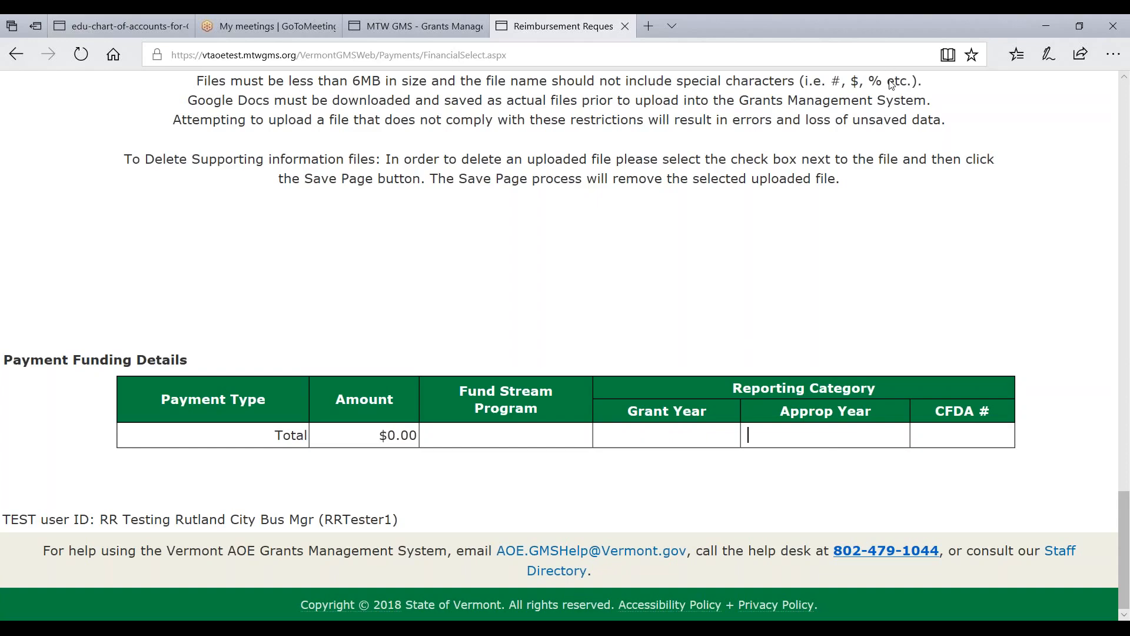
# - Return to the Reimbursement Request/Closeout Report Menu and review the dates and statuses of the TitleIA reimbursement requests
pyautogui.scroll(15, 813, 256)
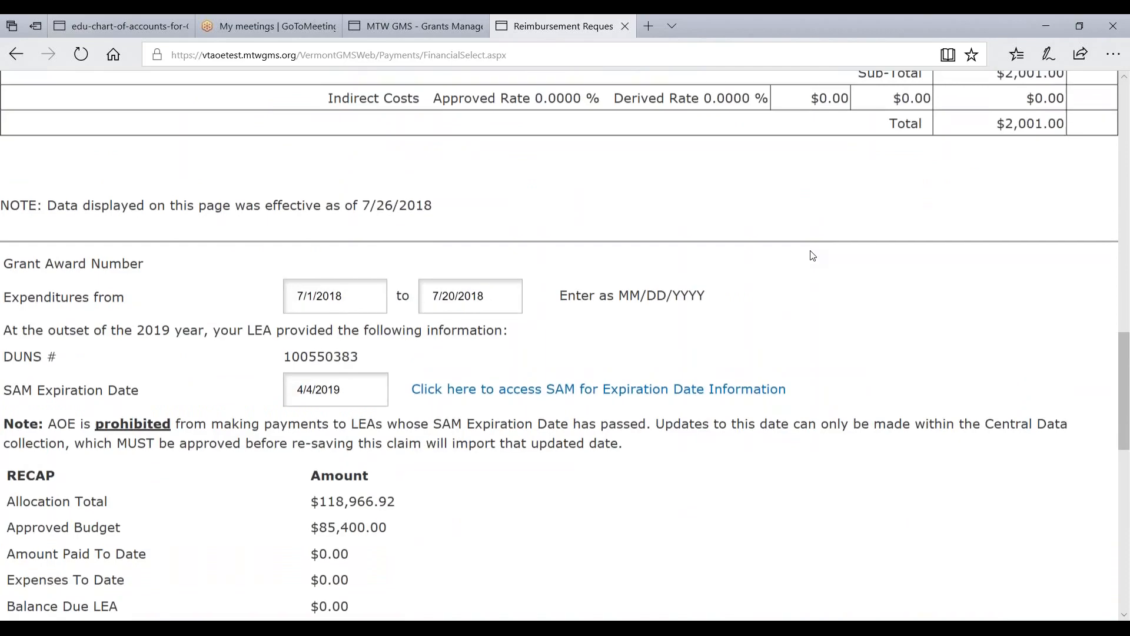
pyautogui.scroll(10, 812, 255)
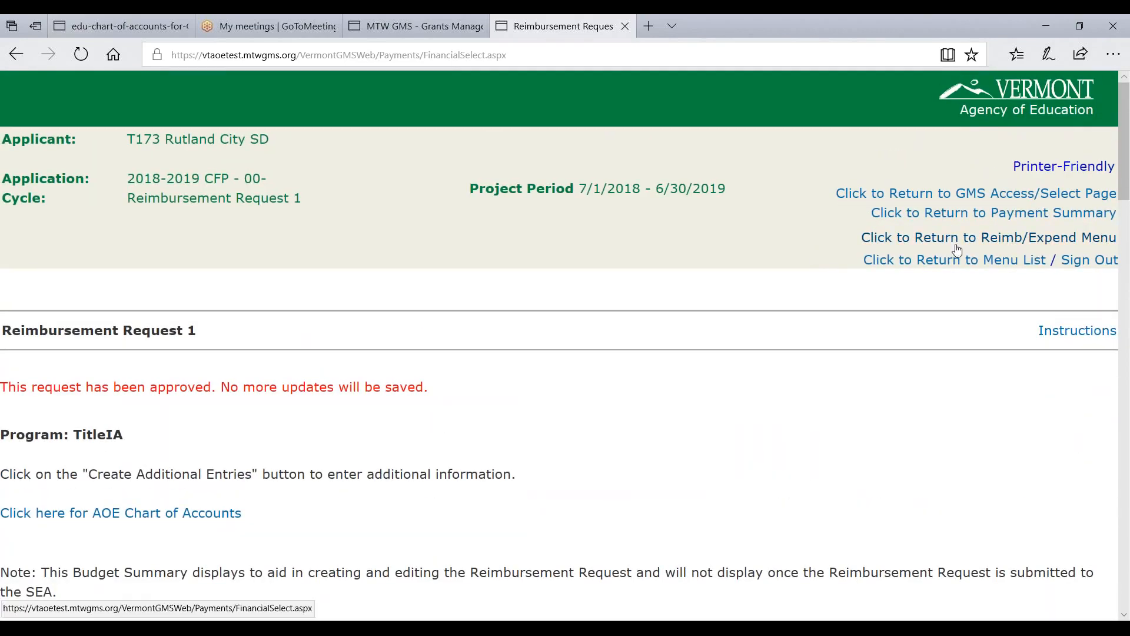
pyautogui.click(970, 244)
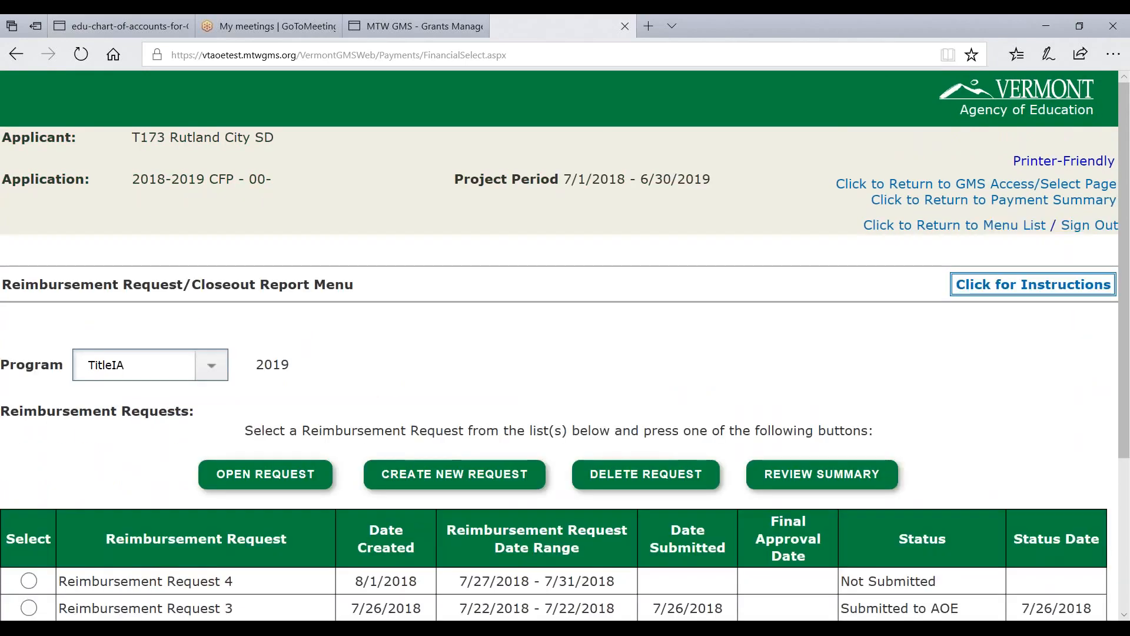
pyautogui.scroll(-2, 803, 286)
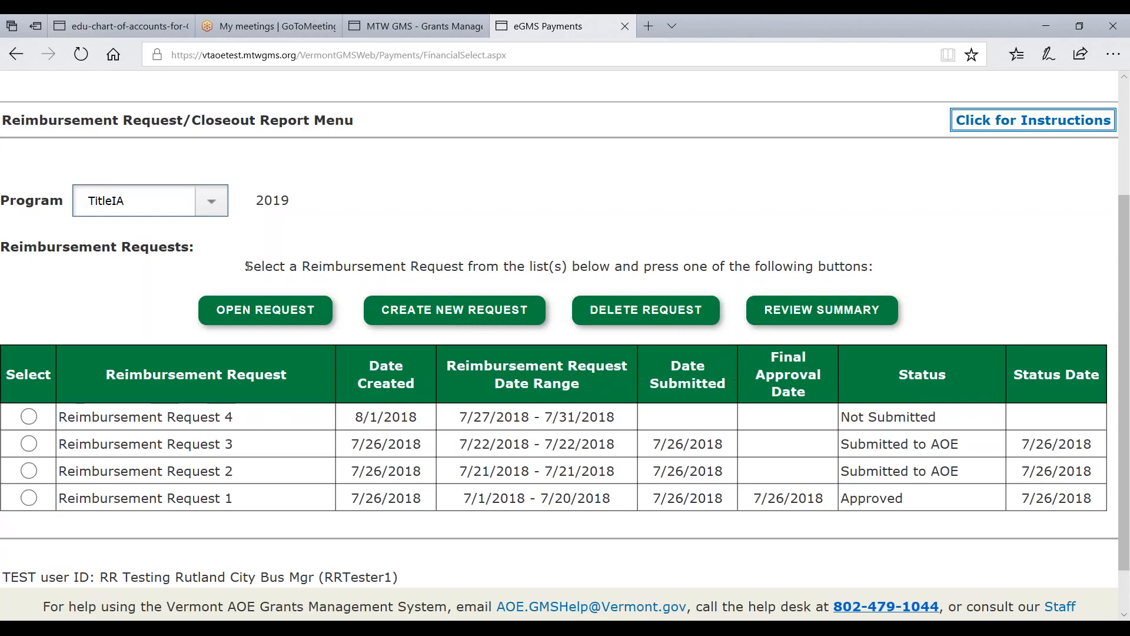
pyautogui.scroll(3, 248, 266)
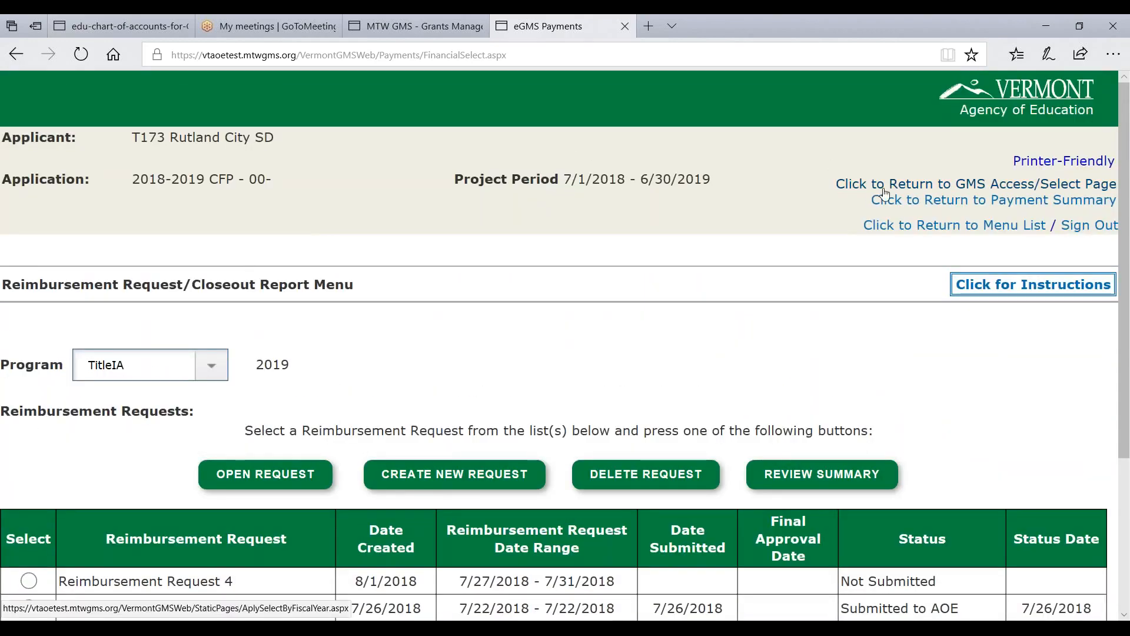
# - Go back to the GMS Access/Select page, open the Perkins payments, and examine the FY2019 Expenditure/Payment Summary
pyautogui.click(911, 187)
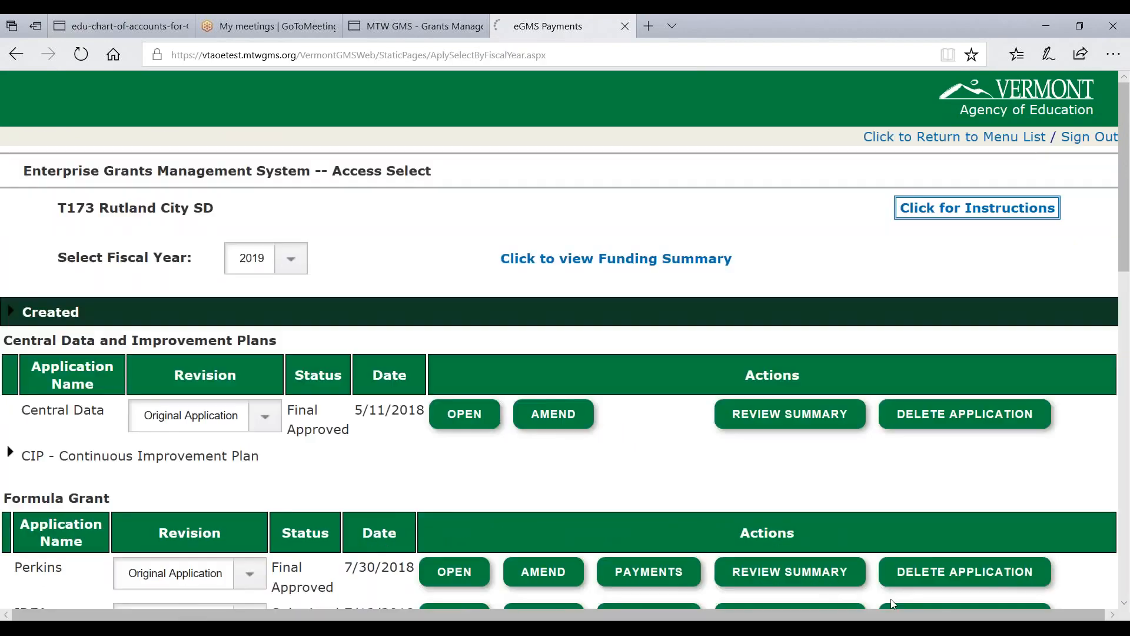
pyautogui.scroll(-4, 465, 359)
pyautogui.scroll(-2, 433, 337)
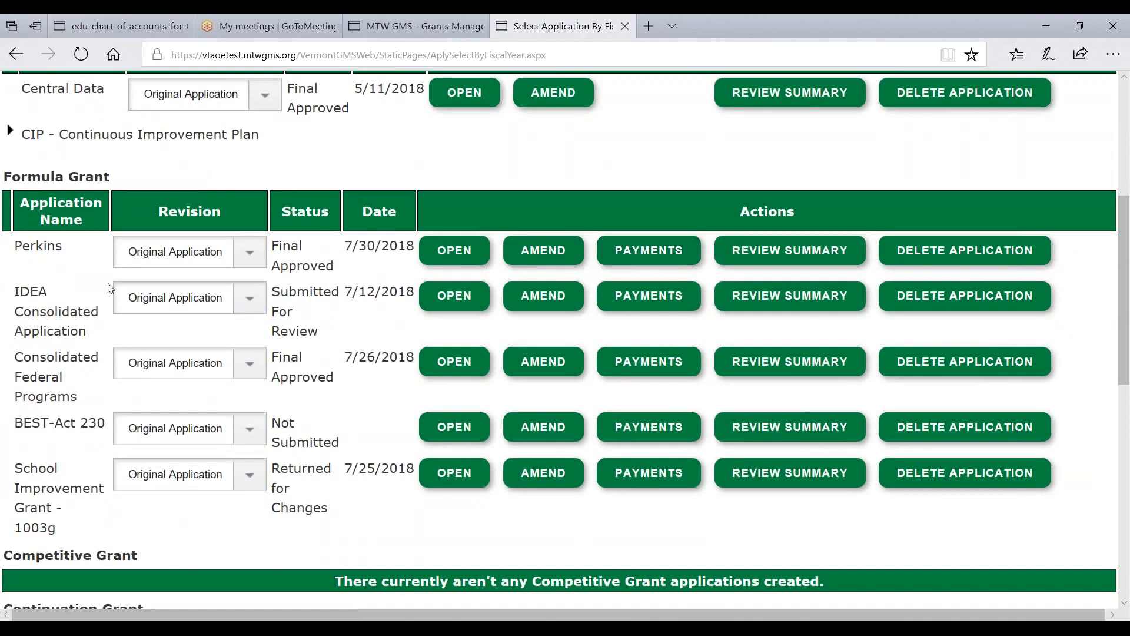
pyautogui.click(648, 252)
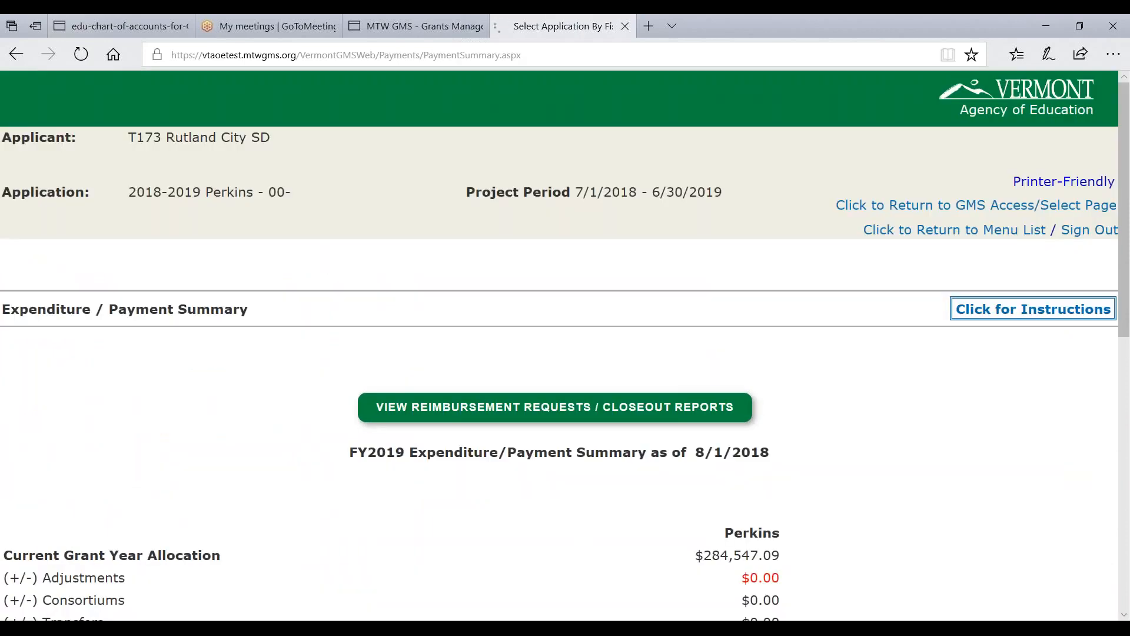
pyautogui.scroll(-6, 204, 277)
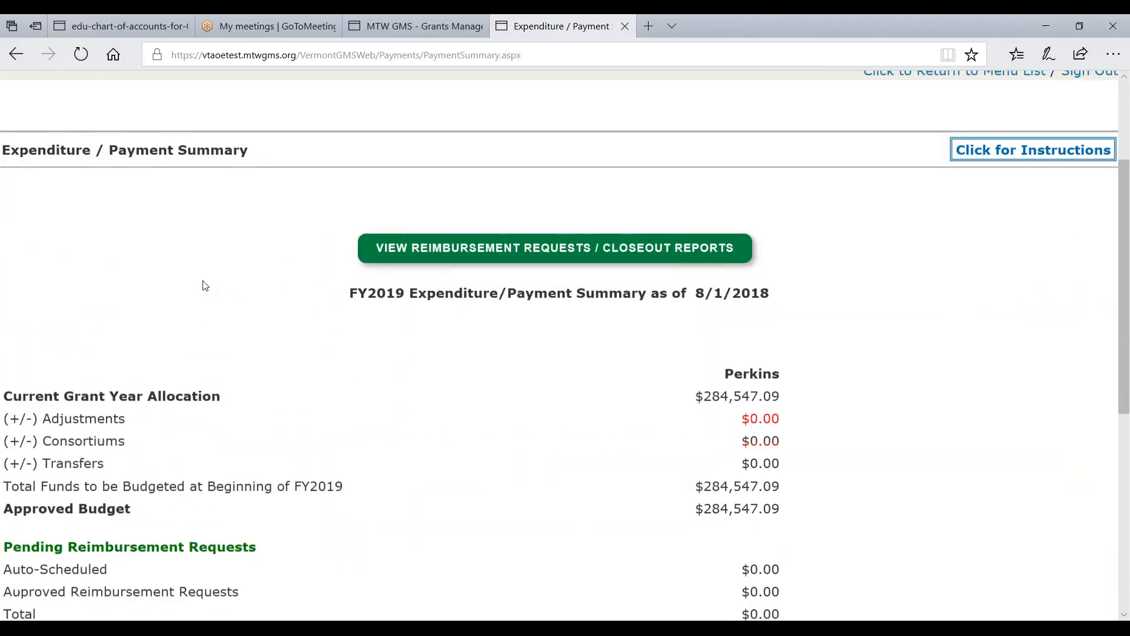
pyautogui.scroll(1, 183, 309)
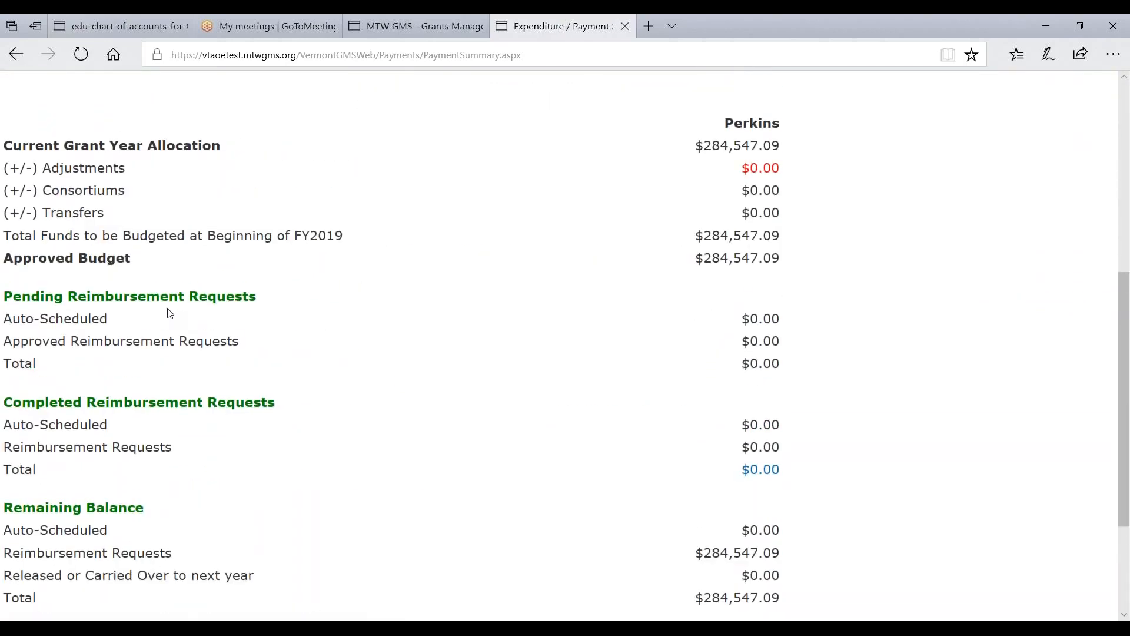
pyautogui.scroll(3, 169, 313)
# - Open the Perkins reimbursement requests and closeout reports menu and create a new reimbursement request
pyautogui.click(431, 168)
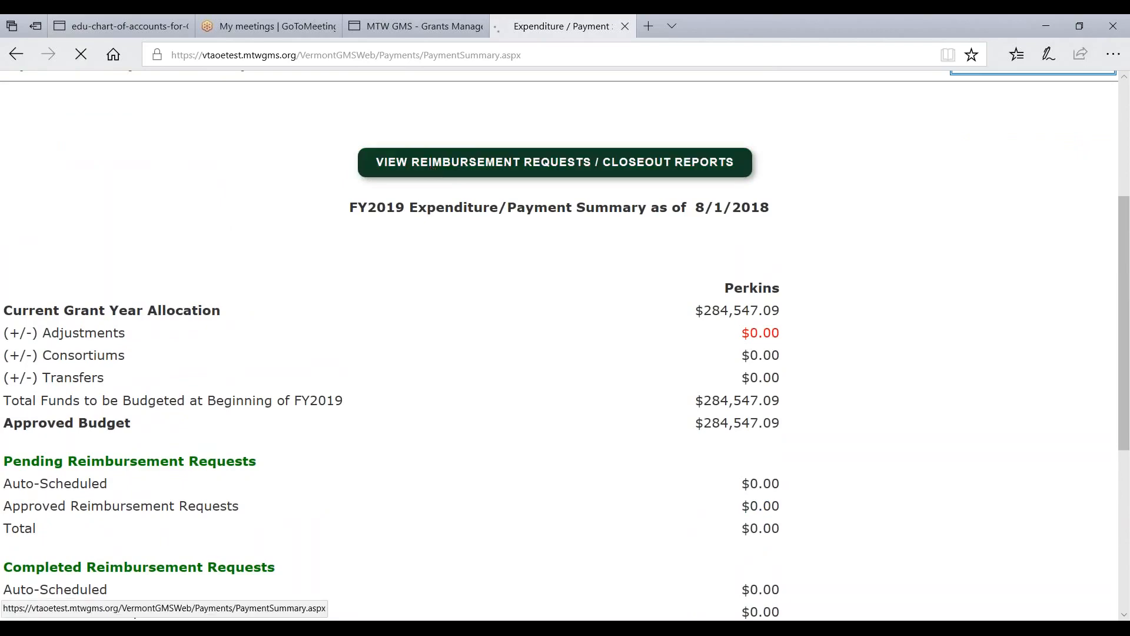
pyautogui.scroll(-2, 341, 352)
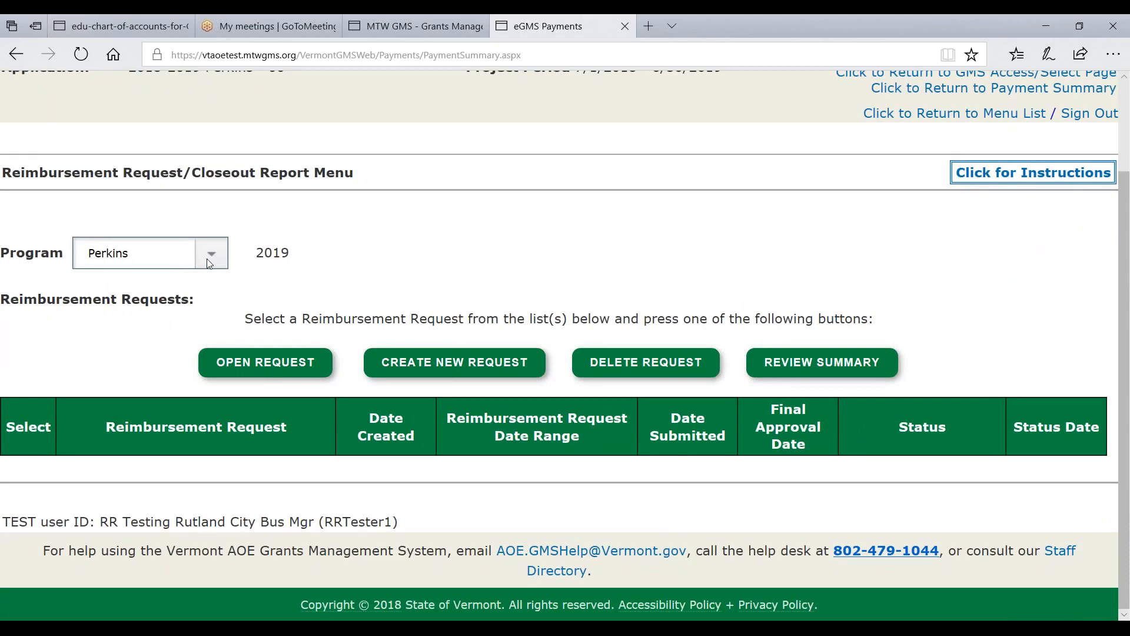
pyautogui.click(432, 364)
# - Examine the Perkins request's budget summary, expenditure entry rows, indirect costs, expenditure dates, recap and program income question
pyautogui.scroll(-3, 417, 372)
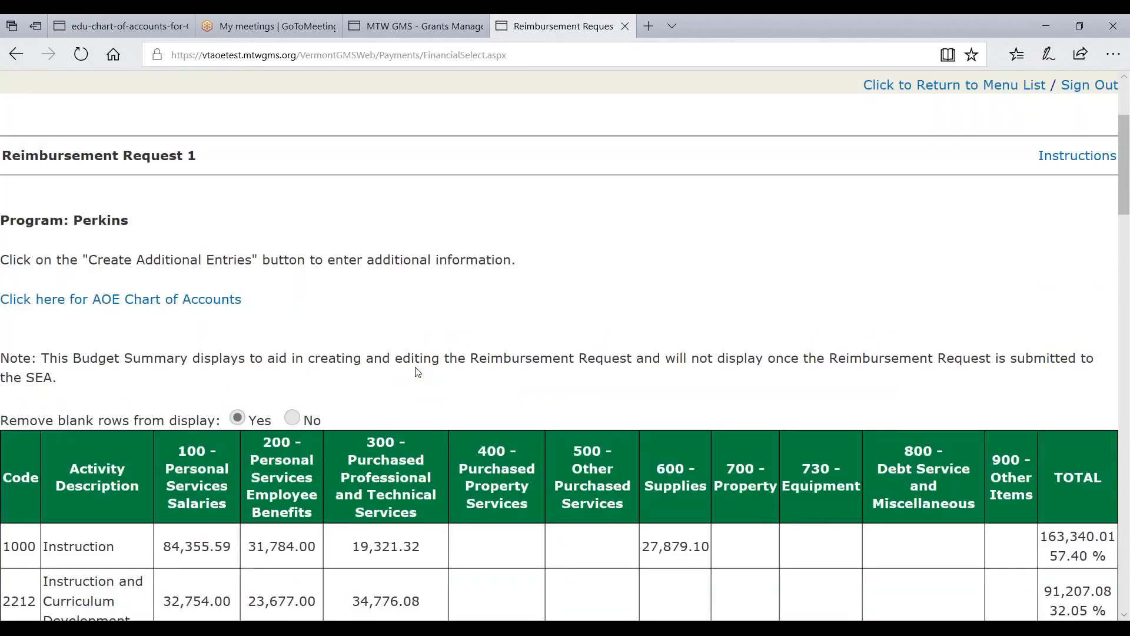
pyautogui.scroll(-10, 417, 372)
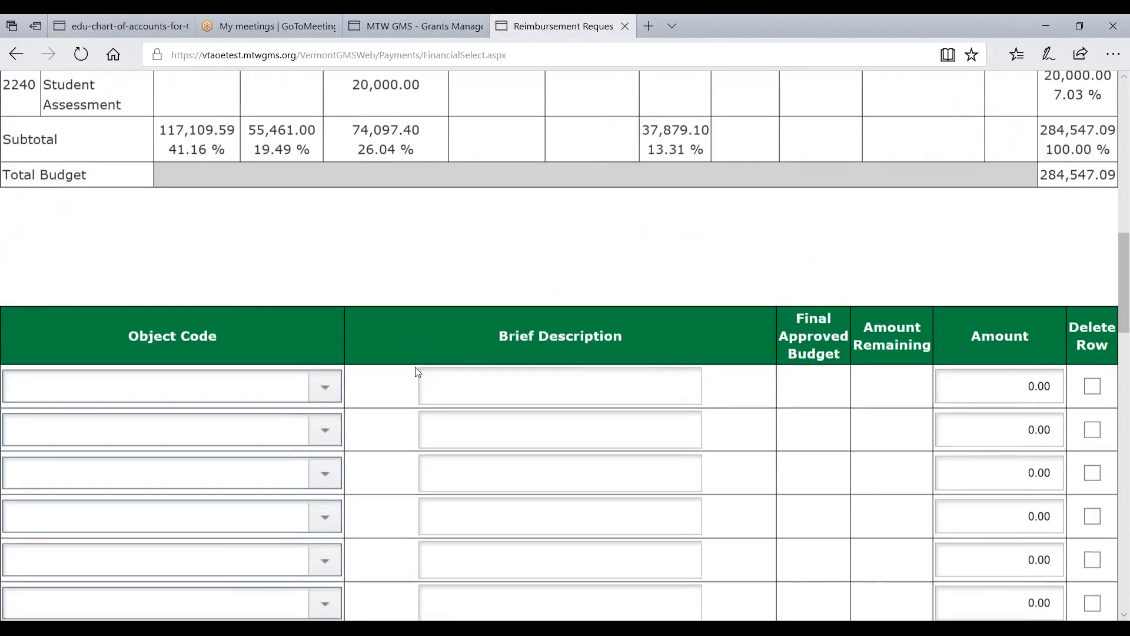
pyautogui.scroll(5, 418, 372)
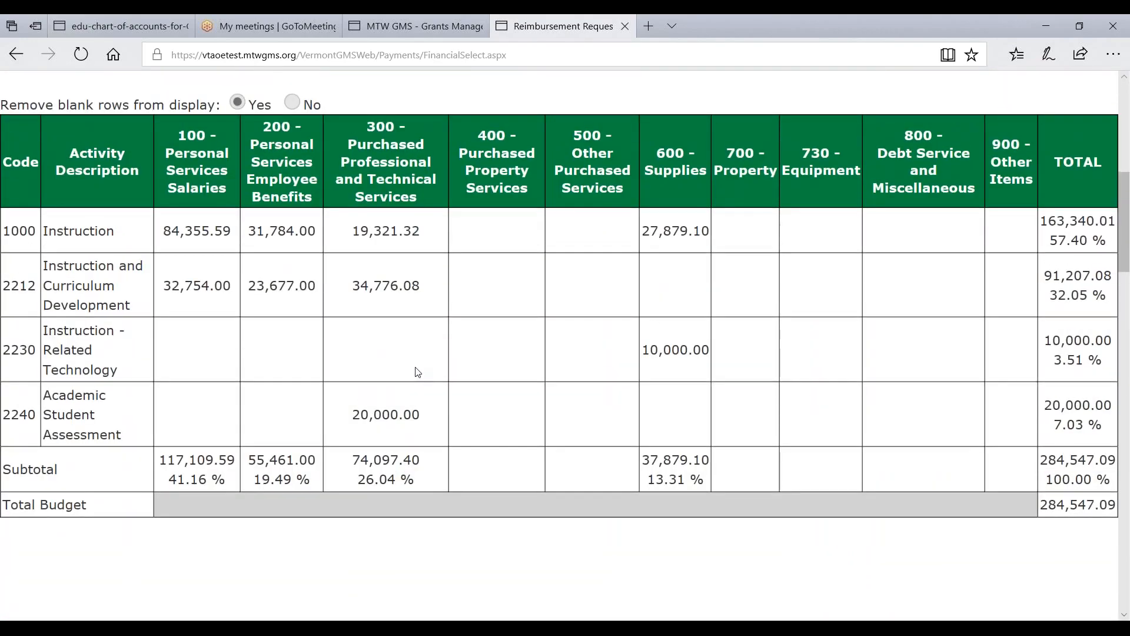
pyautogui.scroll(-3, 418, 372)
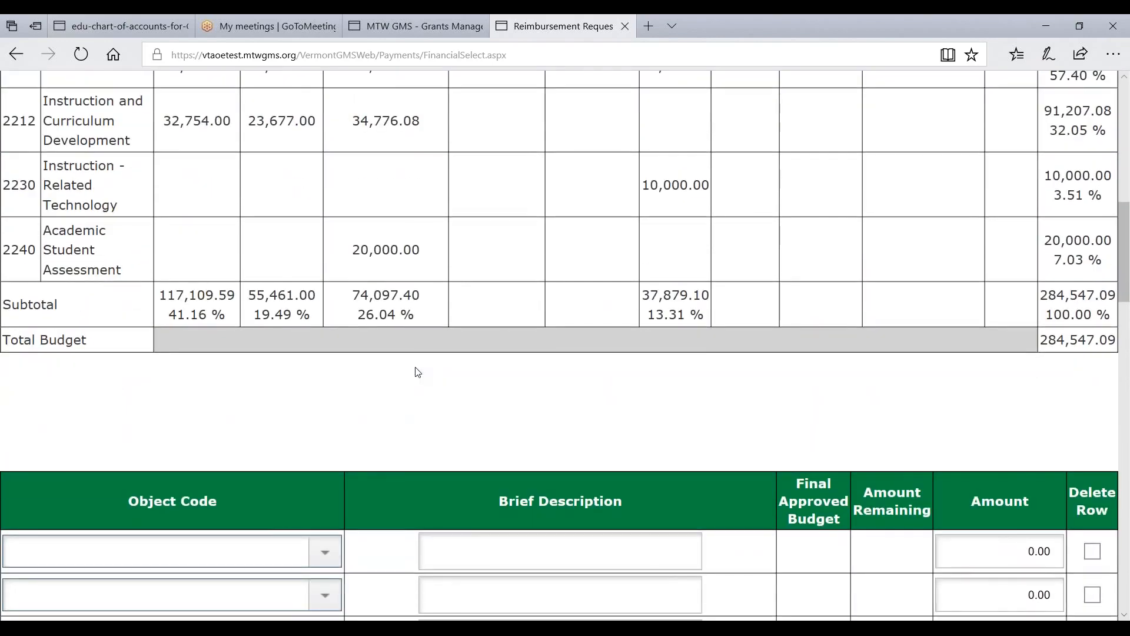
pyautogui.scroll(-10, 417, 372)
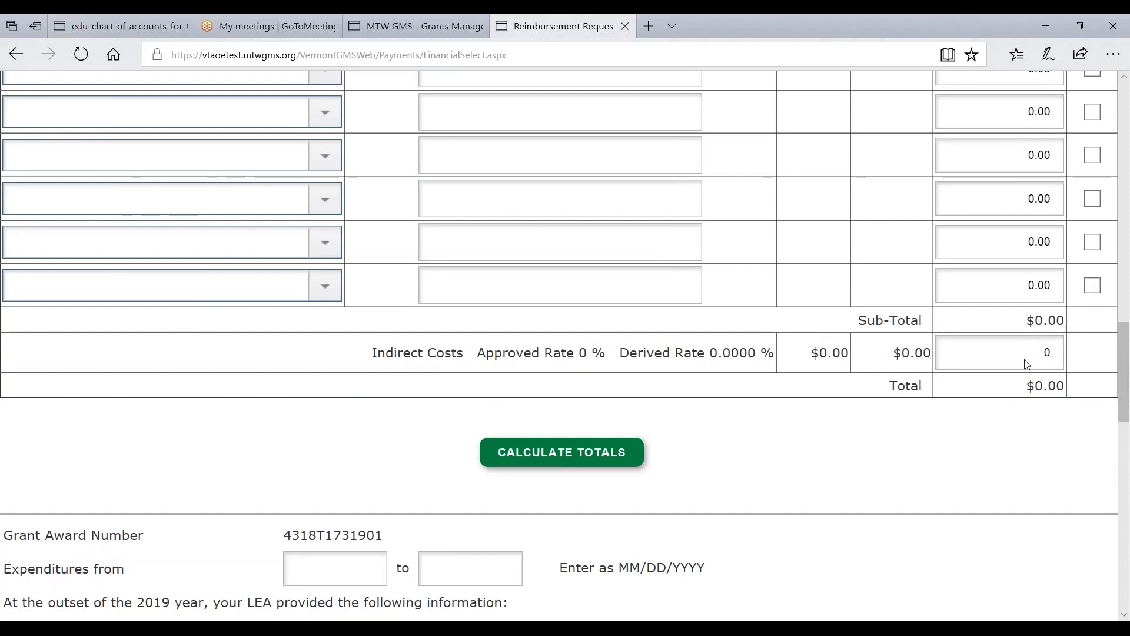
pyautogui.scroll(-8, 848, 355)
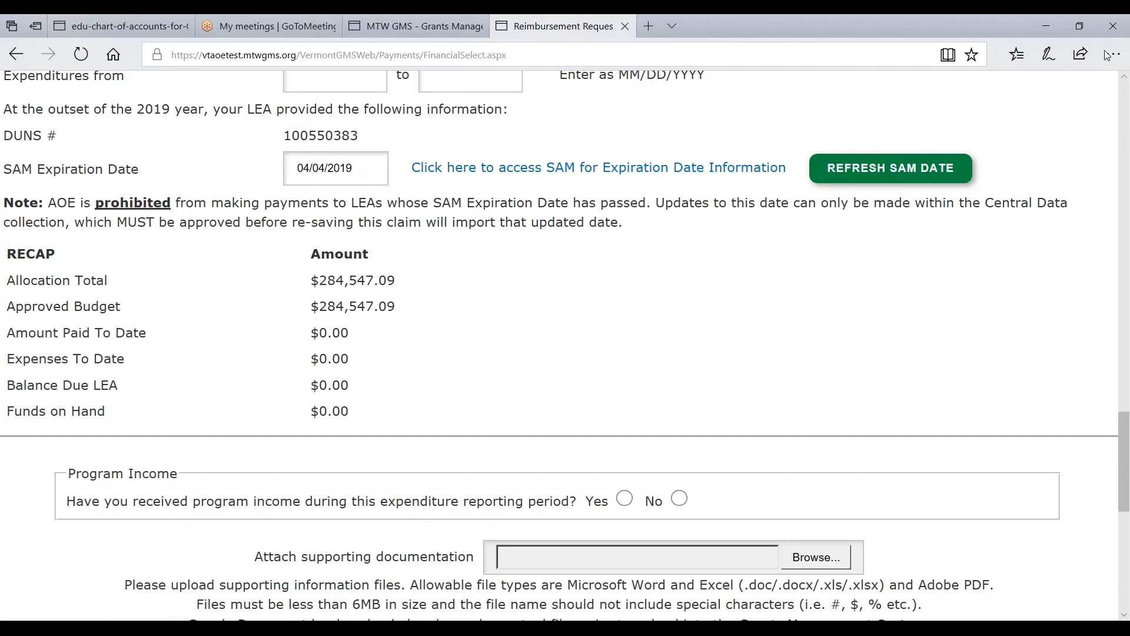
# - Sign out of the test Grants Management System and switch to the already open vtaoe.mtwgms.org logon page
pyautogui.scroll(20, 1069, 145)
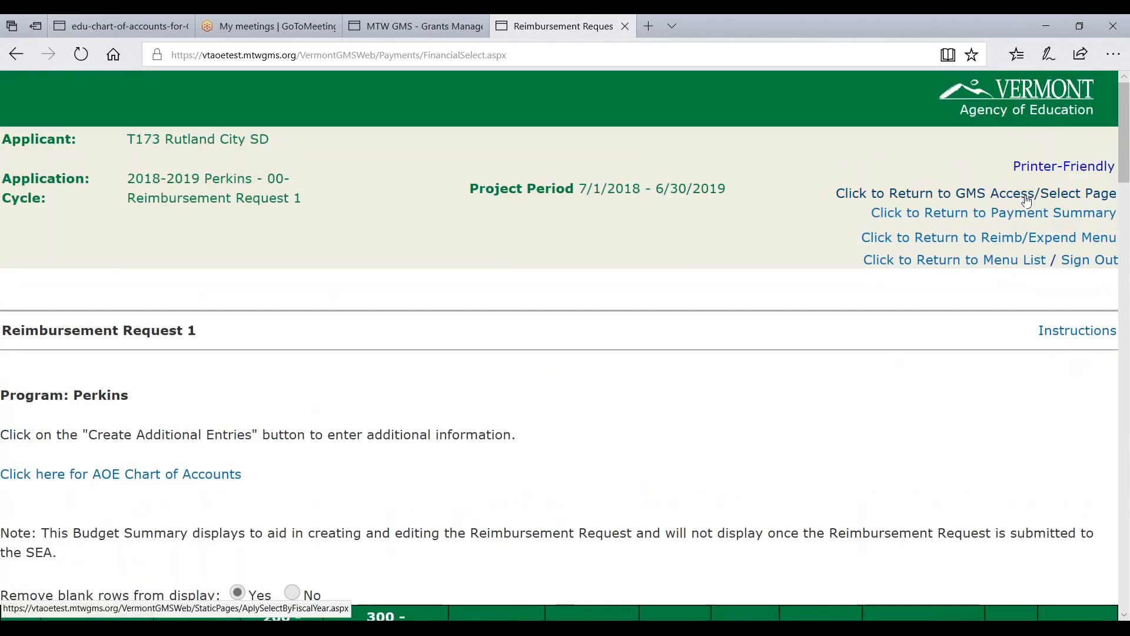
pyautogui.click(1090, 260)
pyautogui.click(530, 397)
pyautogui.click(377, 25)
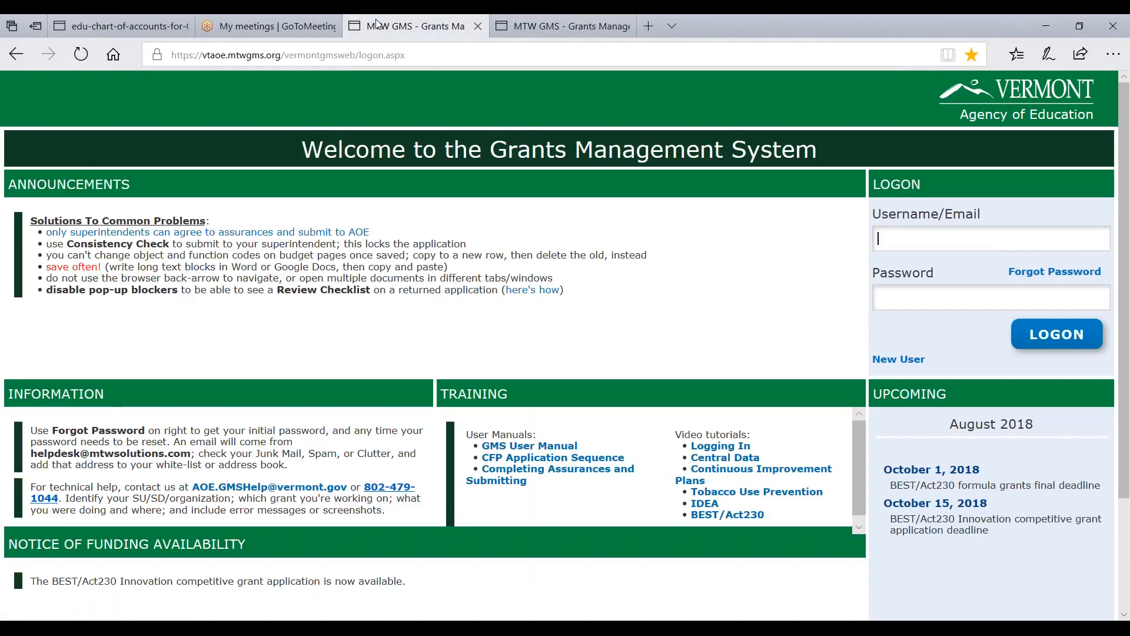